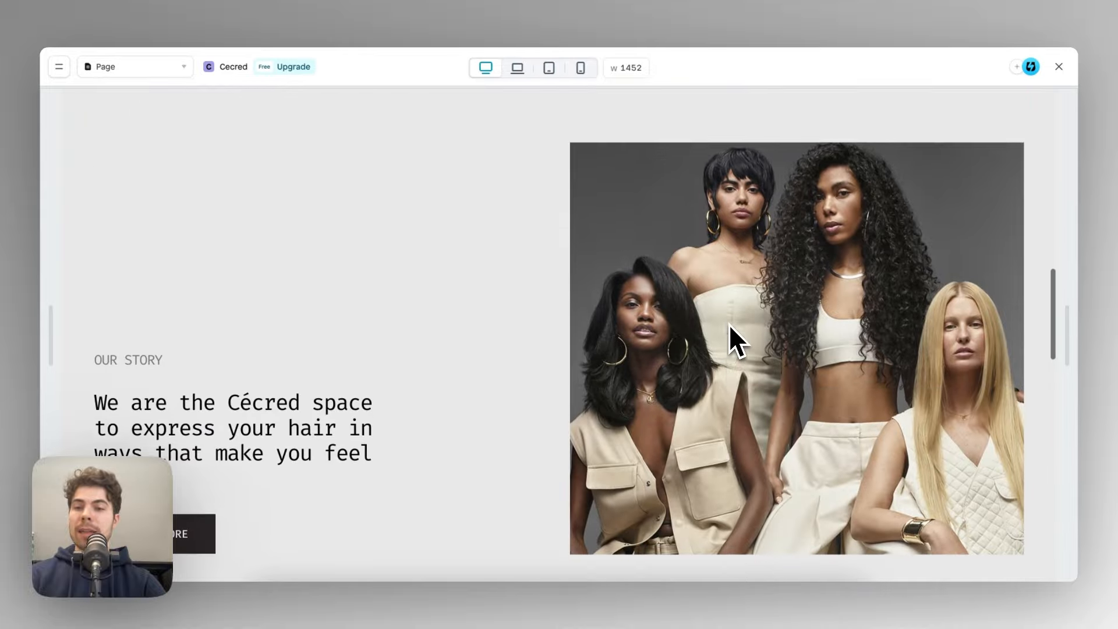
Step: Review the previewed landing page's story, kits and bundles, and science sections, including the product carousel
scroll(729, 324, "down", 2)
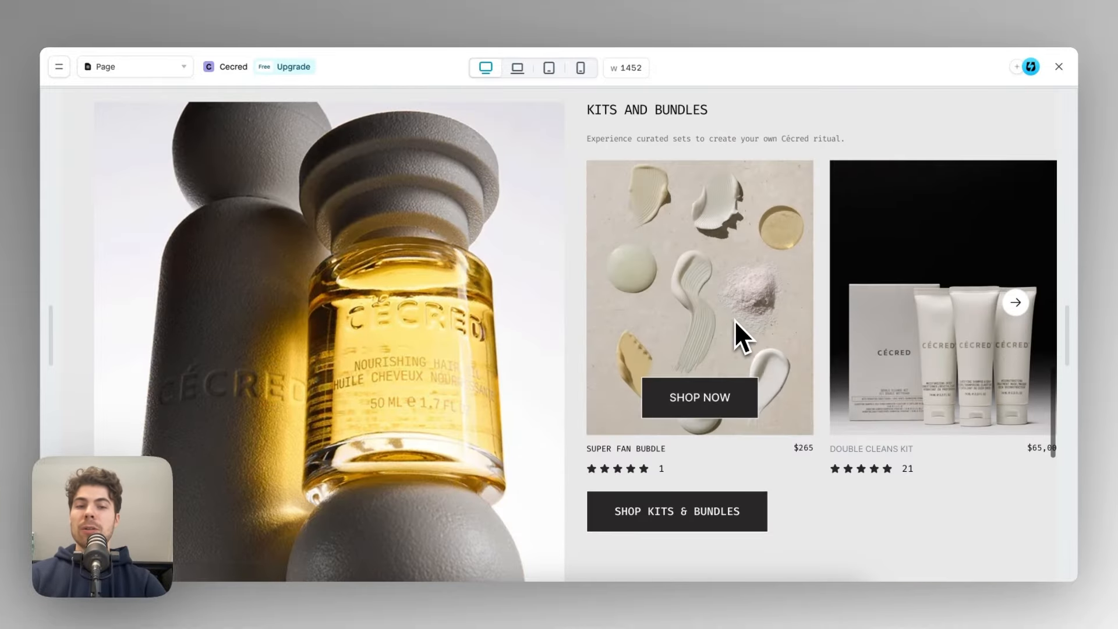
left_click(1017, 304)
scroll(784, 410, "down", 14)
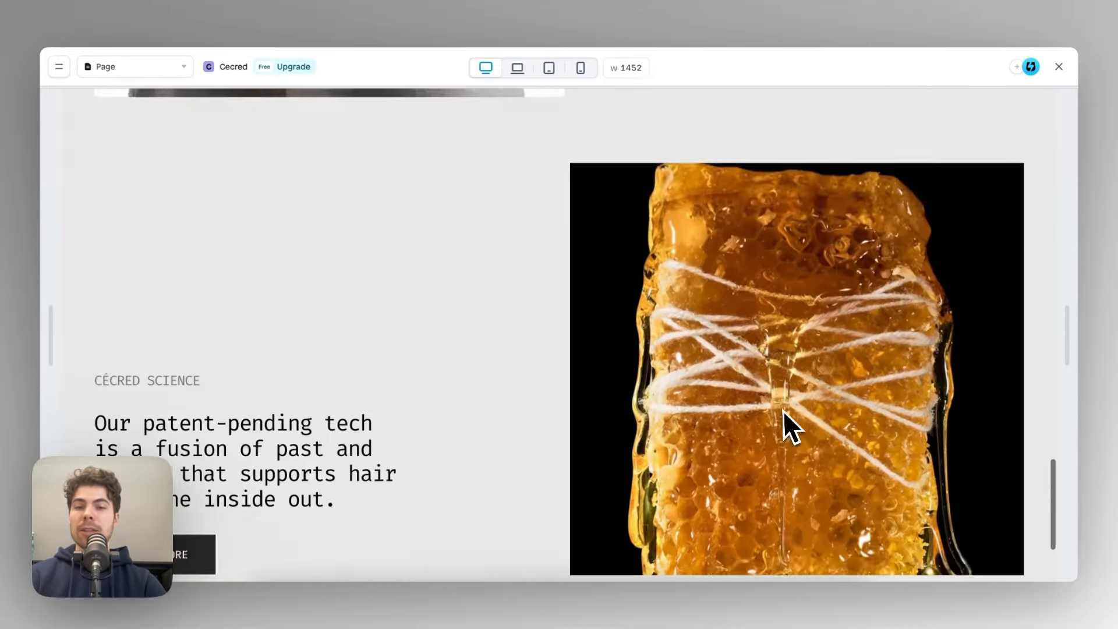
scroll(761, 294, "up", 20)
scroll(761, 295, "up", 10)
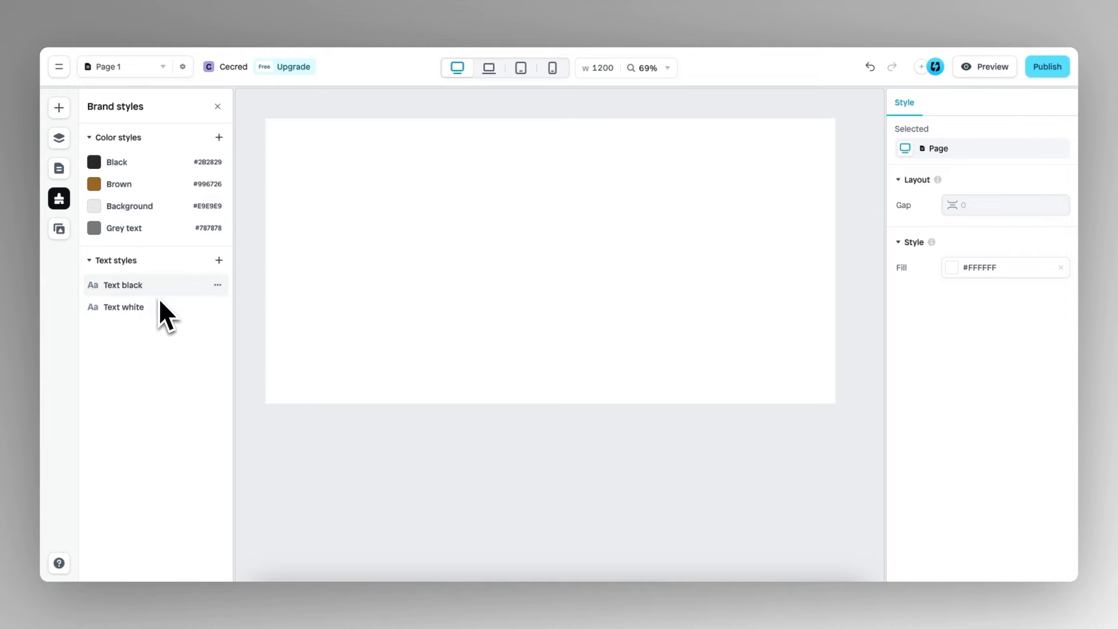
Step: Insert a single-row layout on the blank page and set its height to 600 px
left_click(60, 111)
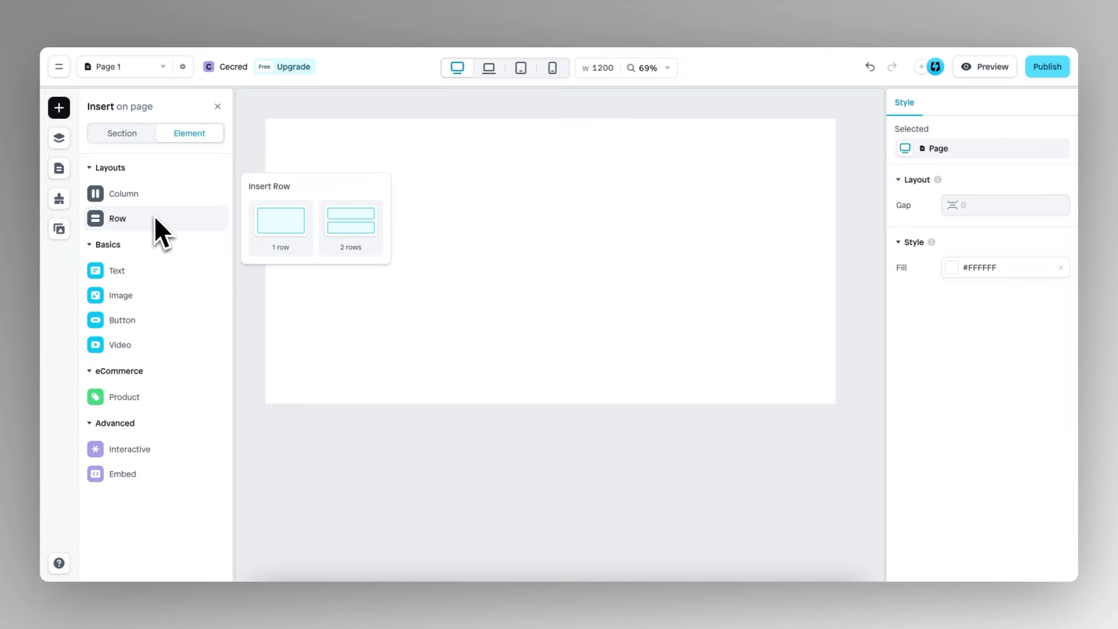
left_click_drag(254, 220, 470, 260)
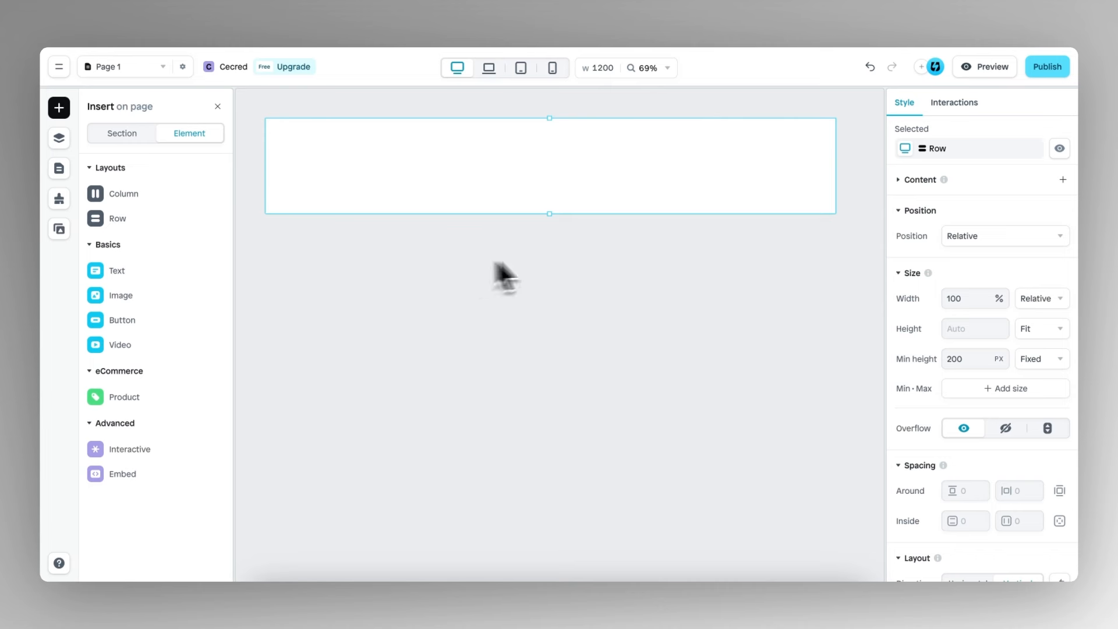
left_click(955, 329)
type("6")
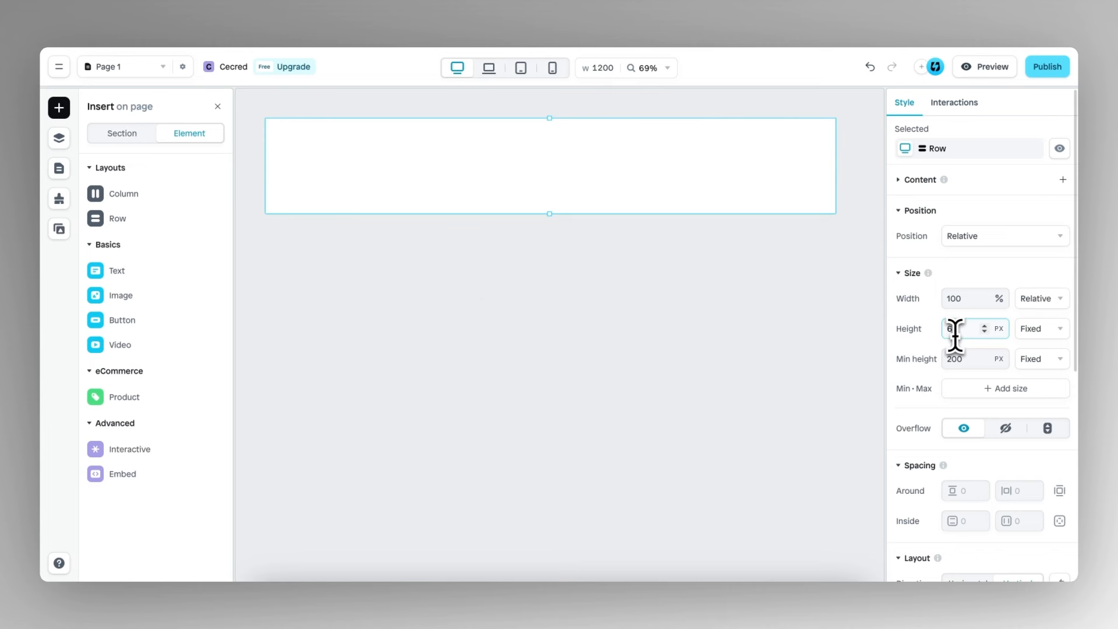
type("00")
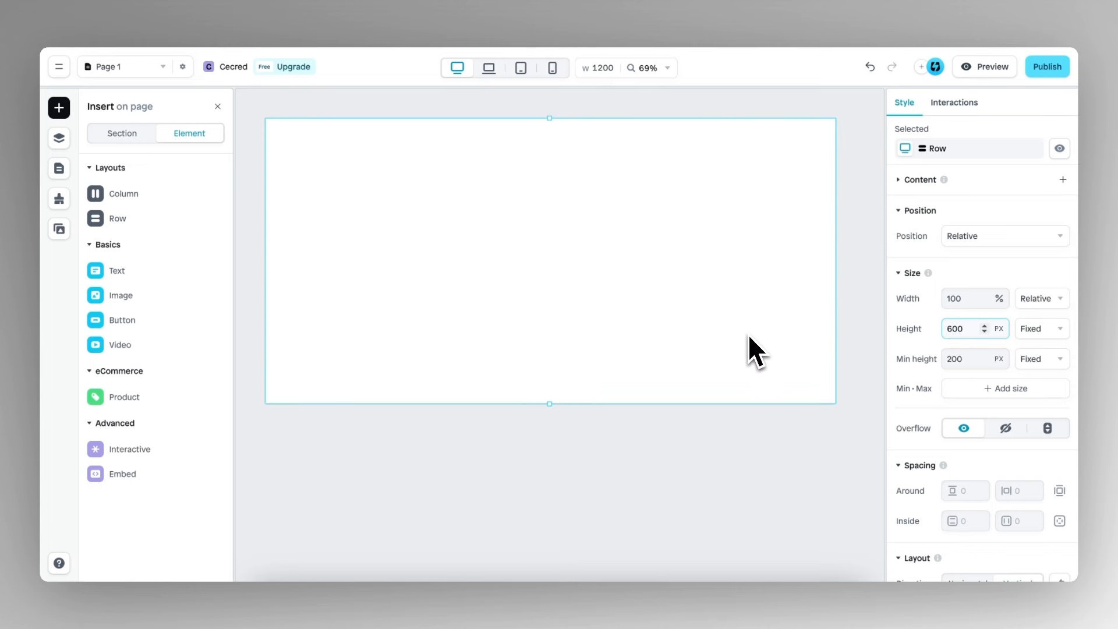
Step: Give the row a video fill using the copied MP4 link
scroll(946, 362, "down", 4)
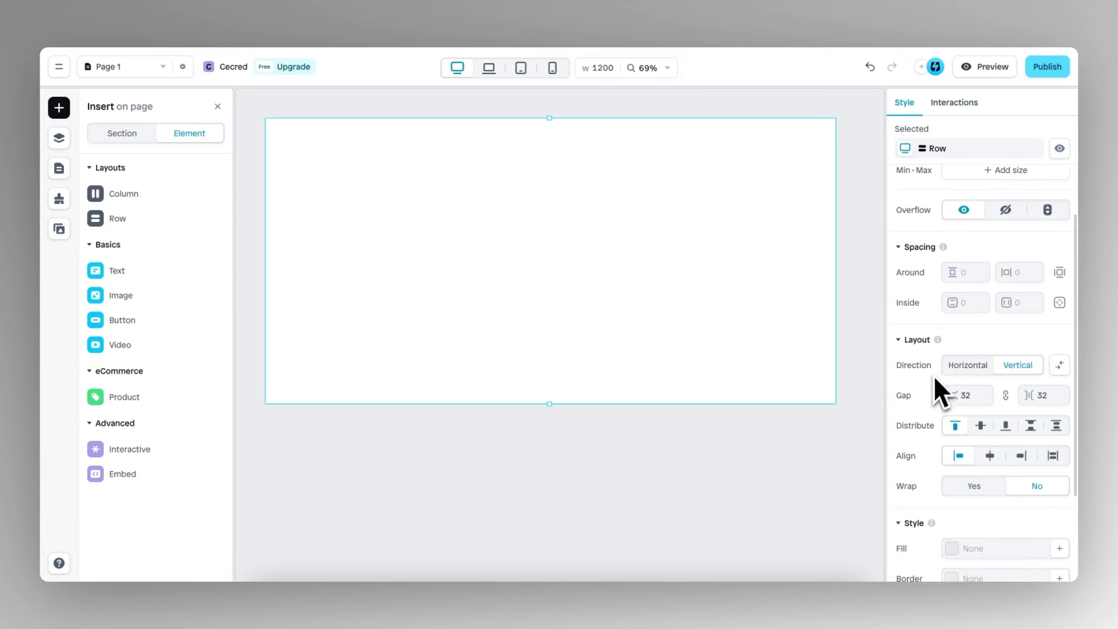
scroll(933, 381, "down", 4)
left_click(952, 399)
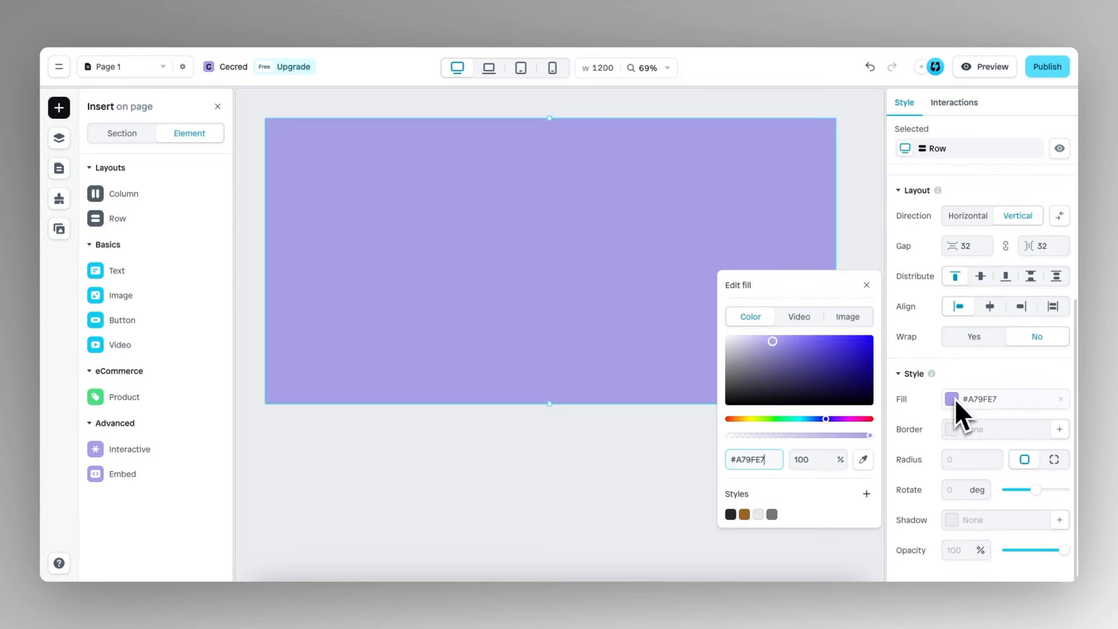
left_click(847, 316)
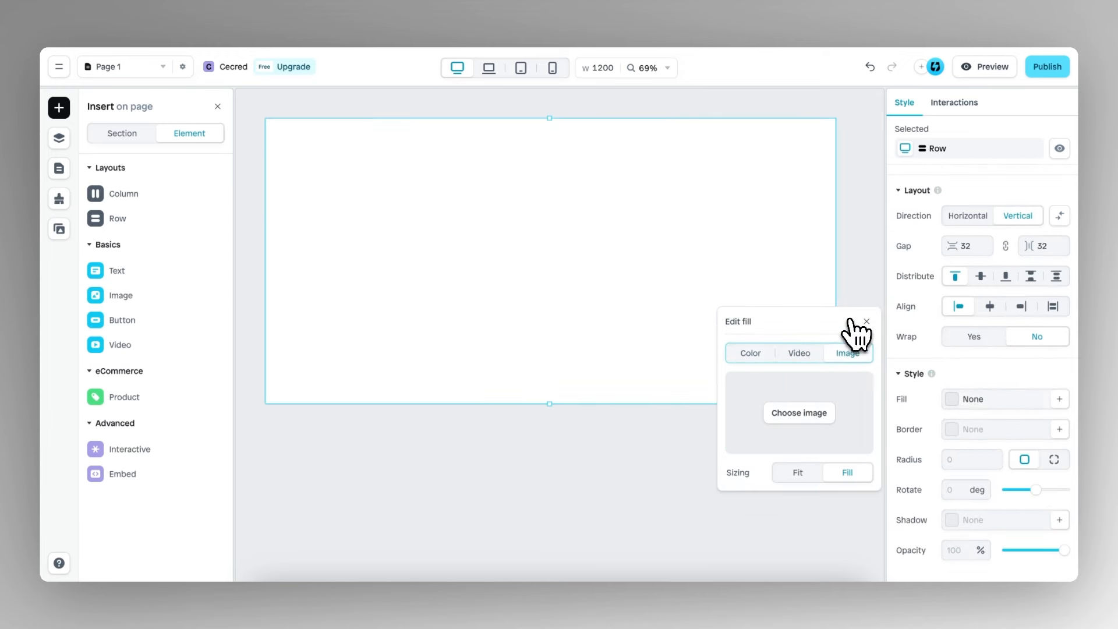
left_click(801, 354)
key("ctrl+v")
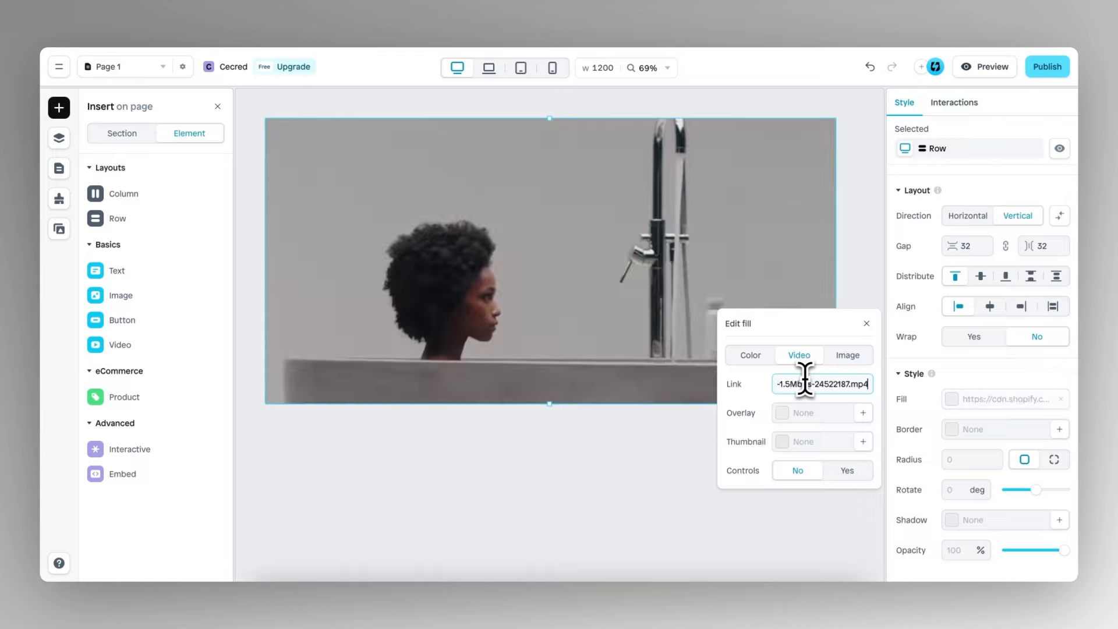
left_click(866, 324)
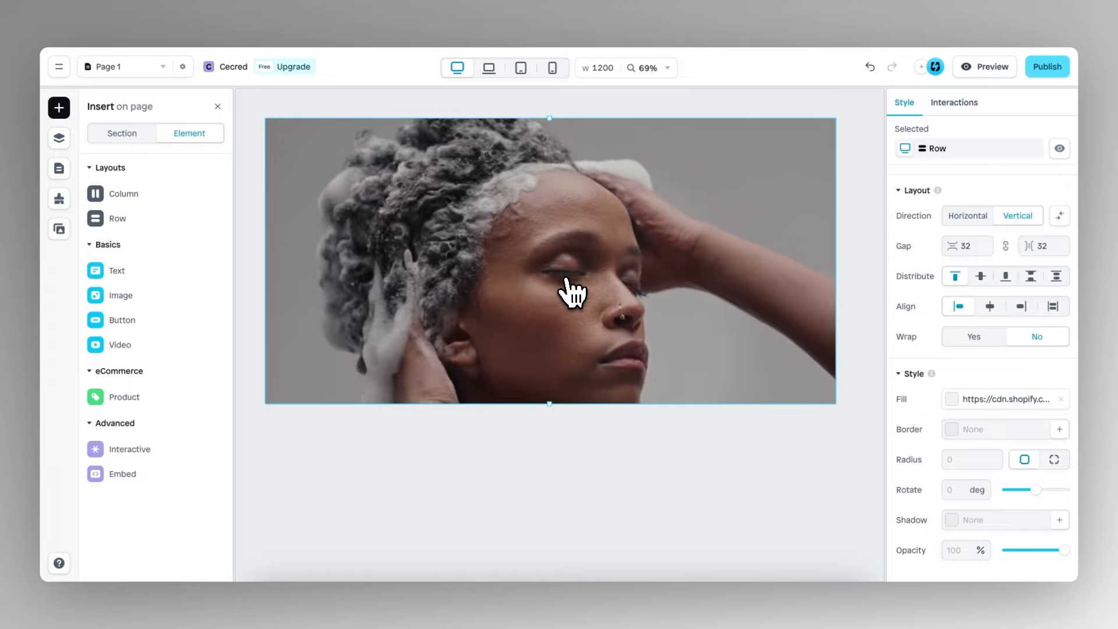
Step: Nest a single row inside the video row and place a heading and a button in it
mouse_move(140, 229)
left_click_drag(271, 218, 500, 283)
mouse_move(137, 263)
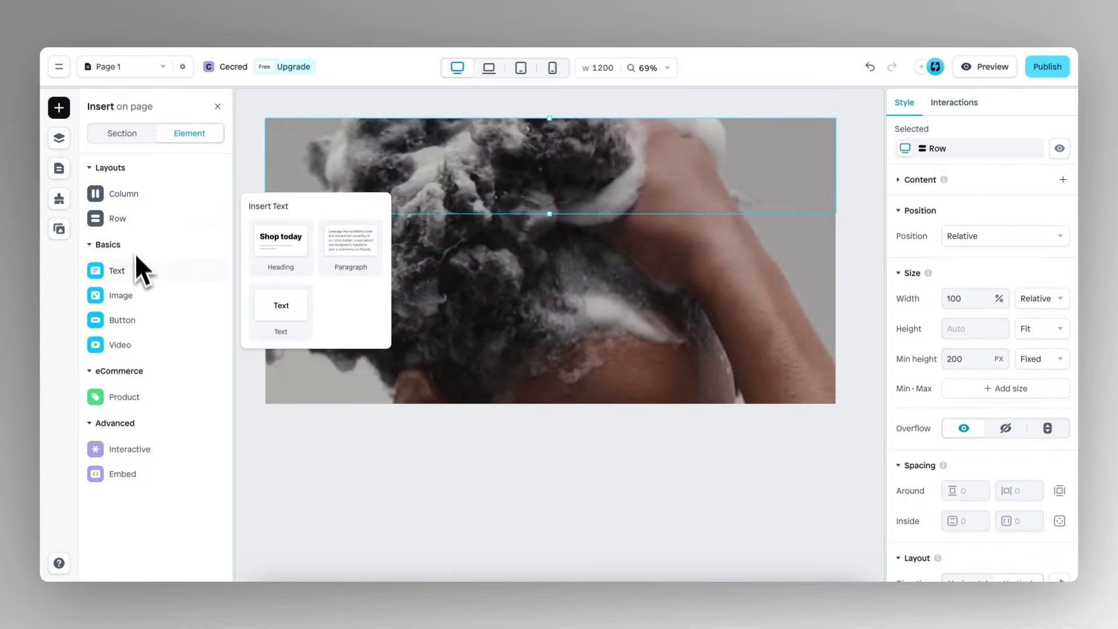
left_click_drag(311, 257, 370, 157)
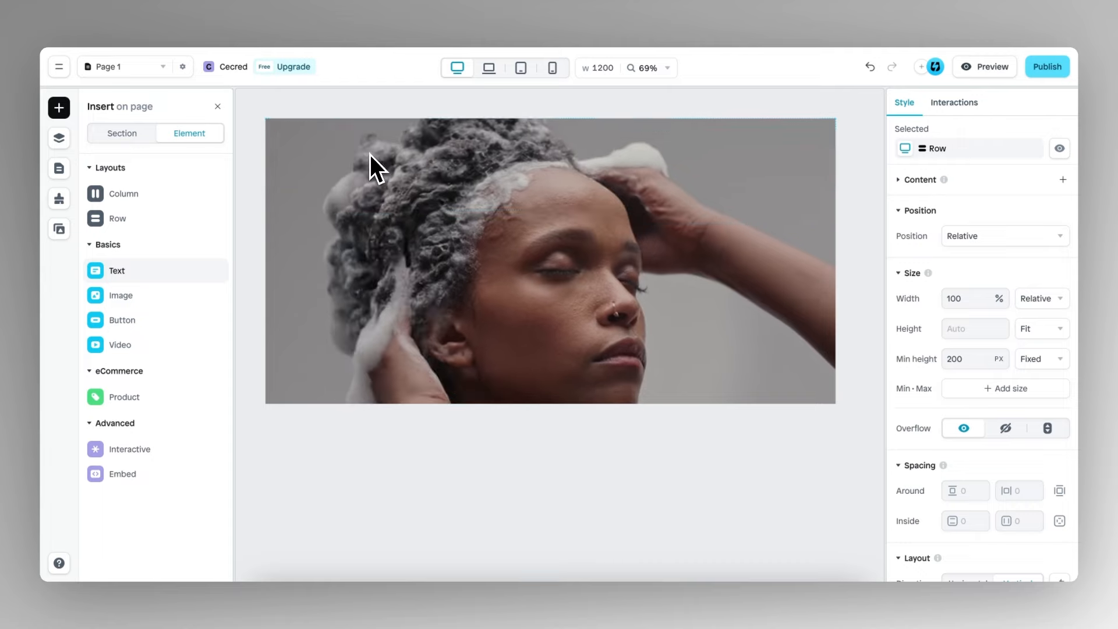
mouse_move(145, 316)
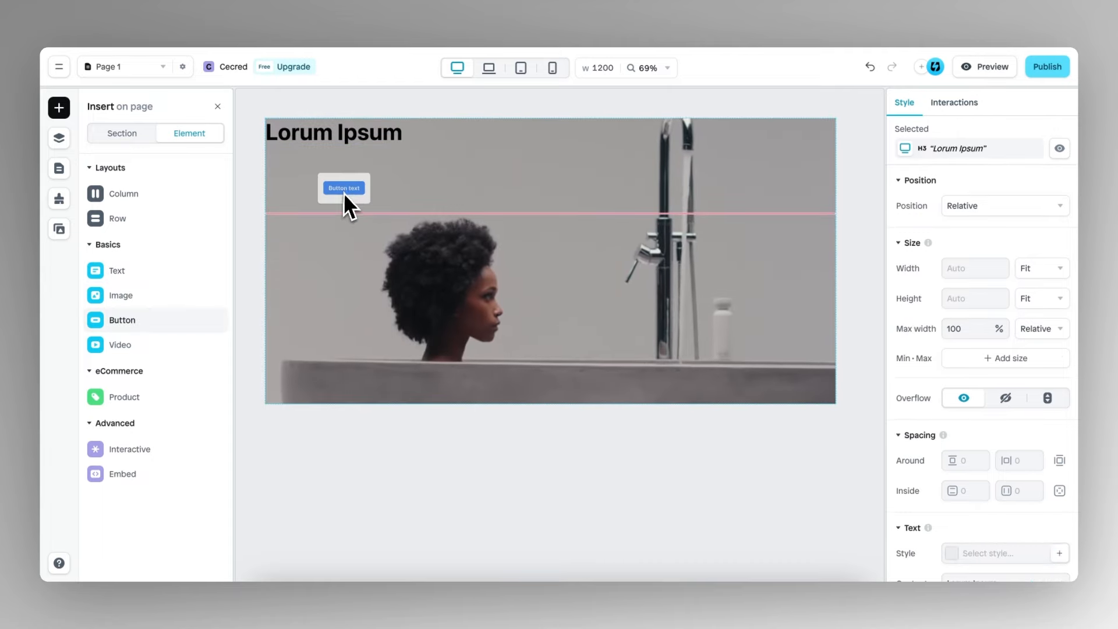
left_click_drag(343, 193, 354, 162)
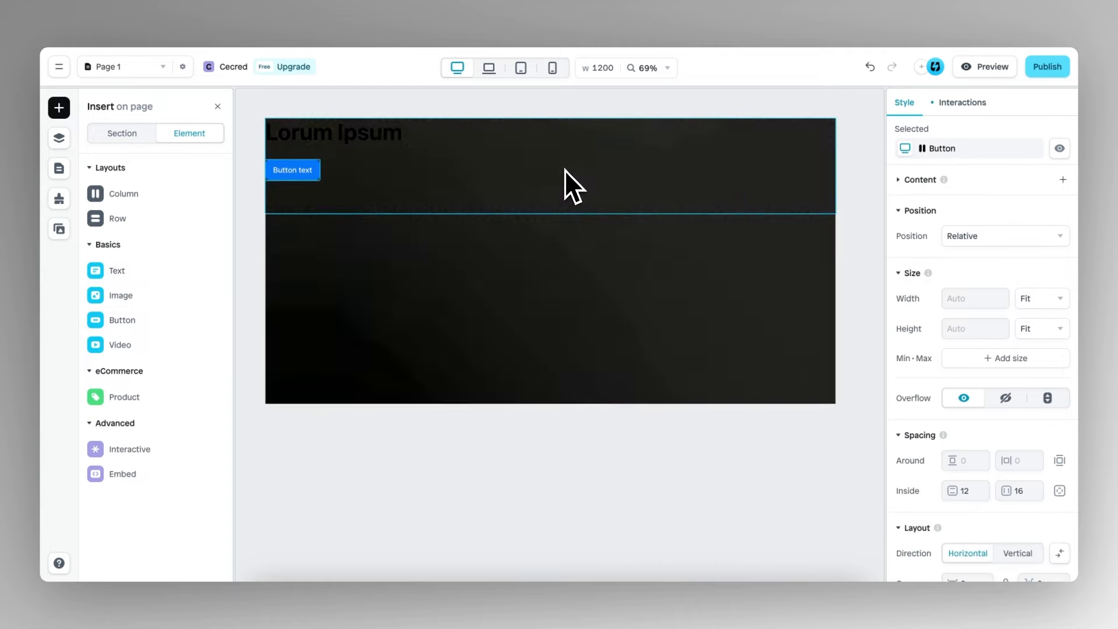
Step: Distribute the outer video row's content to its bottom edge
left_click(58, 138)
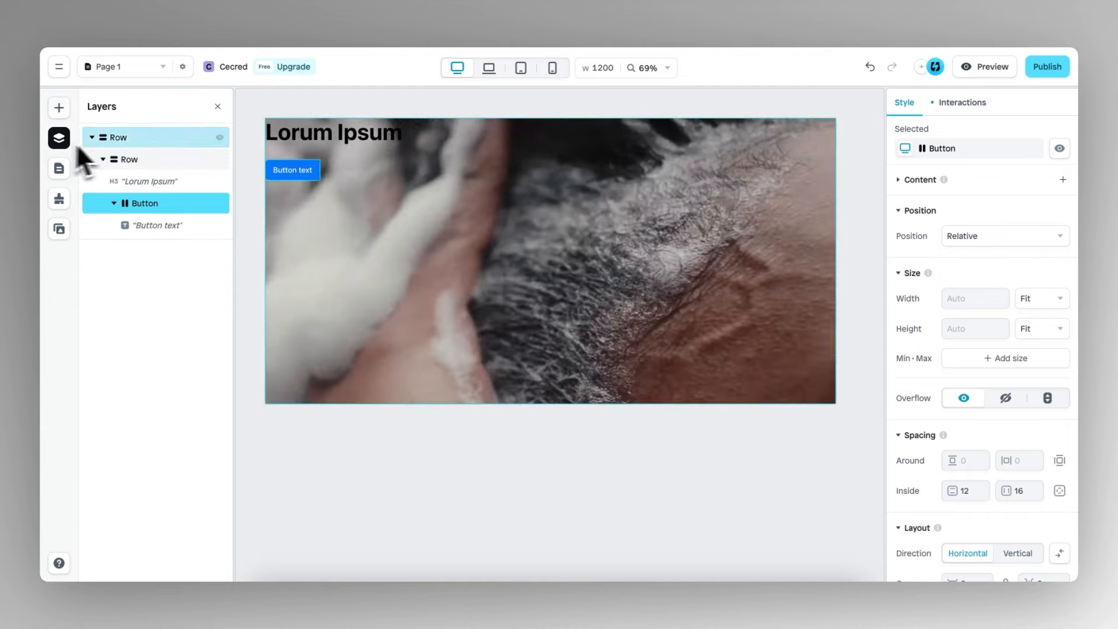
left_click(150, 138)
scroll(911, 349, "down", 5)
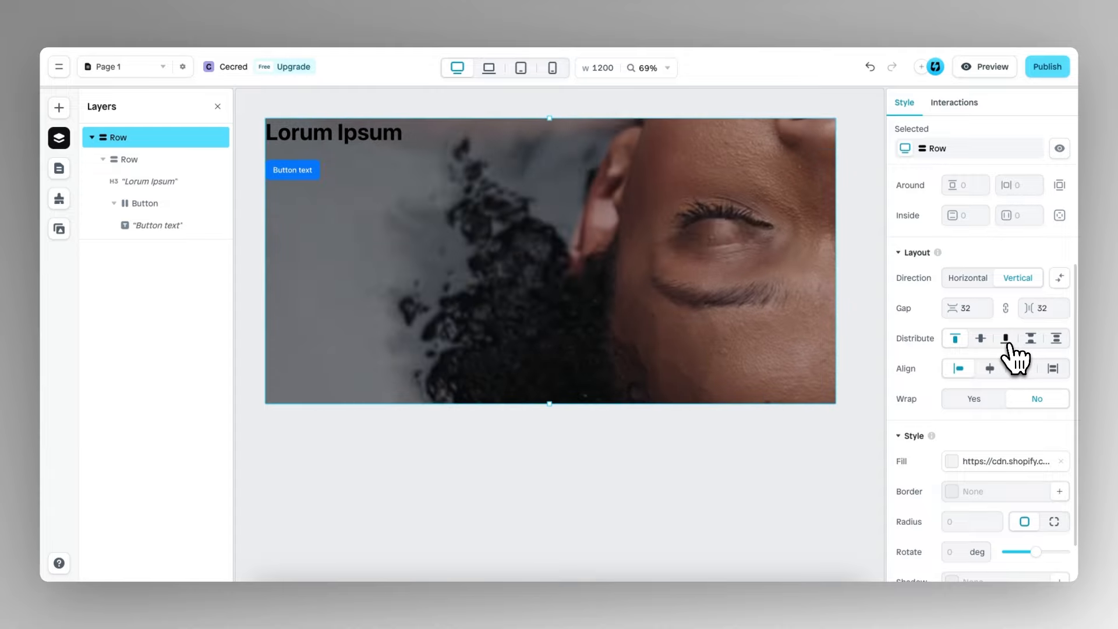
left_click(1005, 339)
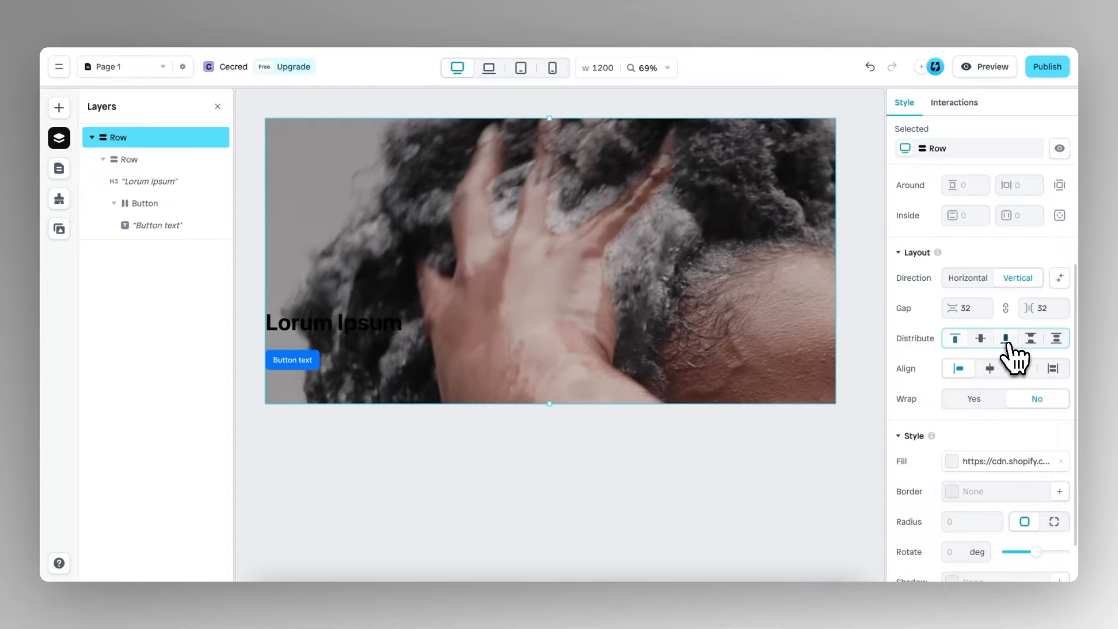
left_click(596, 366)
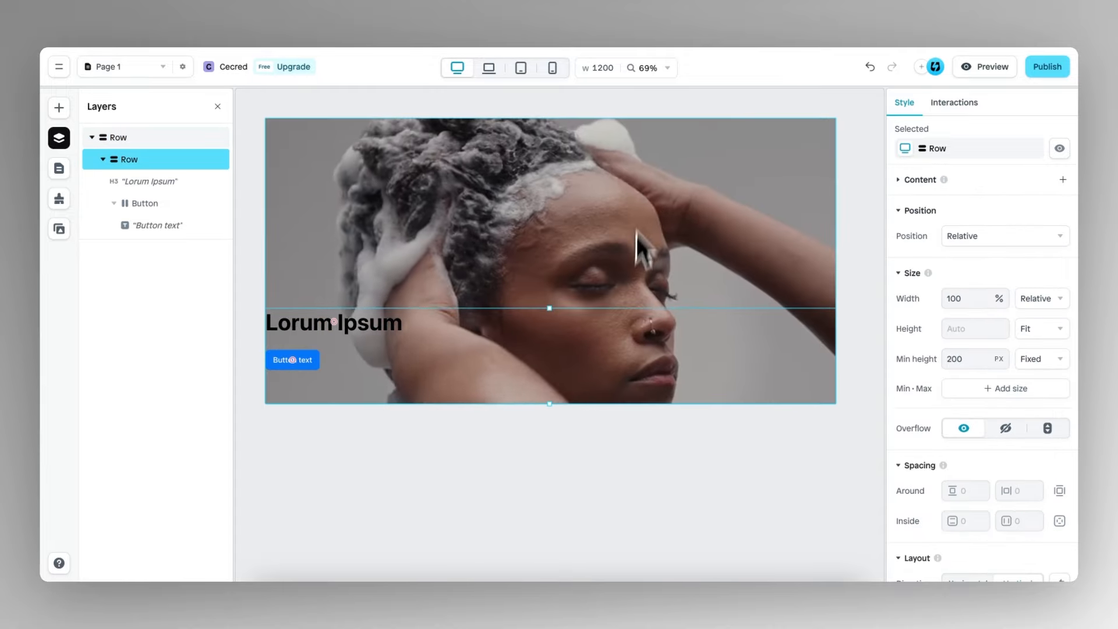
scroll(253, 319, "up", 10)
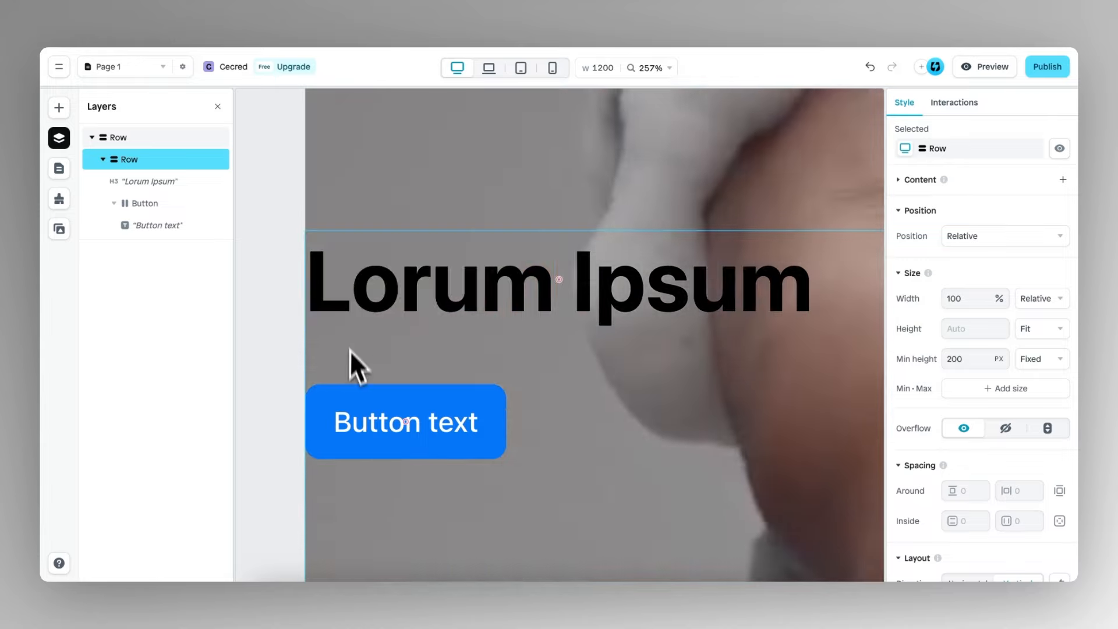
scroll(350, 370, "down", 4)
scroll(350, 376, "down", 4)
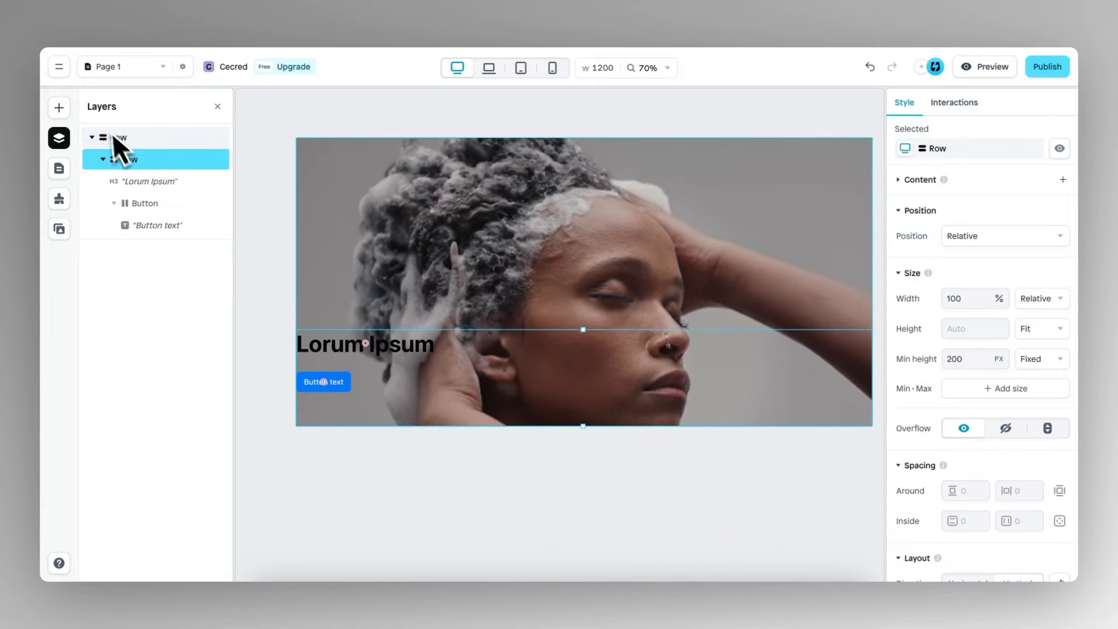
Step: Set the outer video row's inside spacing to 40 both vertically and horizontally
left_click(120, 140)
scroll(505, 278, "right", 2)
scroll(505, 278, "down", 1)
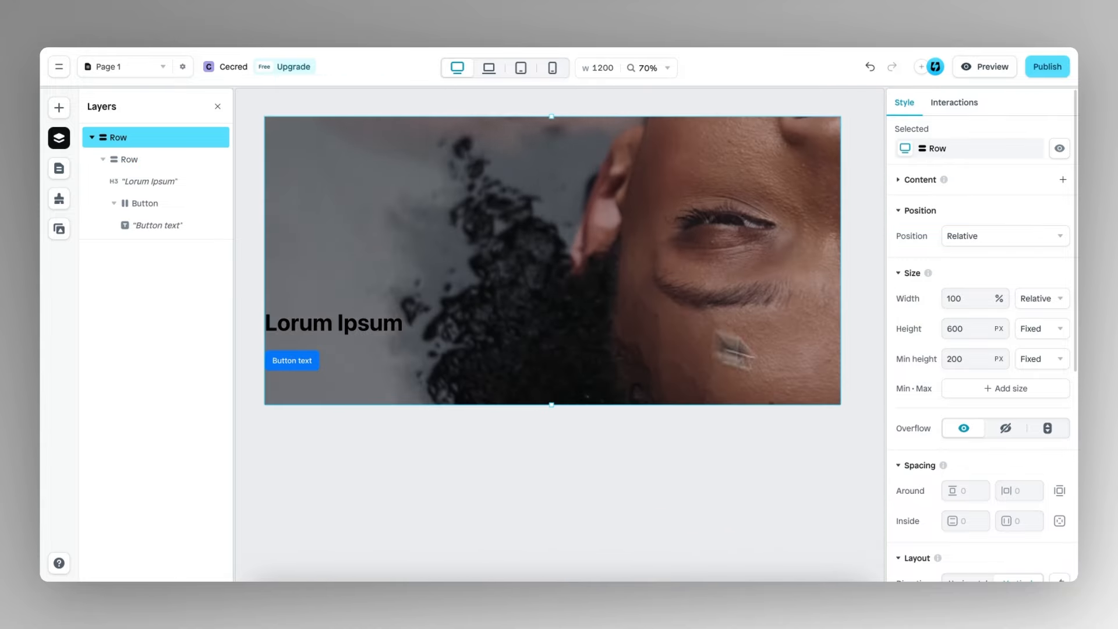
scroll(927, 411, "down", 2)
scroll(932, 412, "down", 3)
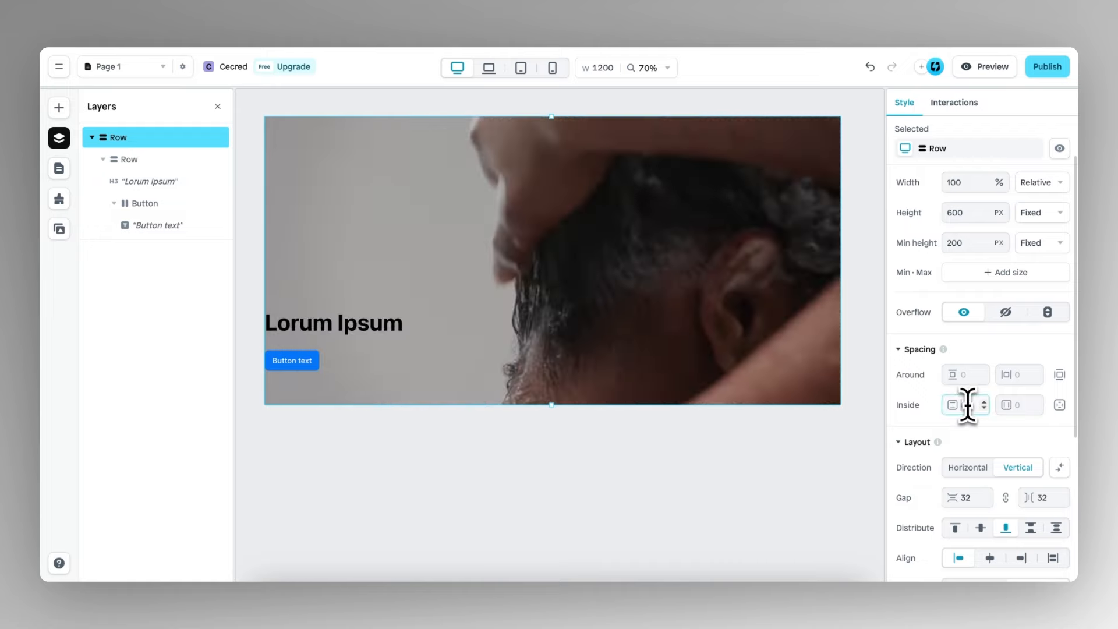
type("40")
left_click(1028, 405)
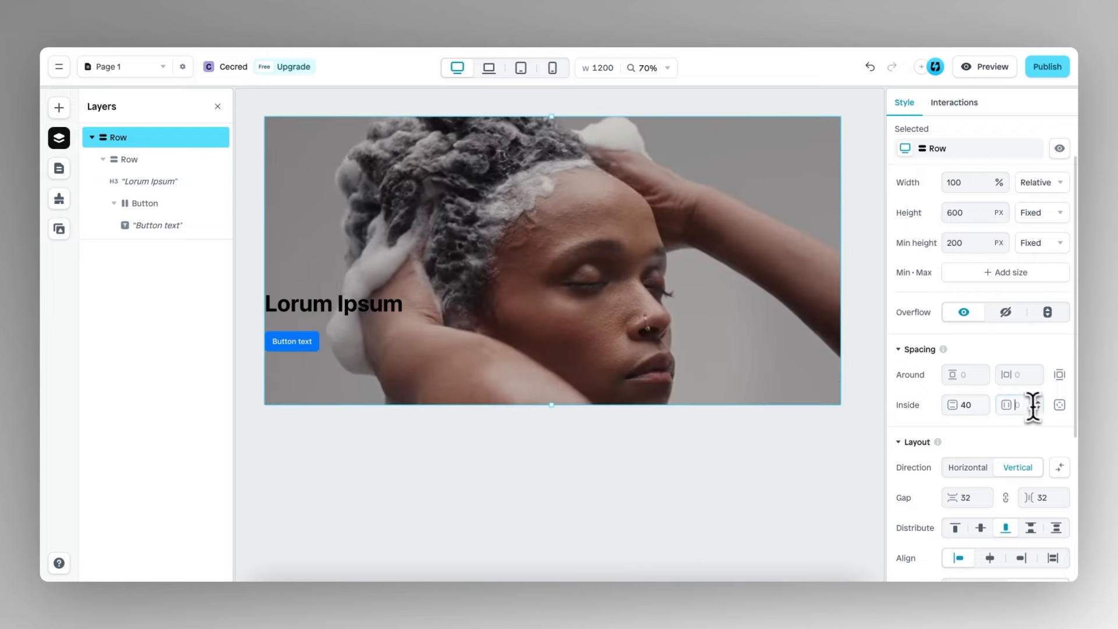
type("40")
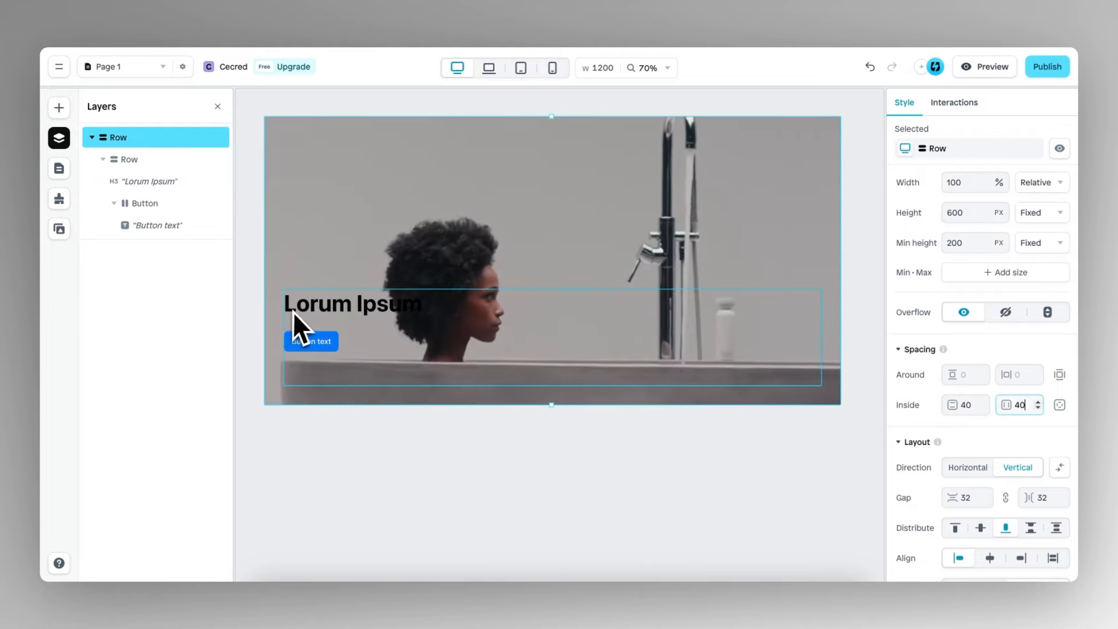
Step: Clear the minimum height of the nested row that holds the heading and button
left_click(294, 312)
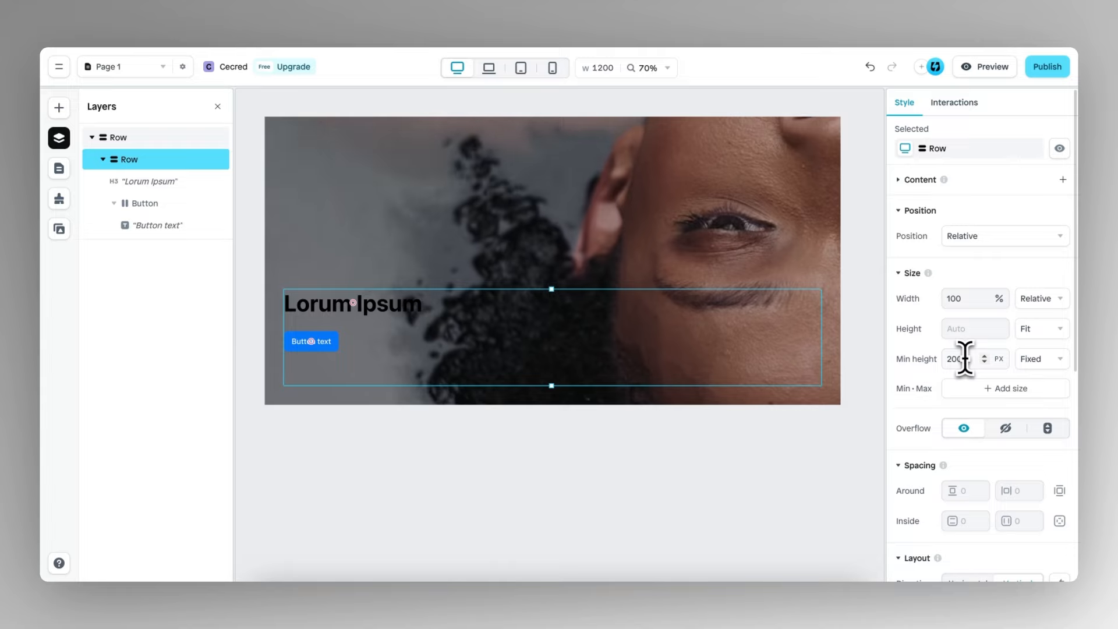
double_click(965, 357)
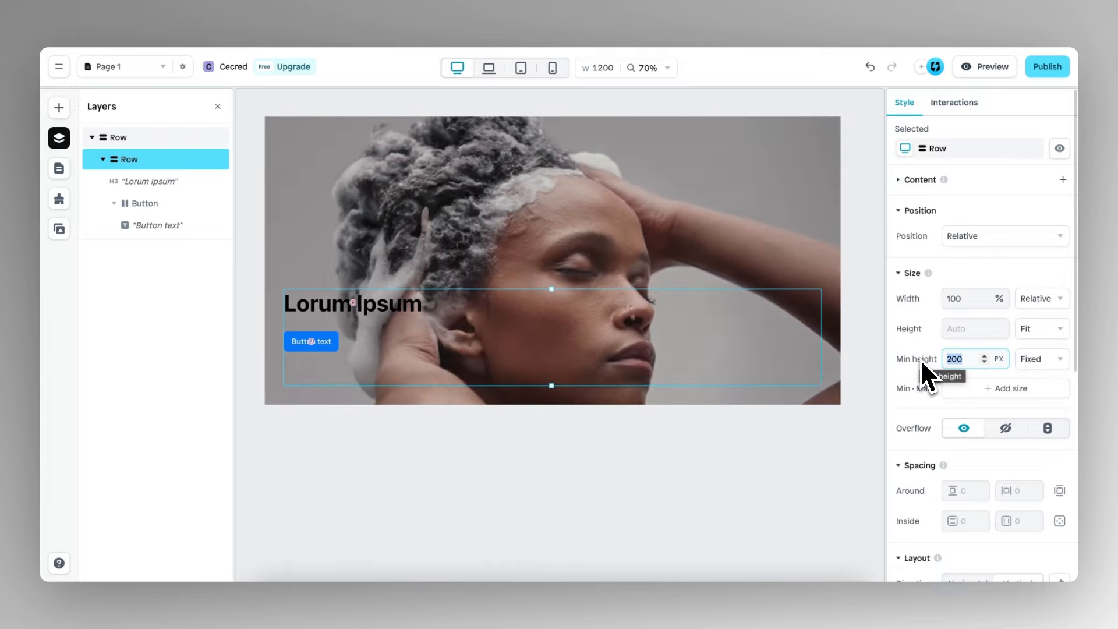
key("BackSpace")
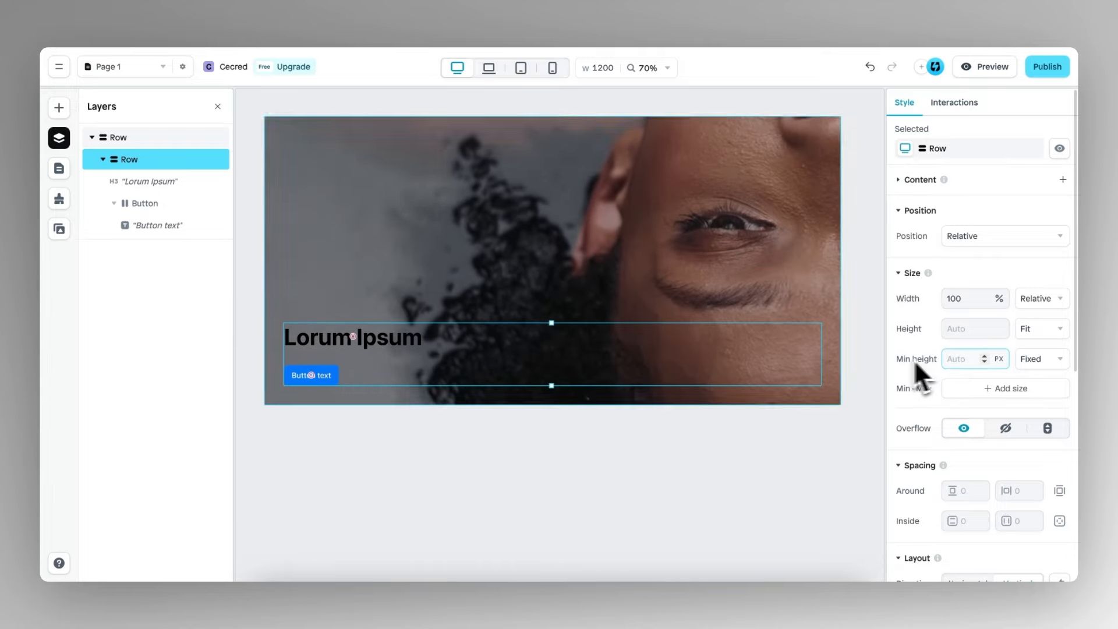
Step: Replace the placeholder heading text with "You are Cécred"
left_click(382, 347)
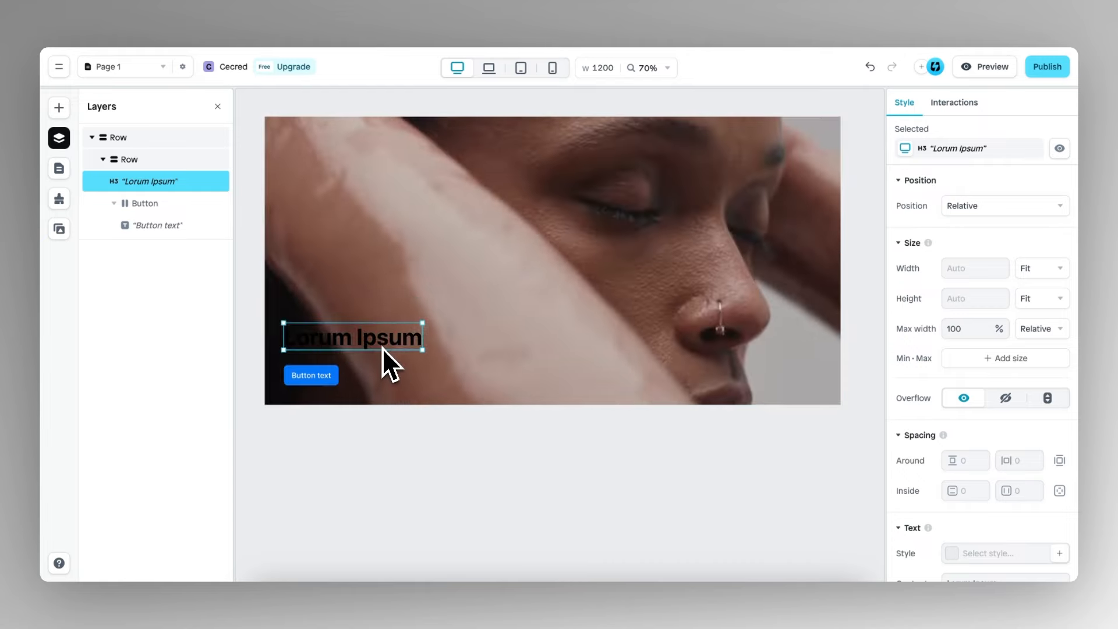
double_click(389, 340)
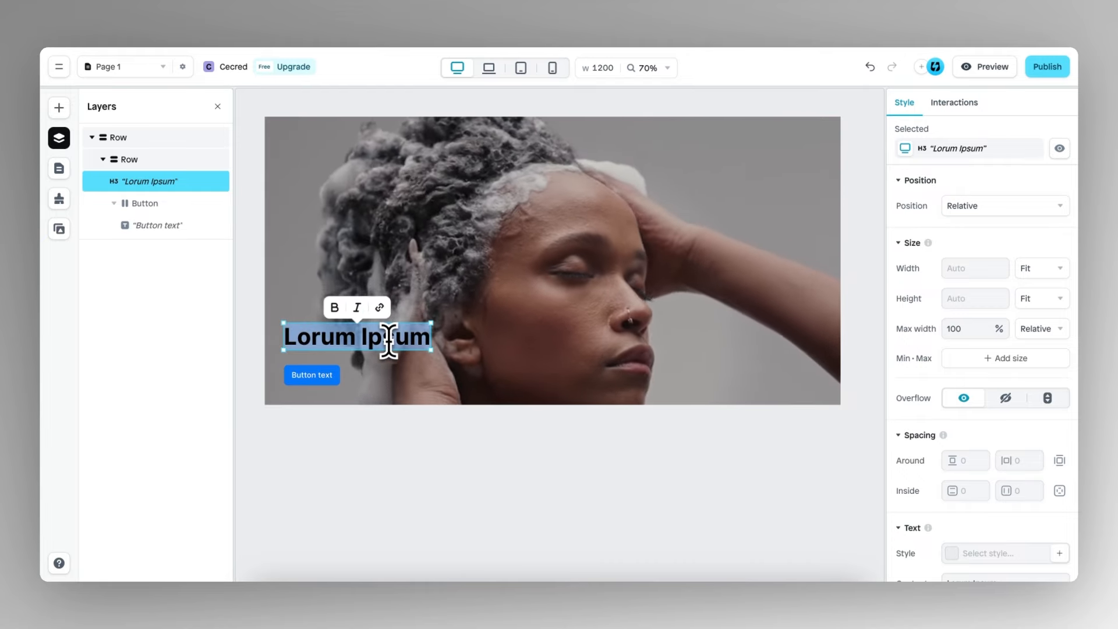
type("You are ")
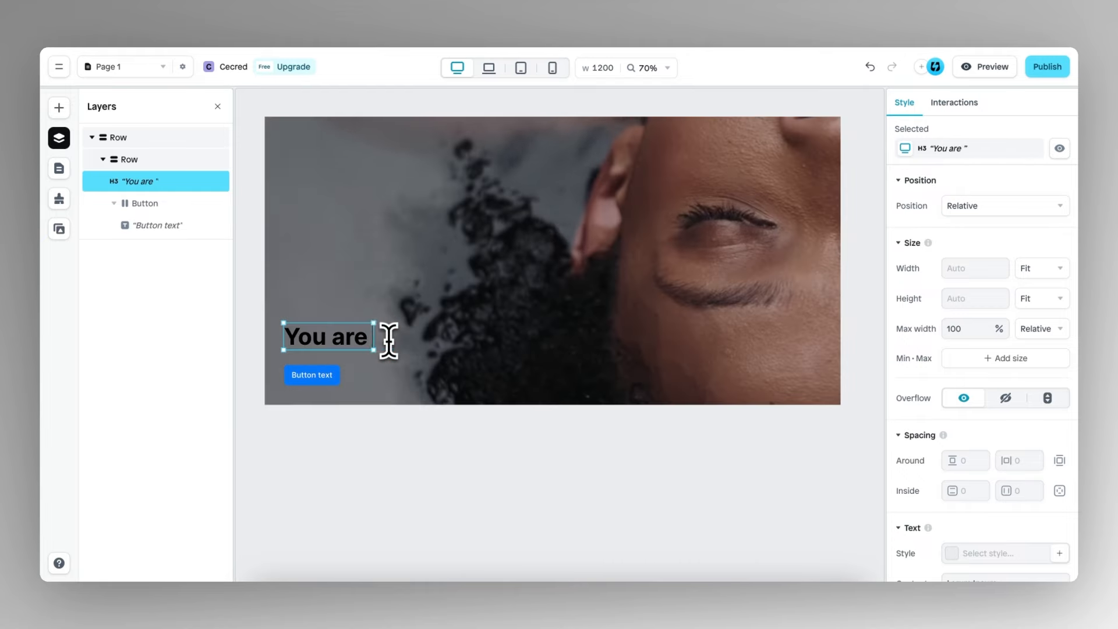
type("Cécre")
key("BackSpace")
type("écred")
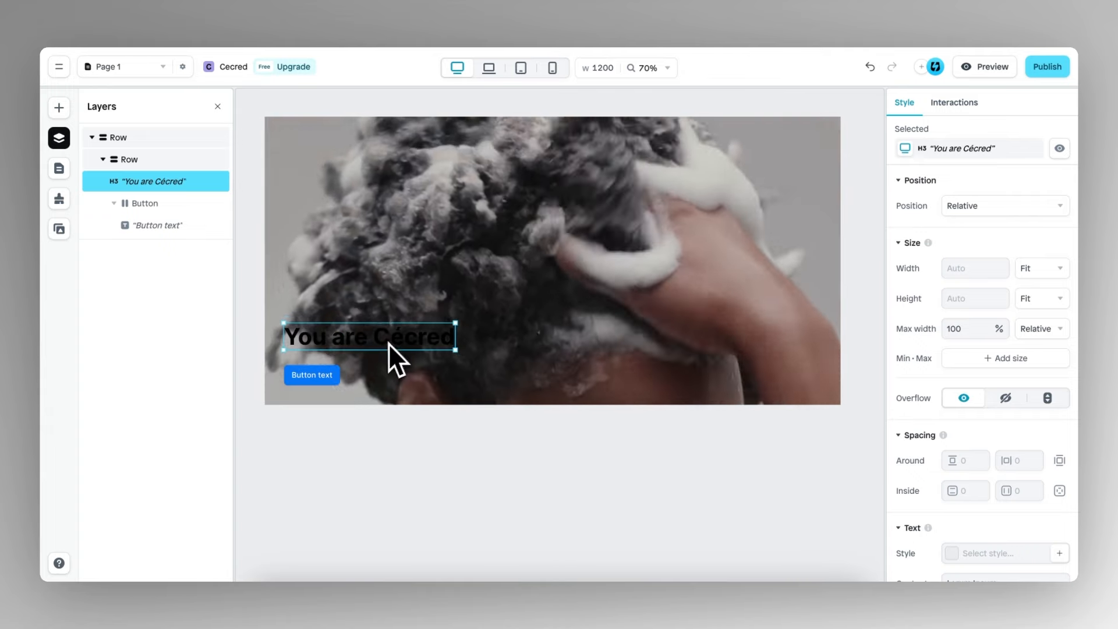
Step: Replace the hero button's placeholder text with "SHOP NOW"
left_click(310, 376)
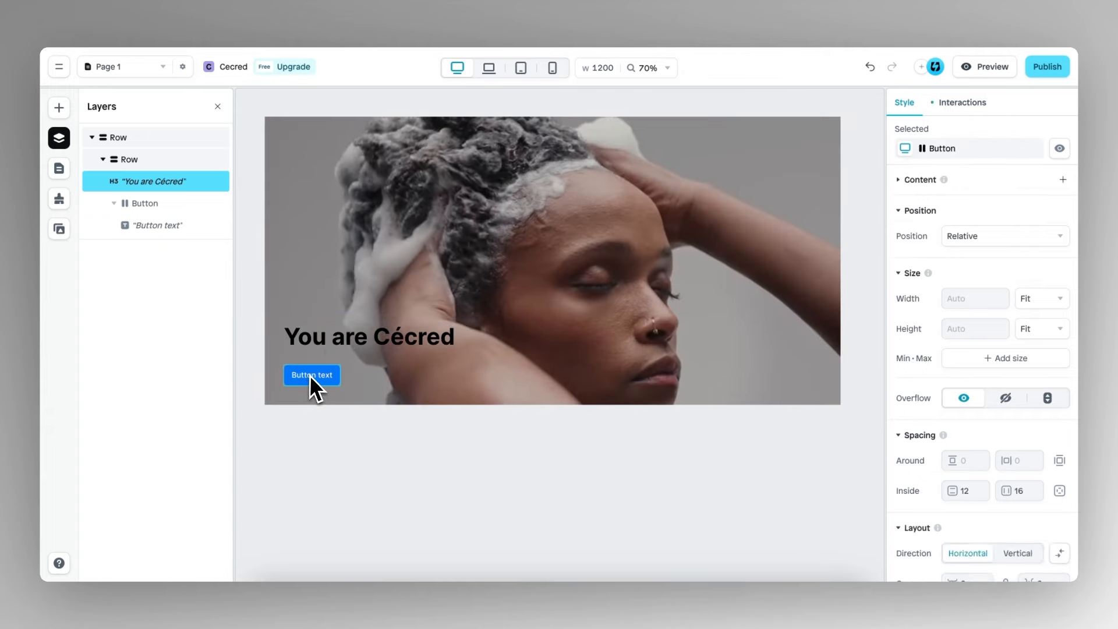
left_click(309, 376)
left_click(310, 375)
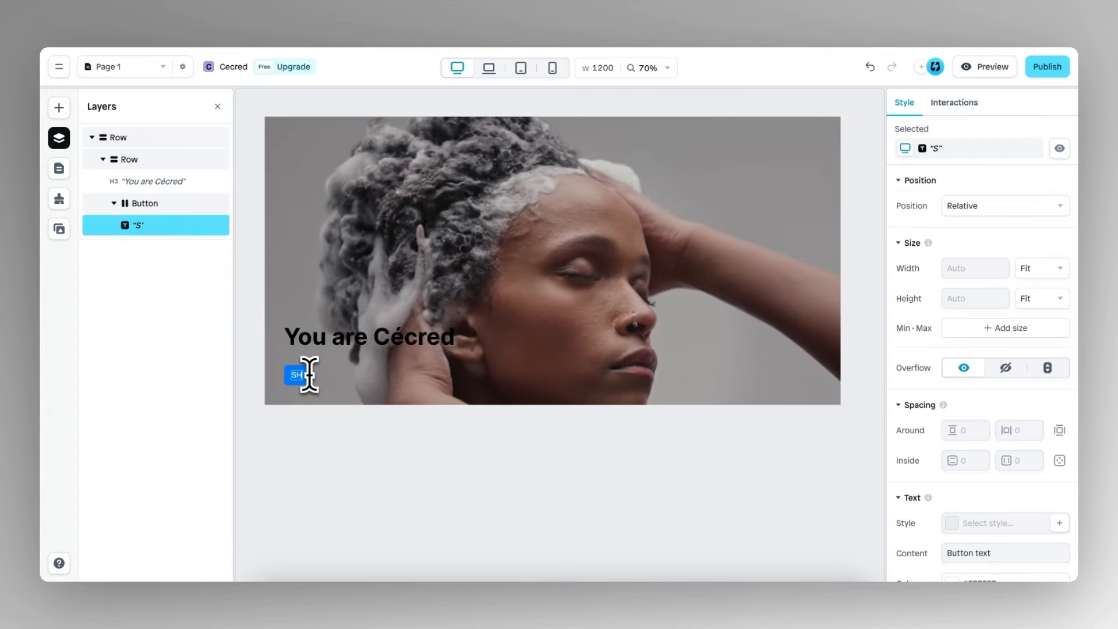
key("BackSpace")
key("BackSpace")
type("OP NOW")
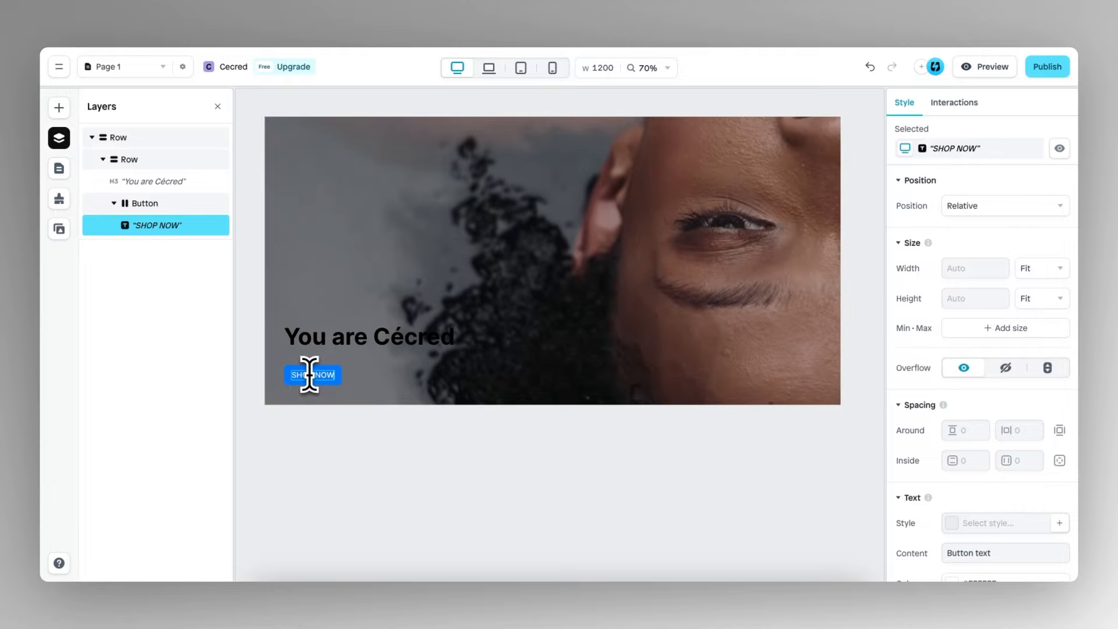
key("Escape")
Step: Color the "You are Cécred" heading white and apply the "Text white" text style to it
left_click(392, 337)
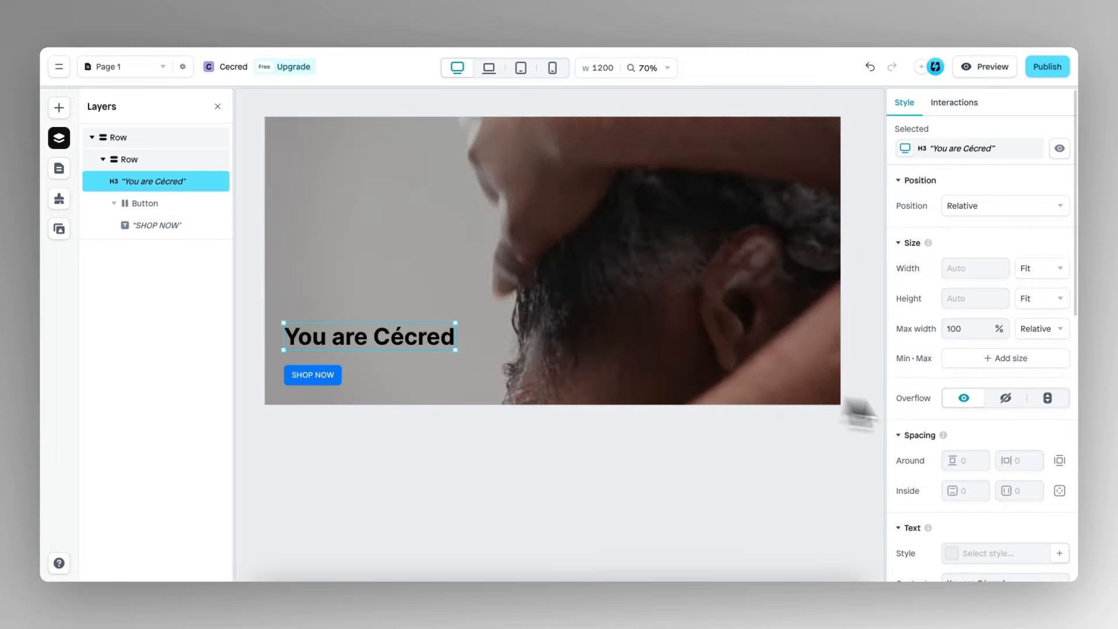
scroll(976, 409, "down", 5)
left_click(951, 290)
left_click(796, 242)
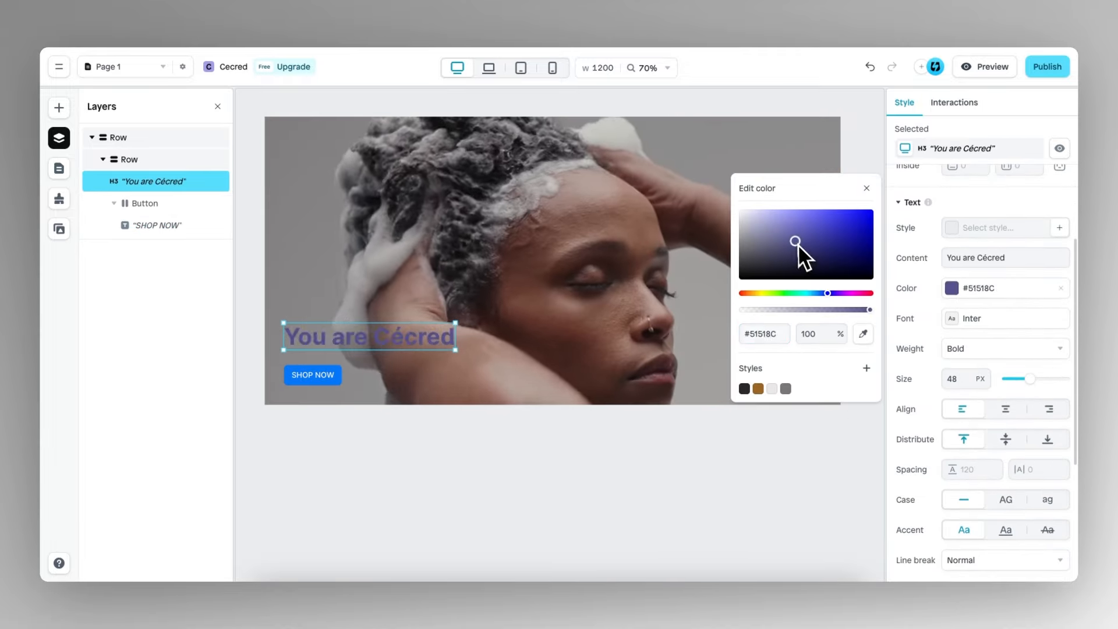
left_click(866, 189)
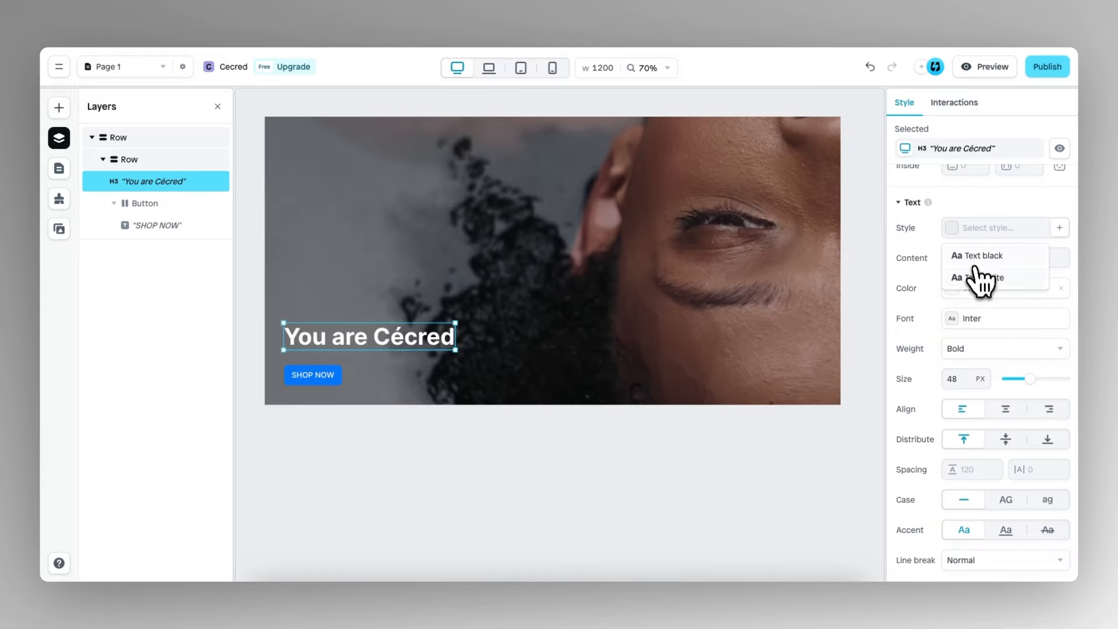
left_click(979, 279)
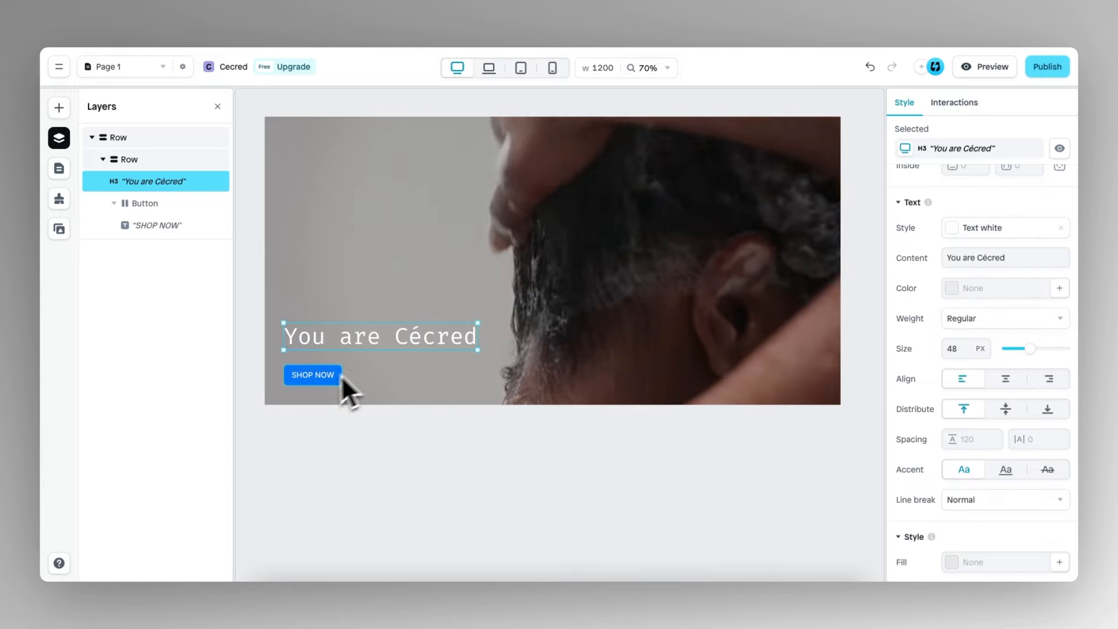
Step: Fill the SHOP NOW button with the saved Black color style
left_click(323, 373)
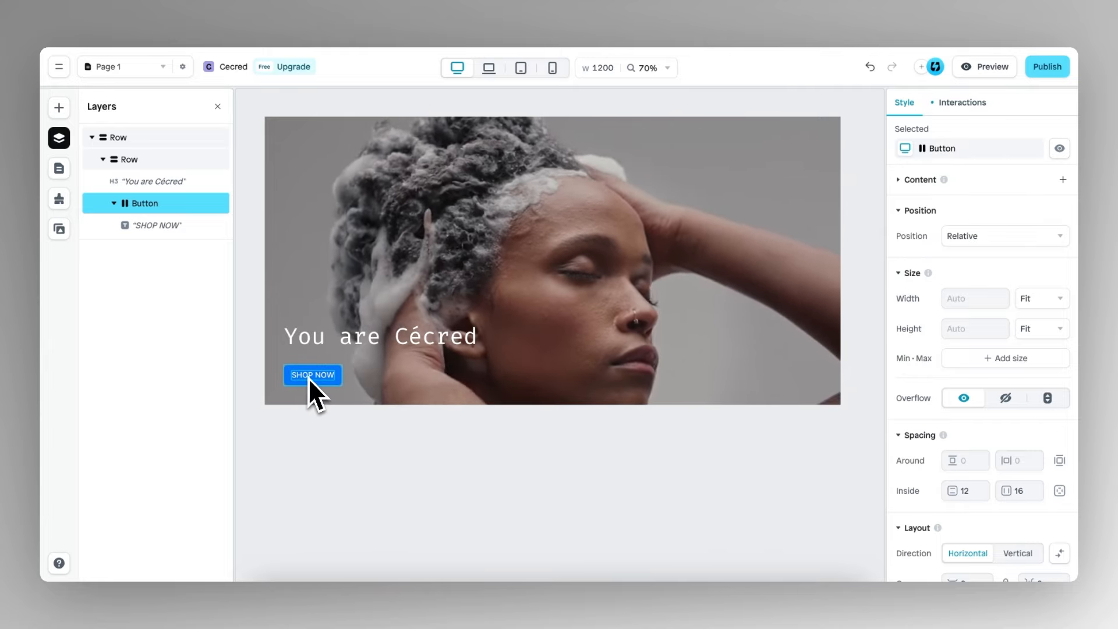
scroll(299, 377, "up", 5)
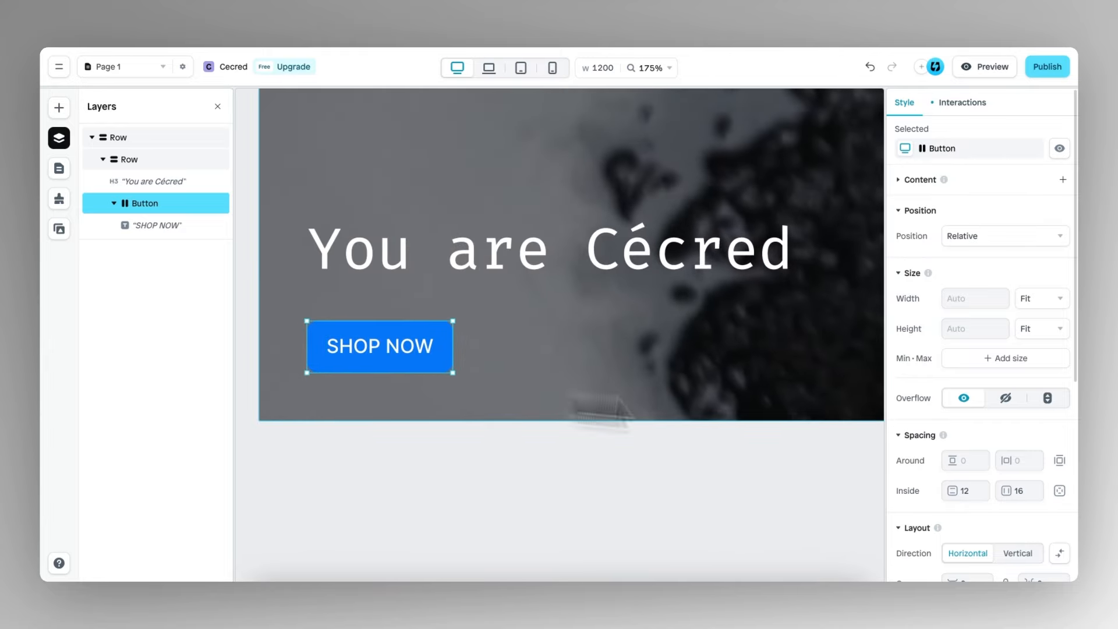
scroll(964, 435, "down", 6)
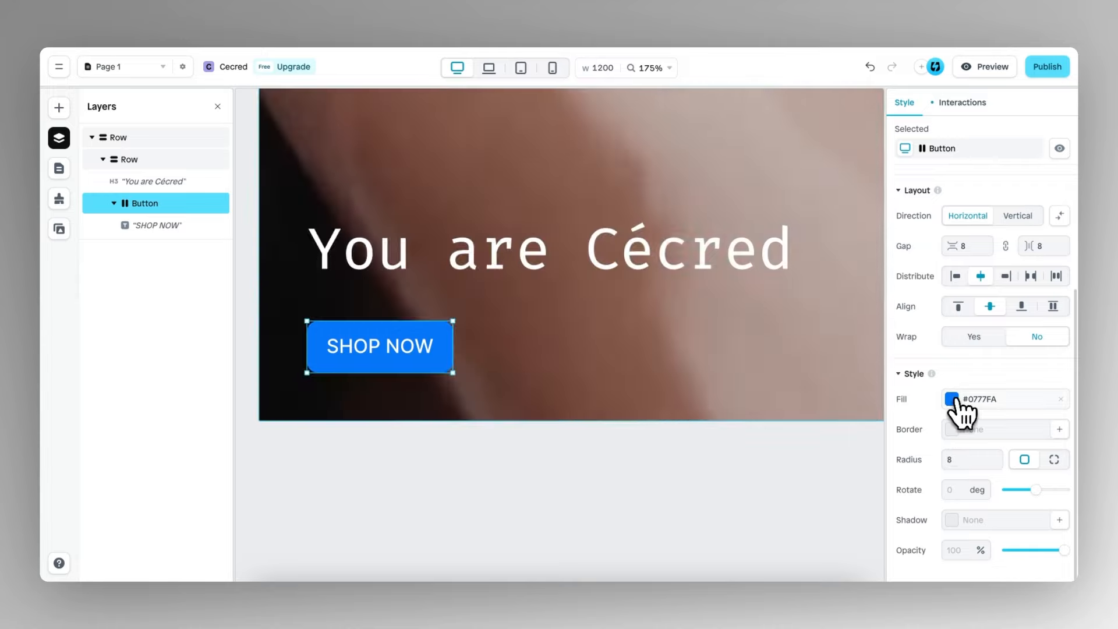
left_click(954, 401)
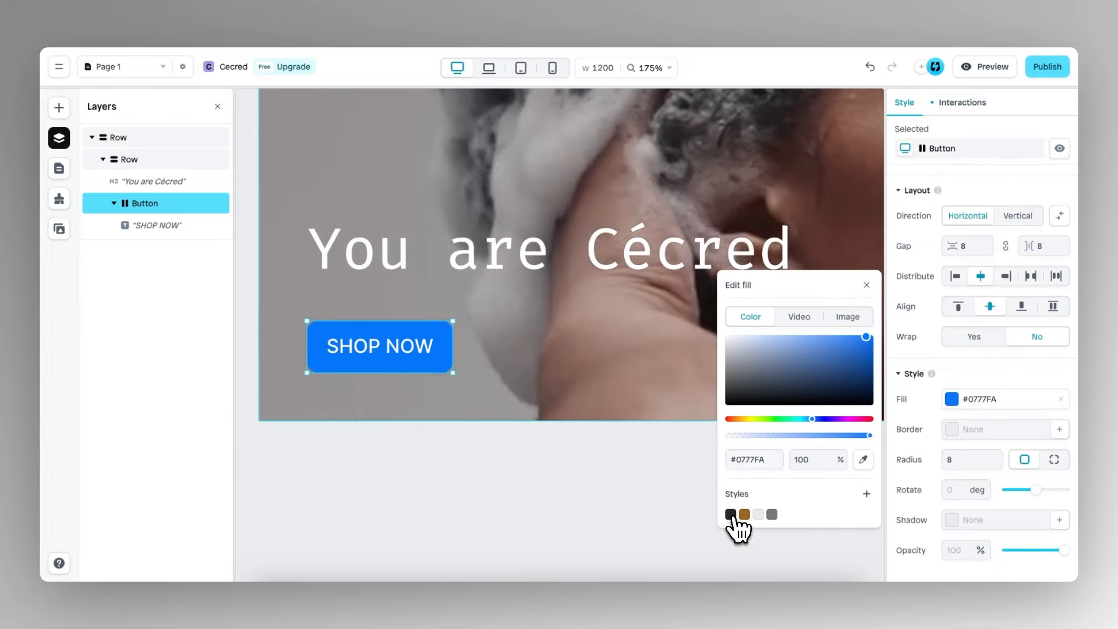
left_click(731, 514)
left_click(866, 285)
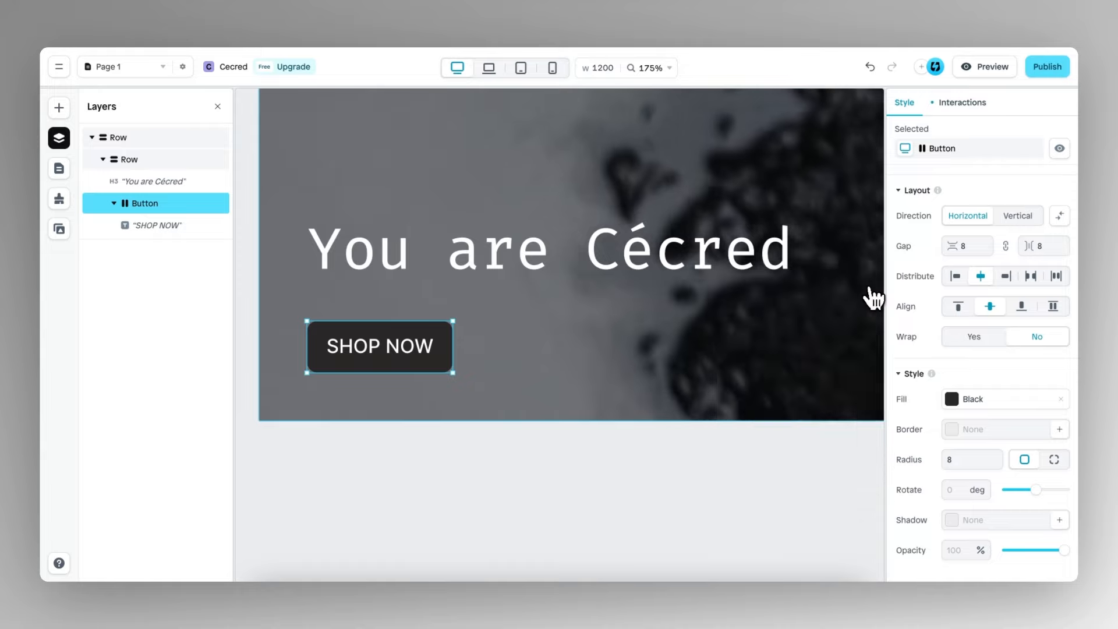
Step: Add a solid white (#FFFFFF) border to the SHOP NOW button
left_click(952, 429)
left_click(795, 414)
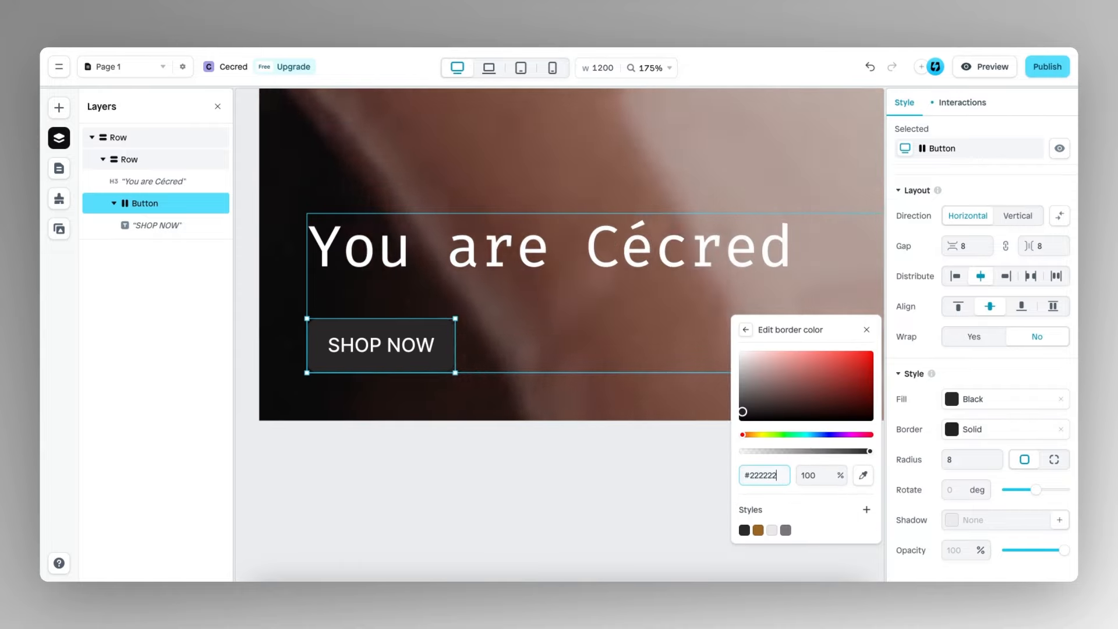
left_click_drag(740, 418, 705, 305)
left_click(743, 329)
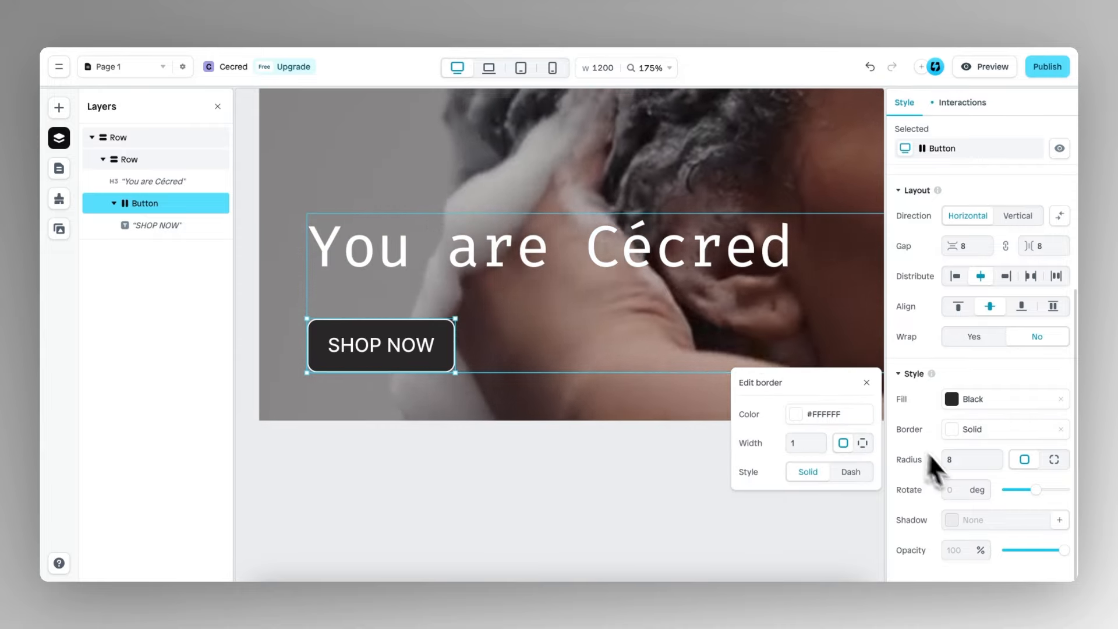
Step: Set the SHOP NOW button's corner radius to 0
left_click(956, 459)
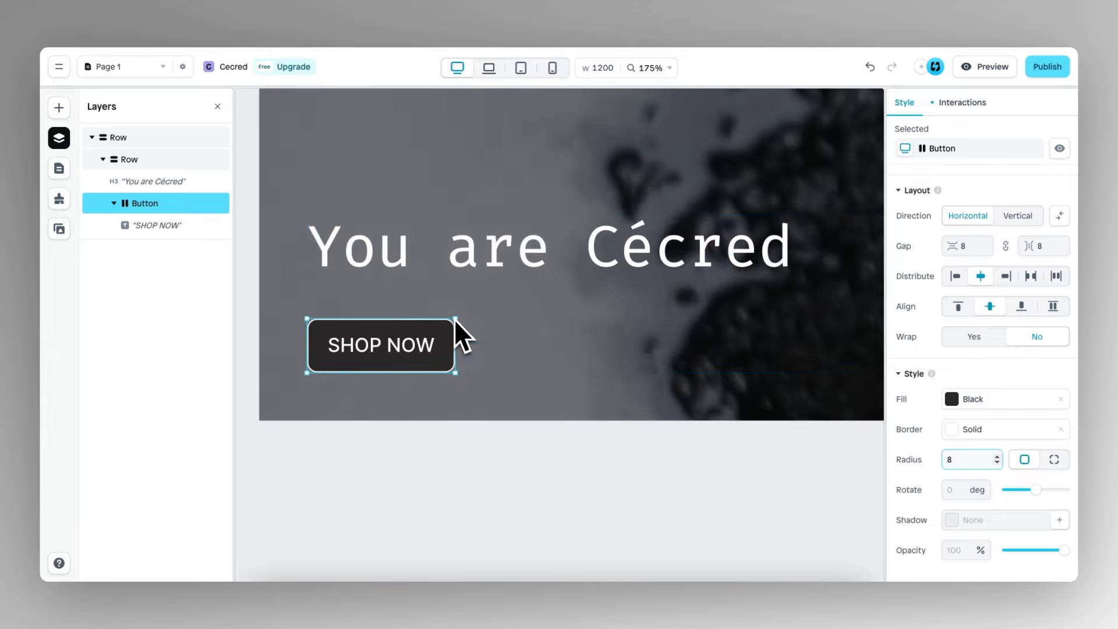
left_click(968, 459)
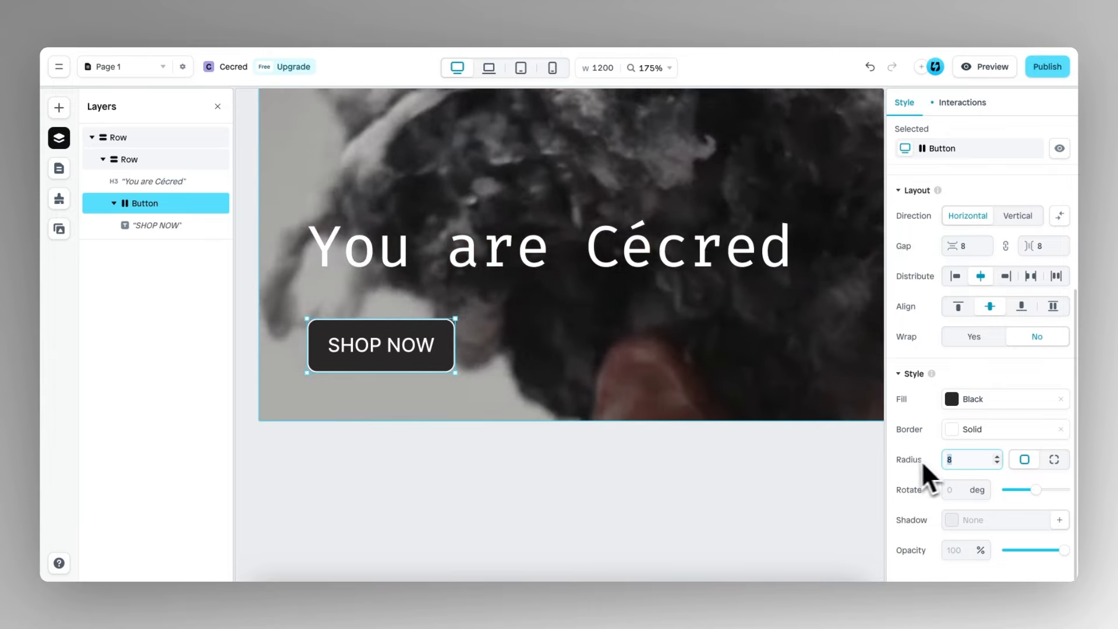
type("0")
Step: Set the SHOP NOW button's inside spacing to 16 vertically and 24 horizontally
scroll(921, 352, "up", 3)
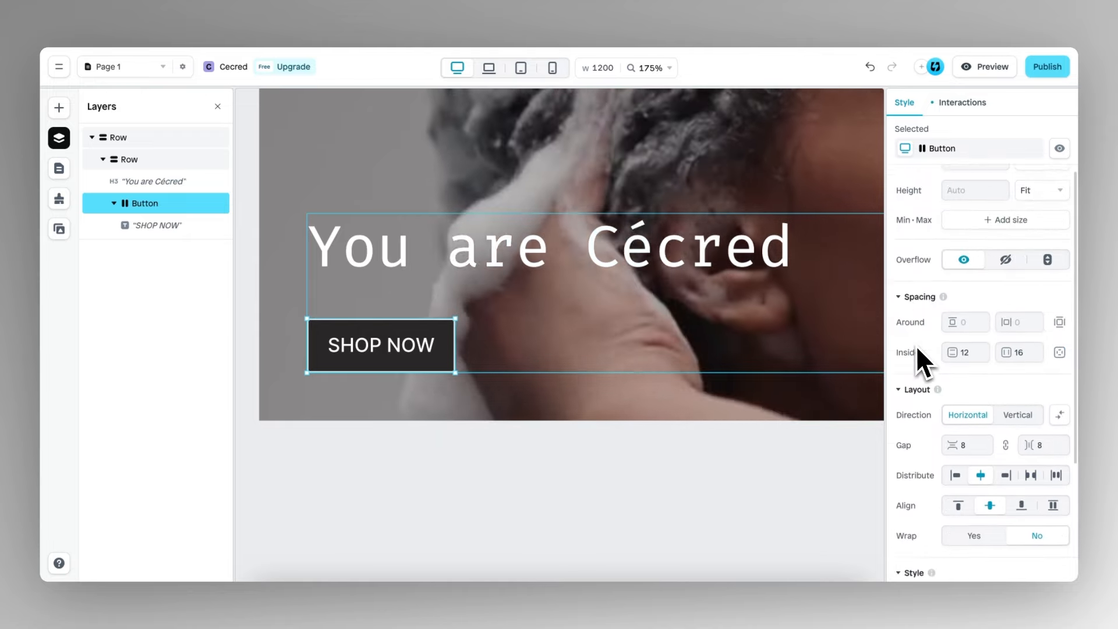
scroll(918, 349, "up", 2)
scroll(918, 350, "down", 3)
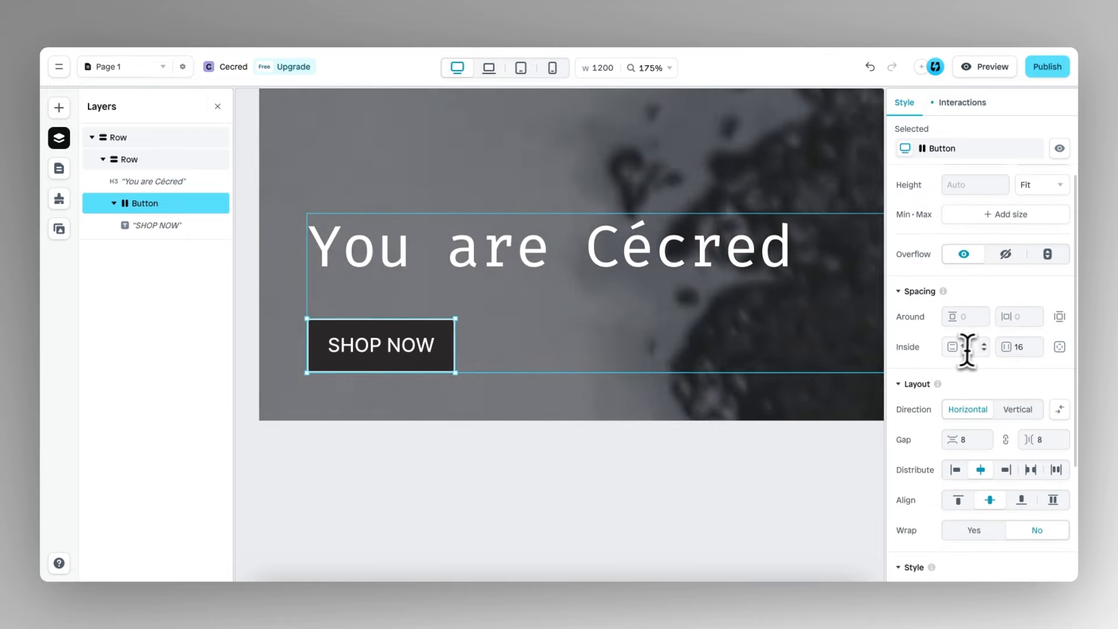
left_click(964, 348)
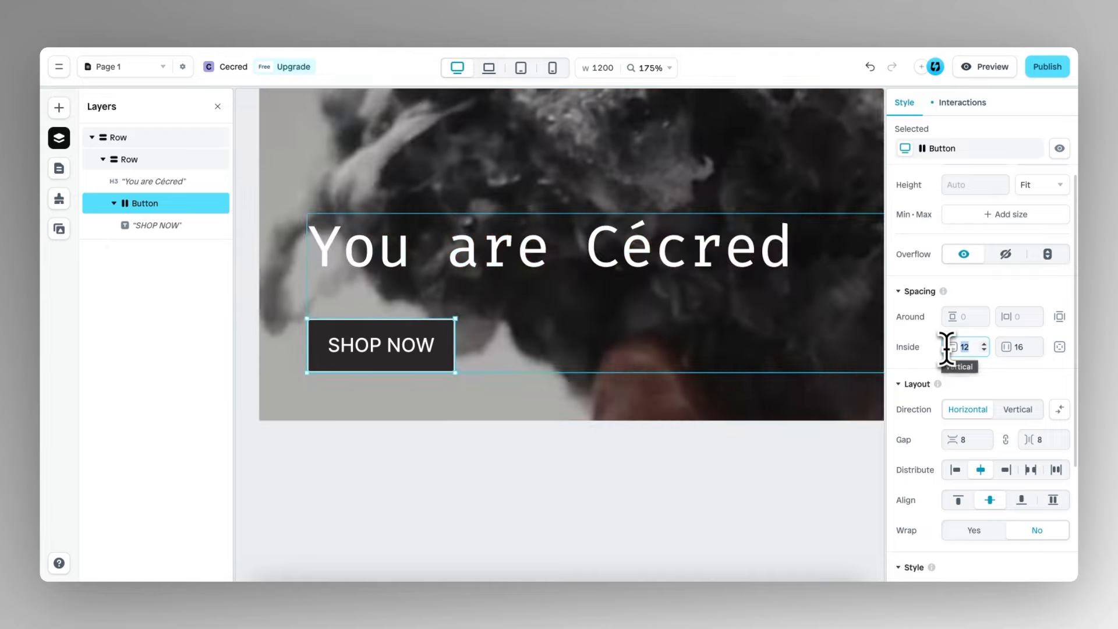
type("16")
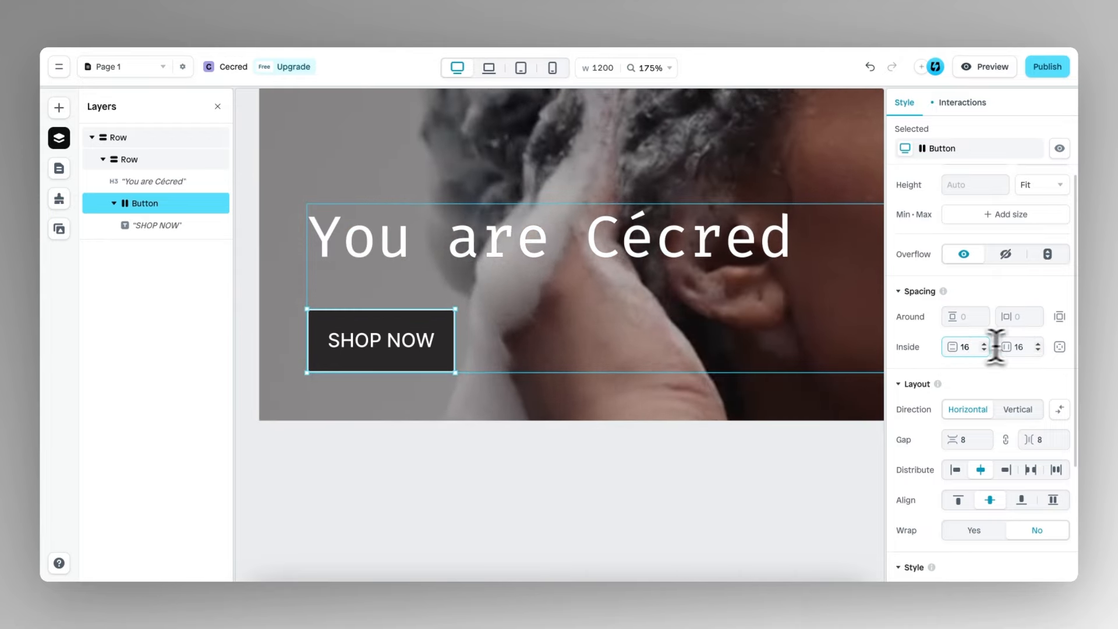
left_click(1029, 348)
type("24")
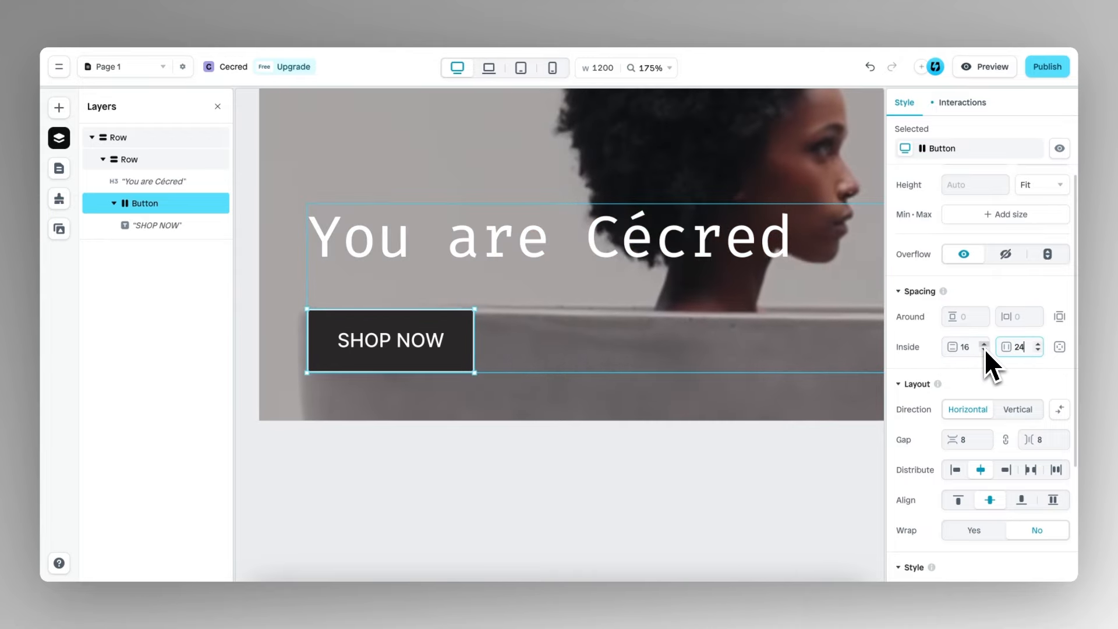
Step: Add a Mouse hover trigger to the SHOP NOW button's interactions
scroll(639, 357, "down", 10)
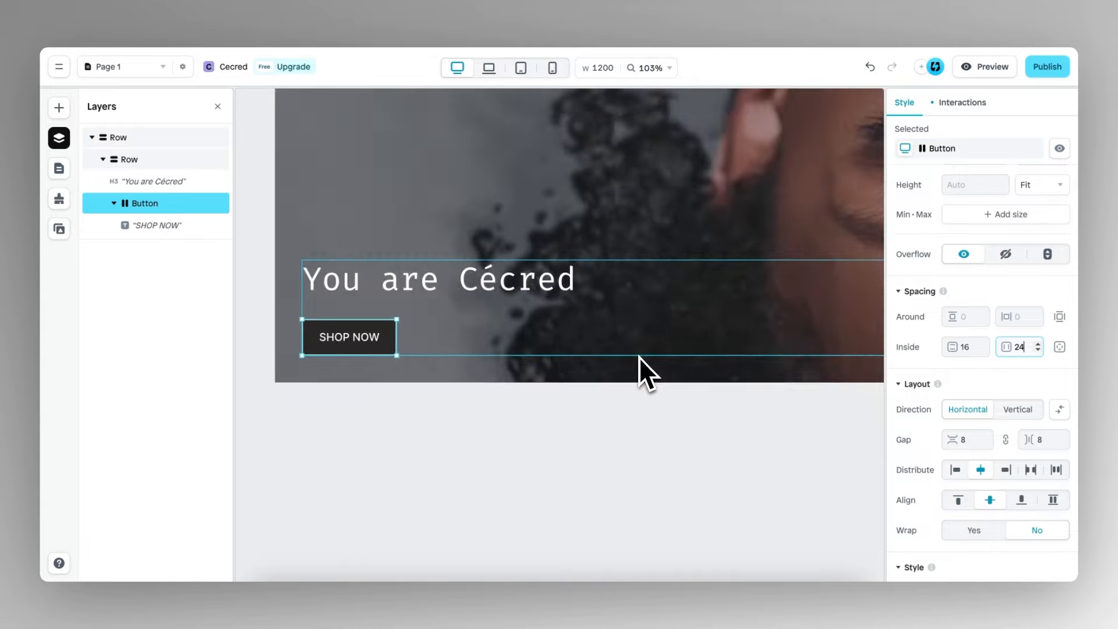
scroll(638, 357, "right", 2)
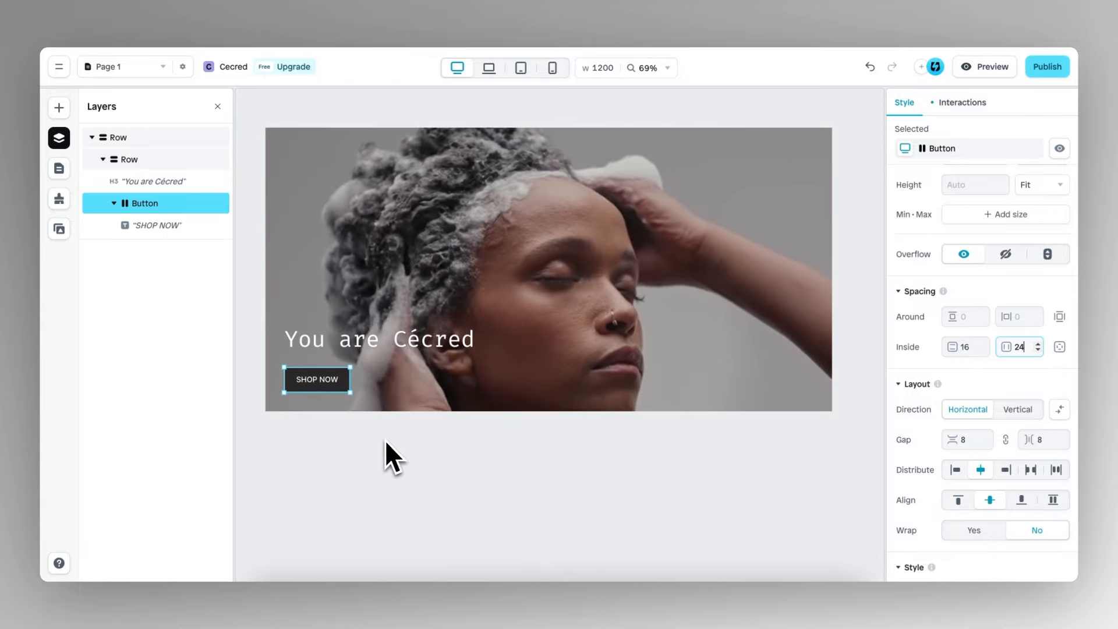
left_click(378, 435)
left_click(342, 380)
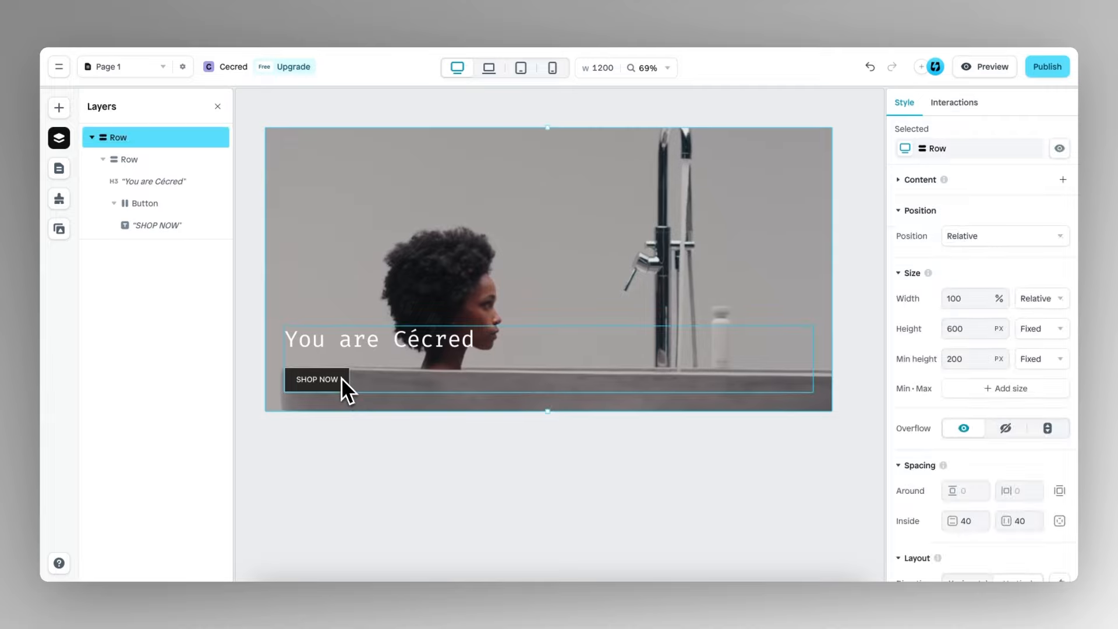
left_click(341, 377)
left_click(340, 379)
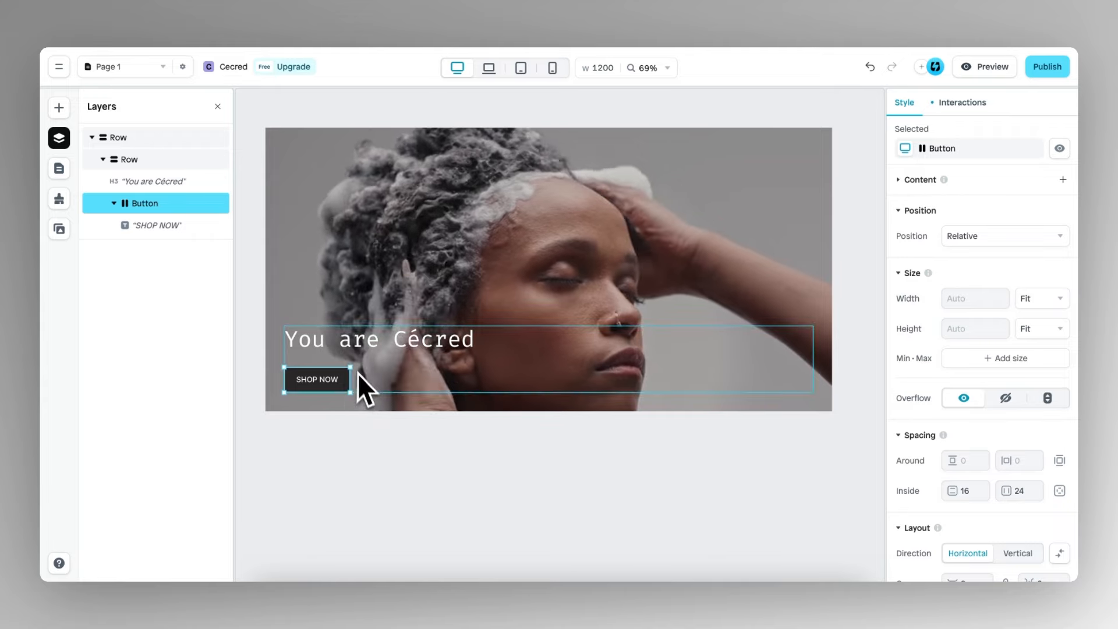
left_click(966, 105)
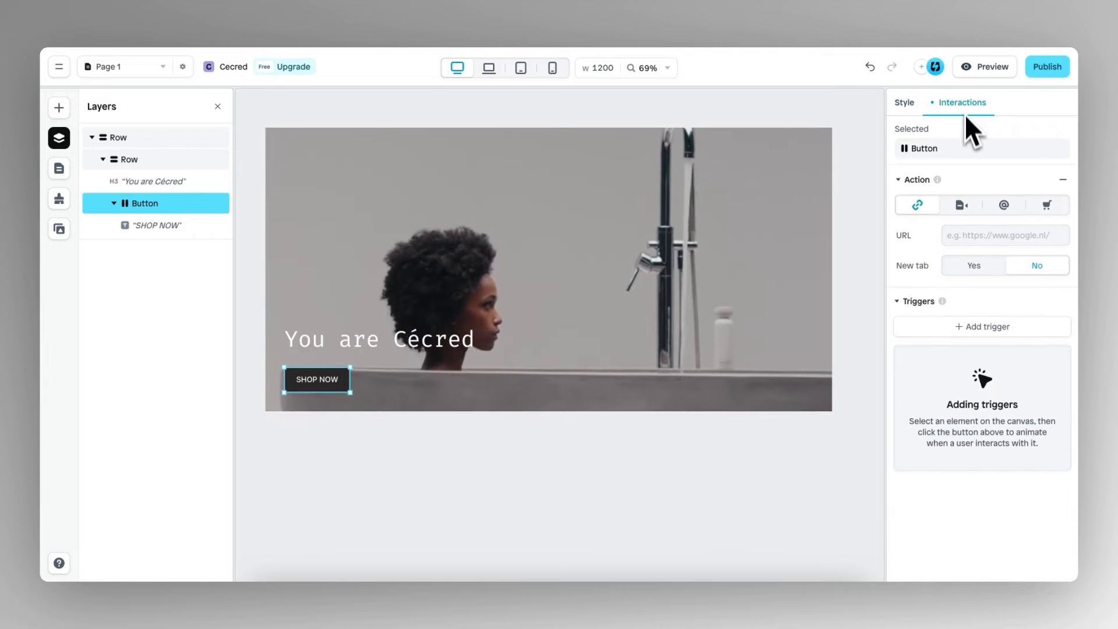
left_click(976, 327)
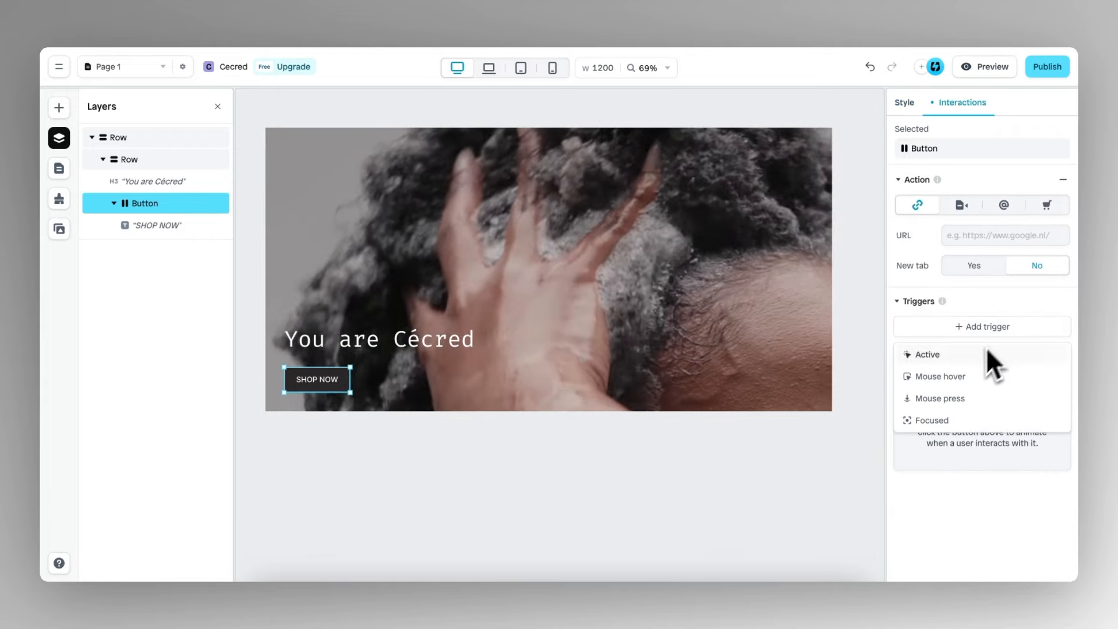
left_click(970, 382)
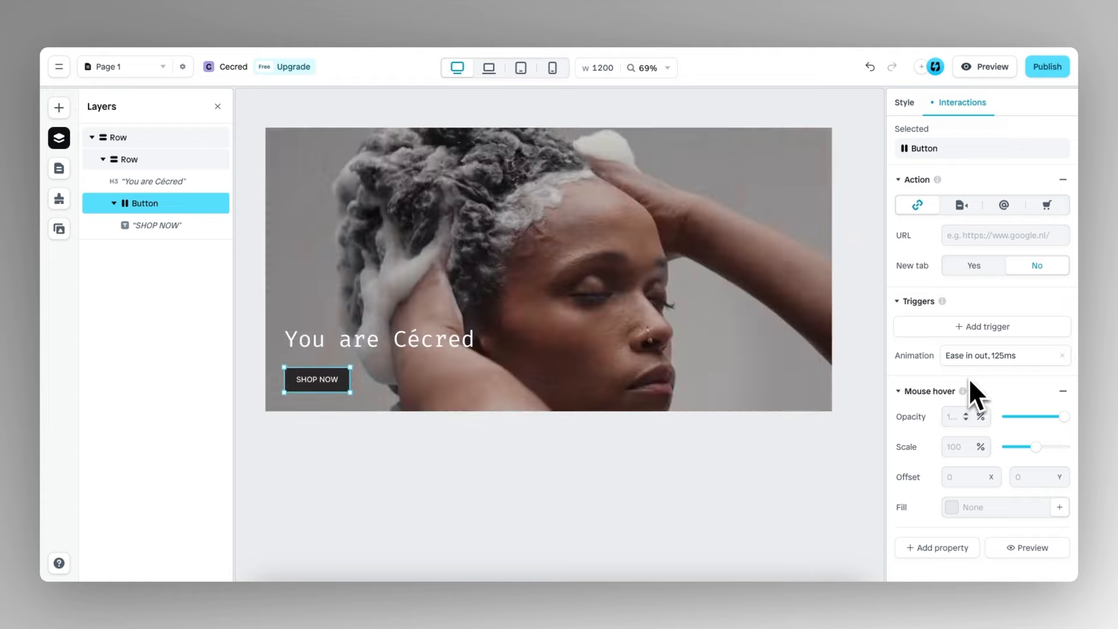
Step: Set the button's mouse-hover fill to the saved Brown color style and check the page in preview
left_click(953, 508)
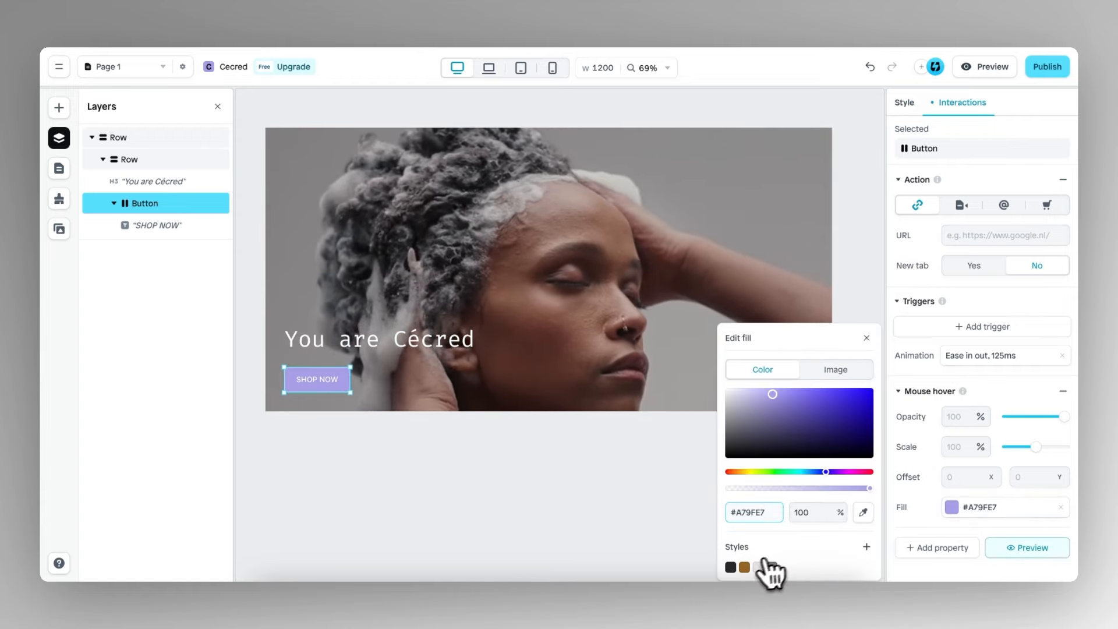
left_click(745, 568)
left_click(866, 338)
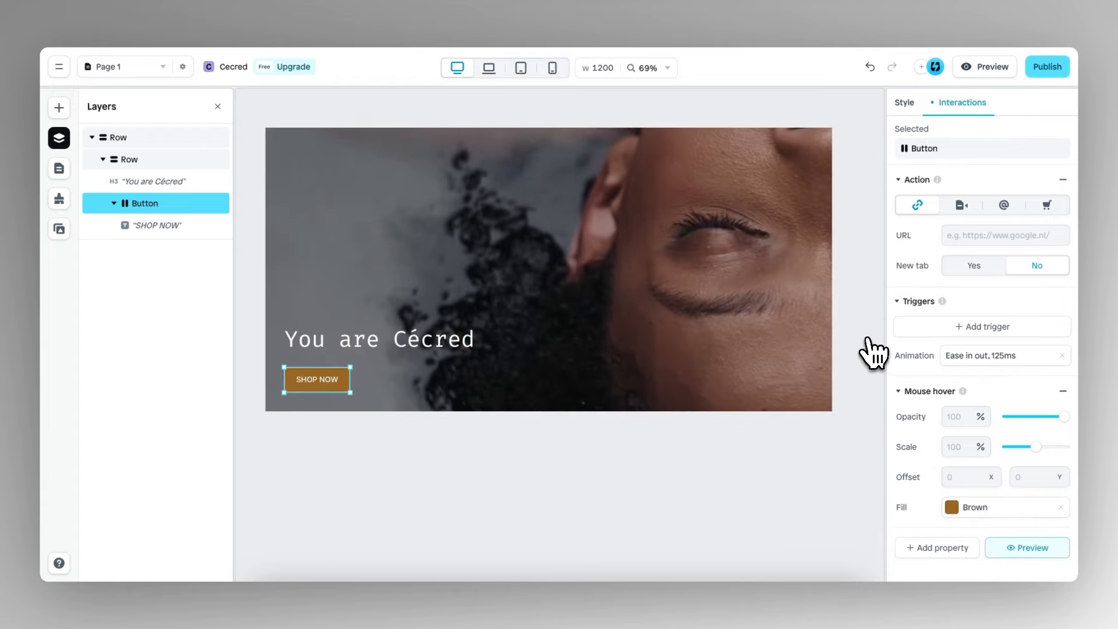
left_click(985, 67)
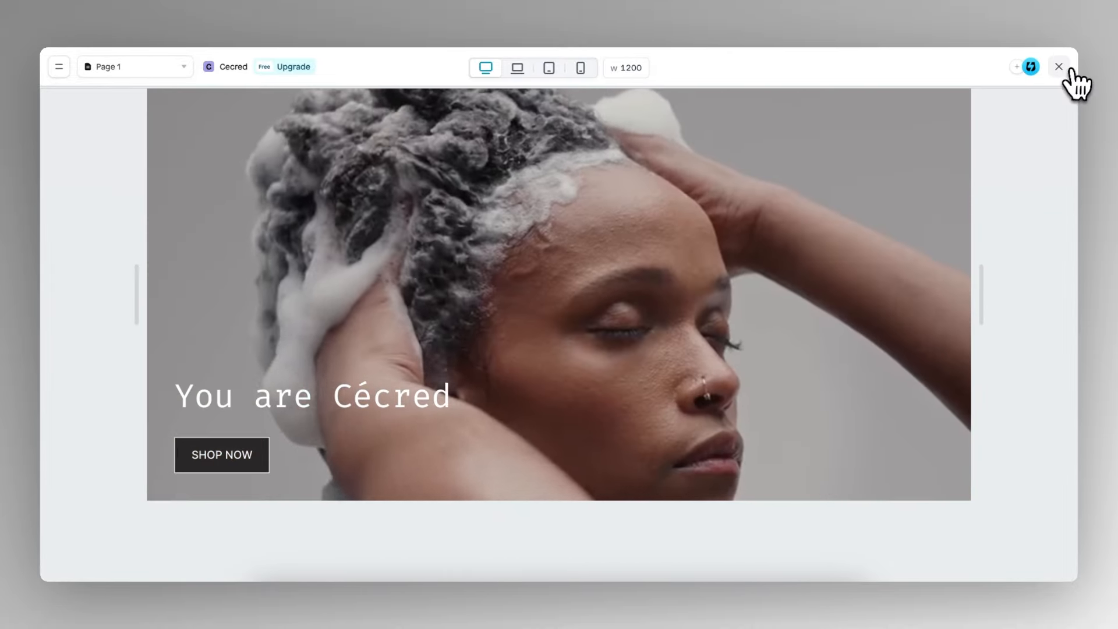
left_click(1059, 68)
Step: Insert a new row directly below the hero video row
scroll(594, 282, "down", 1)
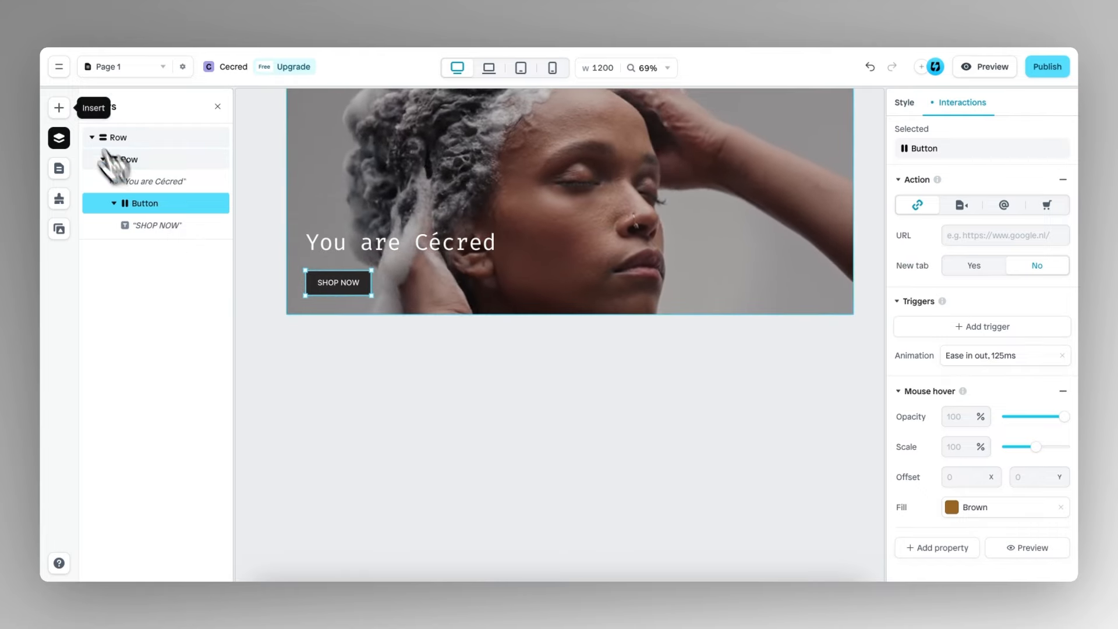
left_click(59, 108)
left_click(126, 219)
left_click_drag(269, 233, 470, 364)
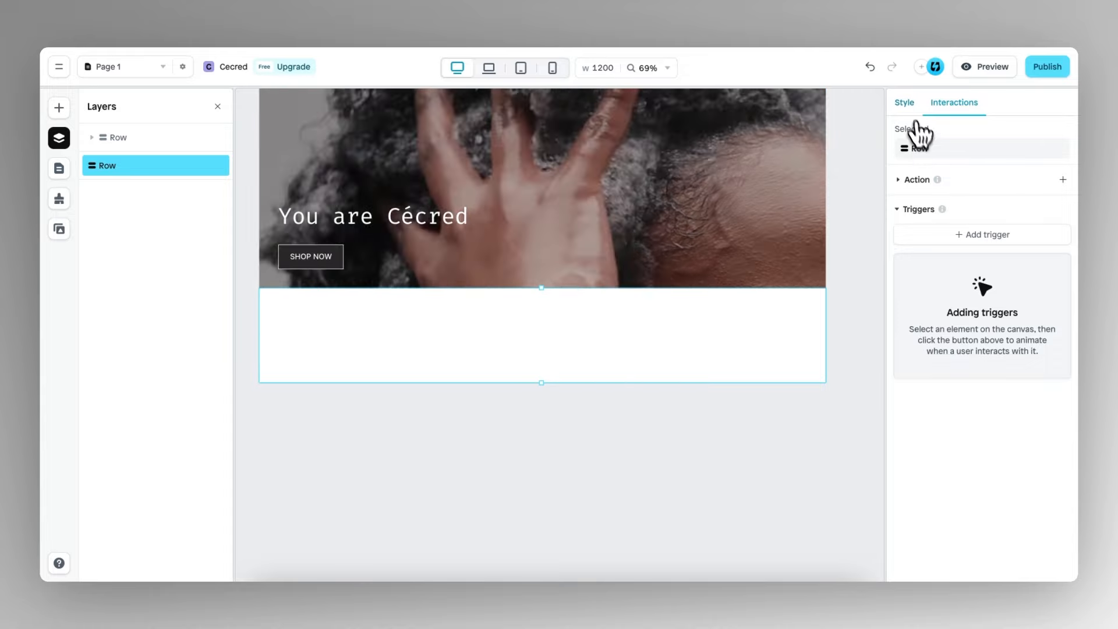
Step: Set the new row's inside spacing to 40 both vertically and horizontally
left_click(908, 110)
left_click(966, 436)
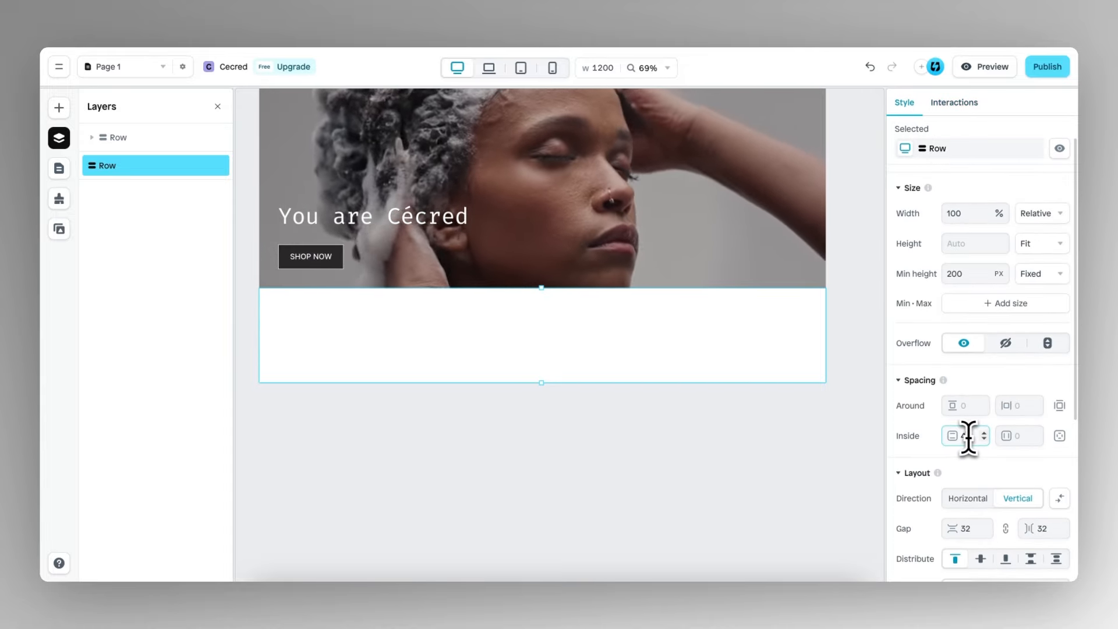
left_click(1020, 436)
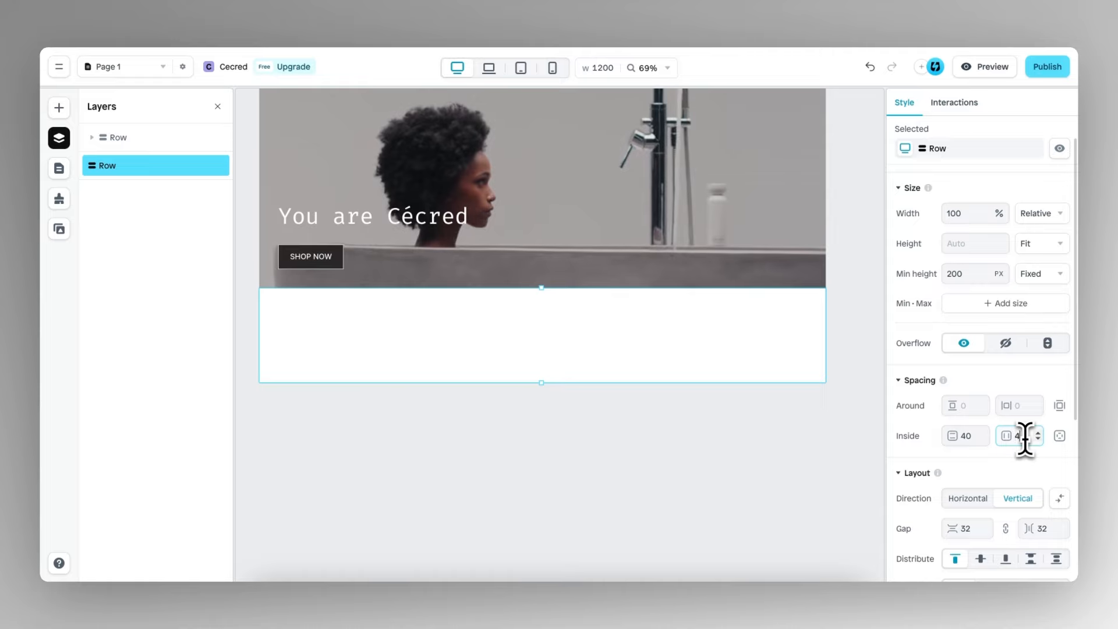
Step: Insert a three-column layout into the new row below the hero video
left_click(58, 107)
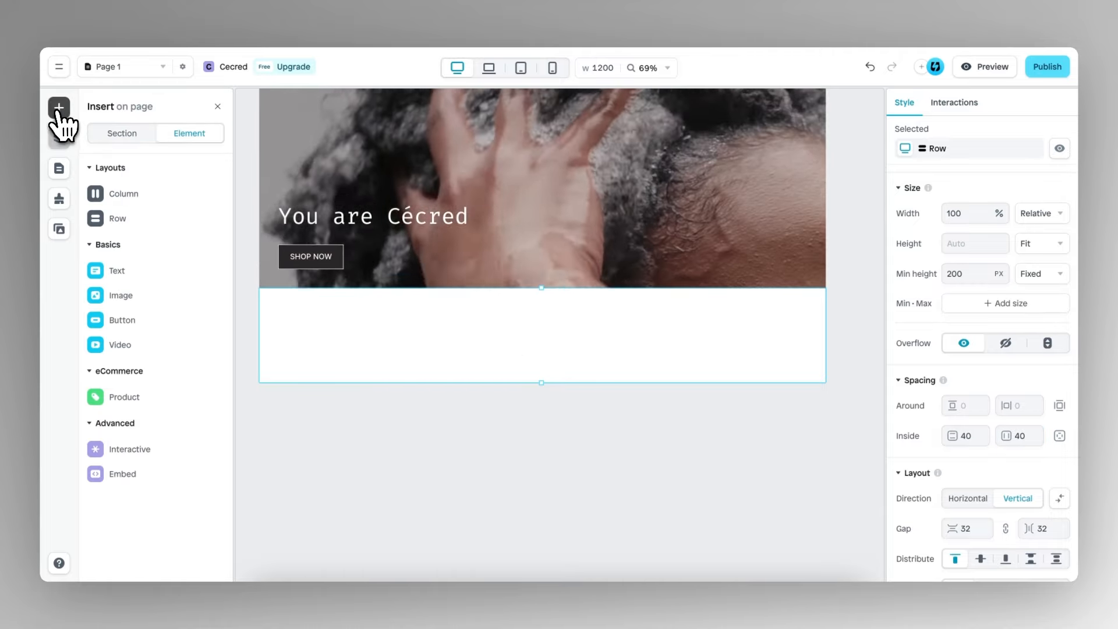
mouse_move(170, 198)
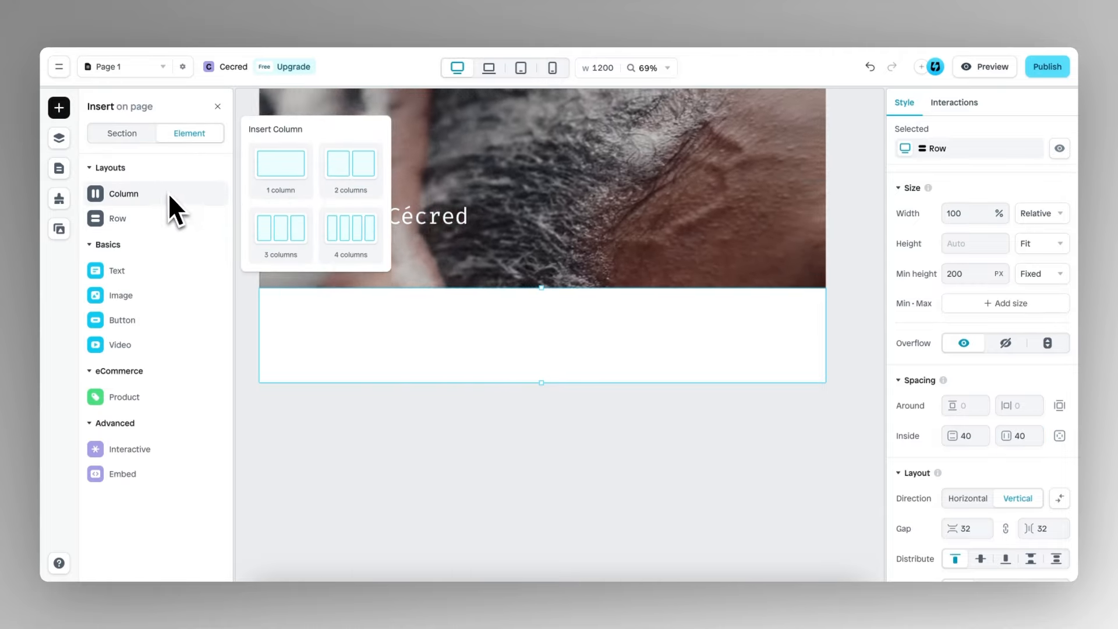
left_click_drag(281, 230, 450, 343)
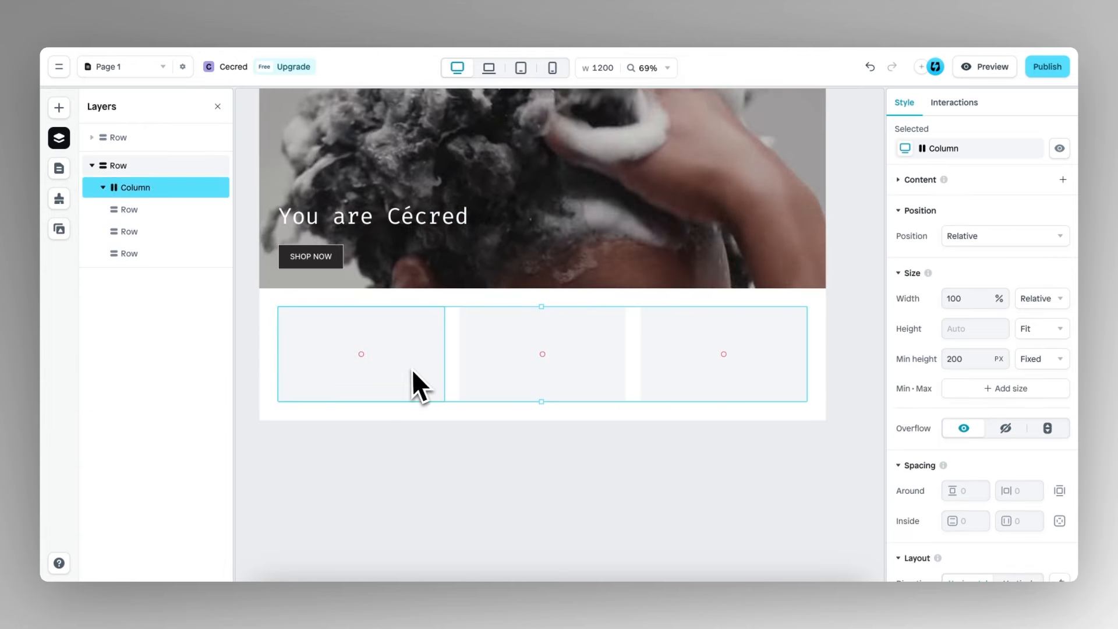
Step: Remove the background fill from the first of the three columns
left_click(411, 369)
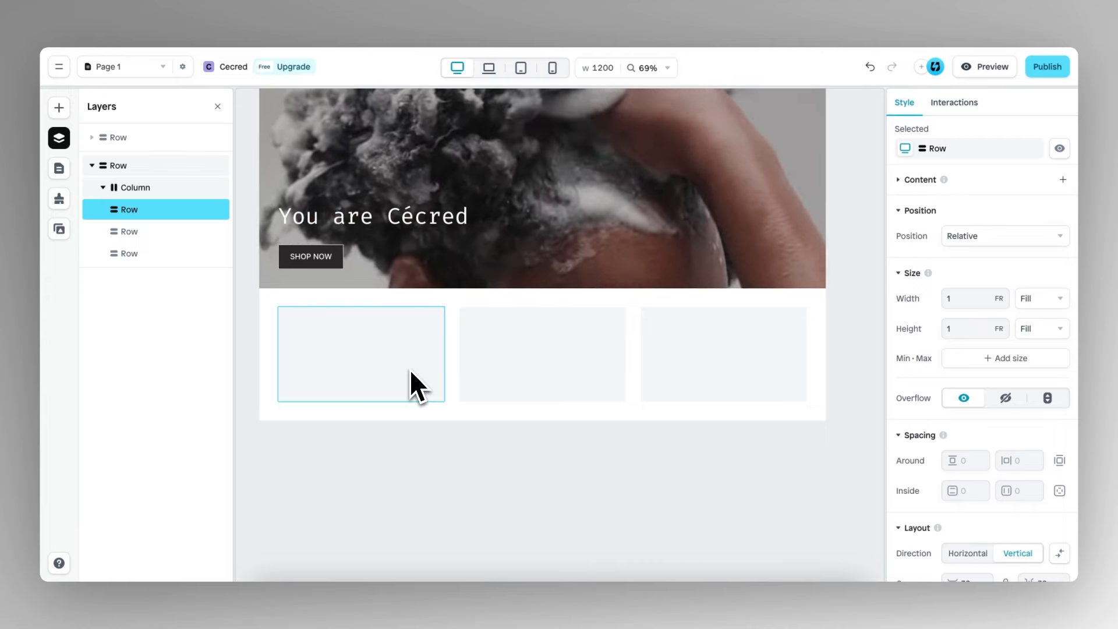
scroll(410, 370, "left", 1)
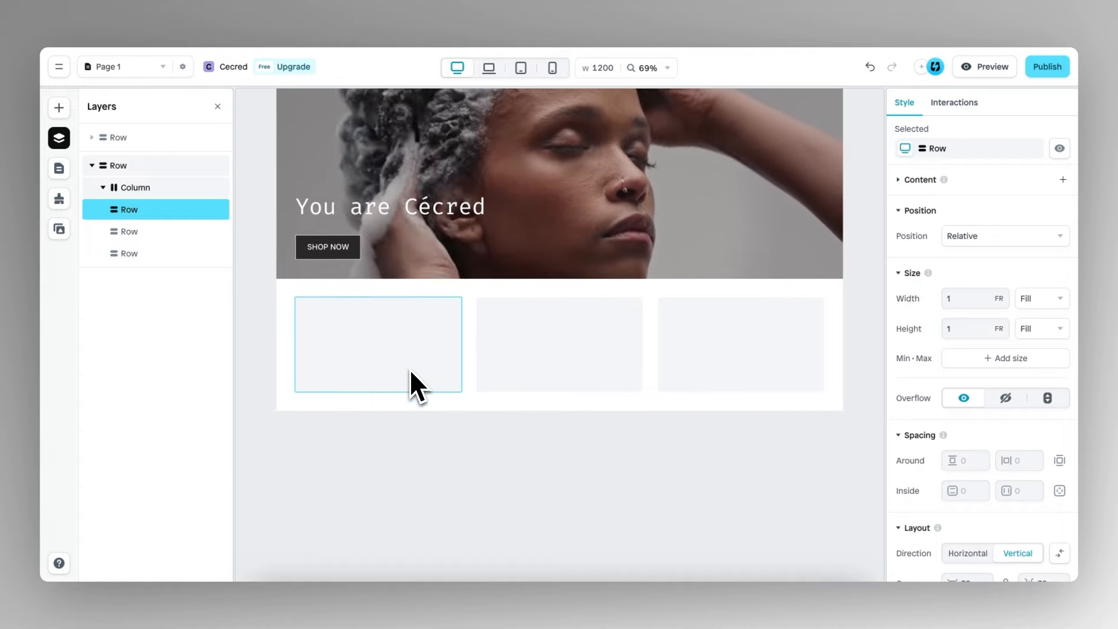
scroll(401, 366, "up", 5)
scroll(990, 471, "down", 3)
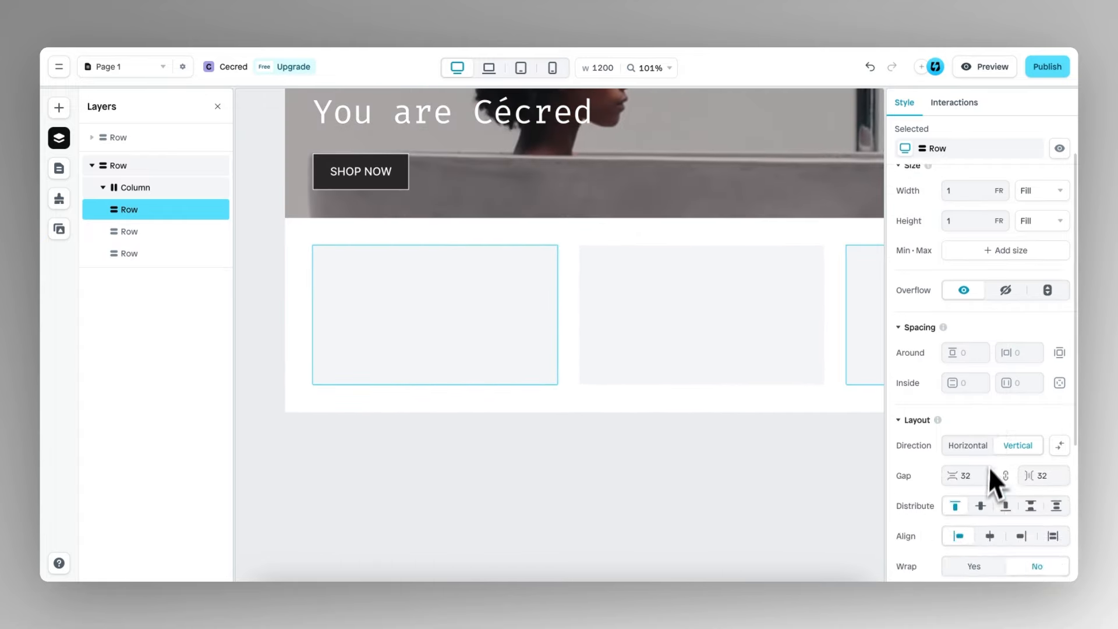
scroll(990, 469, "down", 3)
left_click(1061, 410)
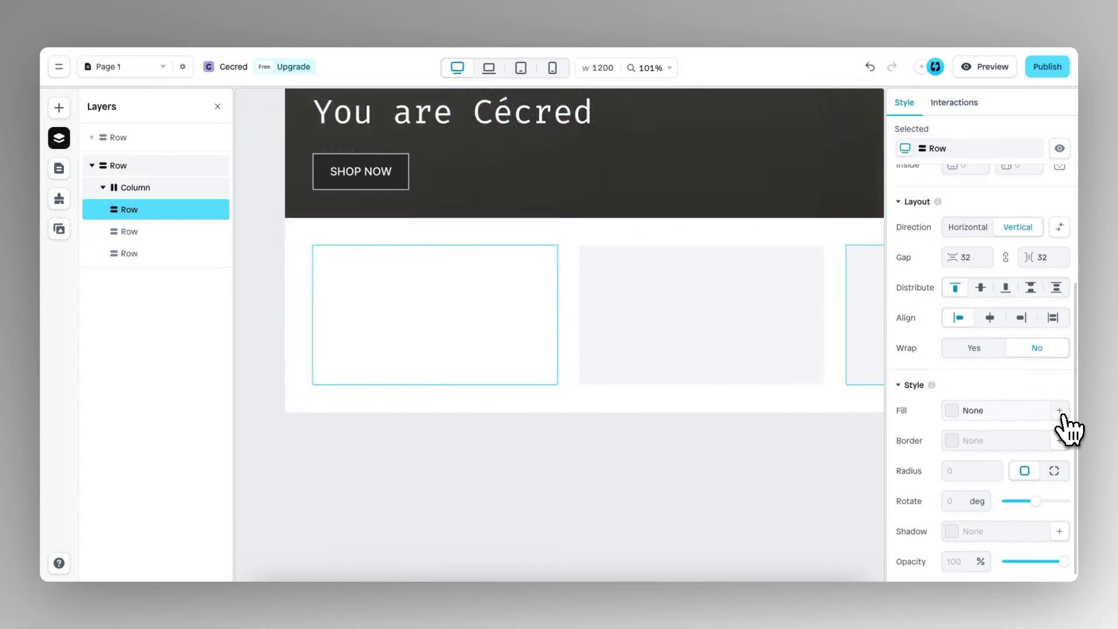
Step: Insert a two-row layout inside the first of the three columns
left_click(59, 107)
mouse_move(145, 222)
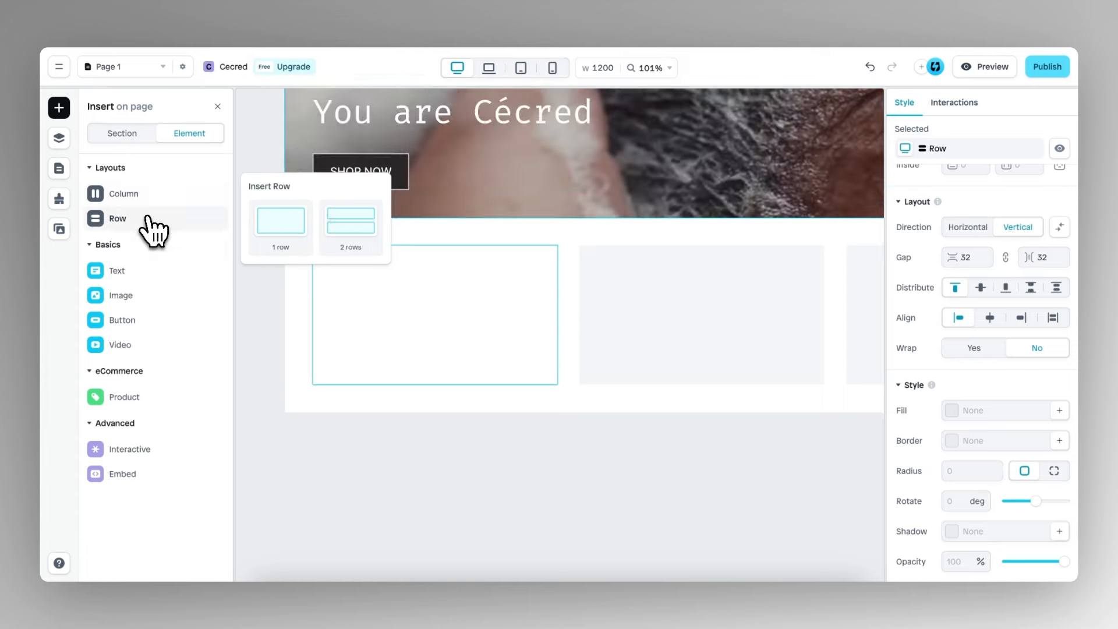
left_click_drag(280, 226, 439, 323)
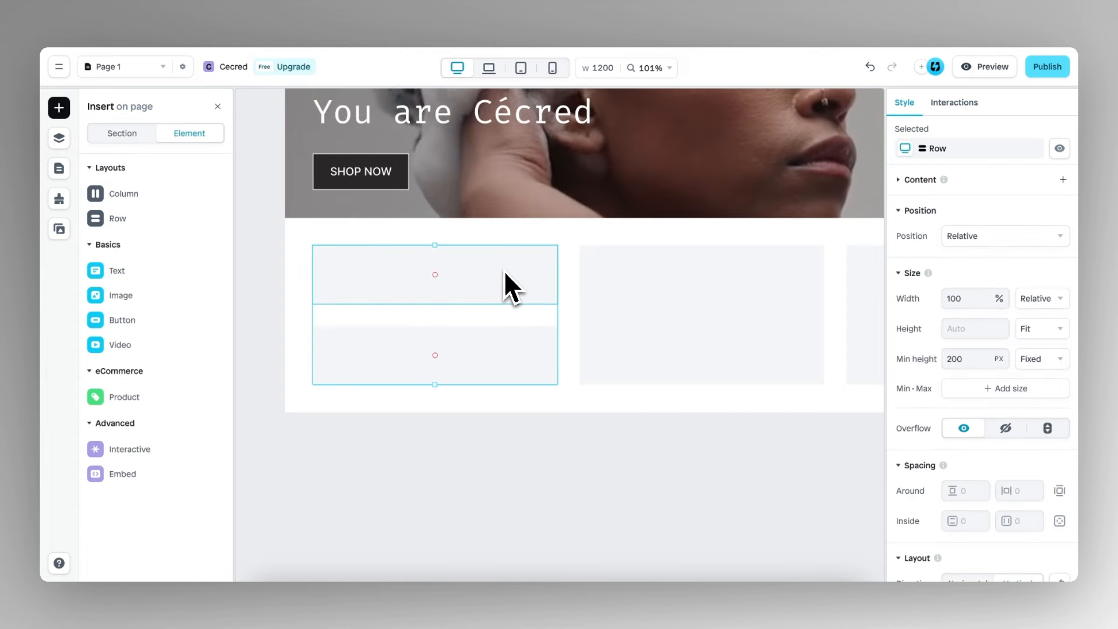
Step: Fill the upper cell of the two-row layout with the image download-3
left_click(505, 270)
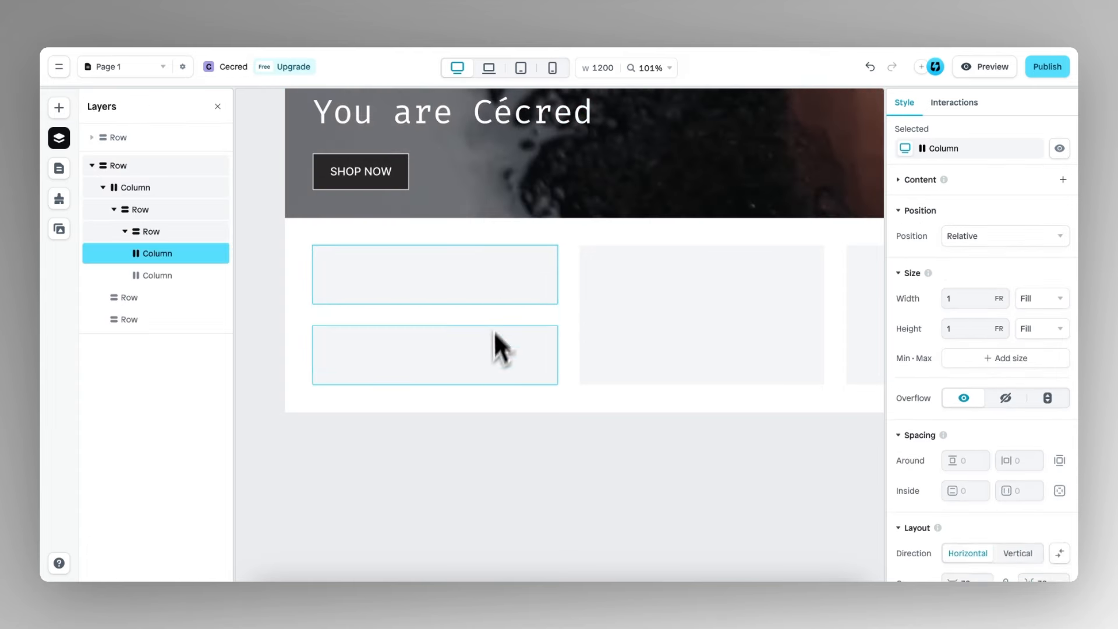
left_click(489, 364)
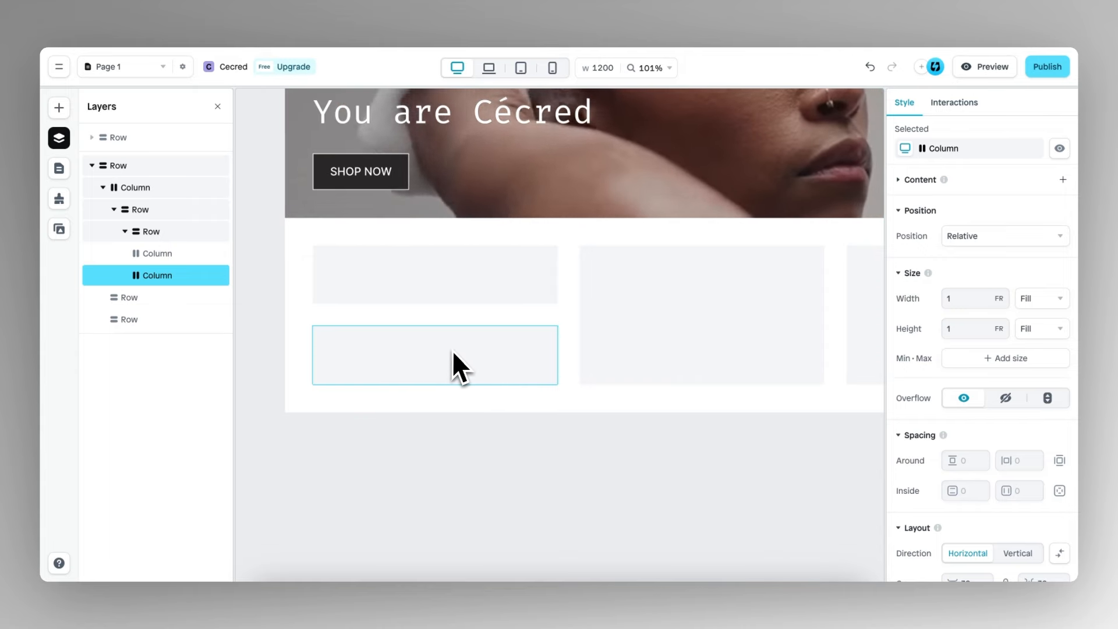
left_click(450, 286)
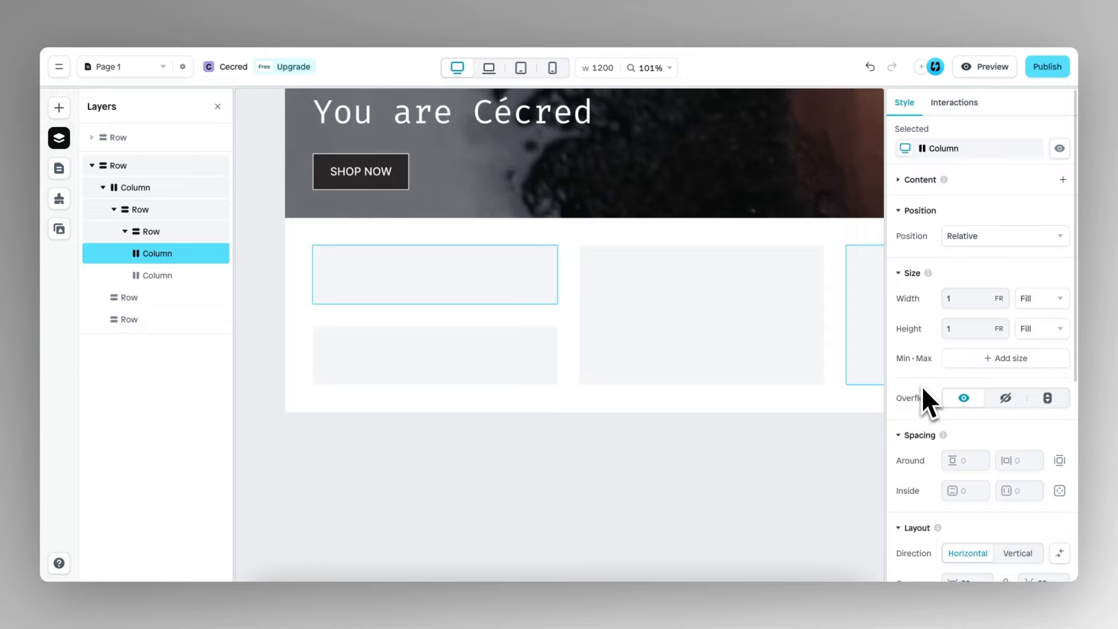
scroll(921, 387, "down", 3)
scroll(920, 387, "down", 3)
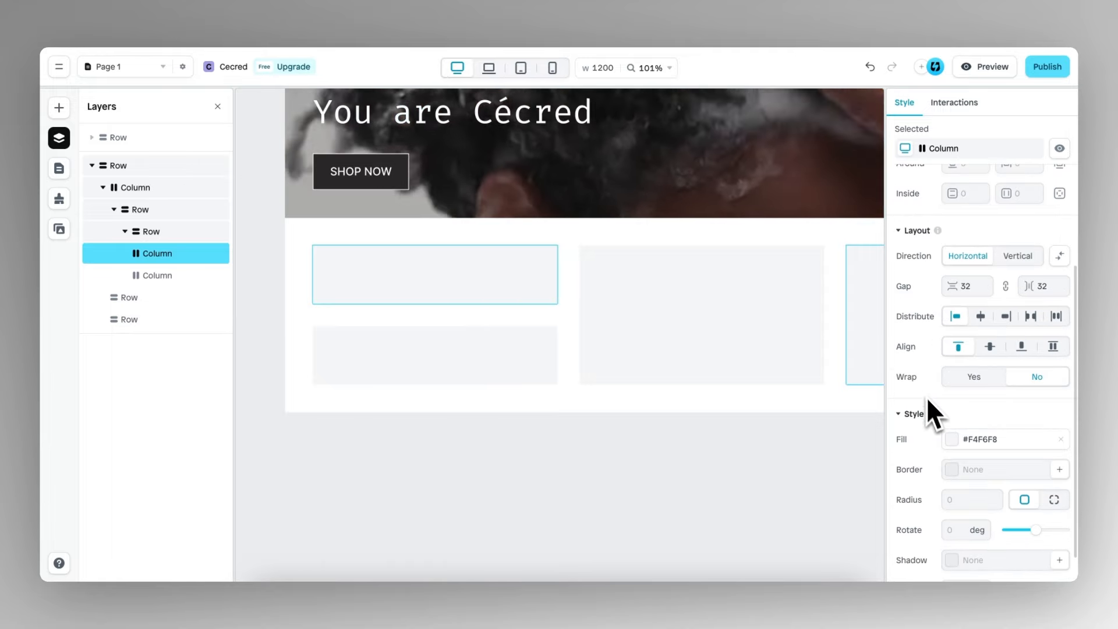
left_click(950, 440)
left_click(842, 360)
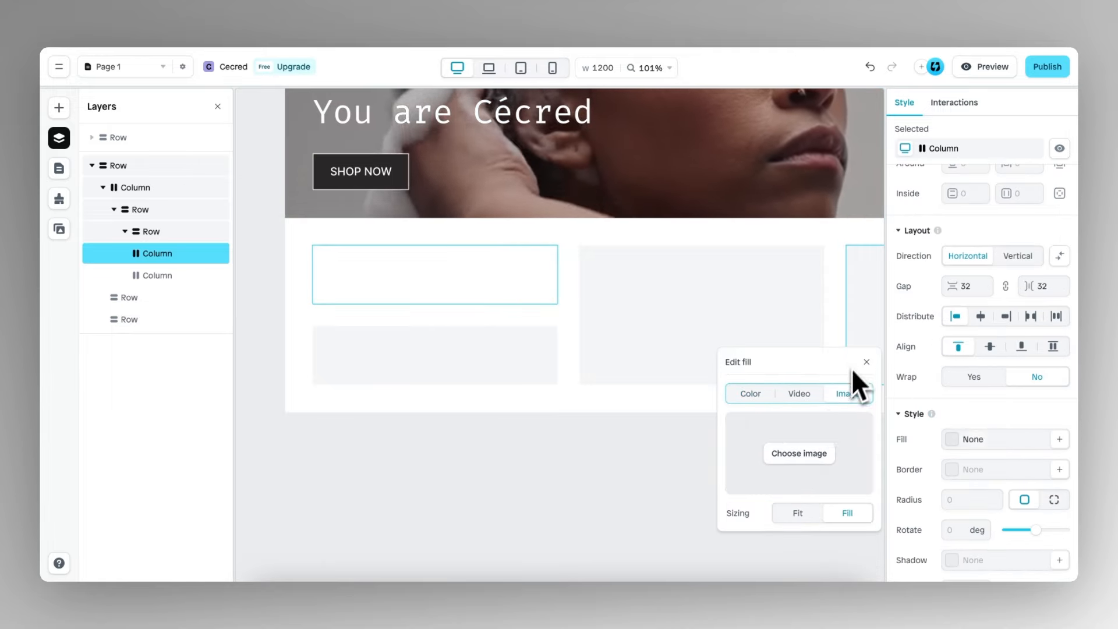
left_click(811, 453)
left_click(809, 462)
scroll(809, 463, "down", 1)
scroll(811, 475, "down", 3)
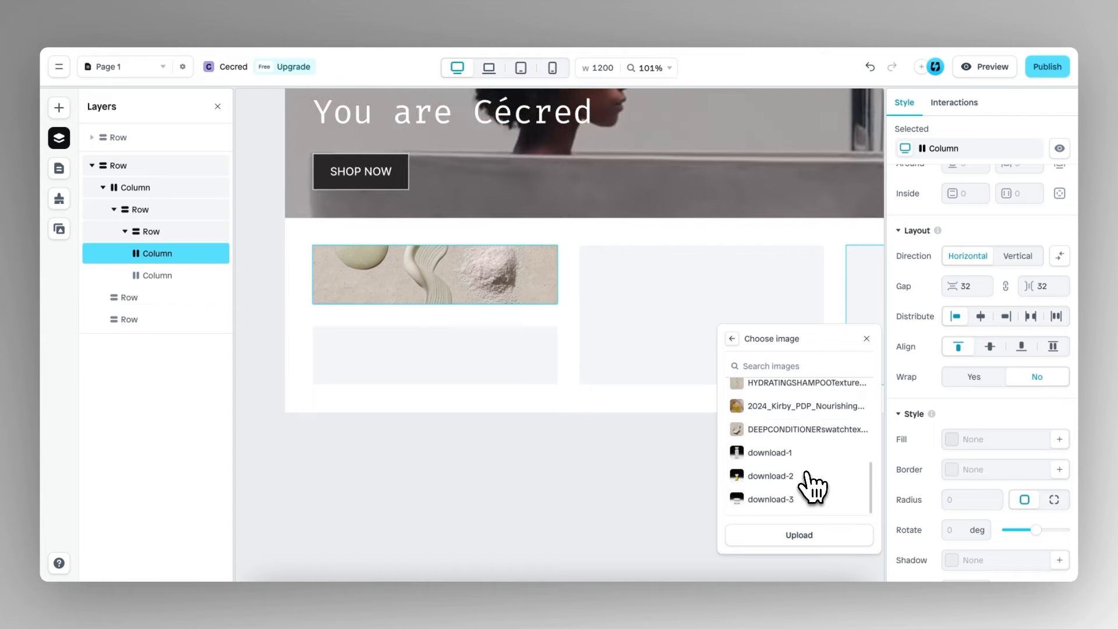
left_click(797, 498)
Step: Set the image cell's height to a fixed 400 px
scroll(931, 319, "up", 5)
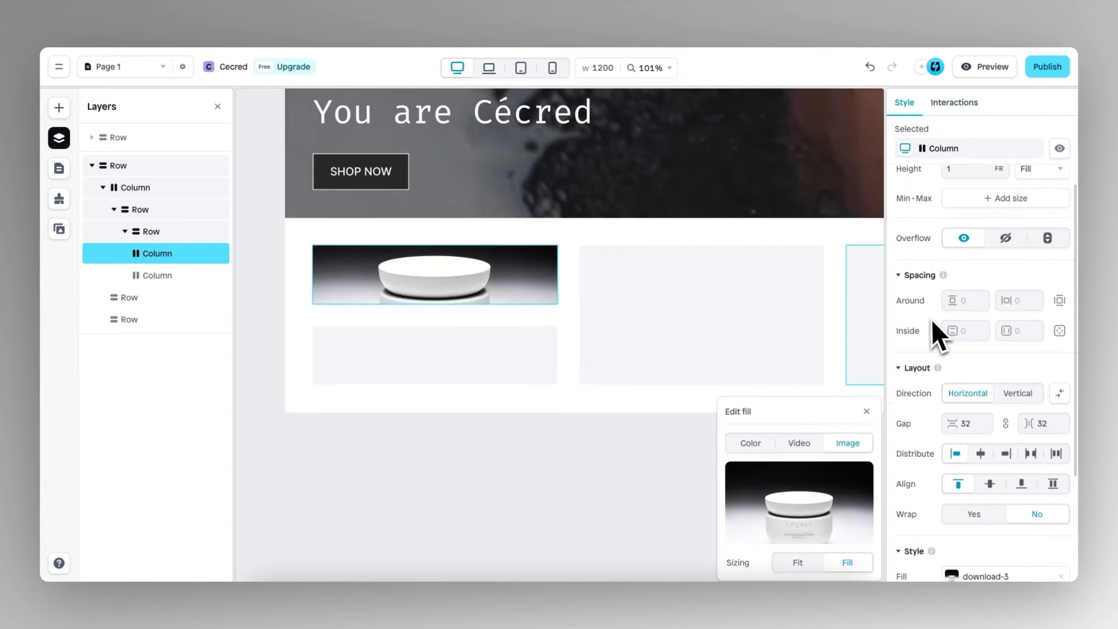
left_click(1037, 321)
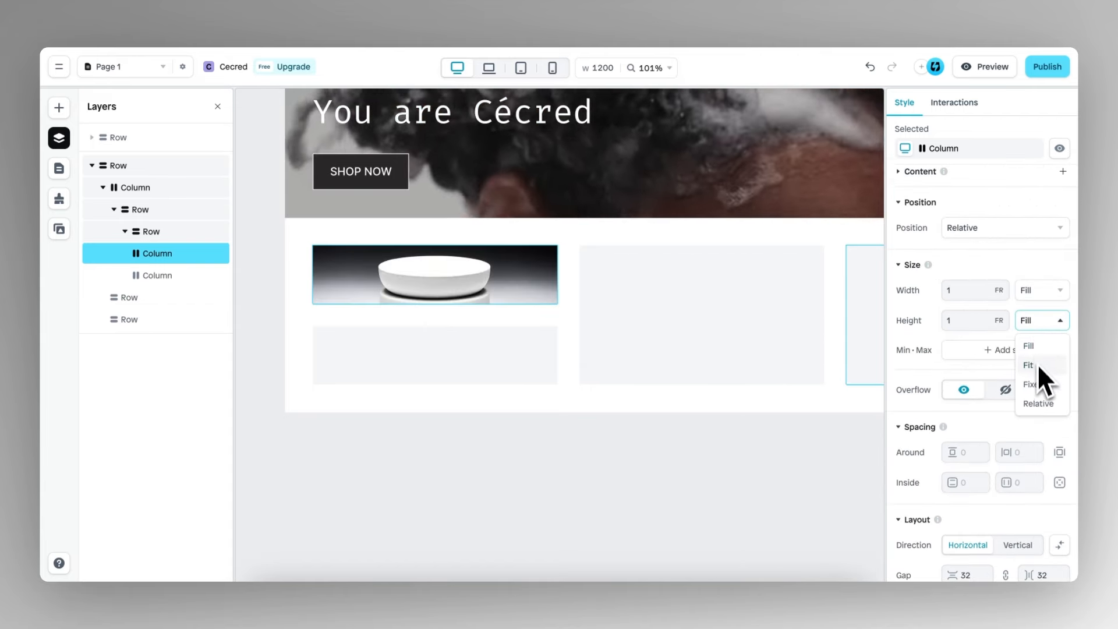
left_click(1036, 383)
double_click(955, 320)
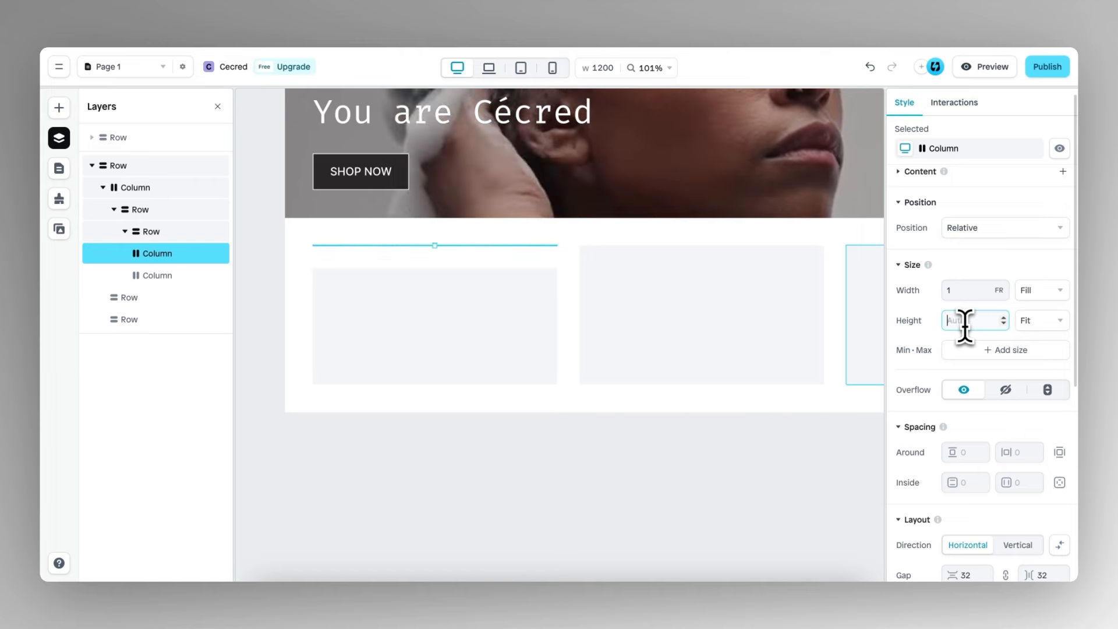
type("400")
scroll(437, 367, "down", 3)
scroll(436, 366, "down", 2)
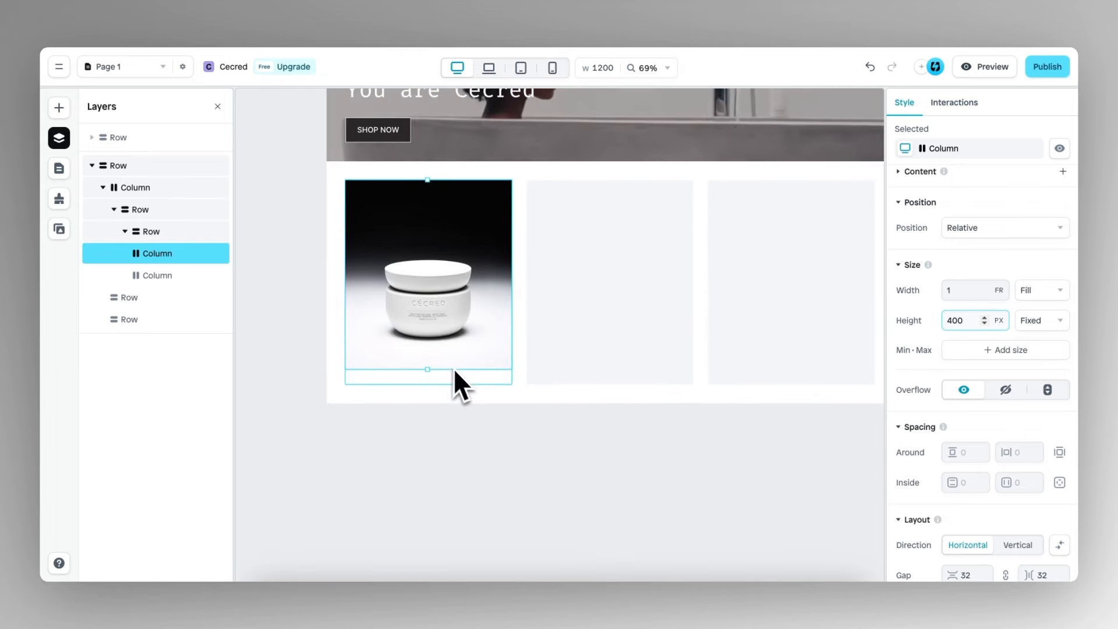
Step: Set the height of the empty cell below the product image to a fixed 100 px
left_click(163, 276)
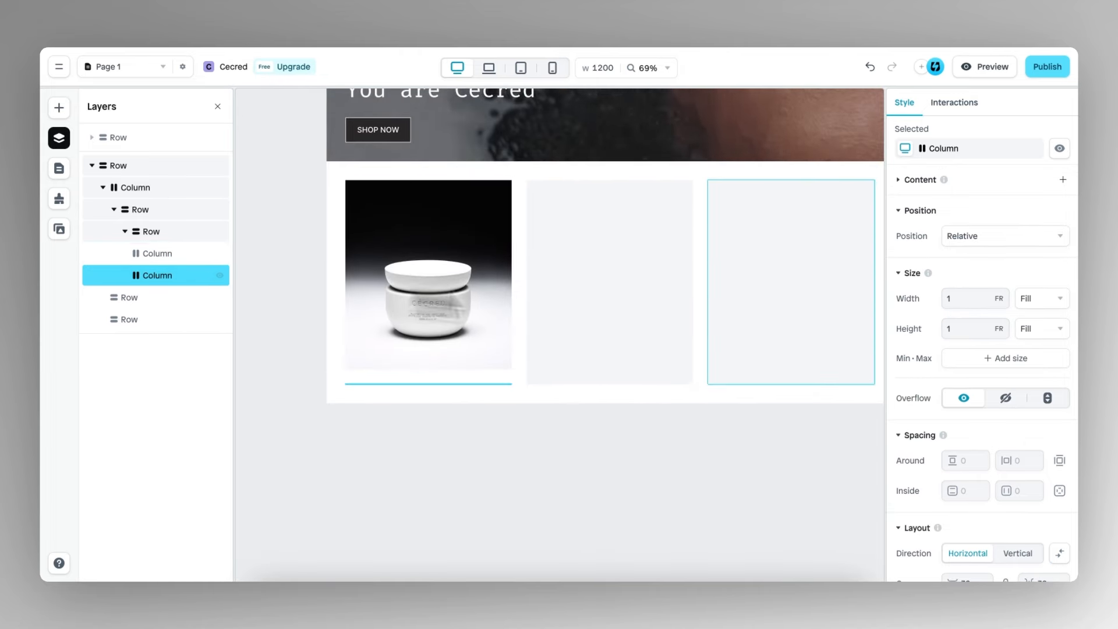
scroll(612, 455, "up", 2)
left_click(1055, 331)
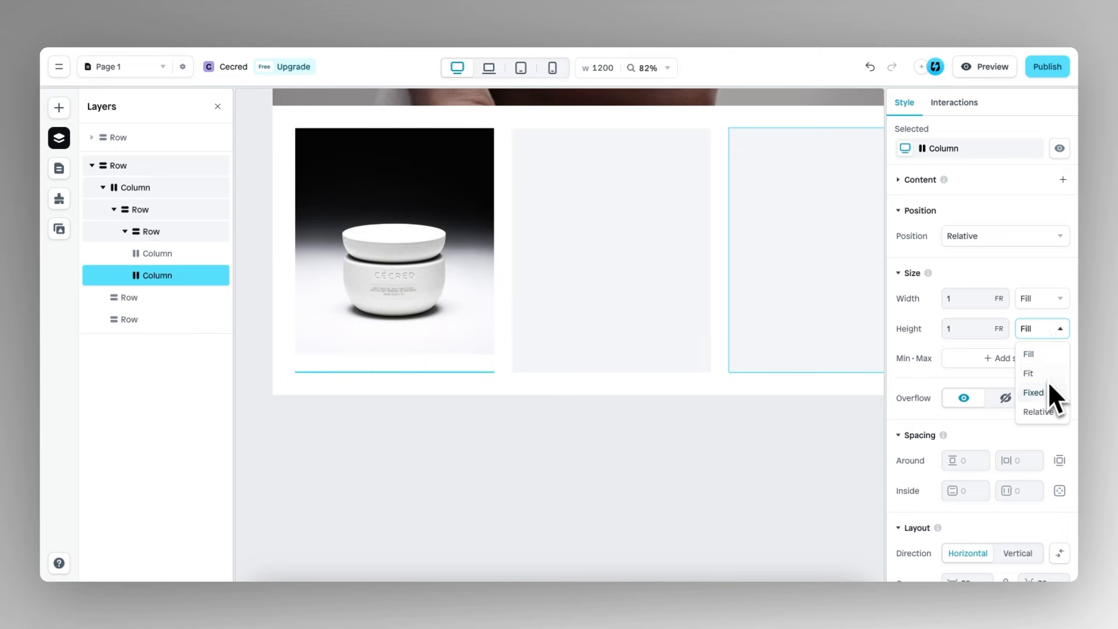
left_click(1045, 396)
double_click(951, 329)
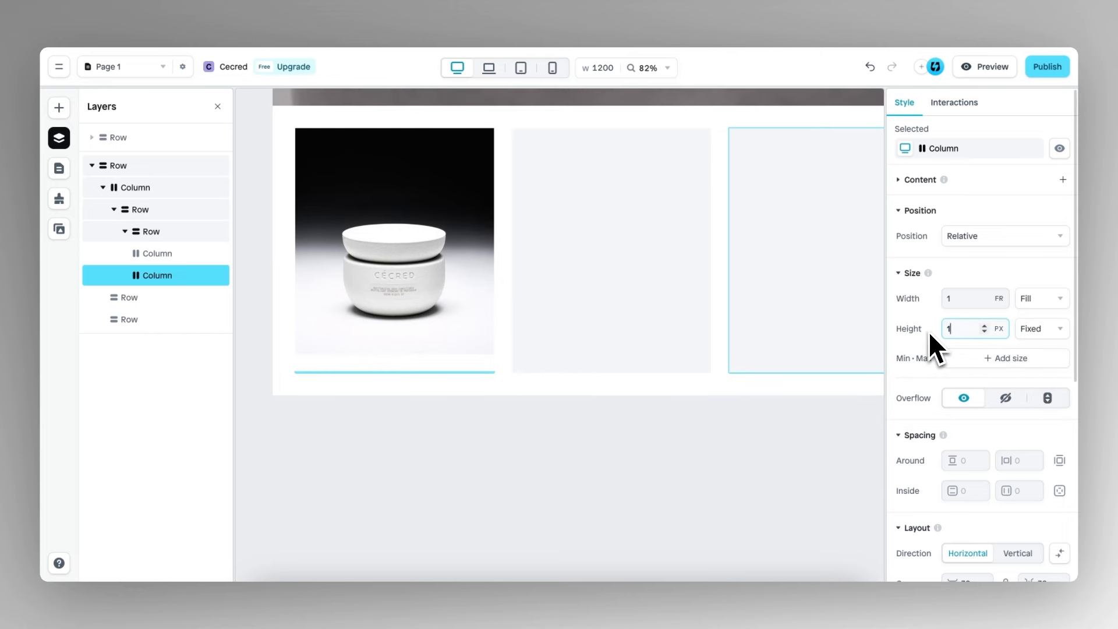
type("00")
scroll(456, 396, "down", 1)
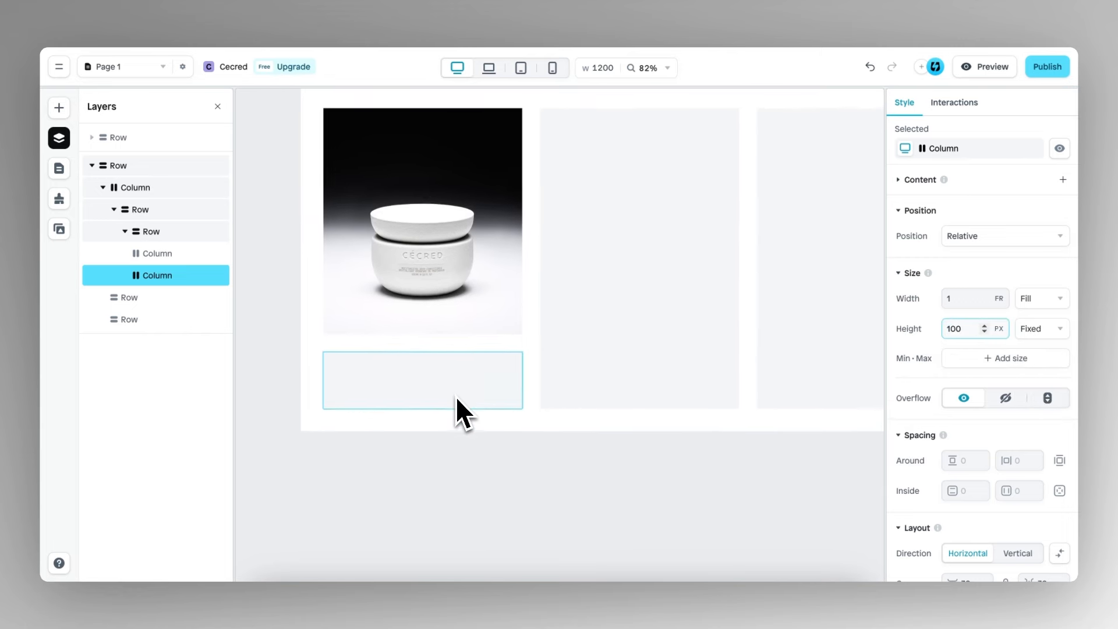
Step: Insert a two-row layout into the cell below the product image
key("a")
mouse_move(153, 220)
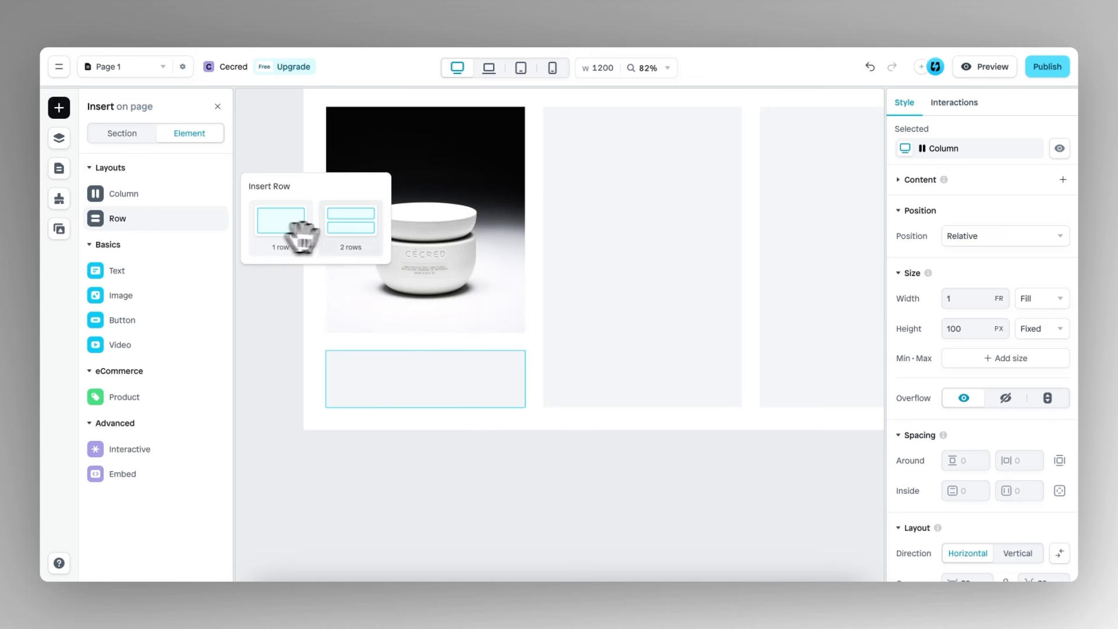
left_click_drag(301, 235, 380, 317)
left_click_drag(394, 375, 394, 376)
scroll(394, 376, "up", 5)
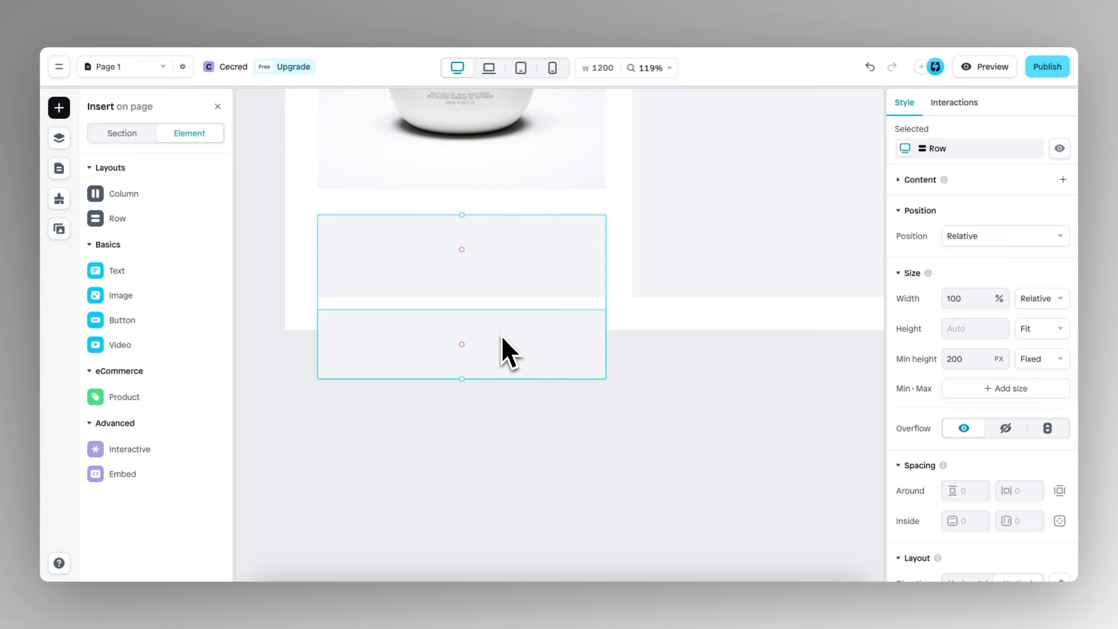
Step: Set the height of the column holding the nested two-row layout to Fill and remove its background fill
left_click(59, 138)
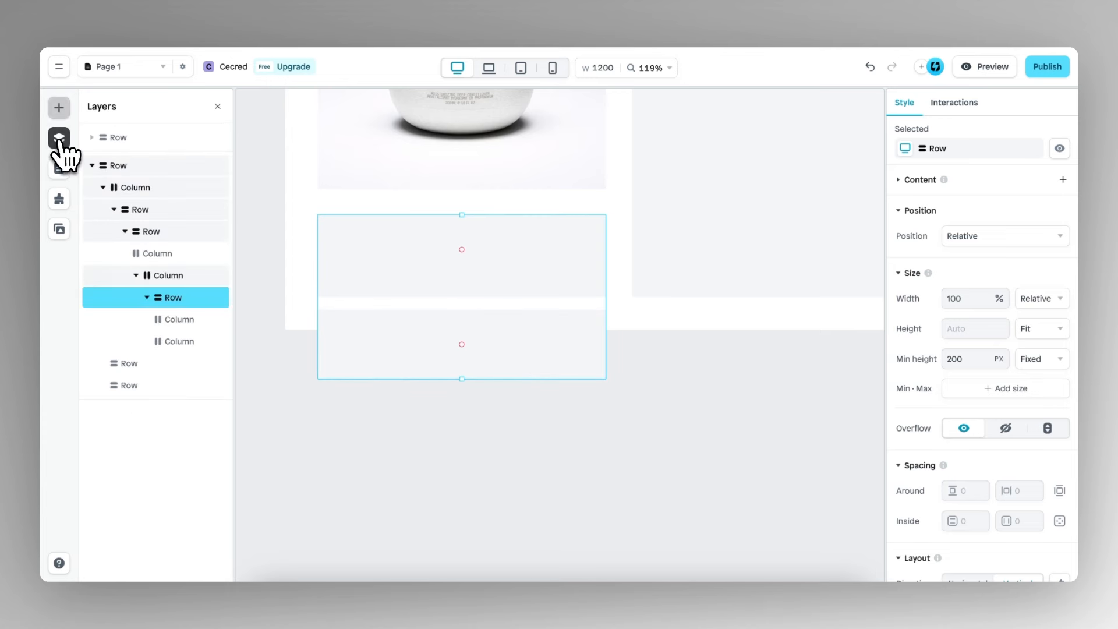
left_click(169, 275)
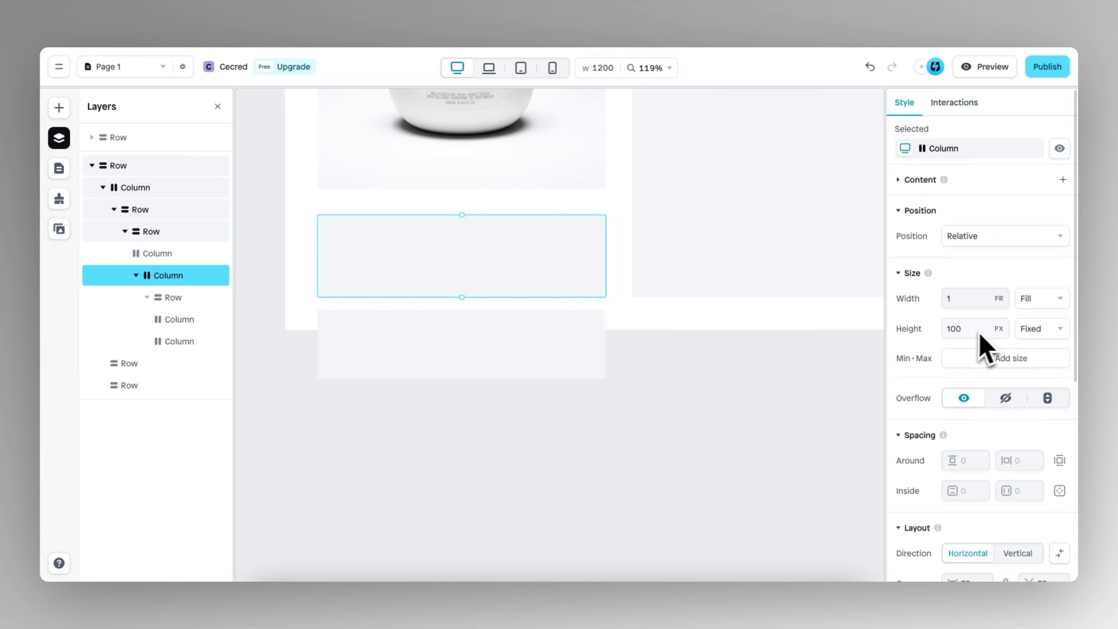
left_click(1038, 355)
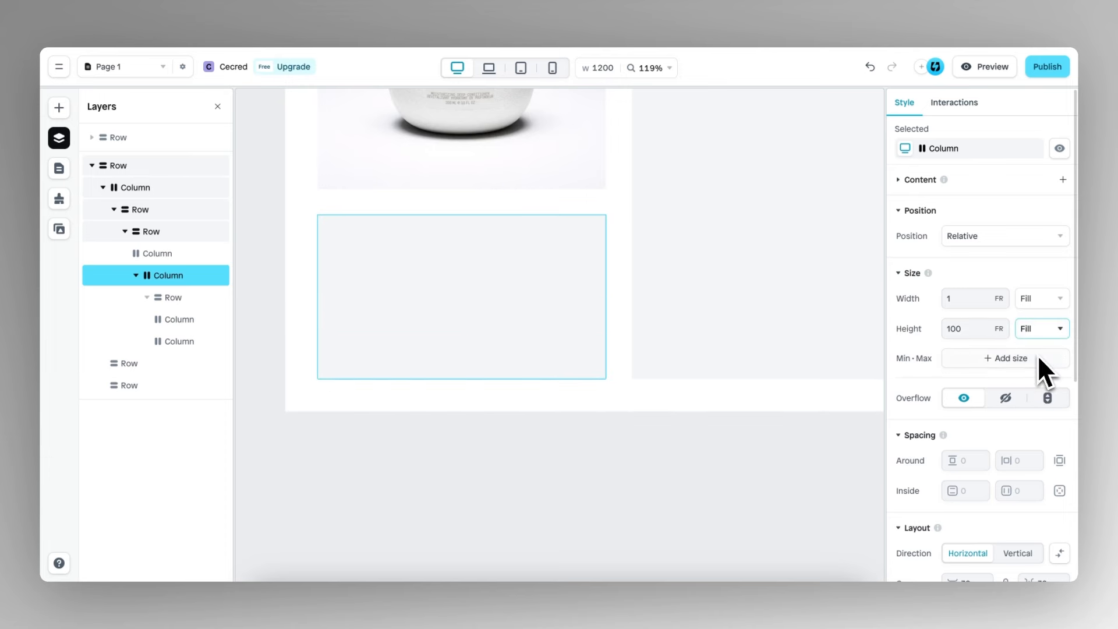
scroll(984, 396, "down", 5)
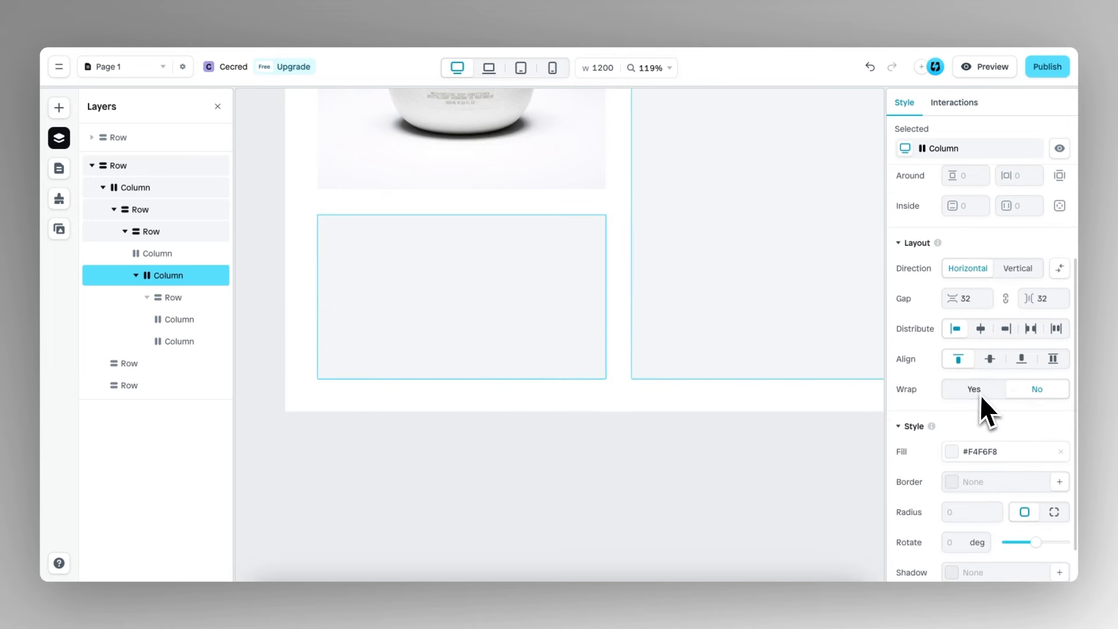
left_click(1061, 451)
scroll(484, 269, "down", 3)
Step: Place two plain text elements side by side in the upper nested cell below the product image
left_click(480, 294)
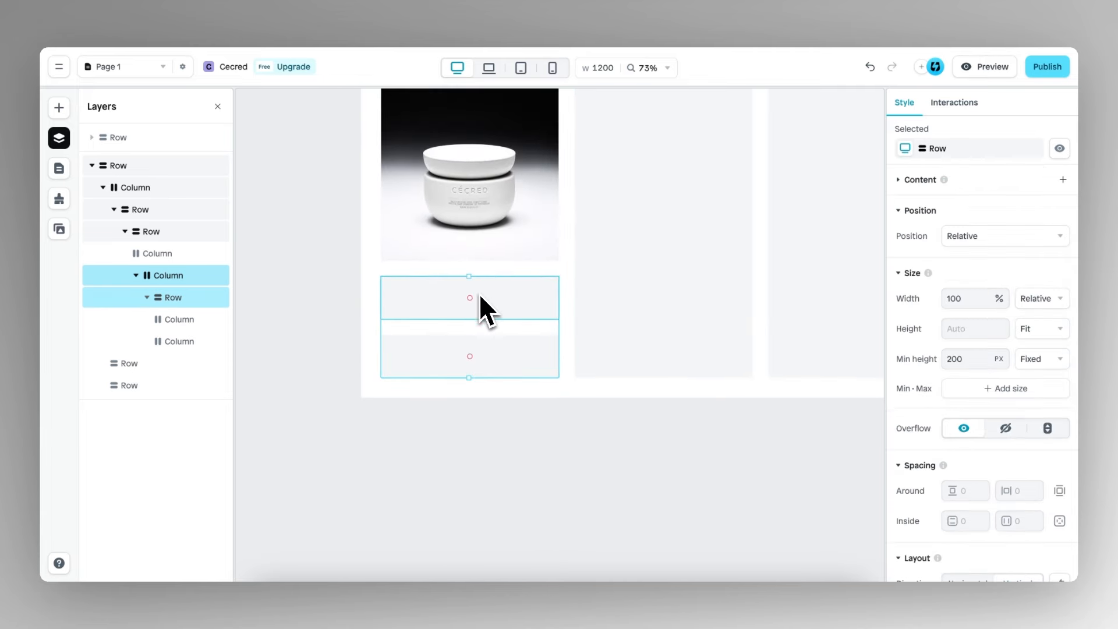
left_click(502, 302)
scroll(505, 302, "up", 2)
left_click(59, 107)
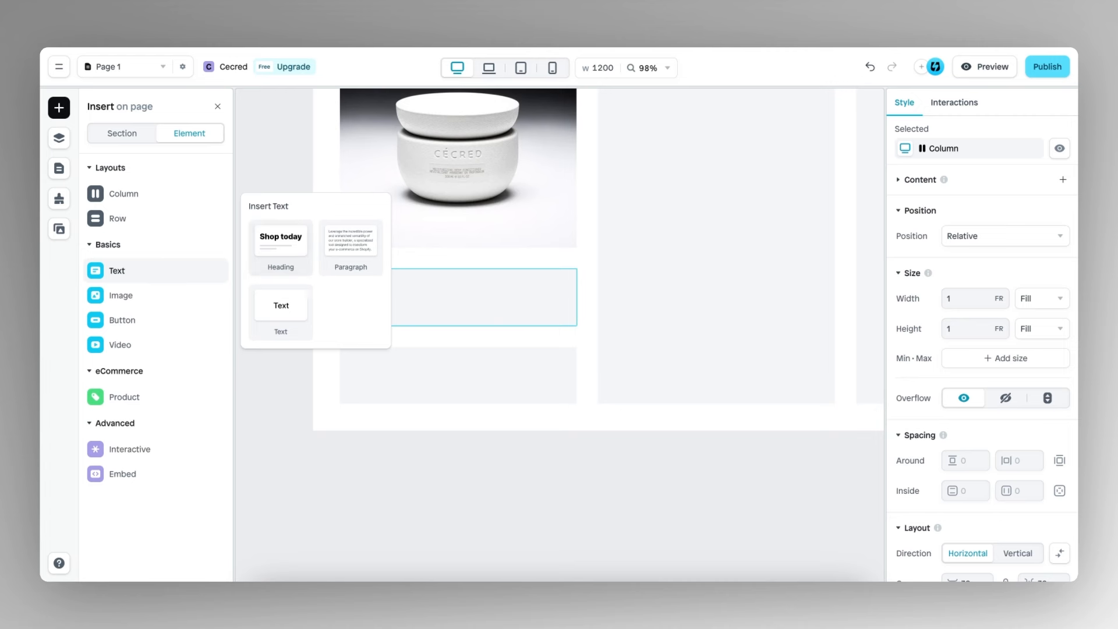
left_click_drag(281, 300, 462, 281)
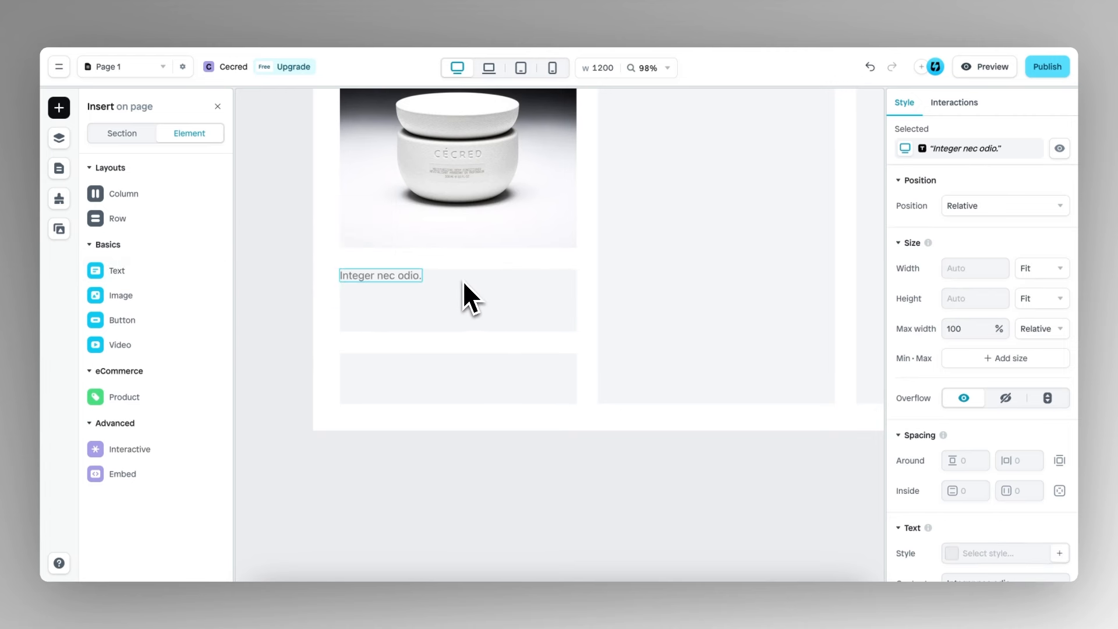
mouse_move(150, 265)
left_click_drag(284, 307, 439, 291)
Step: Set the height of the cell holding the two text elements to Fit
left_click(474, 309)
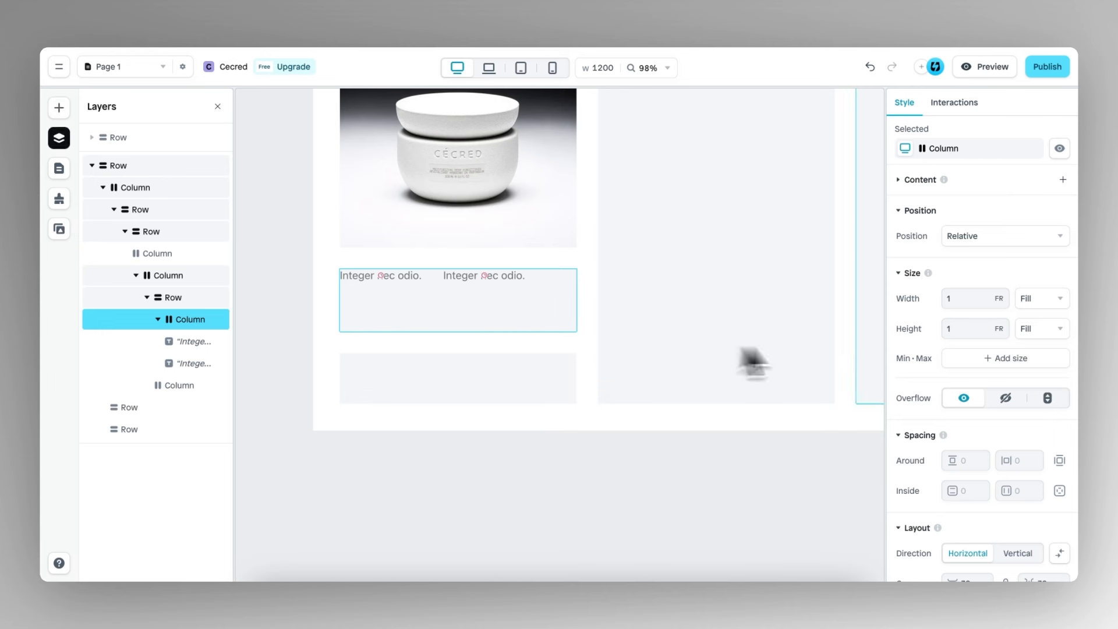
scroll(947, 338, "down", 1)
scroll(948, 338, "up", 1)
left_click(1059, 329)
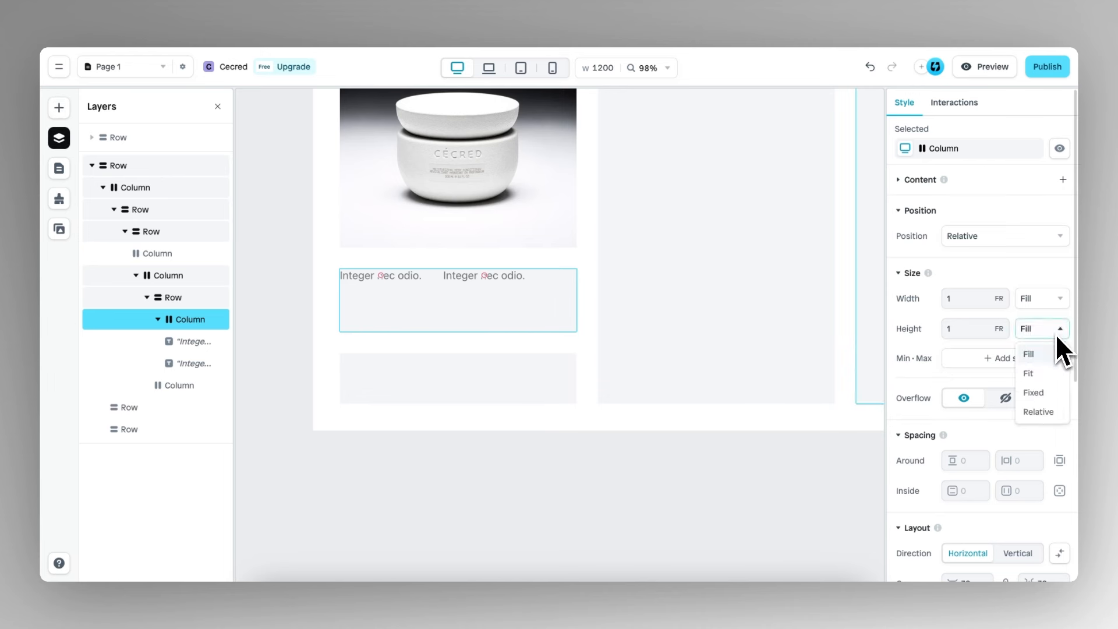
left_click(1030, 374)
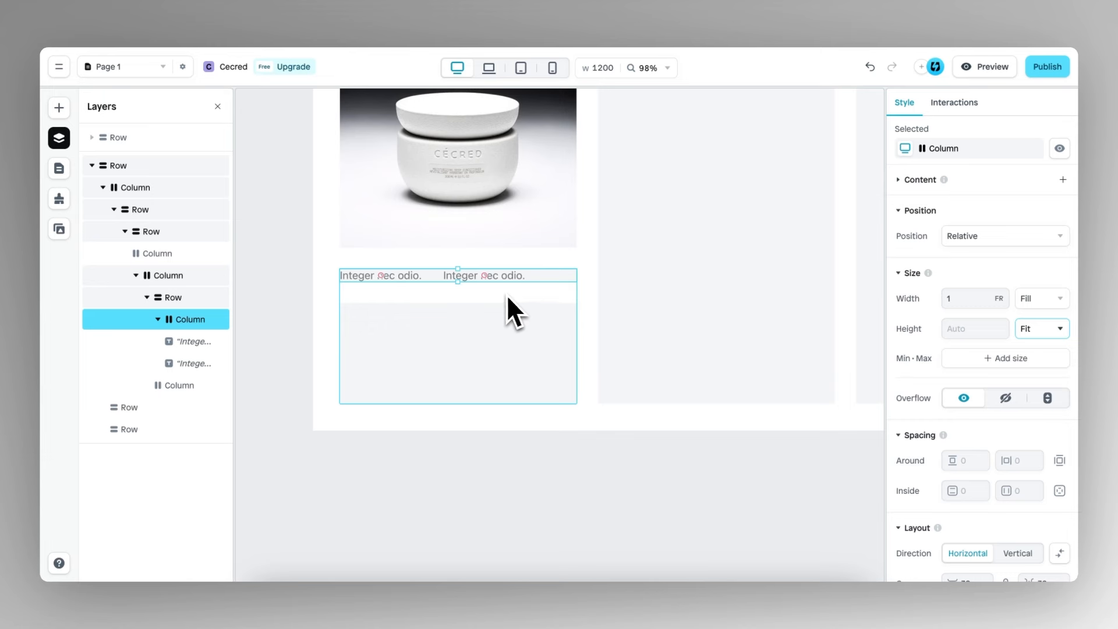
Step: Distribute the two text elements below the product image with the space between them, aligned to opposite edges of their cell
scroll(449, 290, "up", 5)
scroll(945, 376, "down", 5)
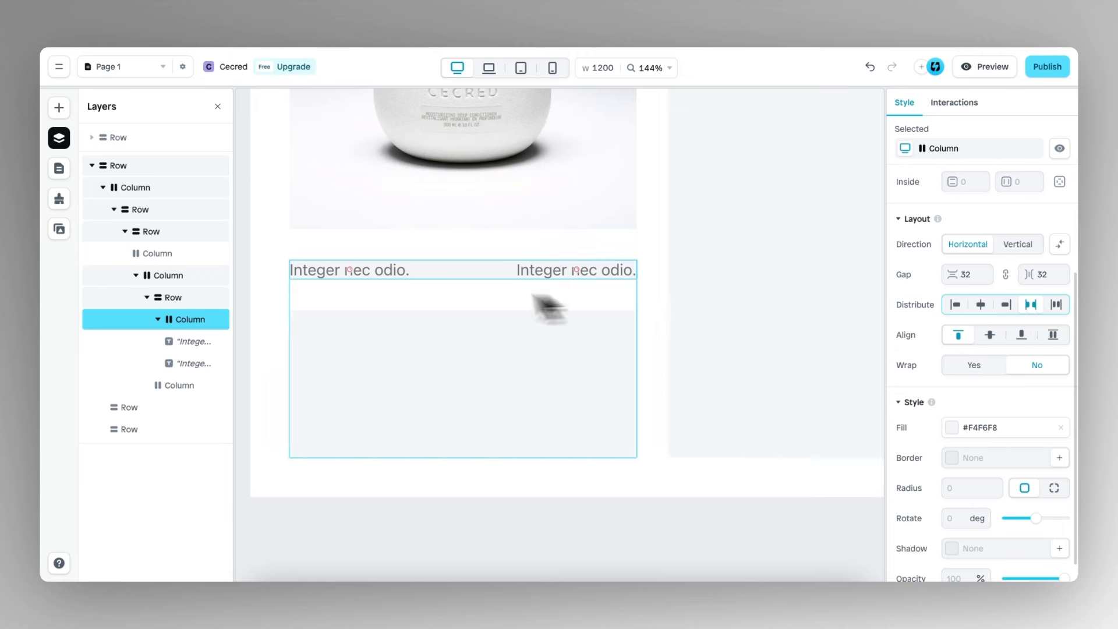
Step: Place an icon in the empty cell below the two text elements and change it to a star
left_click(434, 317)
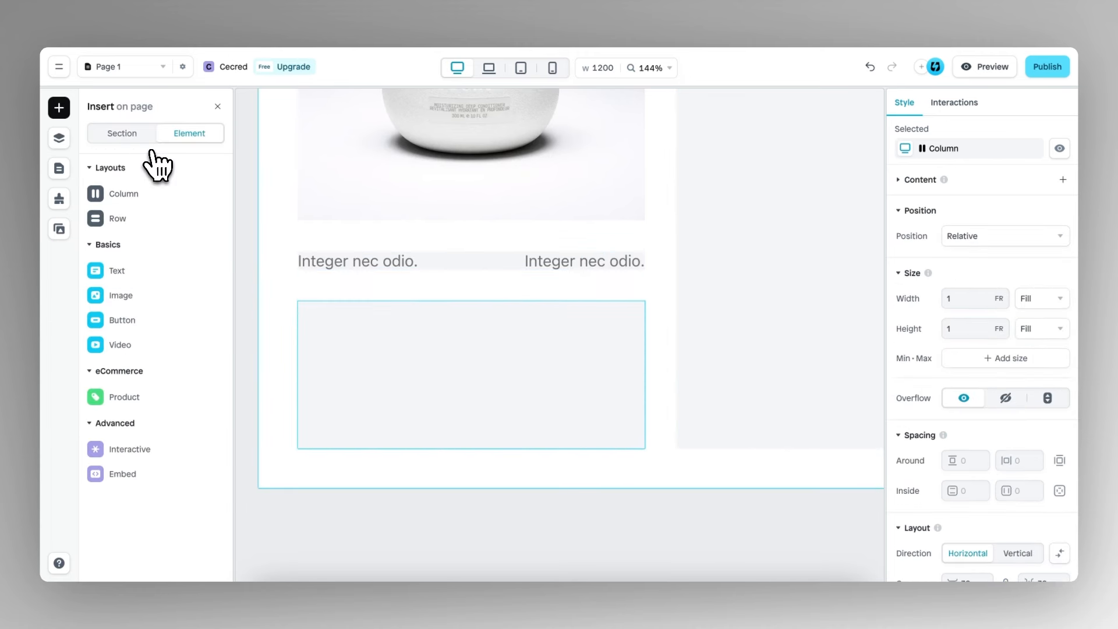
mouse_move(153, 176)
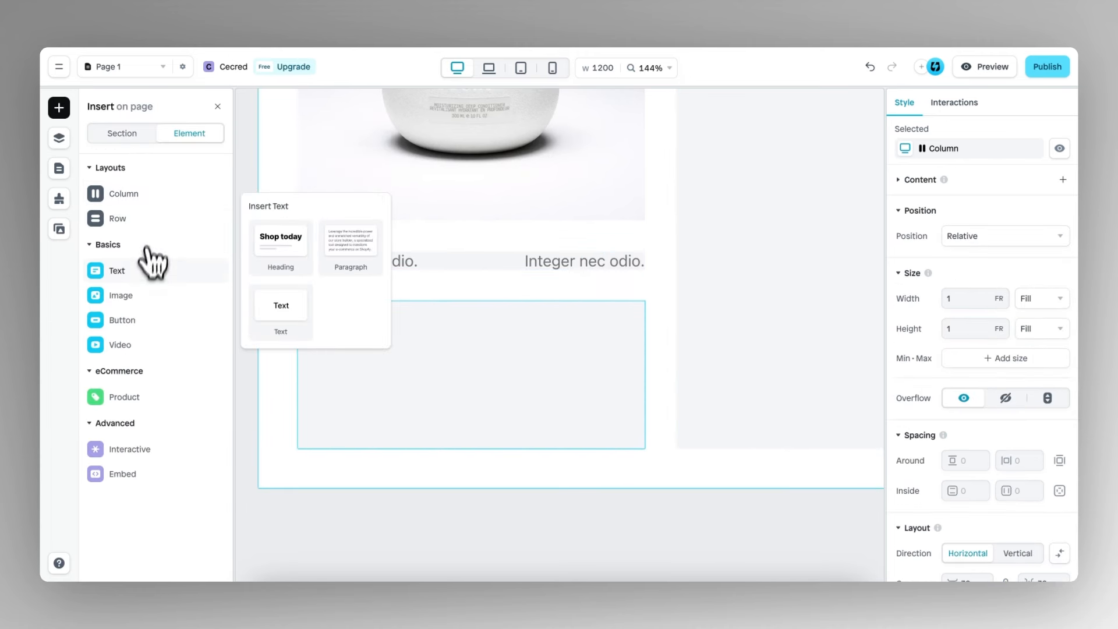
mouse_move(143, 283)
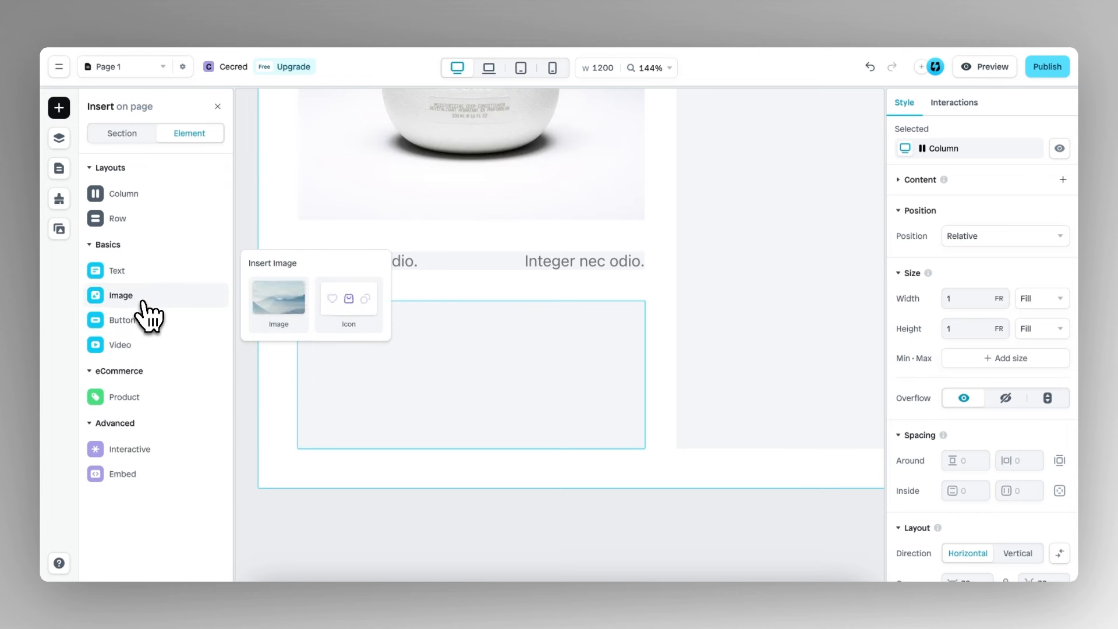
left_click_drag(325, 309, 410, 380)
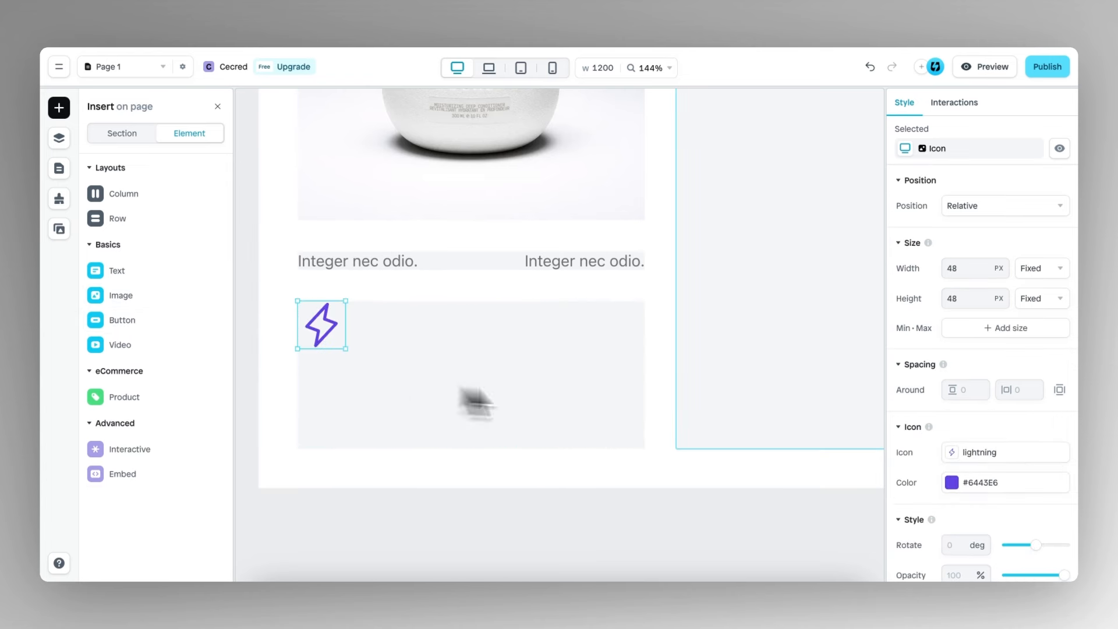
left_click(955, 429)
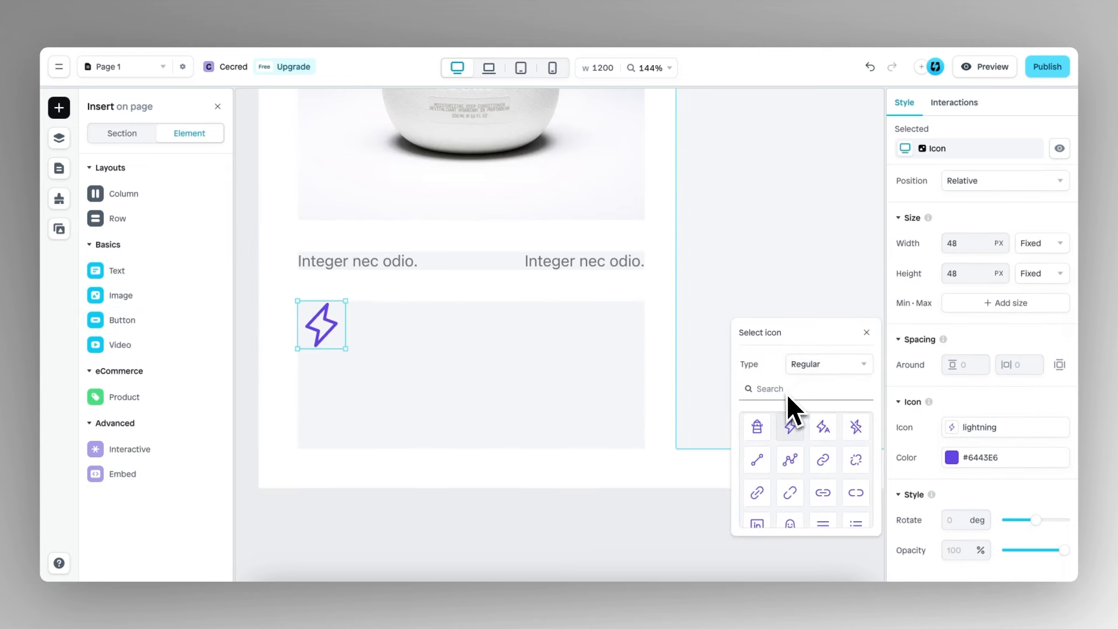
type("star")
left_click(756, 428)
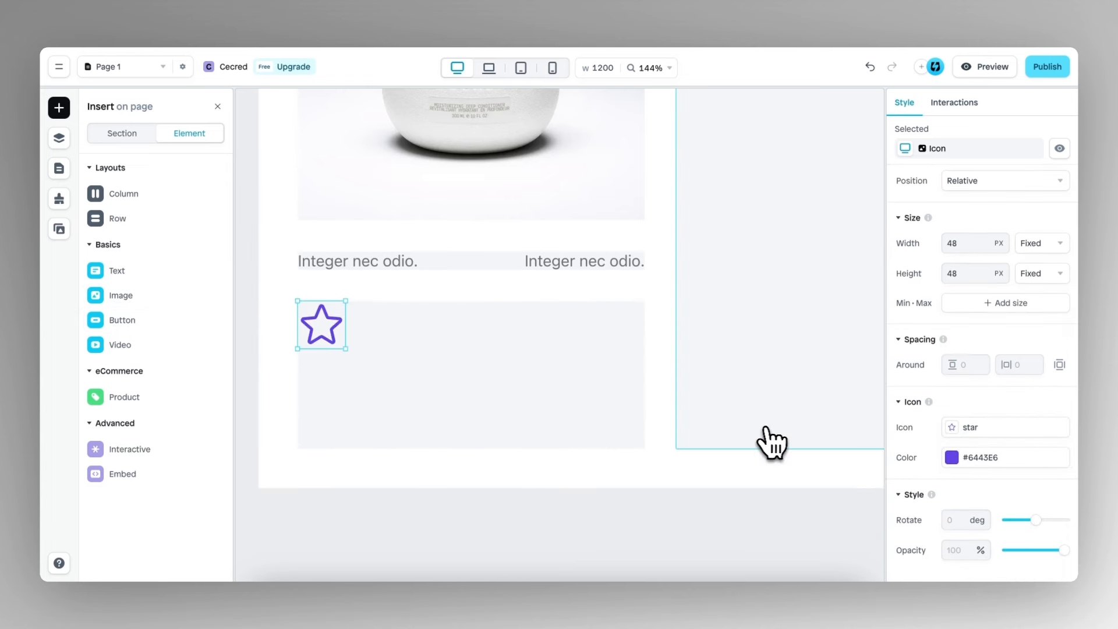
Step: Color the star icon with the saved Black style and set its width and height to 20 px
left_click(950, 459)
left_click(744, 558)
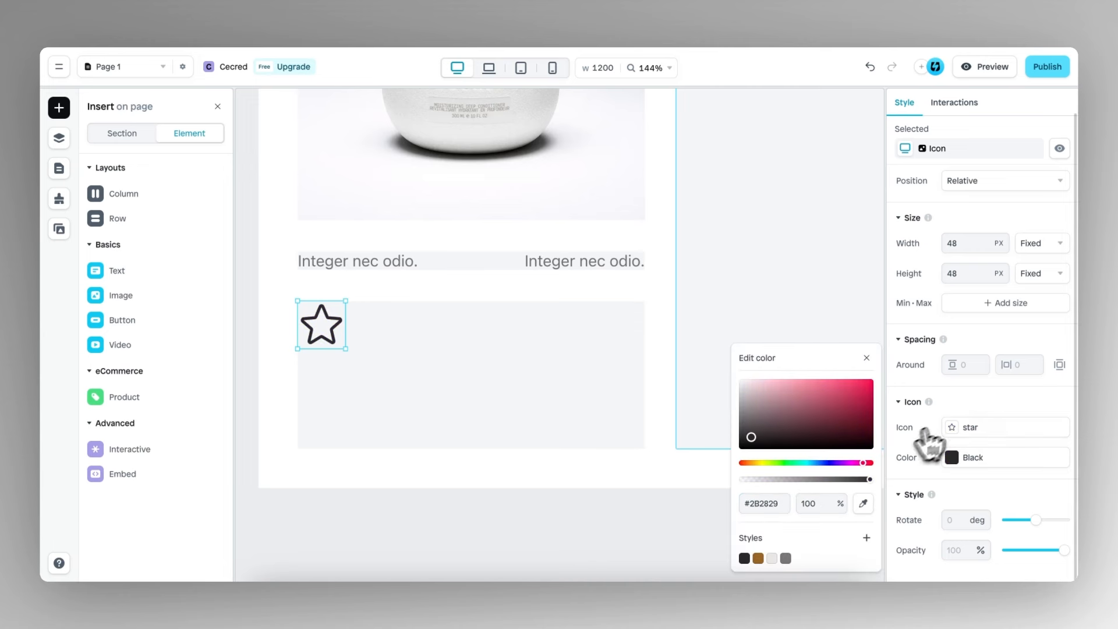
left_click(963, 244)
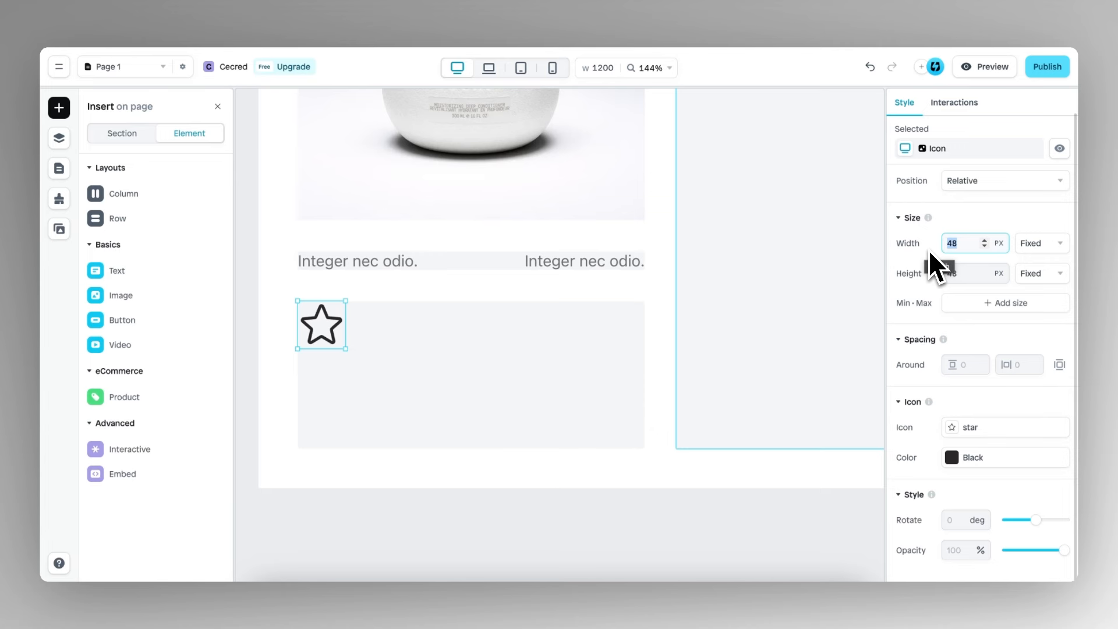
type("20")
left_click(972, 273)
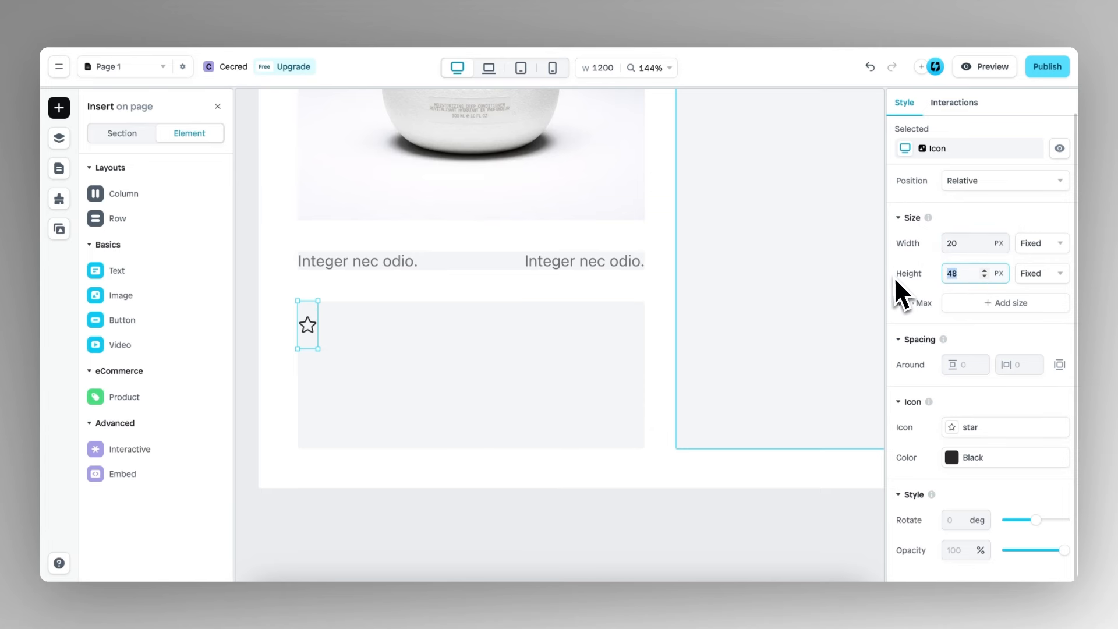
type("20")
Step: Switch the star icon's type to Fill
left_click(956, 434)
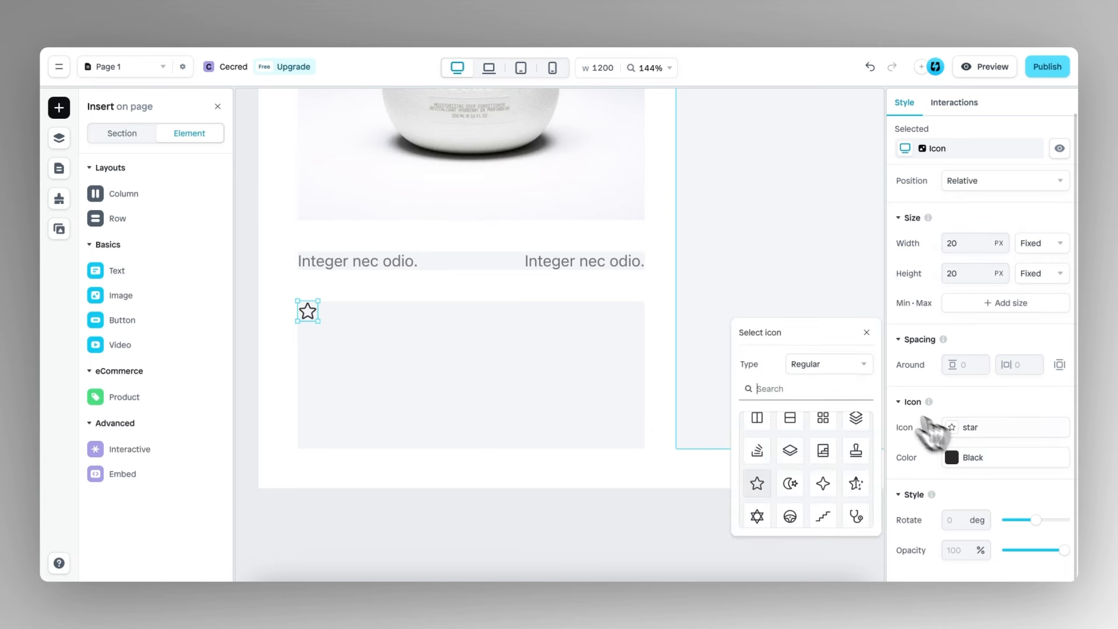
left_click(842, 365)
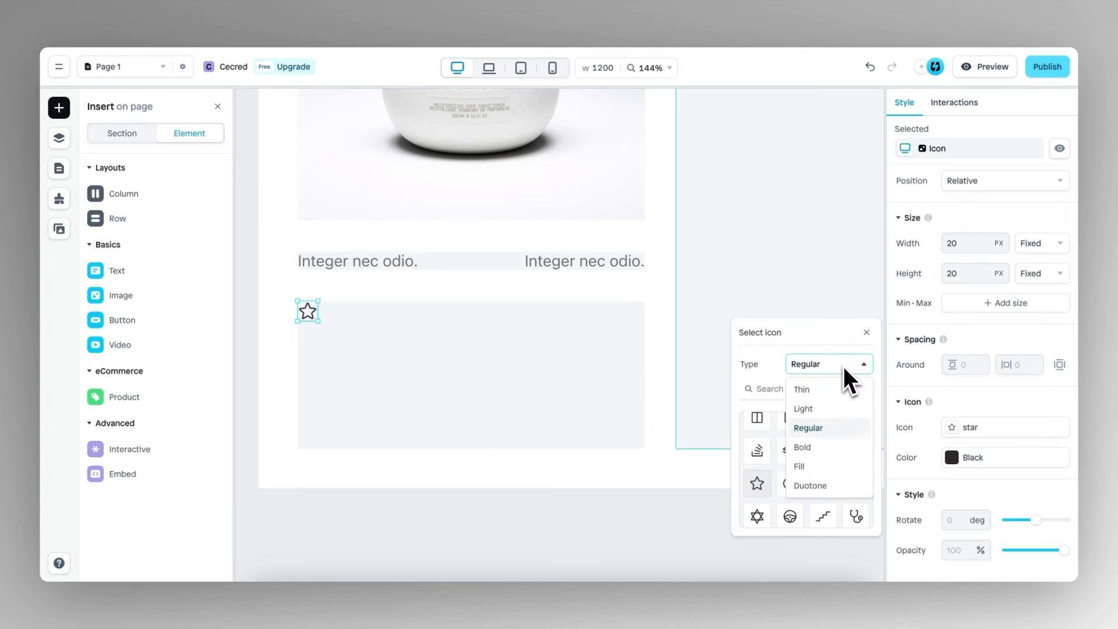
left_click(815, 465)
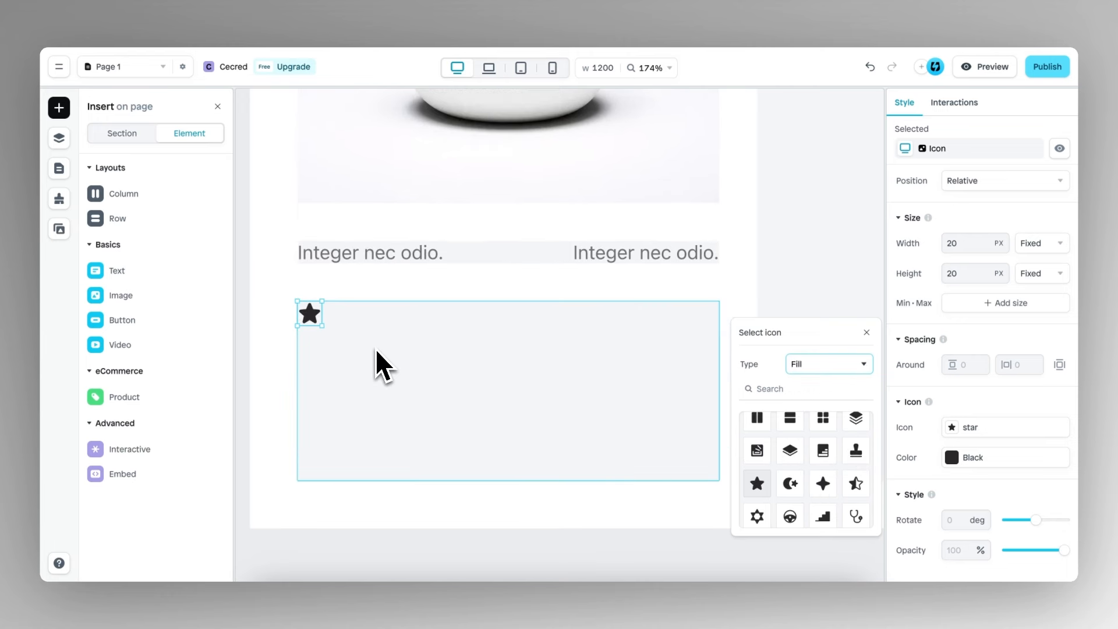
left_click(867, 335)
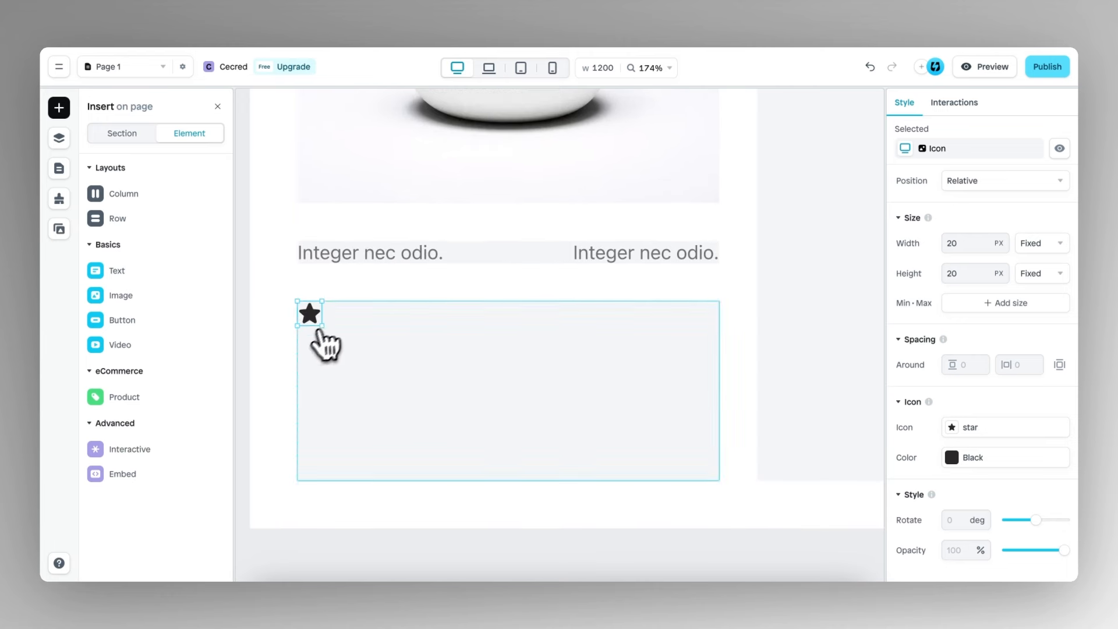
Step: Duplicate the star icon four times to make a row of five stars
left_click(314, 318)
right_click(313, 318)
left_click(344, 369)
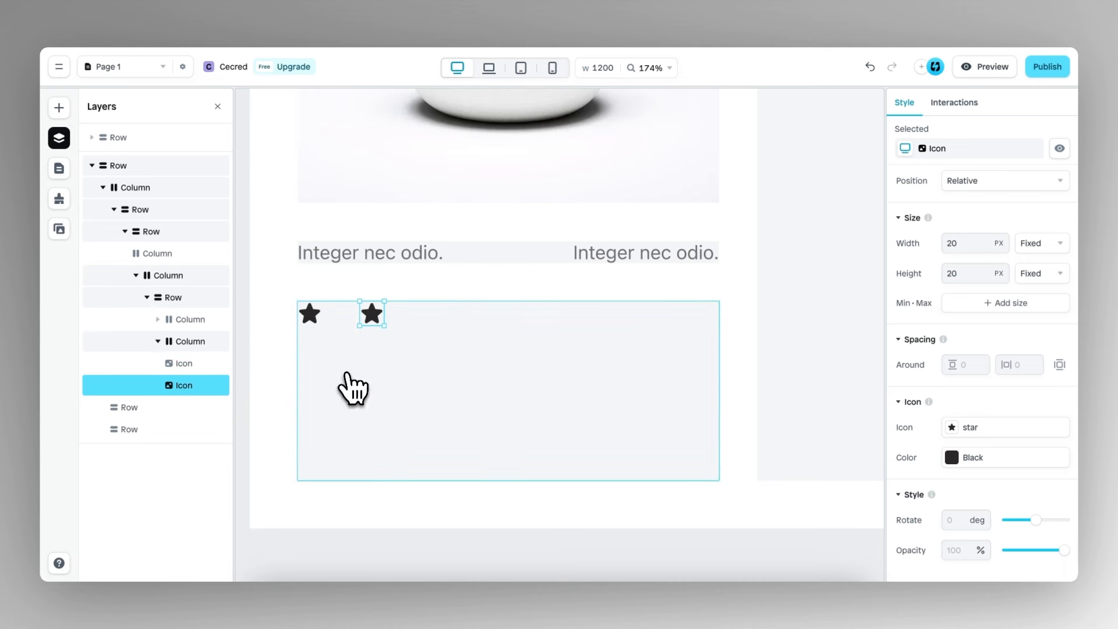
right_click(379, 318)
left_click(404, 369)
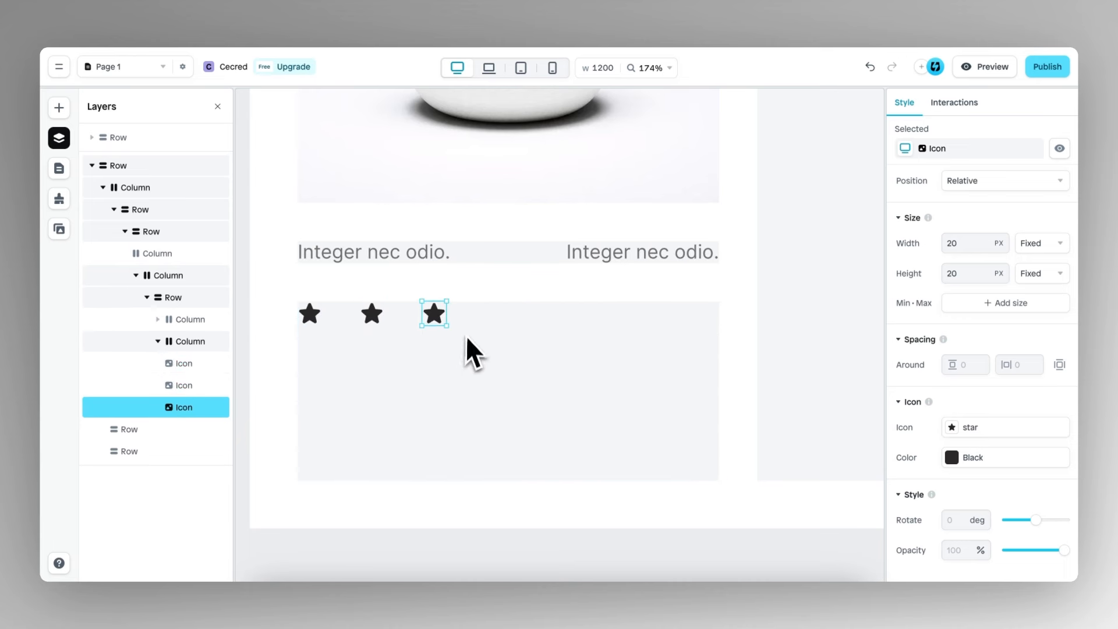
right_click(439, 316)
left_click(476, 372)
right_click(495, 316)
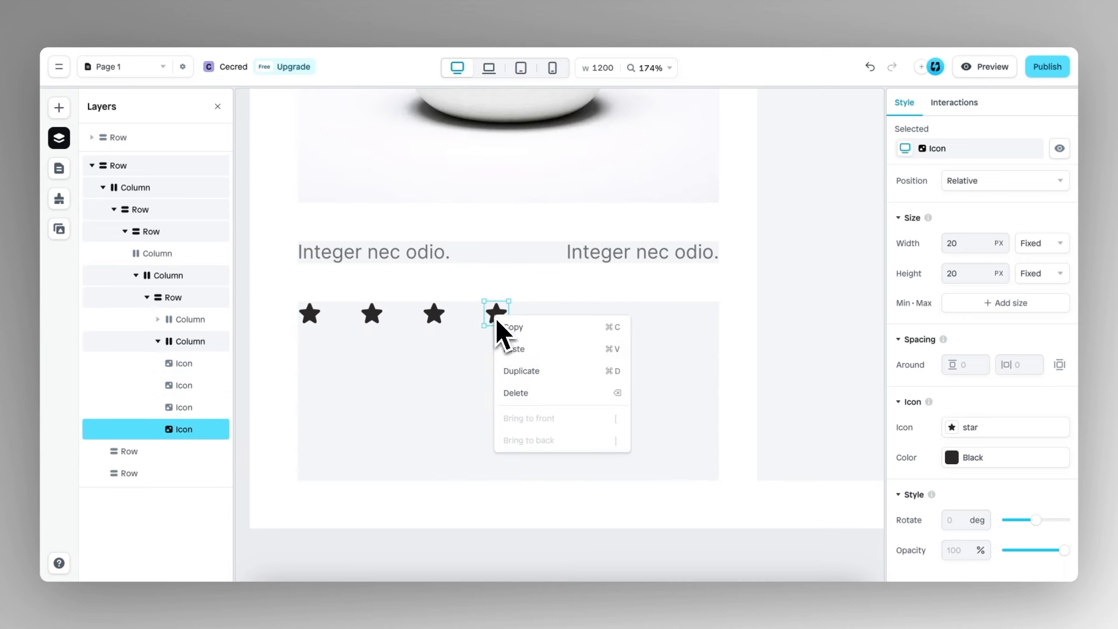
left_click(536, 373)
Step: Set the height of the column holding the stars to Fit
left_click(520, 383)
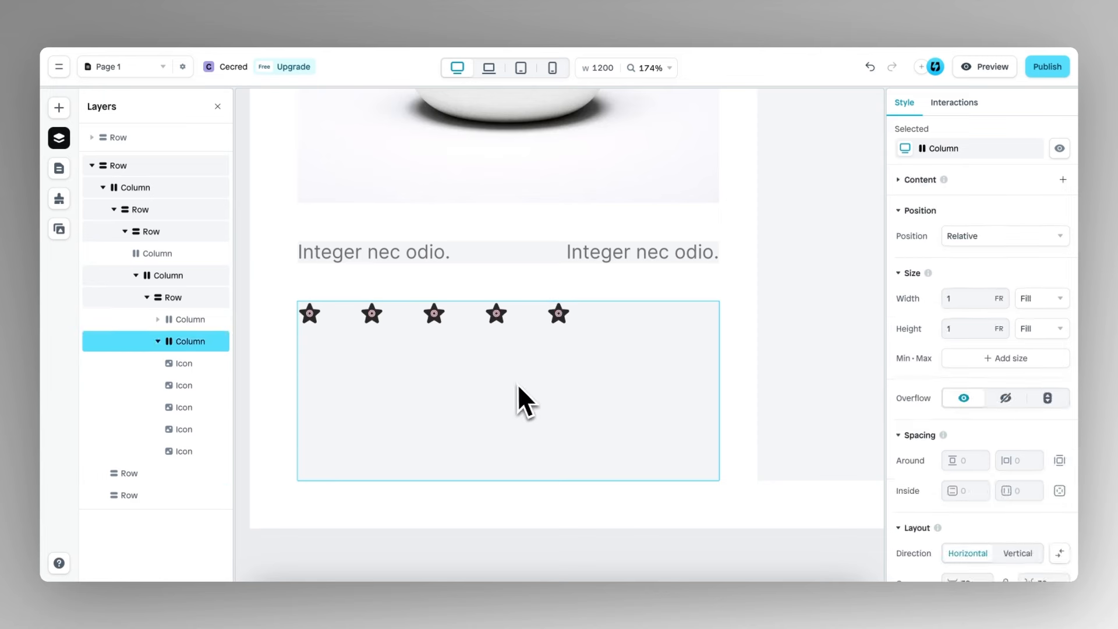
left_click(1037, 329)
left_click(1028, 373)
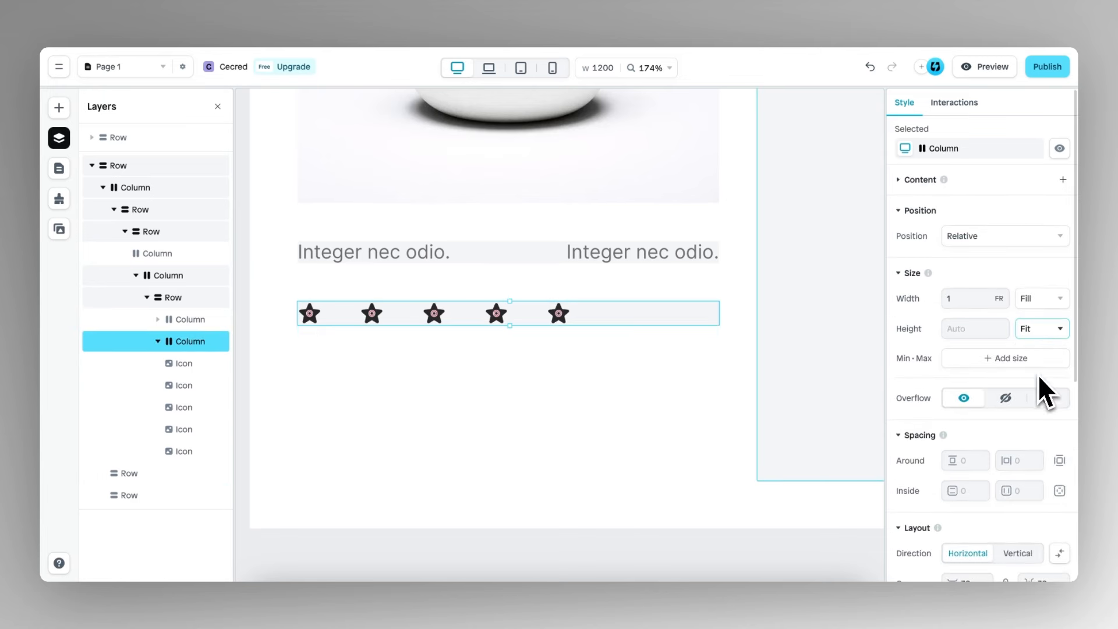
Step: Add a plain text element after the five stars reading "71 reviews"
left_click(59, 107)
mouse_move(131, 272)
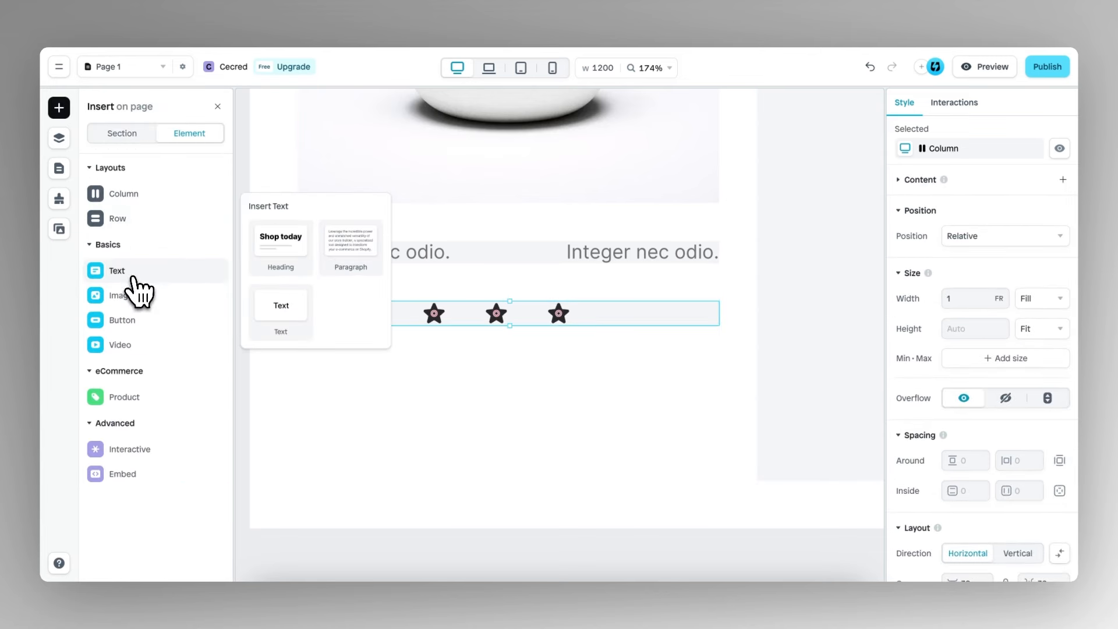
left_click_drag(252, 302, 609, 316)
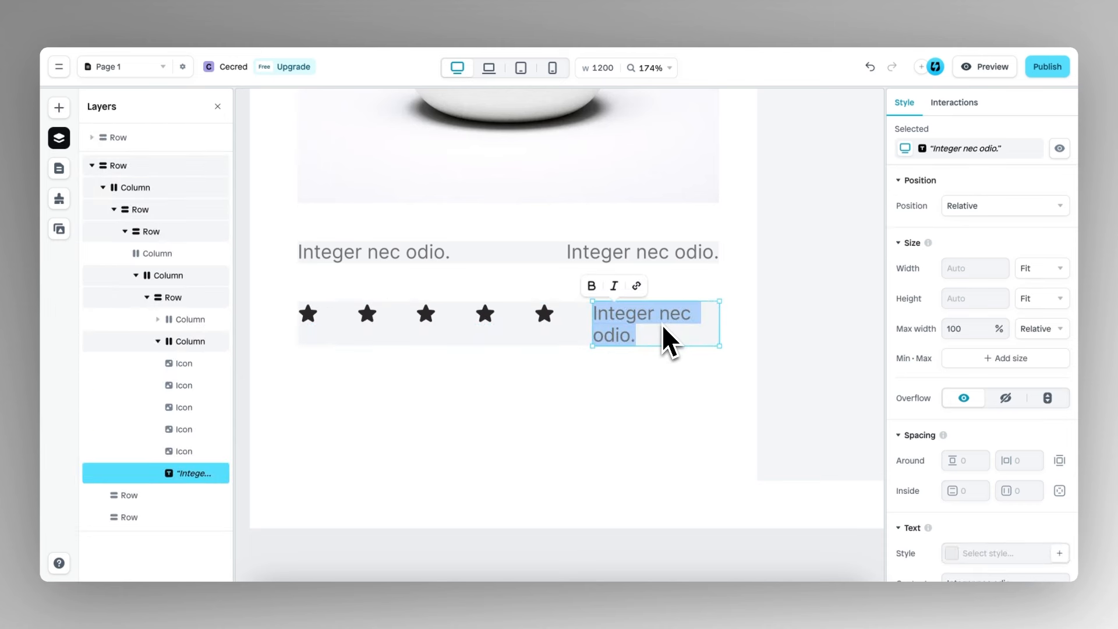
type("71 rev")
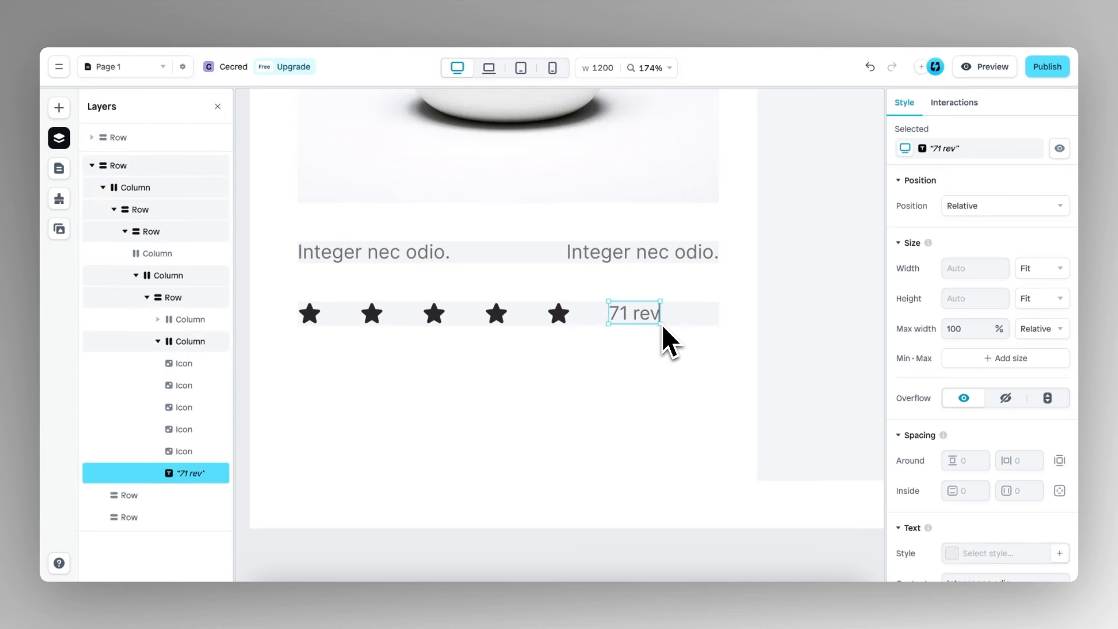
type("iews")
Step: Remove the background fill from the star rating column and from the column with the two text elements
scroll(579, 305, "down", 3)
left_click(579, 306)
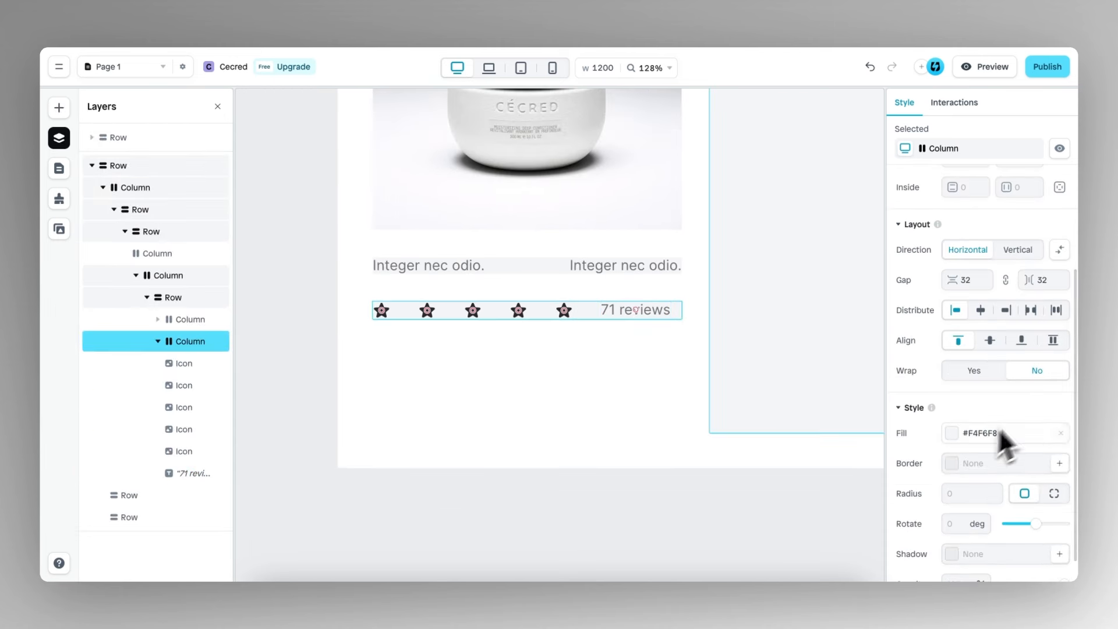
left_click(1060, 433)
left_click(520, 270)
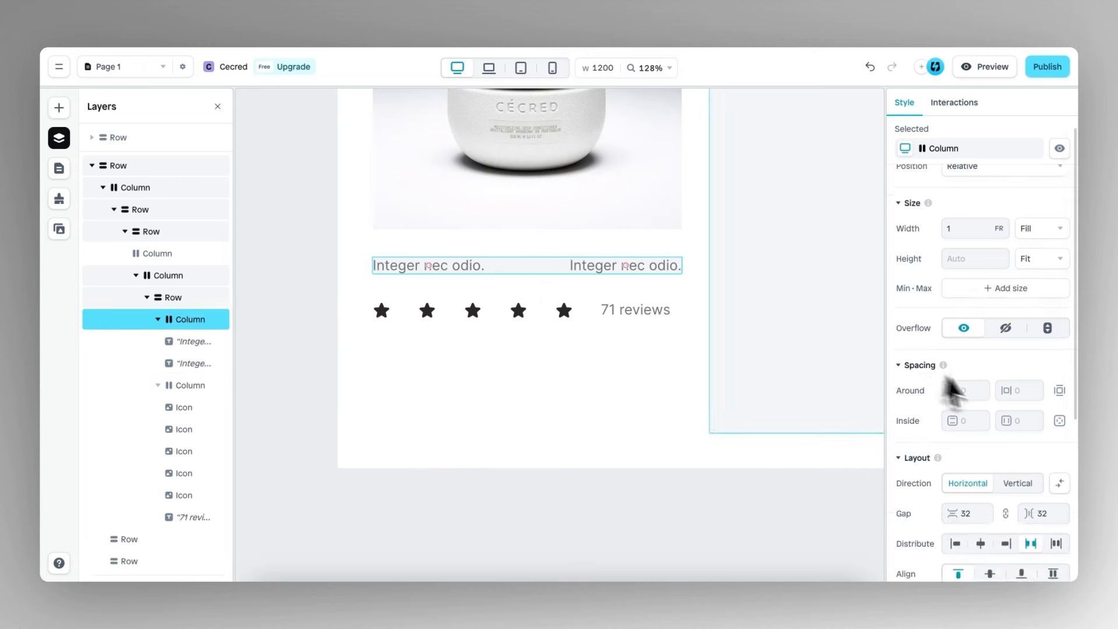
scroll(1013, 402, "down", 3)
scroll(1069, 373, "down", 1)
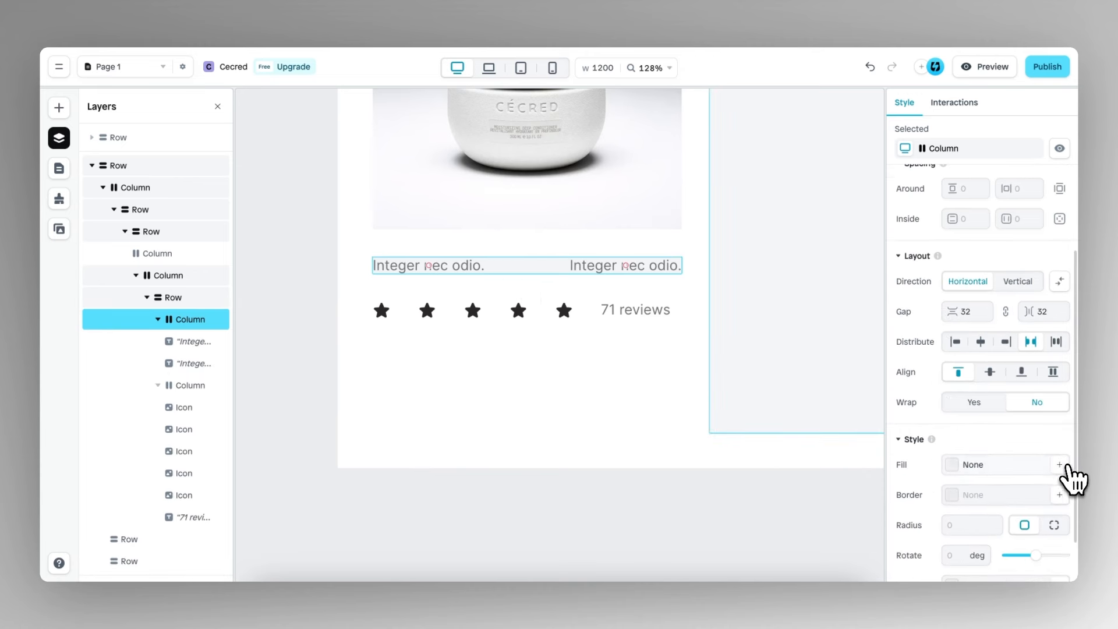
Step: Clear the minimum height of the nested row that holds the texts and the star rating
left_click(527, 367)
scroll(521, 358, "down", 3)
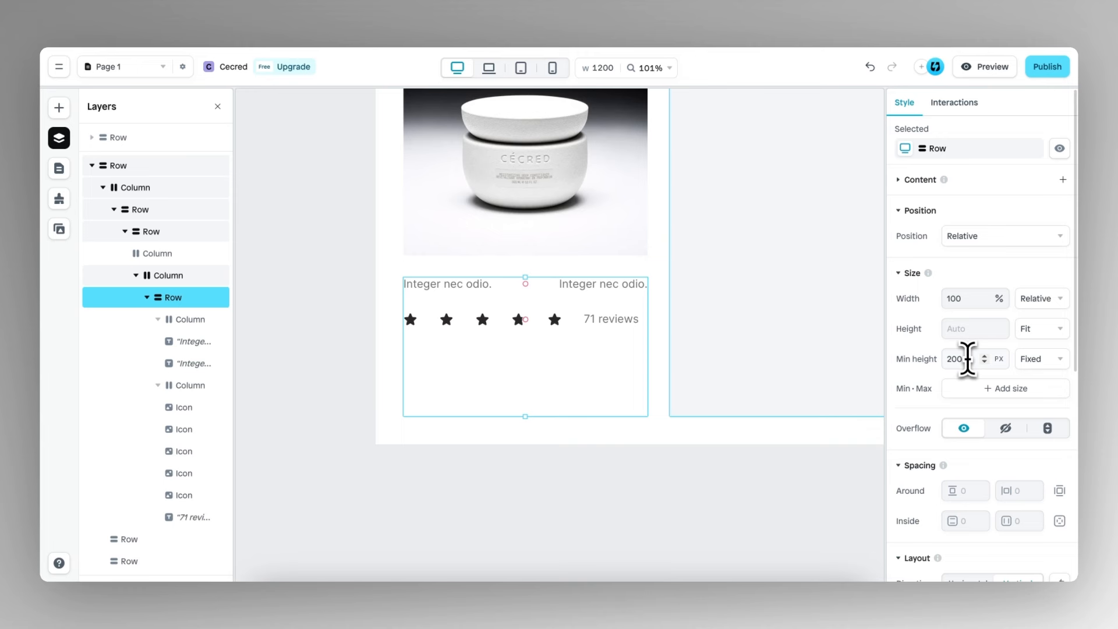
key("BackSpace")
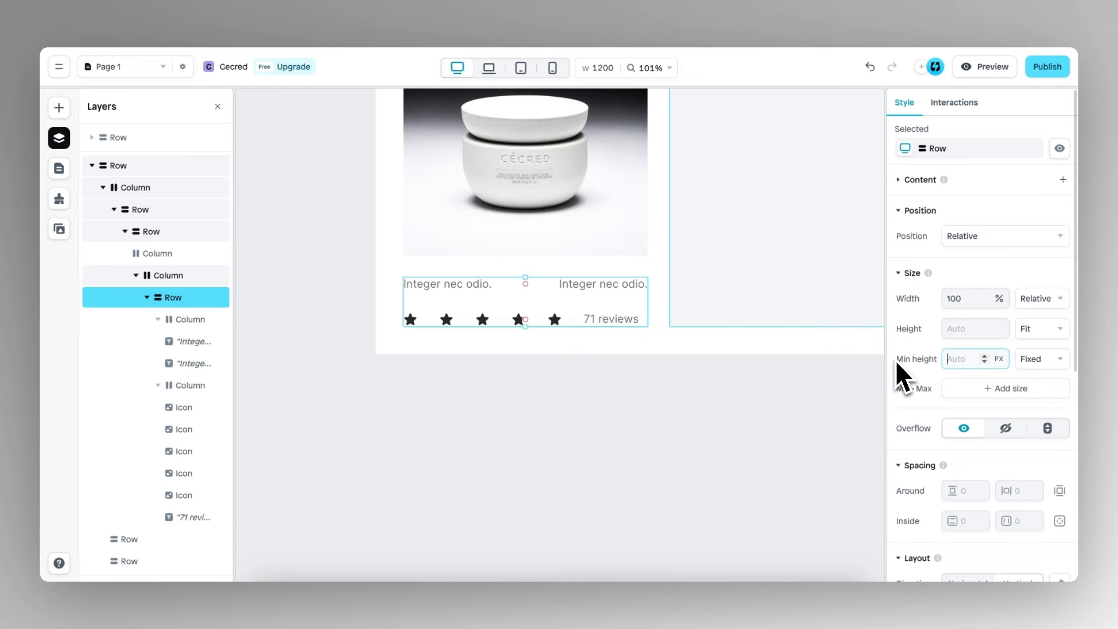
Step: Replace the two placeholder texts below the image with "MOUSTURIZING CONDITIONER" and "$35,95"
scroll(470, 361, "down", 1)
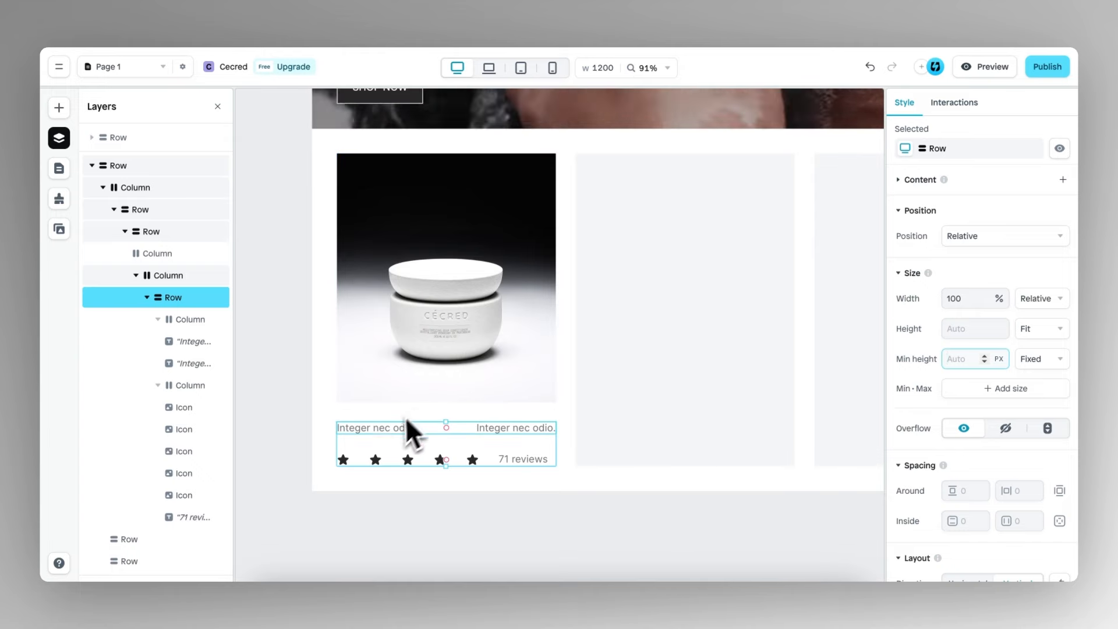
double_click(387, 430)
type("MOUSTURIZING CONDITIONER")
double_click(515, 427)
type("$35,95")
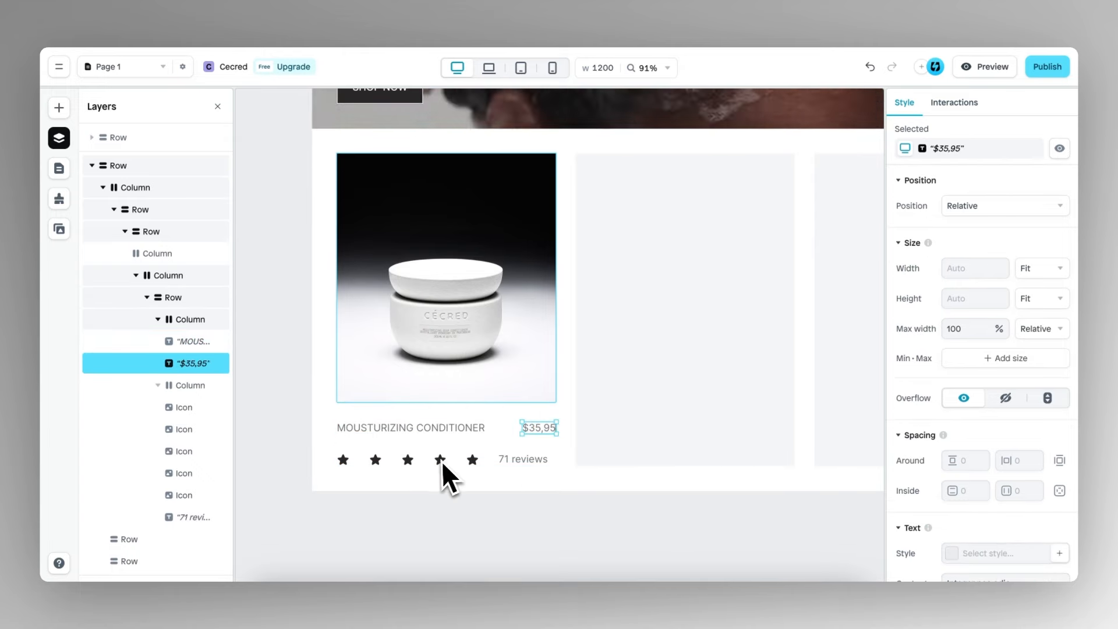
Step: Apply the saved monospaced text style to the product name, the price and the "71 reviews" text
left_click(410, 428)
scroll(990, 408, "down", 5)
left_click(978, 224)
left_click(978, 252)
left_click(538, 428)
left_click(990, 345)
left_click(966, 372)
left_click(523, 459)
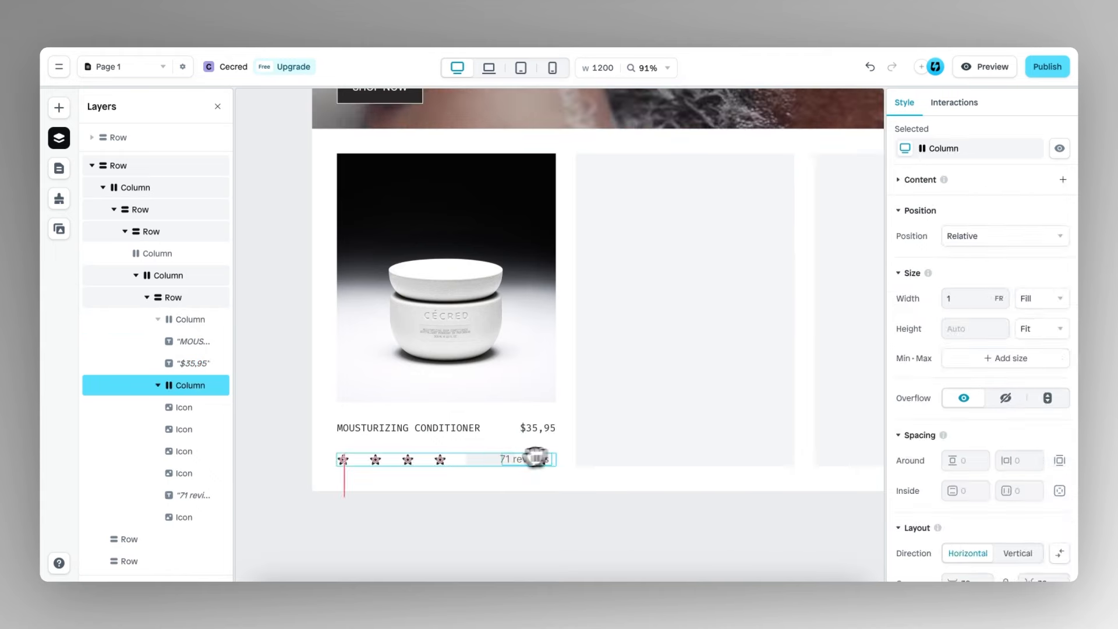
double_click(539, 467)
left_click(990, 331)
left_click(967, 362)
Step: Set the vertical and horizontal gap of the row containing the product image and its details to 16
left_click(494, 421)
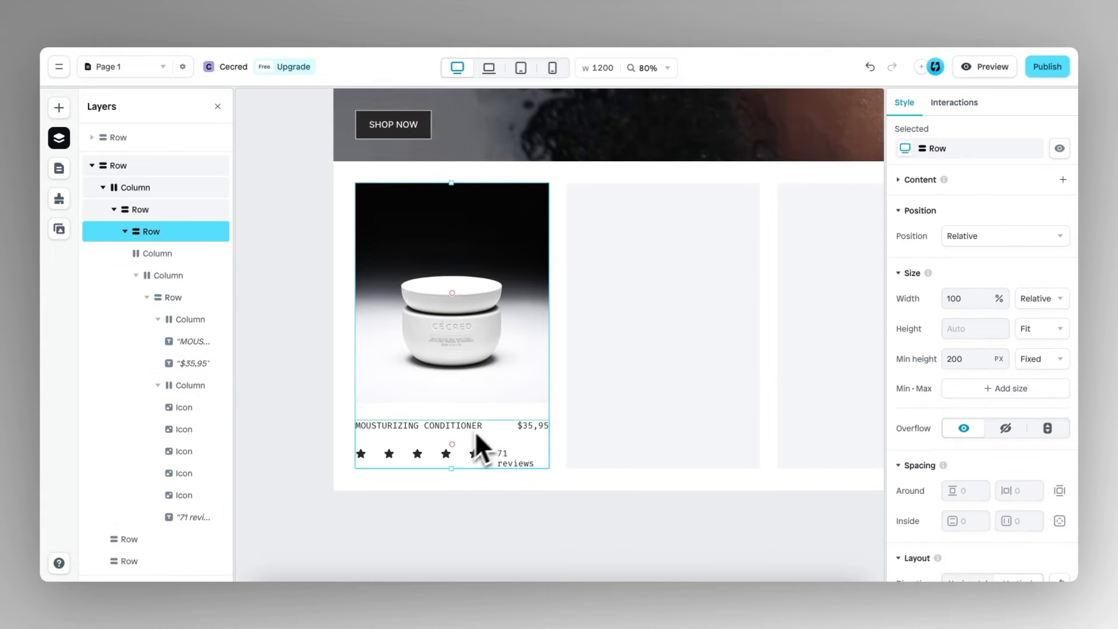
scroll(453, 440, "up", 5)
scroll(460, 441, "down", 1)
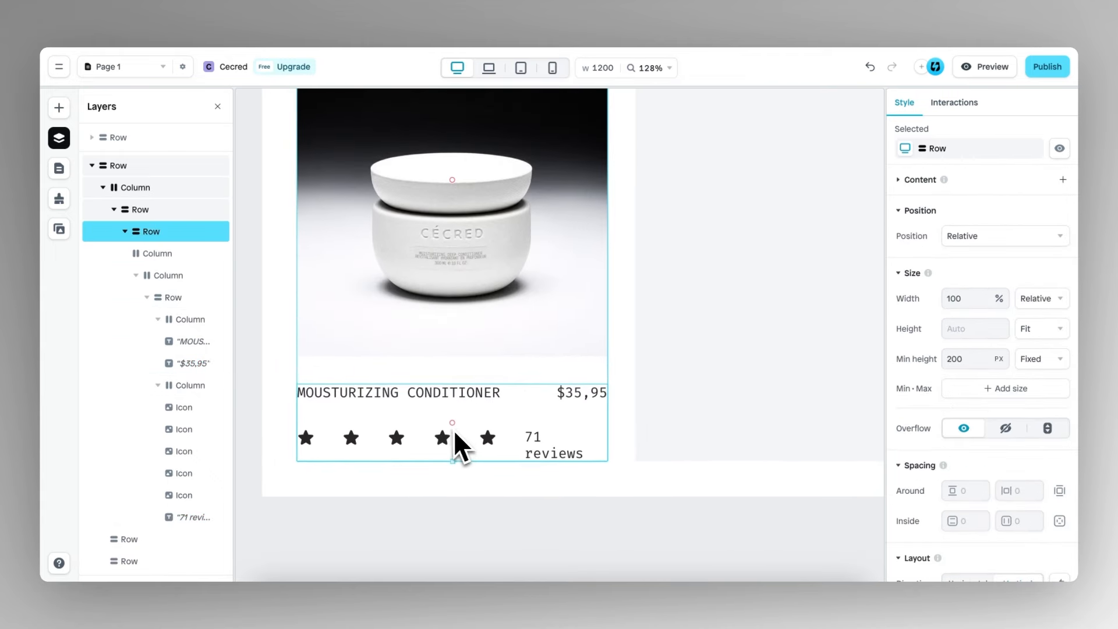
scroll(968, 417, "down", 6)
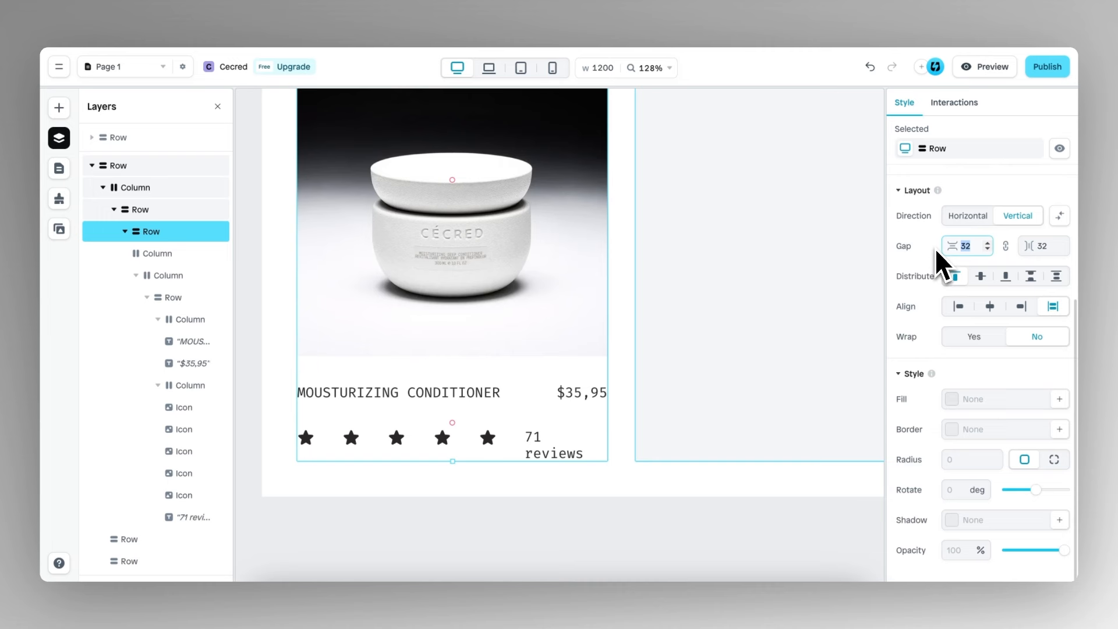
left_click_drag(938, 262, 873, 254)
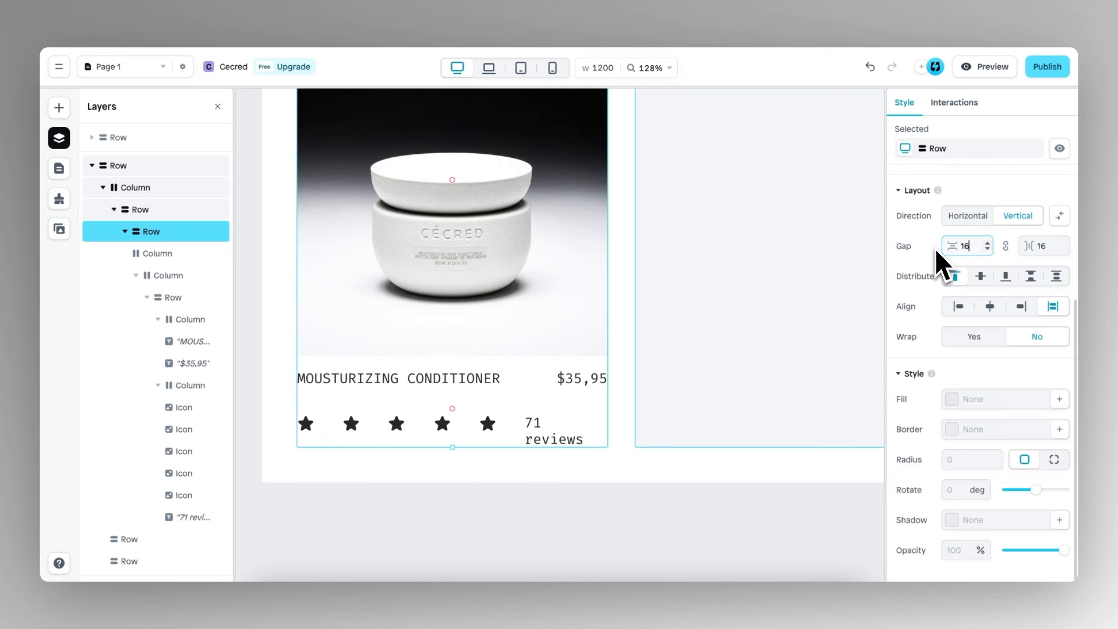
Step: Set the vertical and horizontal gap of the row holding the product texts and the star rating to 16
left_click(478, 403)
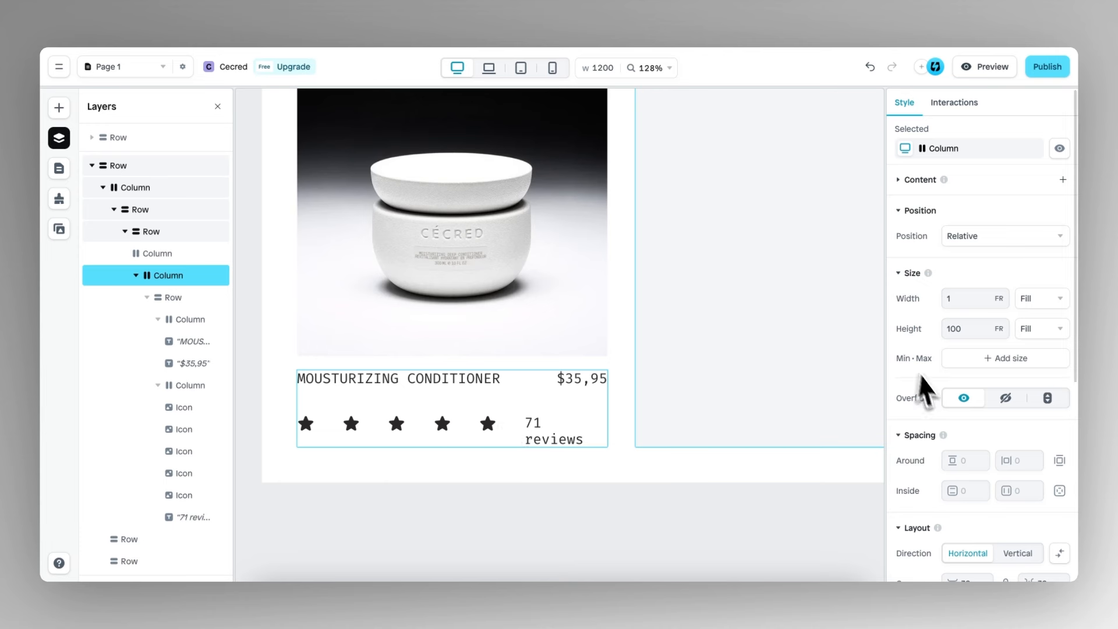
scroll(932, 407, "down", 4)
left_click(966, 380)
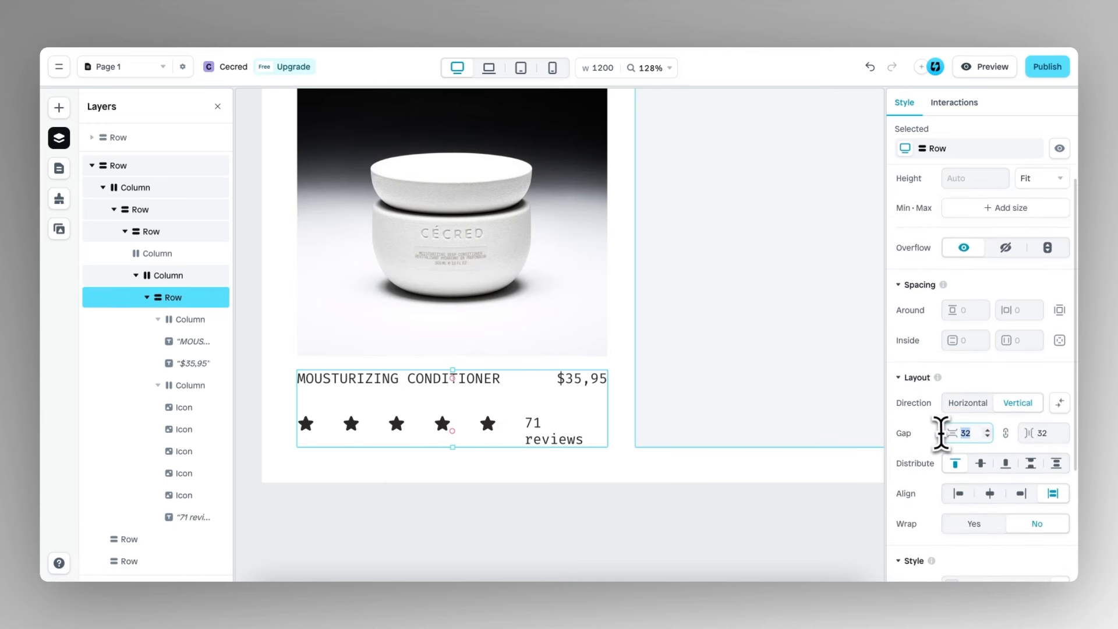
type("16")
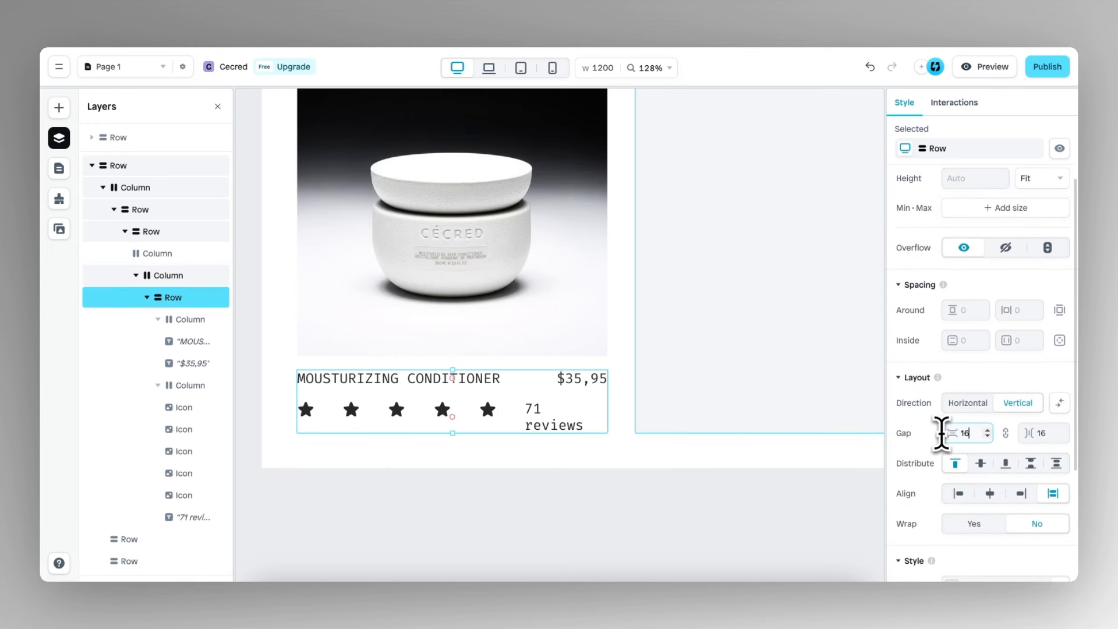
Step: Set the gap of the column with the stars and "71 reviews" to 8 and align its items to the vertical center
left_click(443, 419)
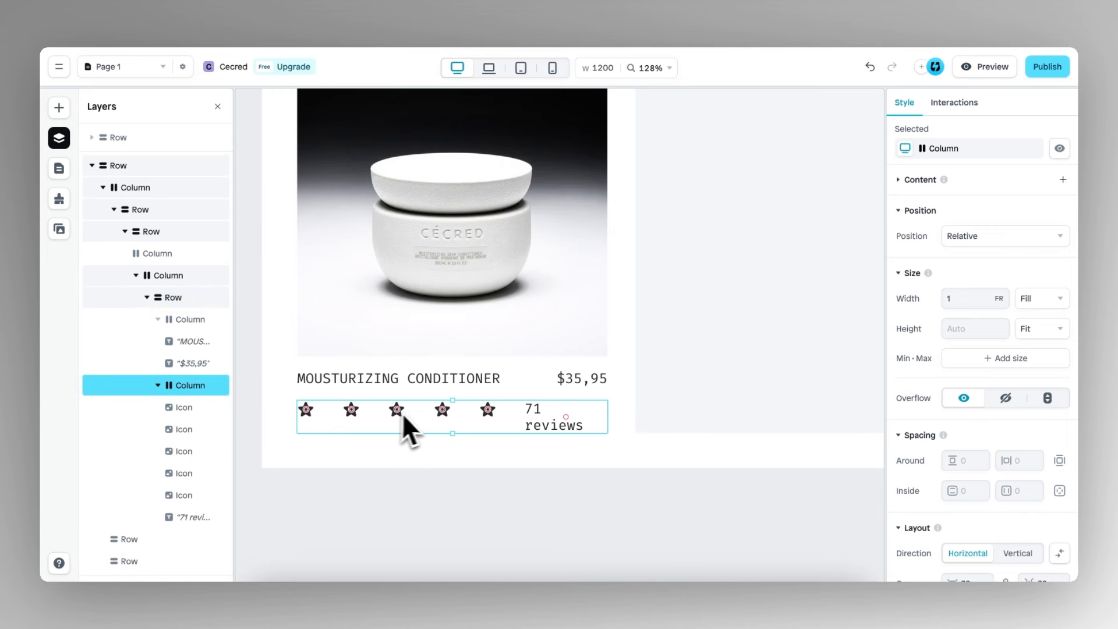
scroll(901, 459, "down", 4)
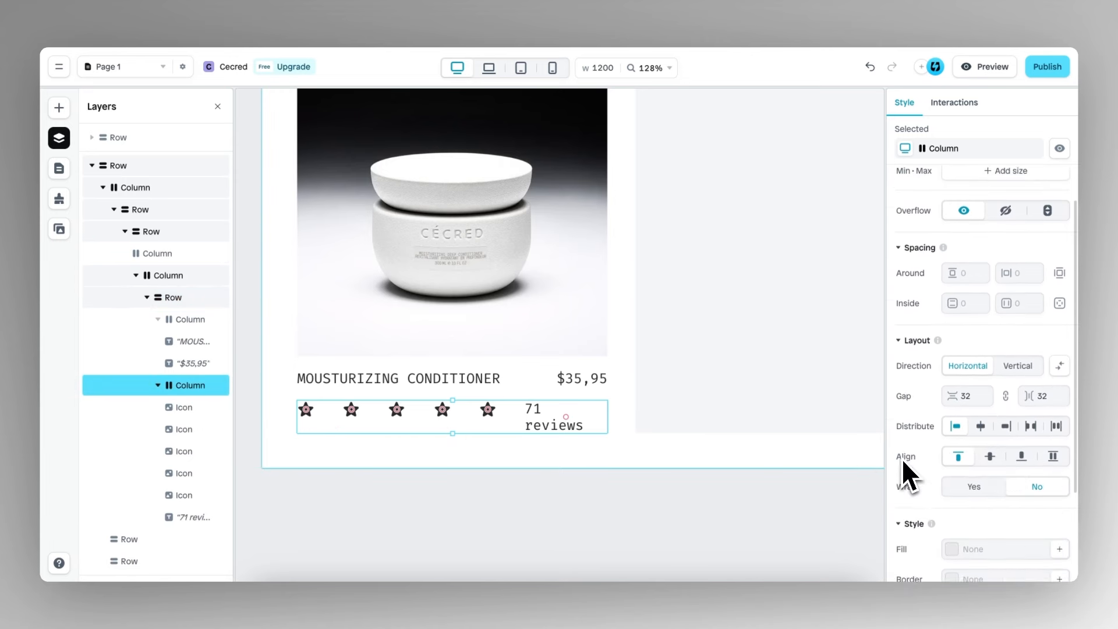
left_click(1043, 366)
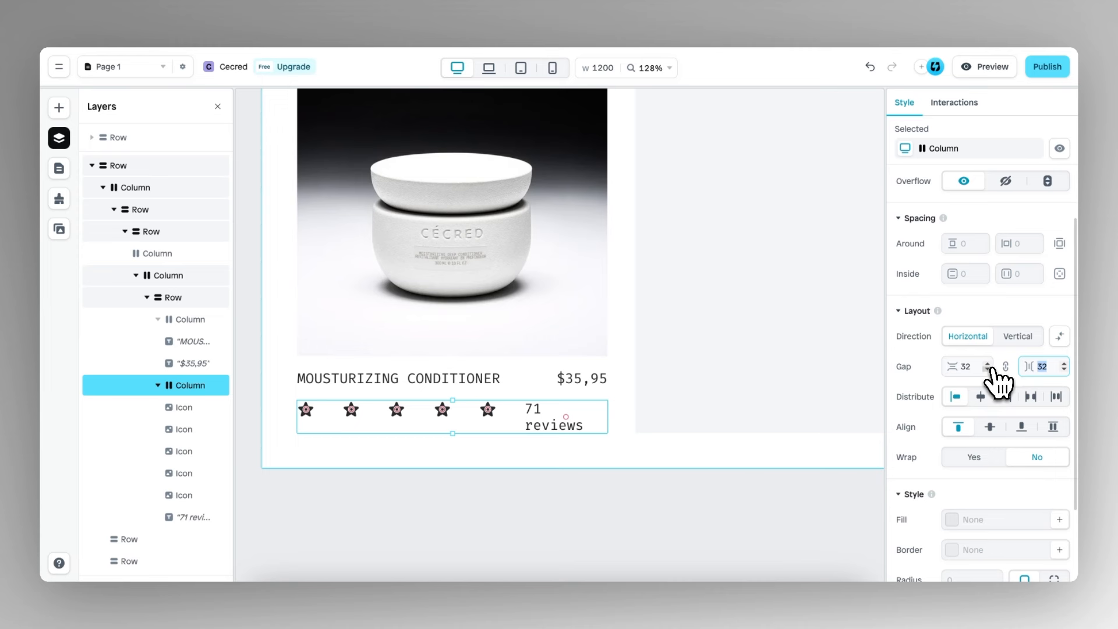
type("8")
left_click(501, 408)
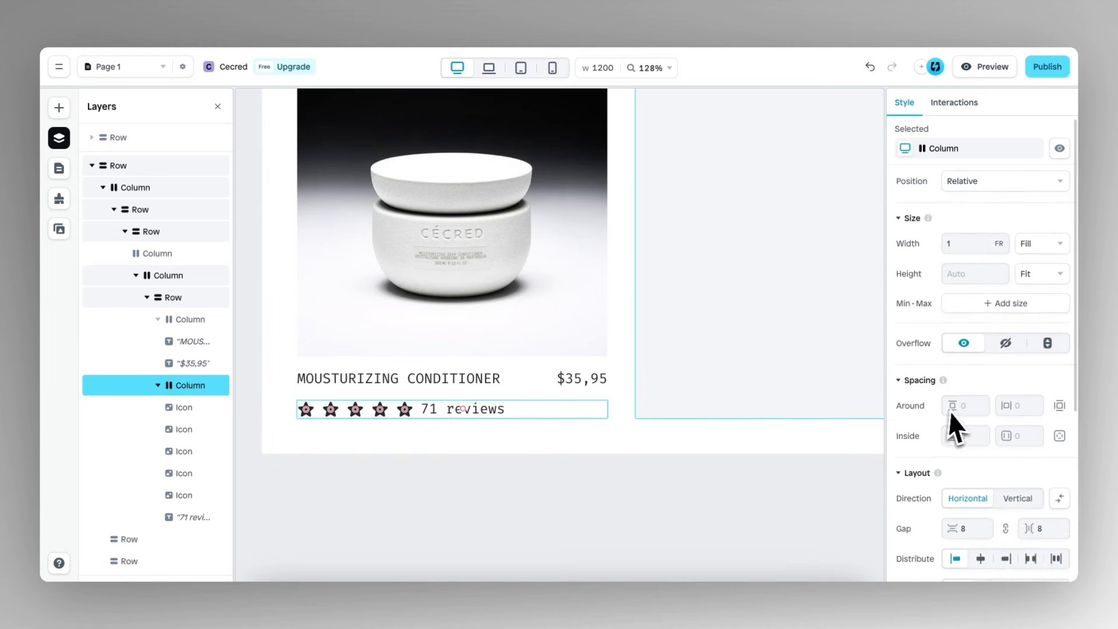
scroll(955, 425, "down", 4)
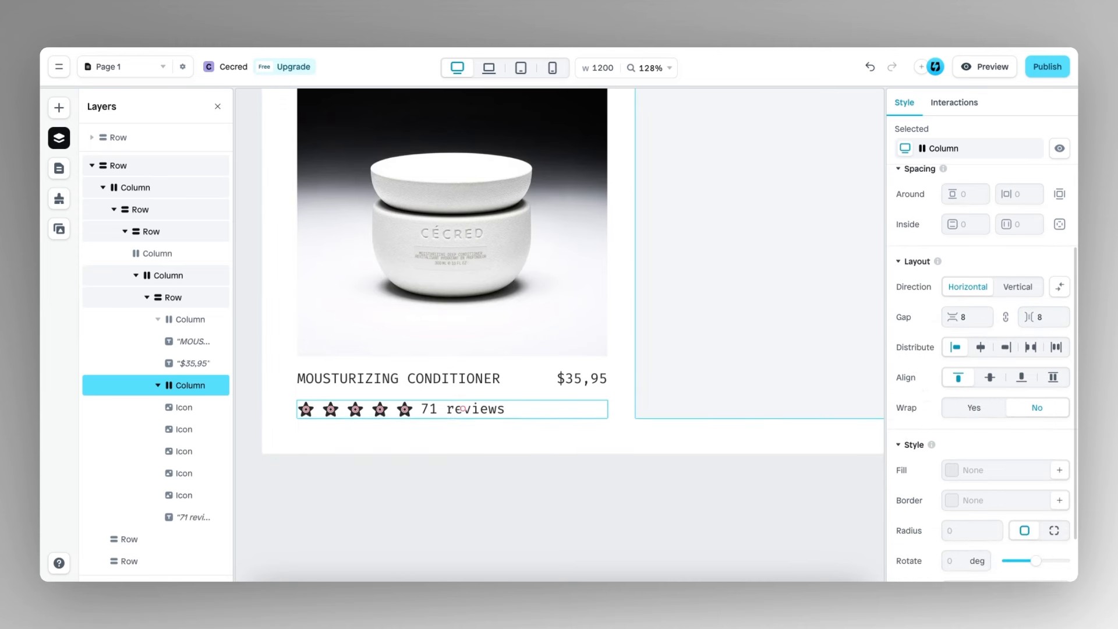
left_click(990, 377)
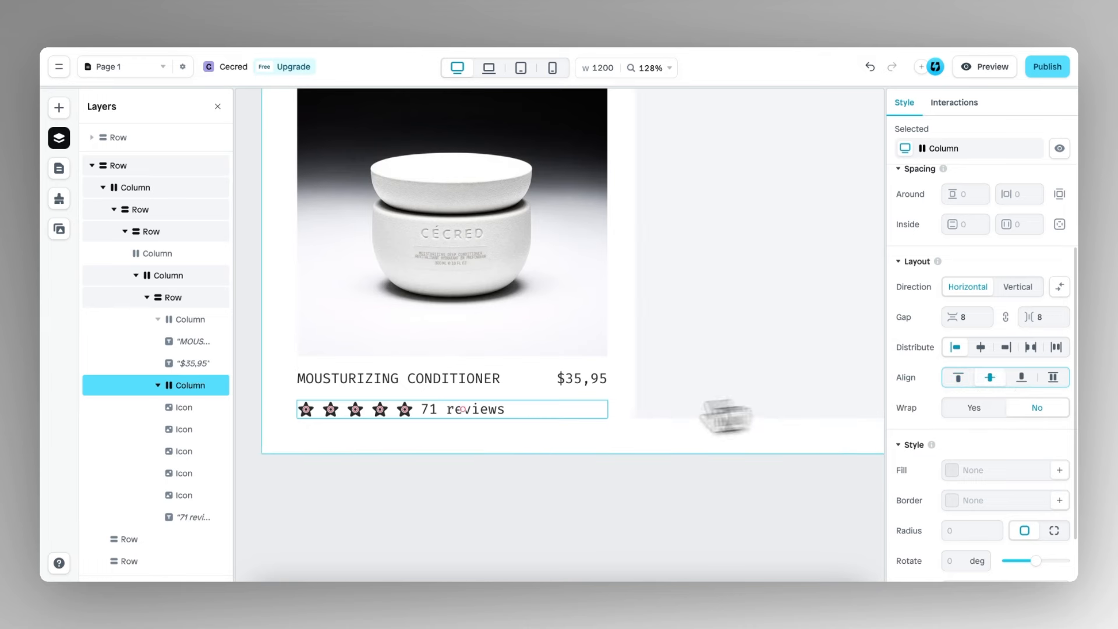
Step: Insert a default button into the column that holds the product image
scroll(462, 441, "up", 5)
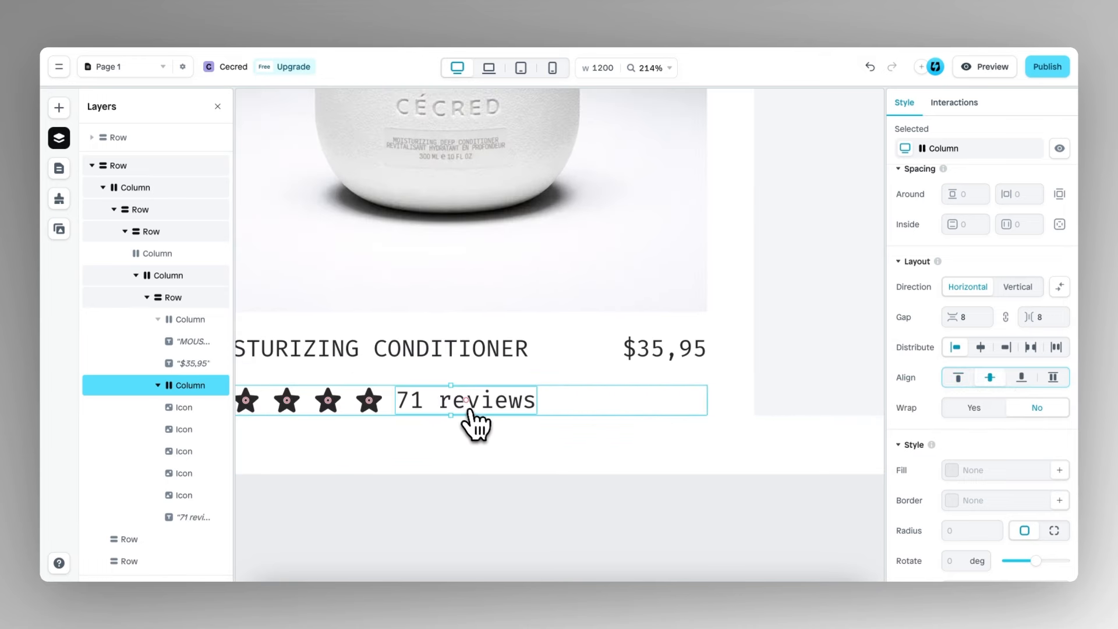
scroll(475, 425, "left", 4)
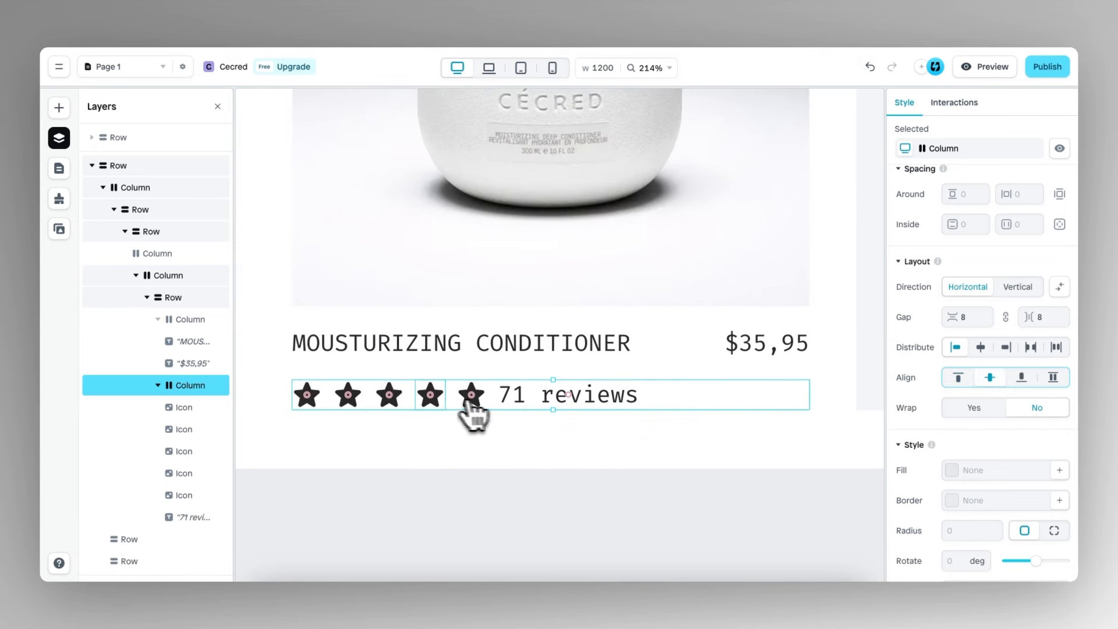
scroll(401, 420, "down", 5)
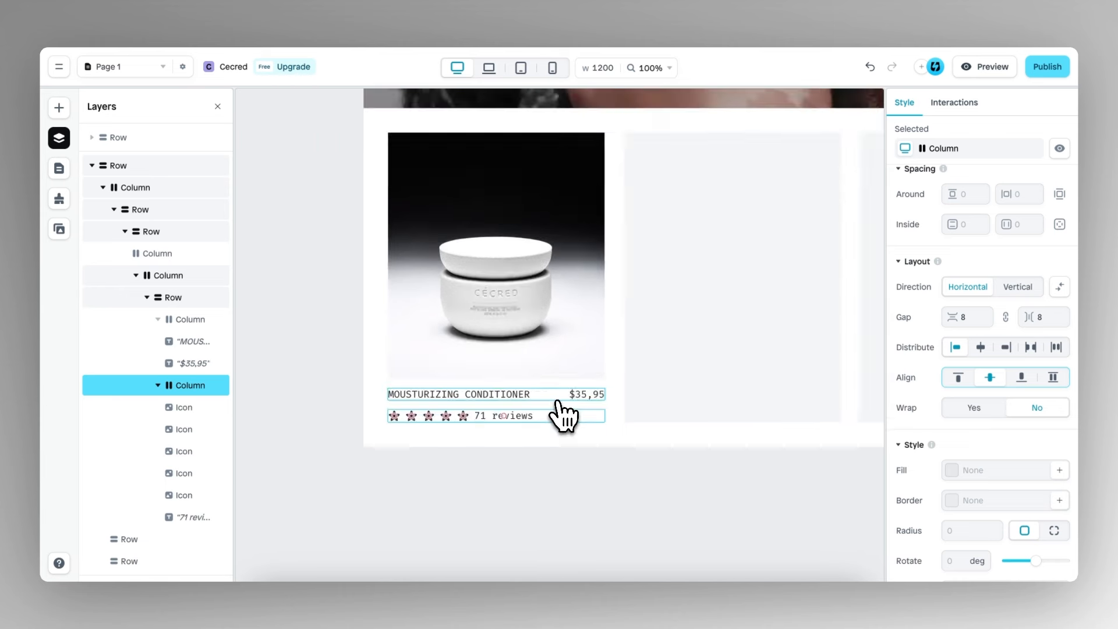
scroll(560, 415, "down", 1)
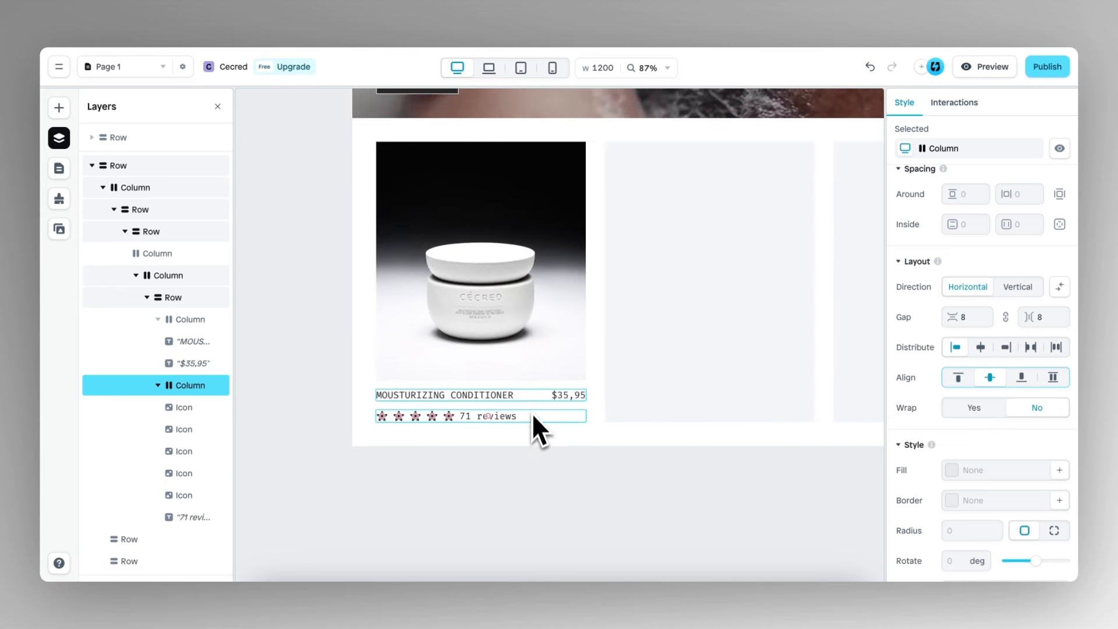
scroll(485, 327, "up", 1)
left_click(485, 327)
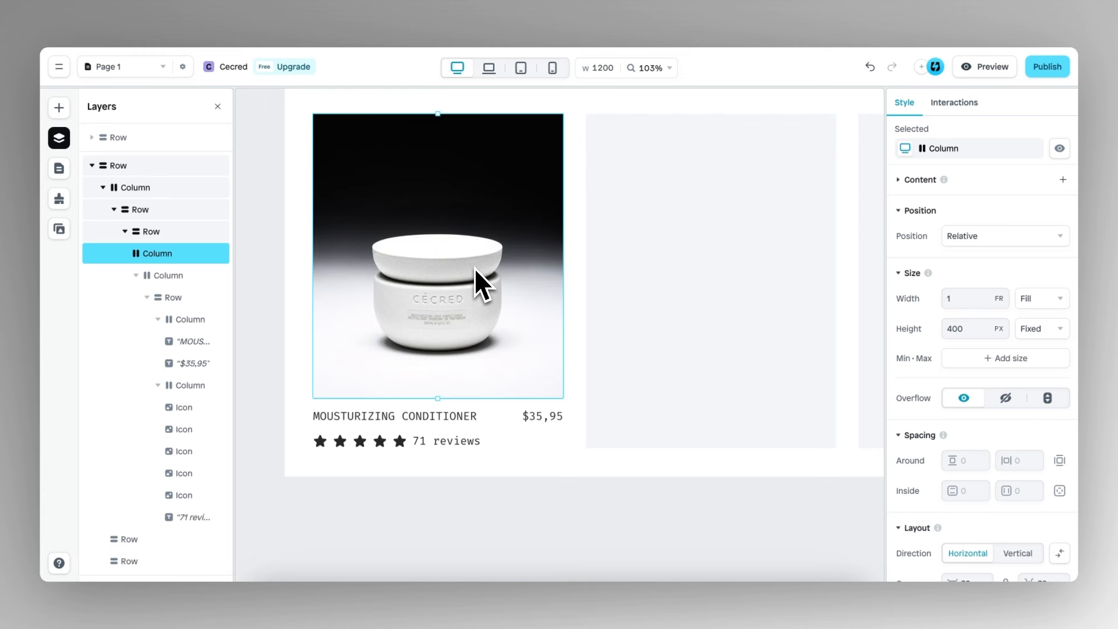
left_click(58, 107)
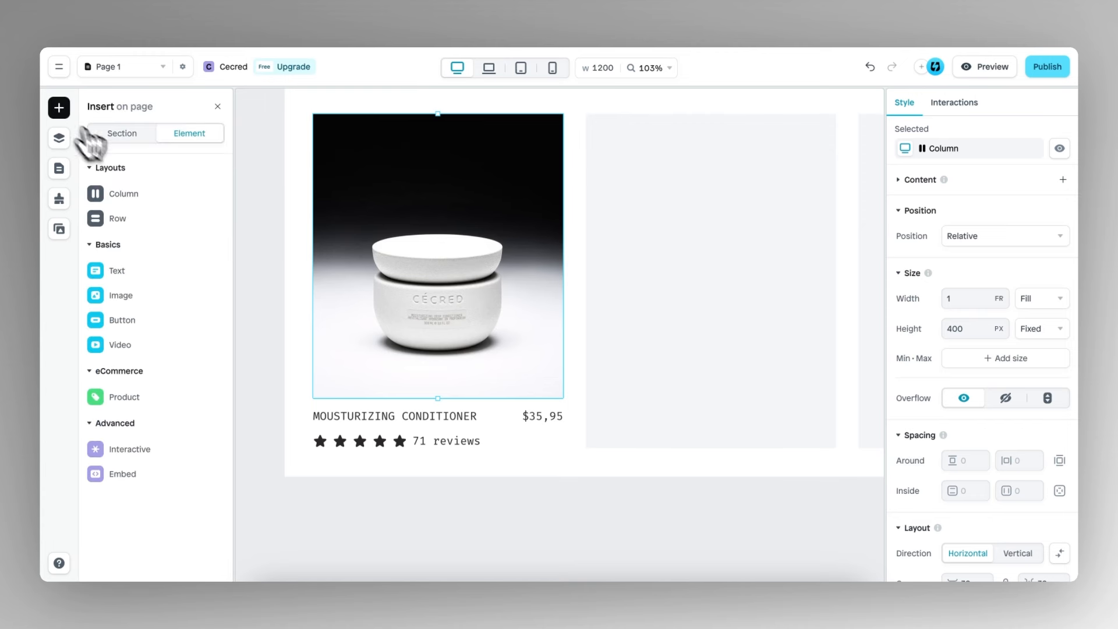
mouse_move(135, 317)
left_click_drag(134, 321, 476, 295)
left_click(479, 284)
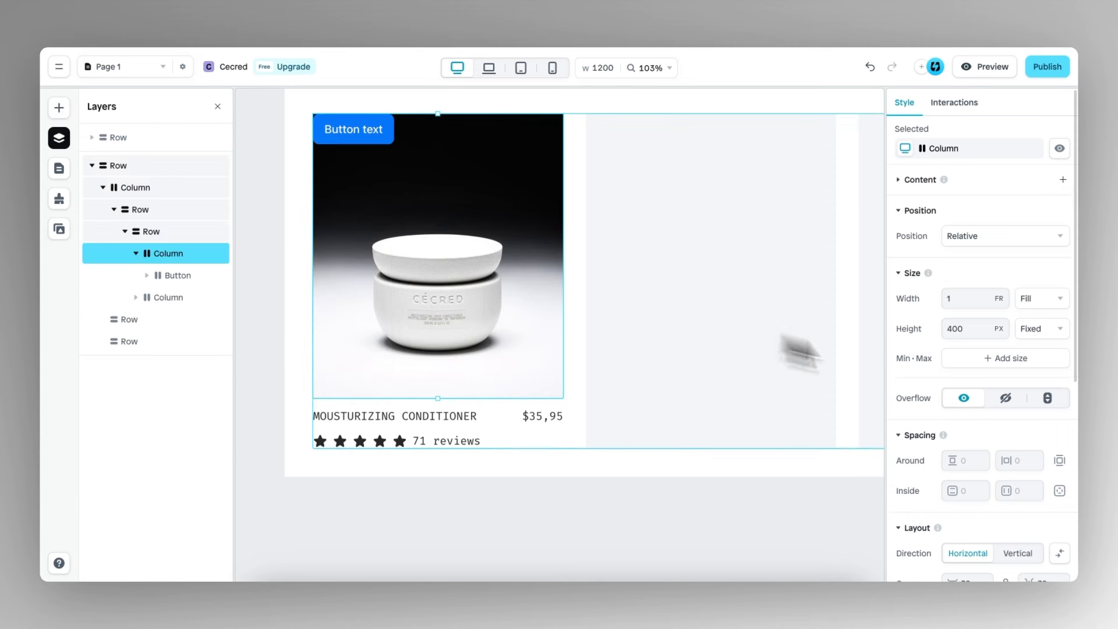
Step: Distribute the product image column's content to the center and align it to the bottom
scroll(983, 396, "down", 7)
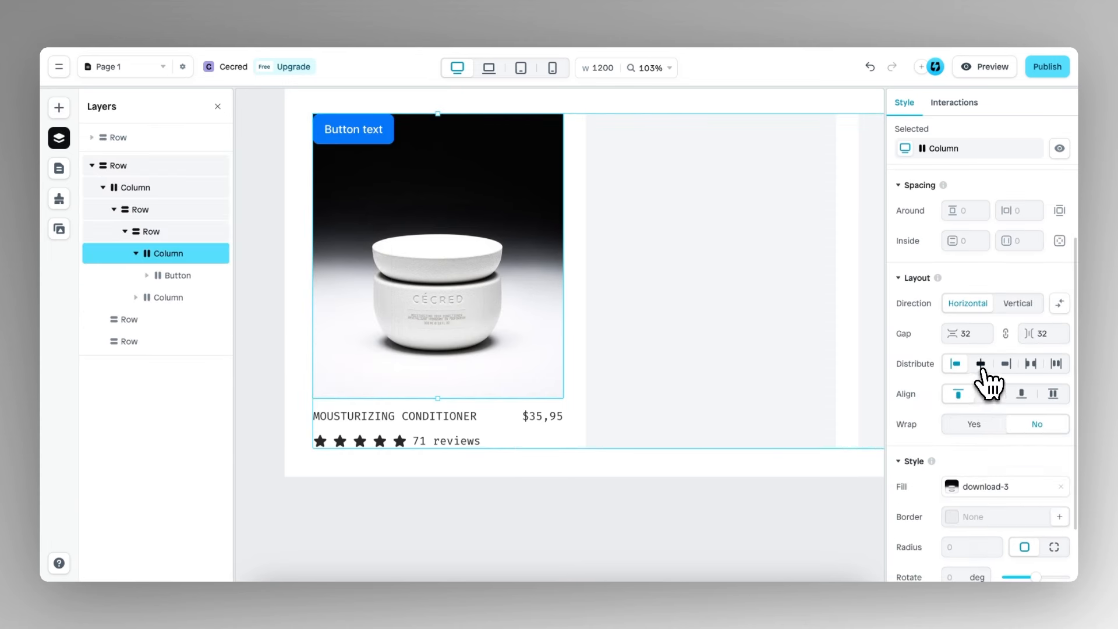
left_click(982, 364)
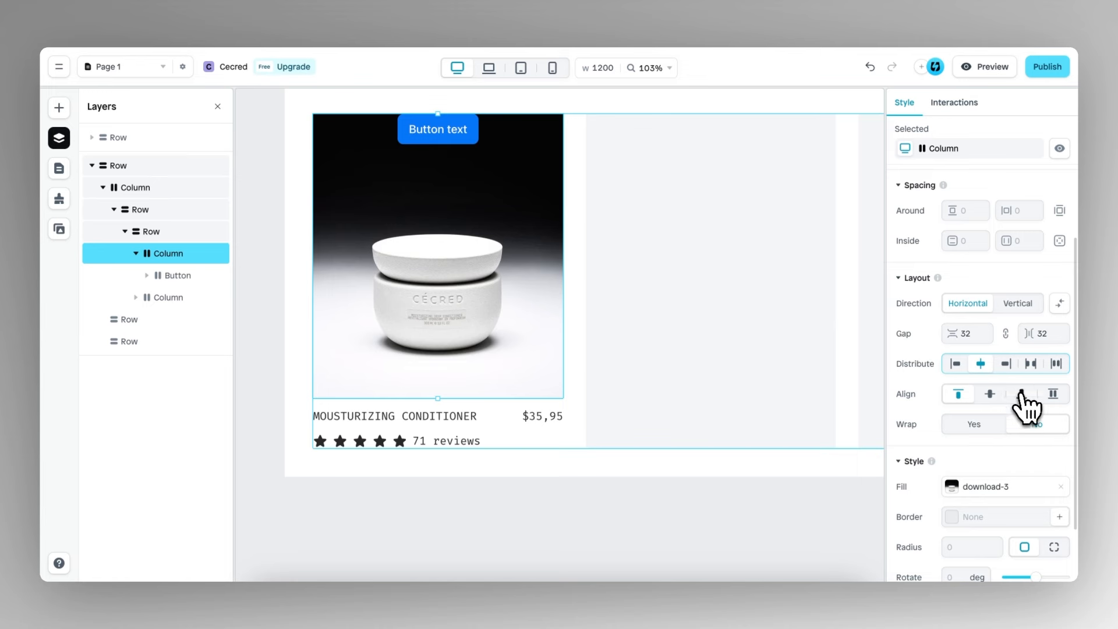
left_click(1021, 394)
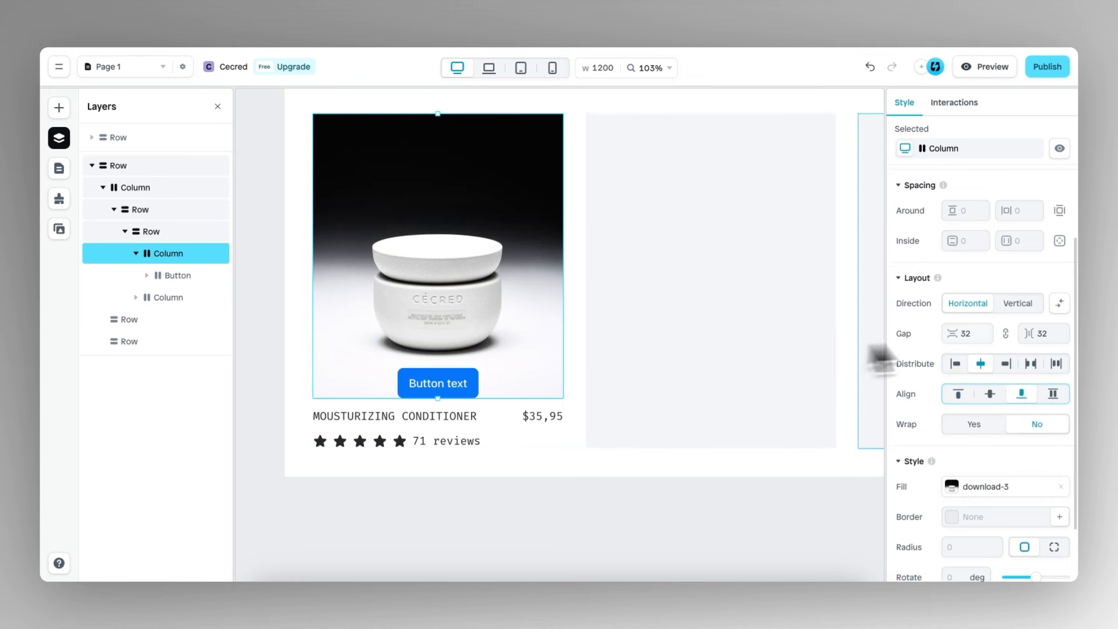
Step: Set the product image column's inside spacing to 10 vertically and horizontally
scroll(996, 321, "up", 1)
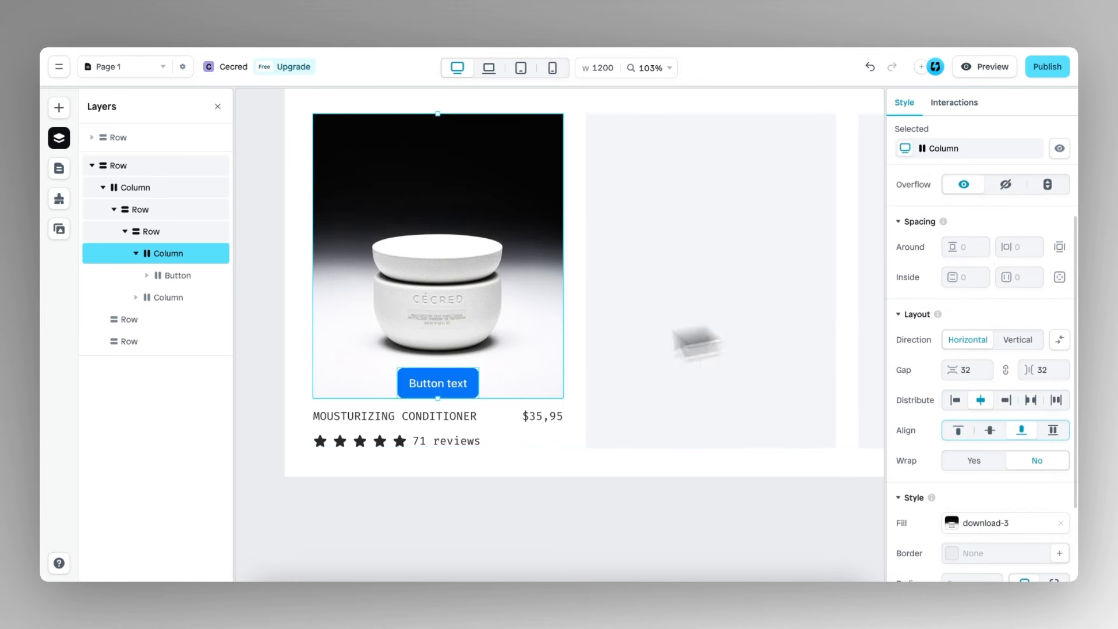
scroll(457, 404, "up", 5)
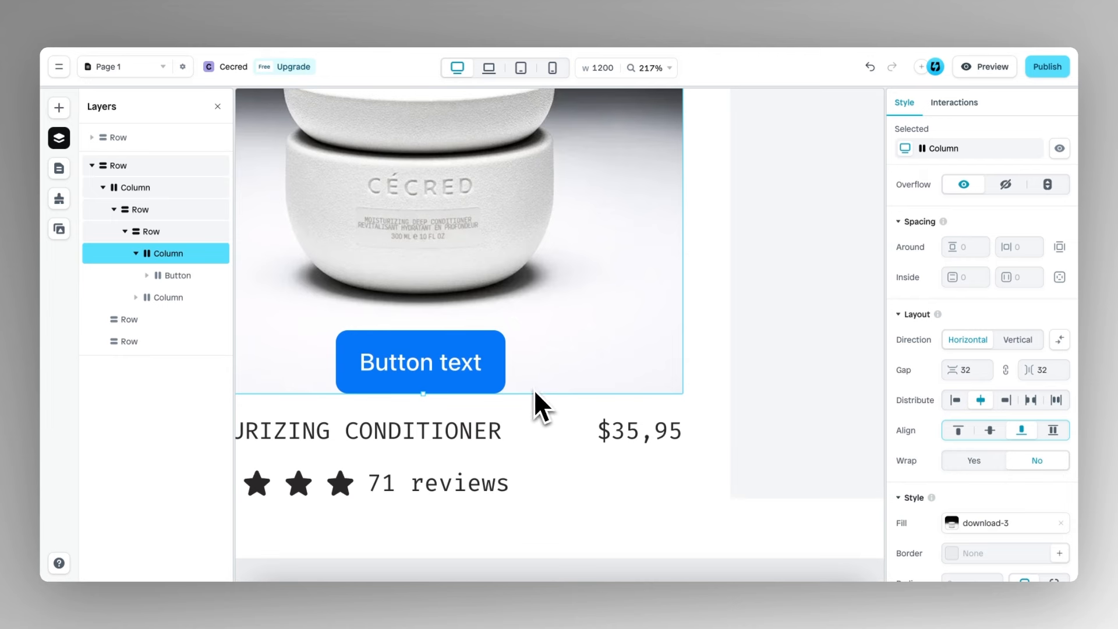
scroll(527, 379, "down", 2)
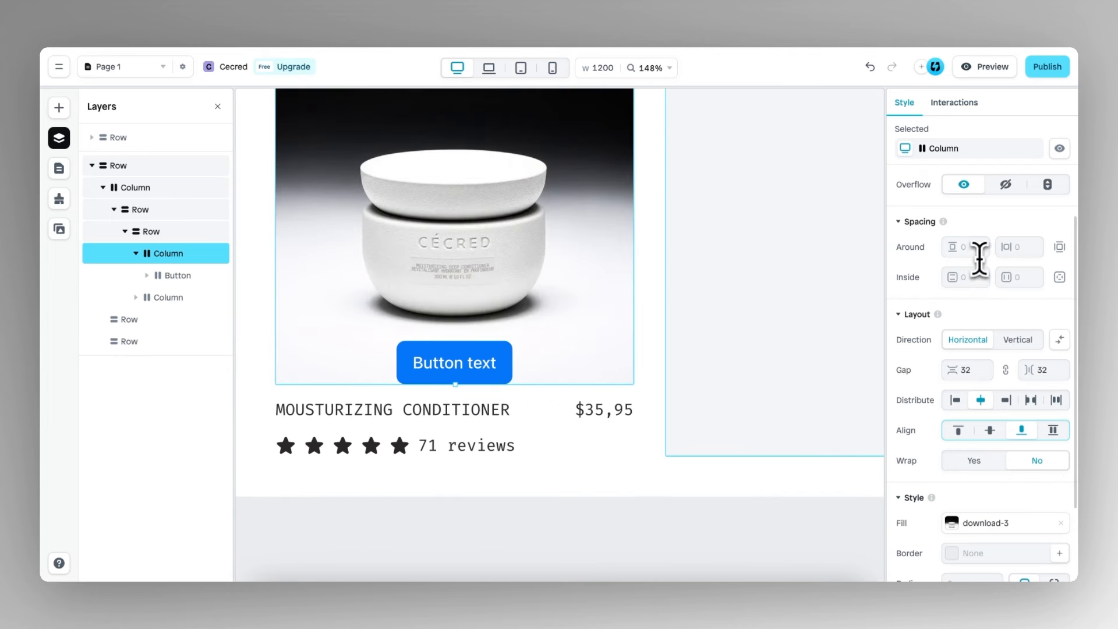
type("16")
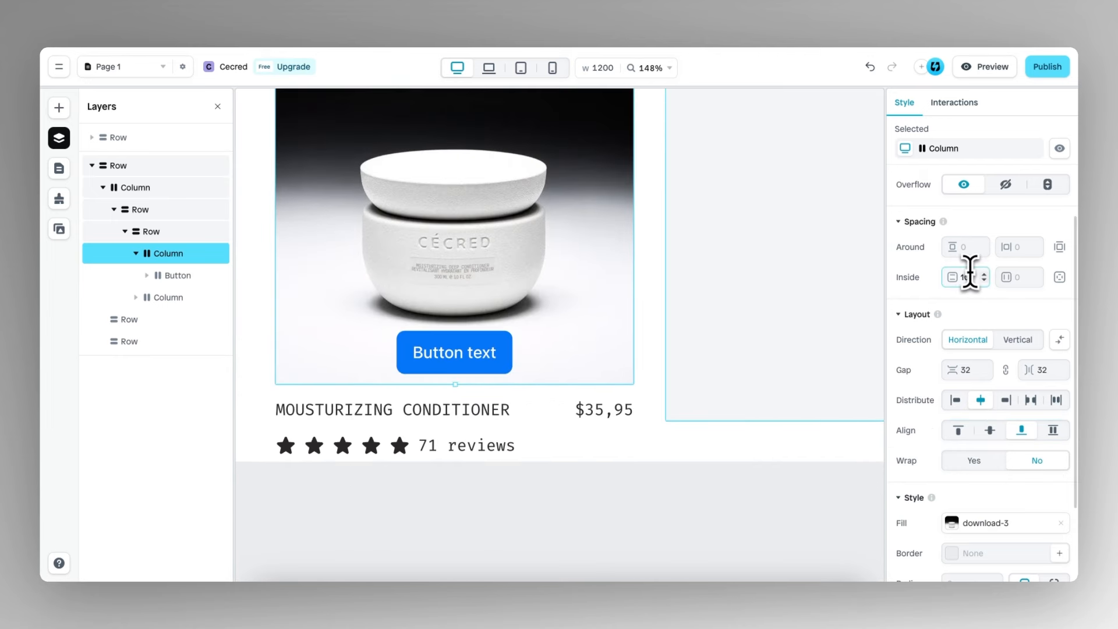
Step: Delete the default blue button from the product image column
scroll(525, 320, "down", 2)
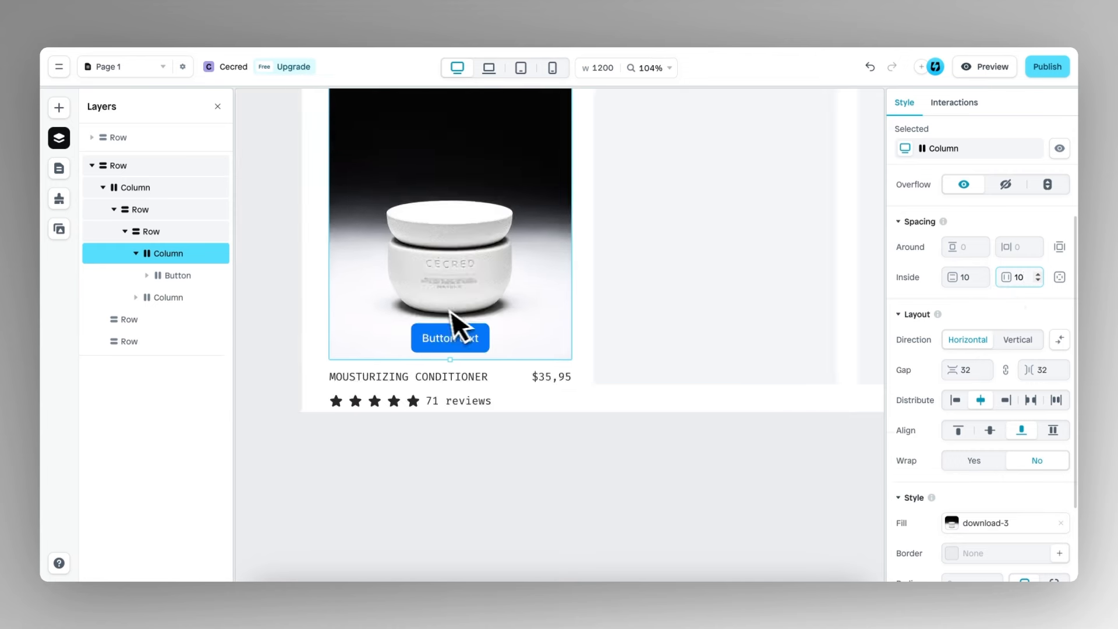
scroll(473, 337, "up", 2)
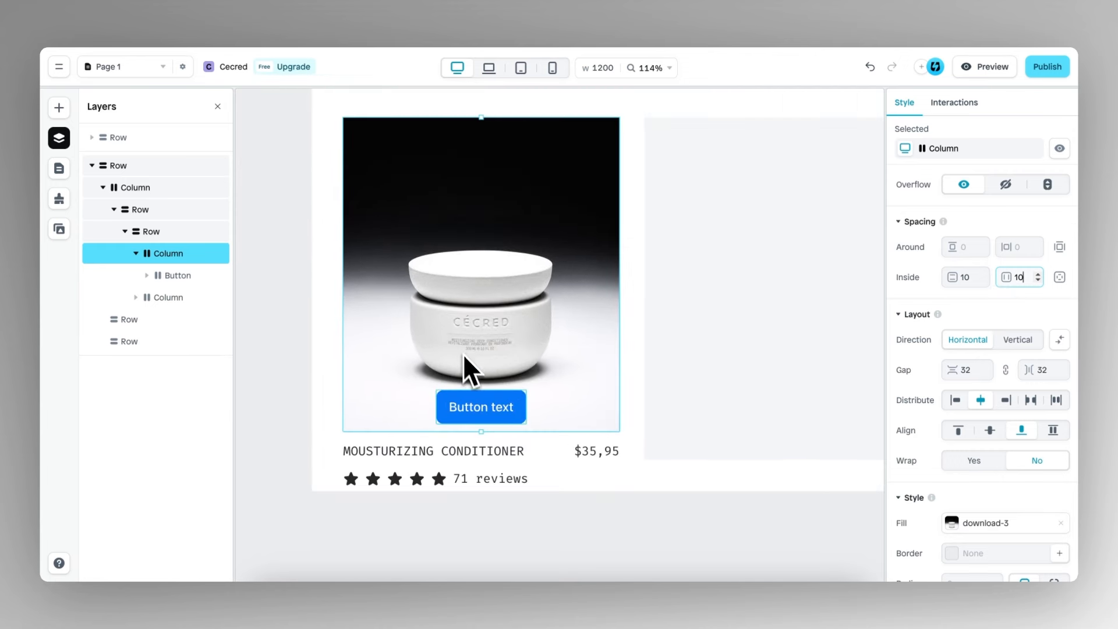
left_click(515, 406)
key("Delete")
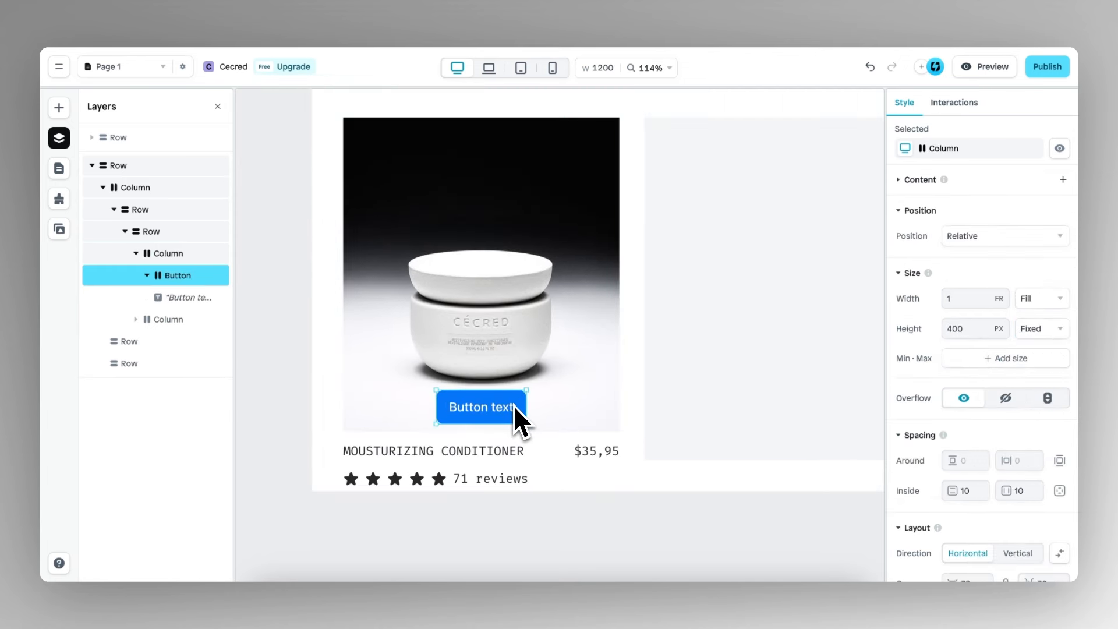
Step: Copy the "SHOP NOW" button from the hero section and paste it into the product image column
scroll(512, 405, "up", 5)
left_click(427, 267)
left_click(429, 265)
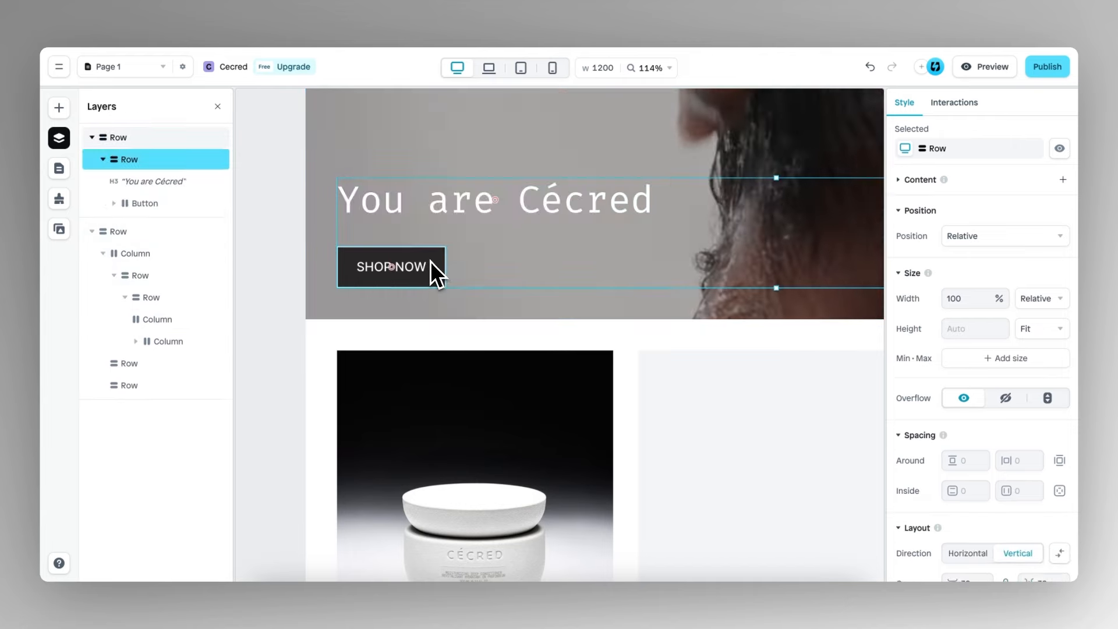
left_click(432, 262)
scroll(463, 287, "down", 4)
left_click(466, 287)
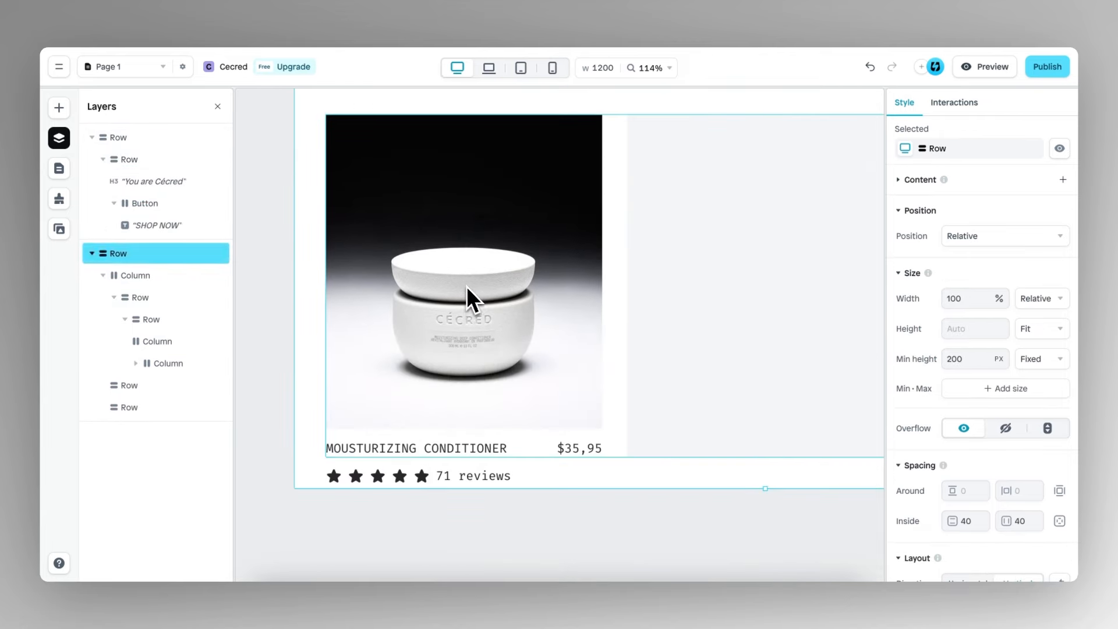
left_click(469, 283)
left_click(474, 281)
left_click(495, 286)
left_click(511, 288)
key("ctrl+v")
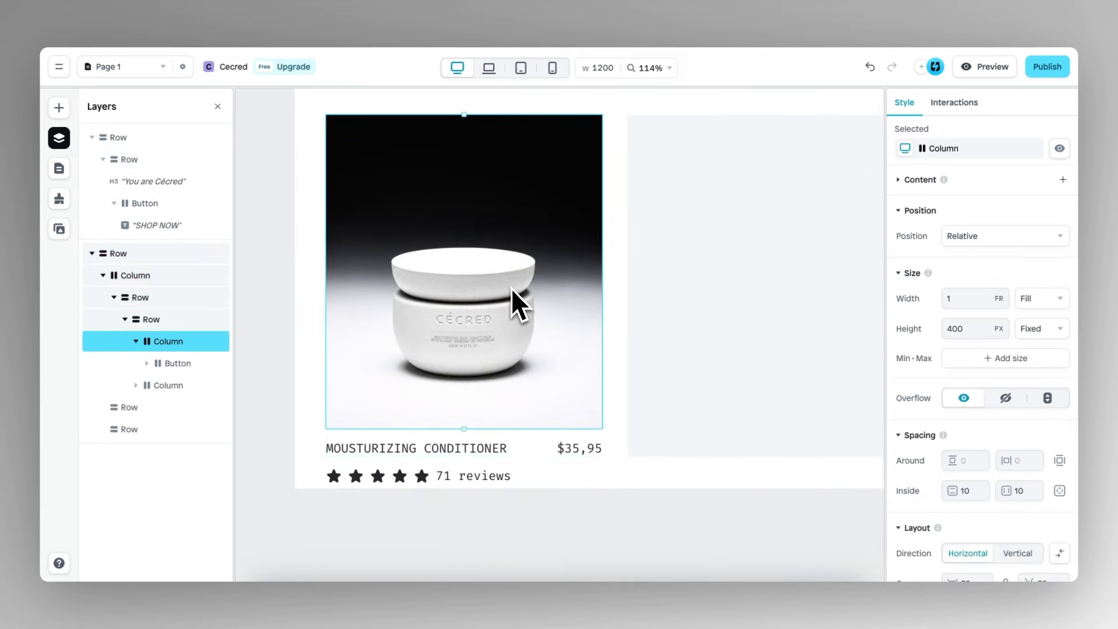
Step: Set the opacity of the "SHOP NOW" button on the product image to 0%
scroll(524, 348, "down", 2)
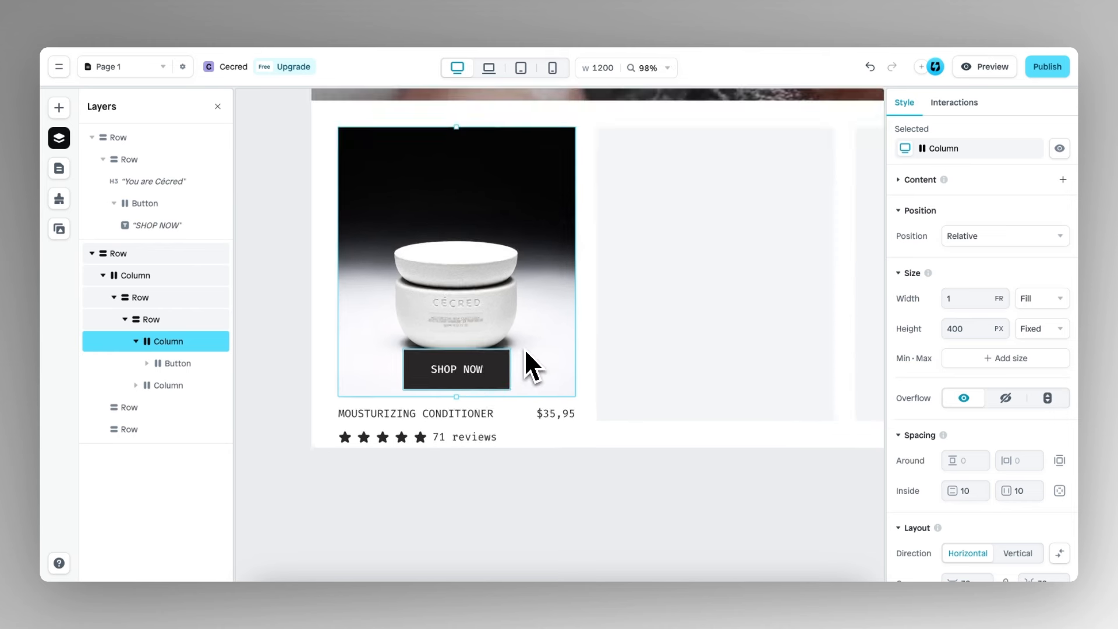
scroll(510, 326, "up", 1)
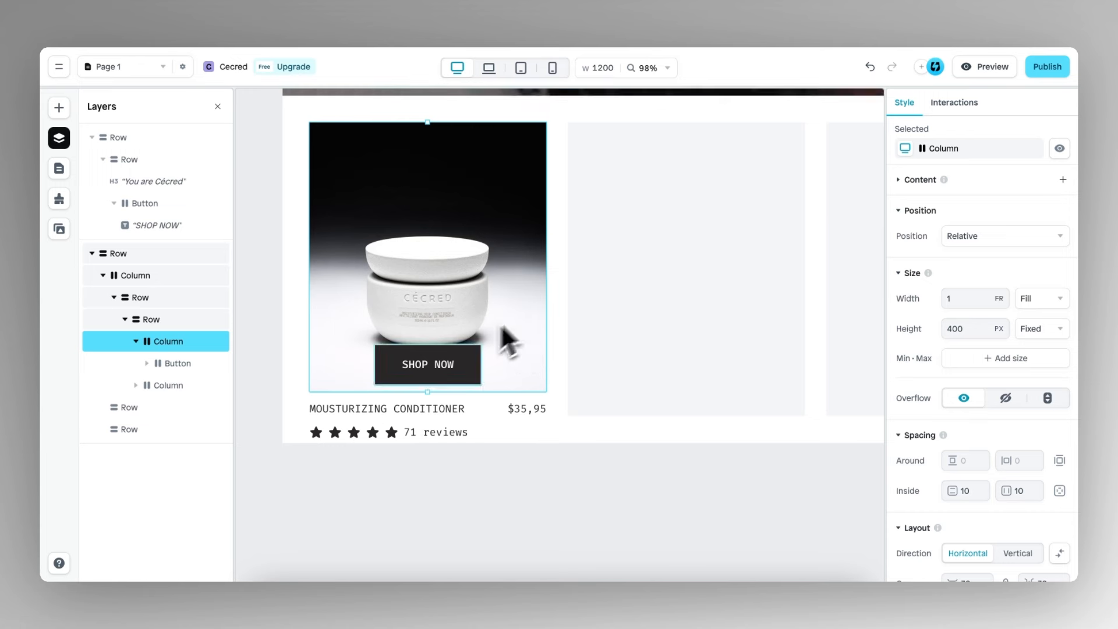
left_click(449, 362)
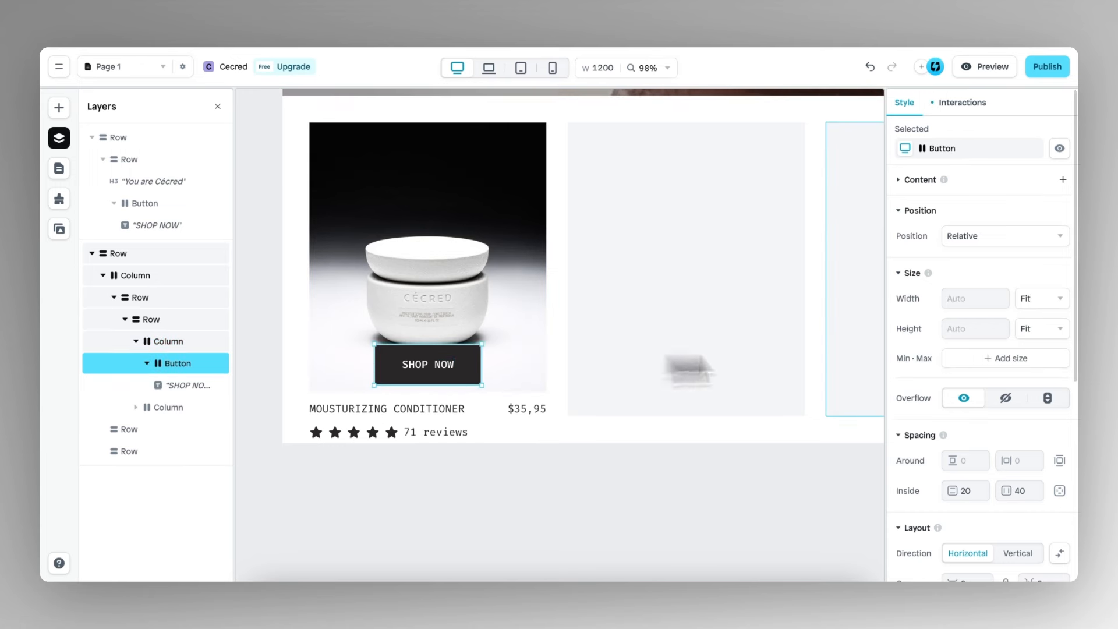
scroll(965, 376, "down", 6)
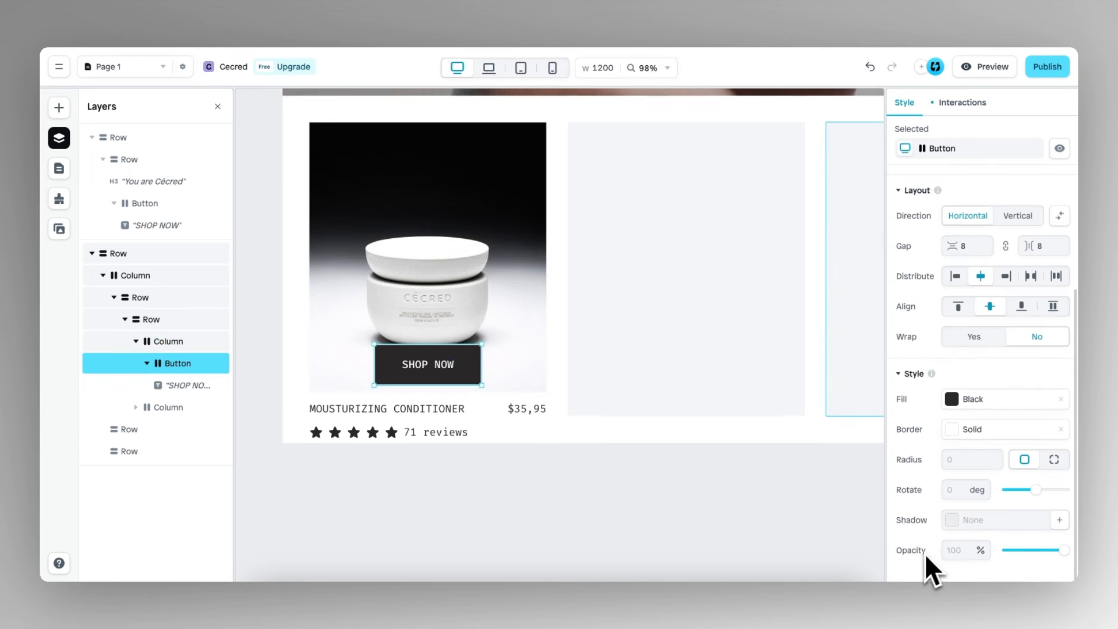
left_click_drag(1063, 549, 1004, 551)
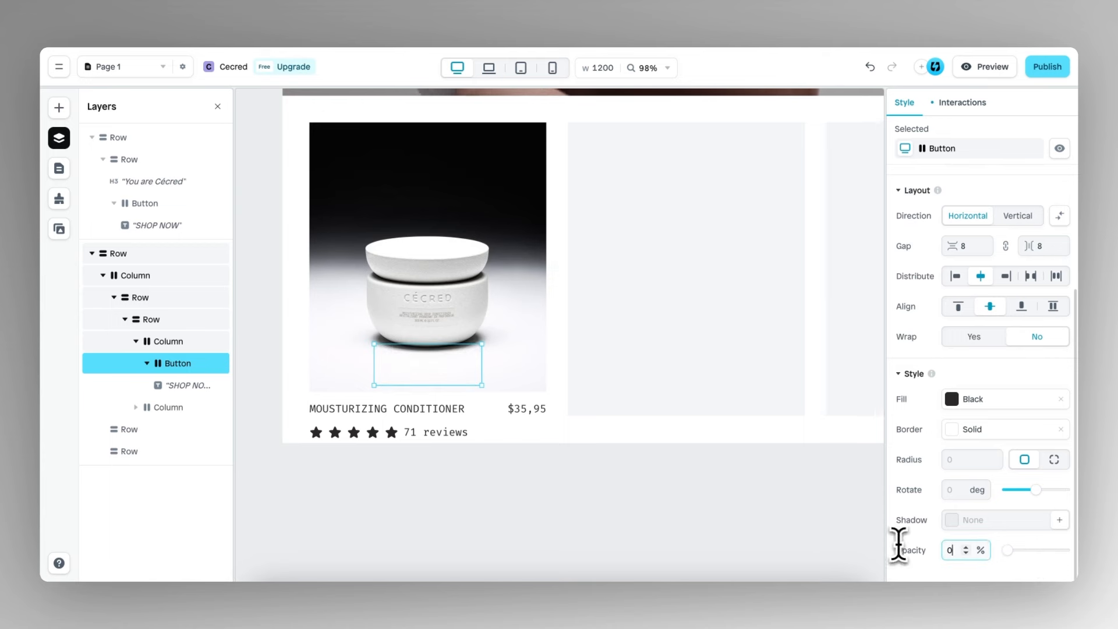
Step: Replace the product image button's mouse hover trigger with a new one that sets its opacity to 100%
left_click(963, 103)
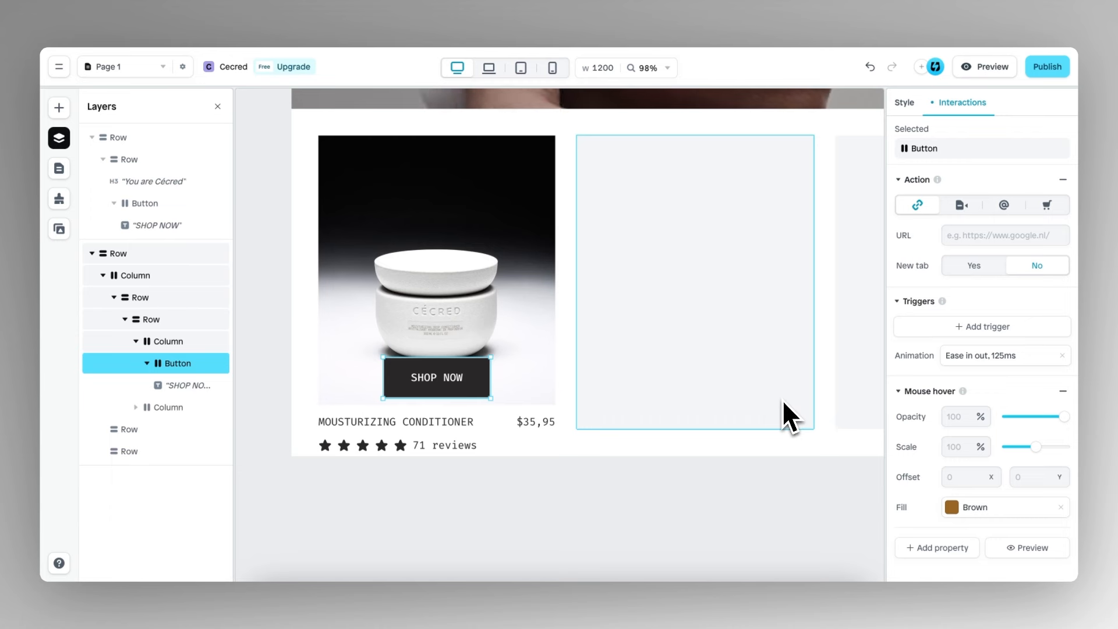
left_click(1063, 391)
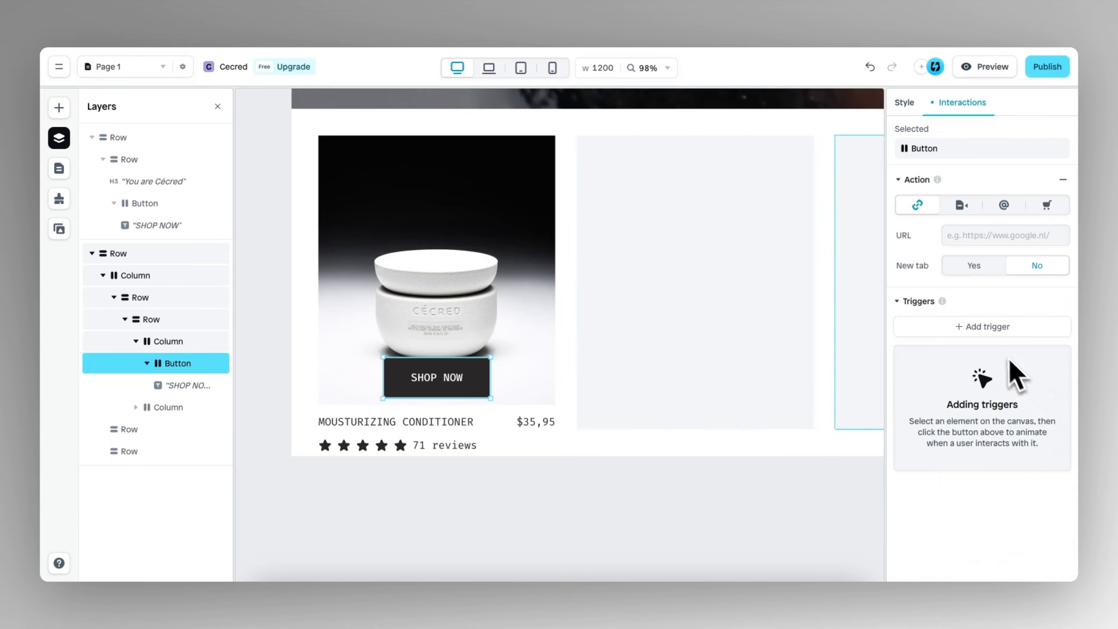
left_click(995, 329)
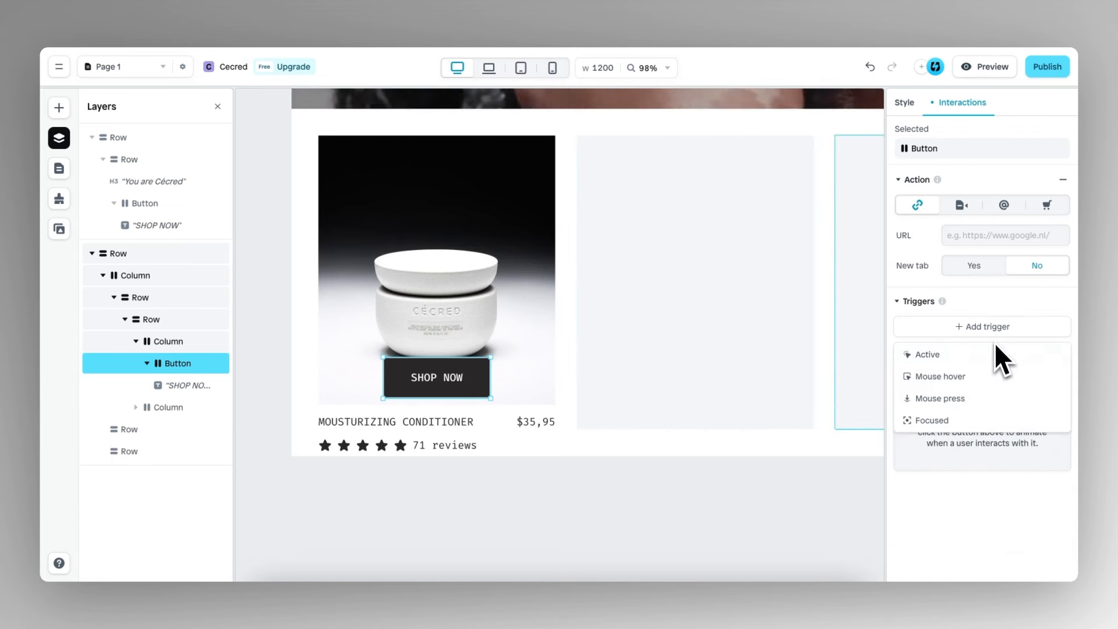
left_click(978, 385)
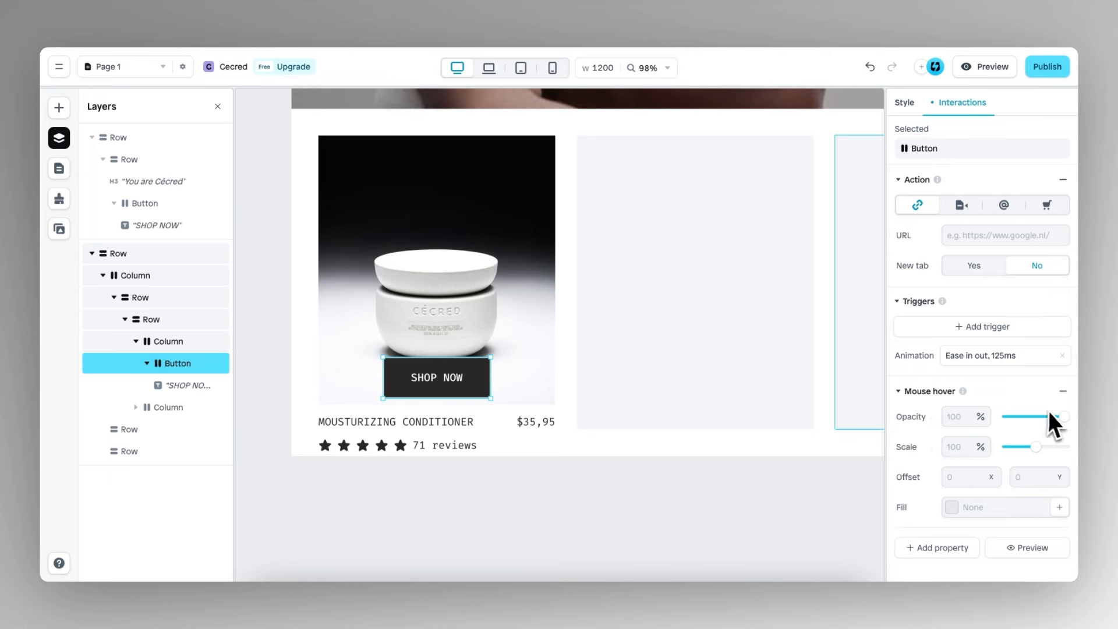
left_click_drag(1049, 414, 1078, 411)
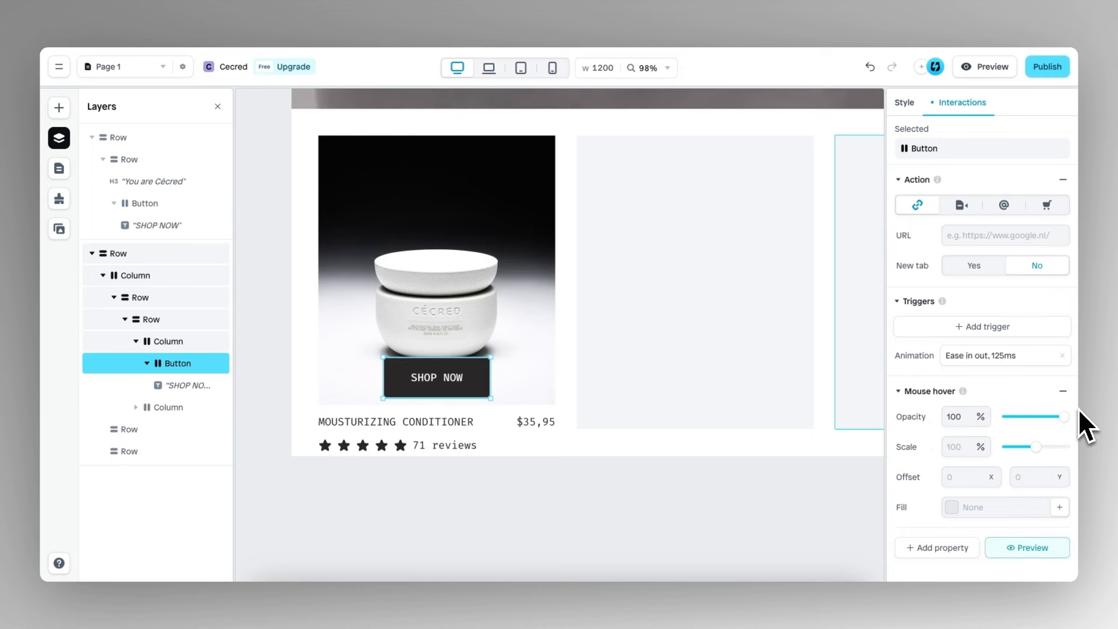
Step: Preview the page and test the hover behaviour of the first product card, then return to the editor
left_click(991, 68)
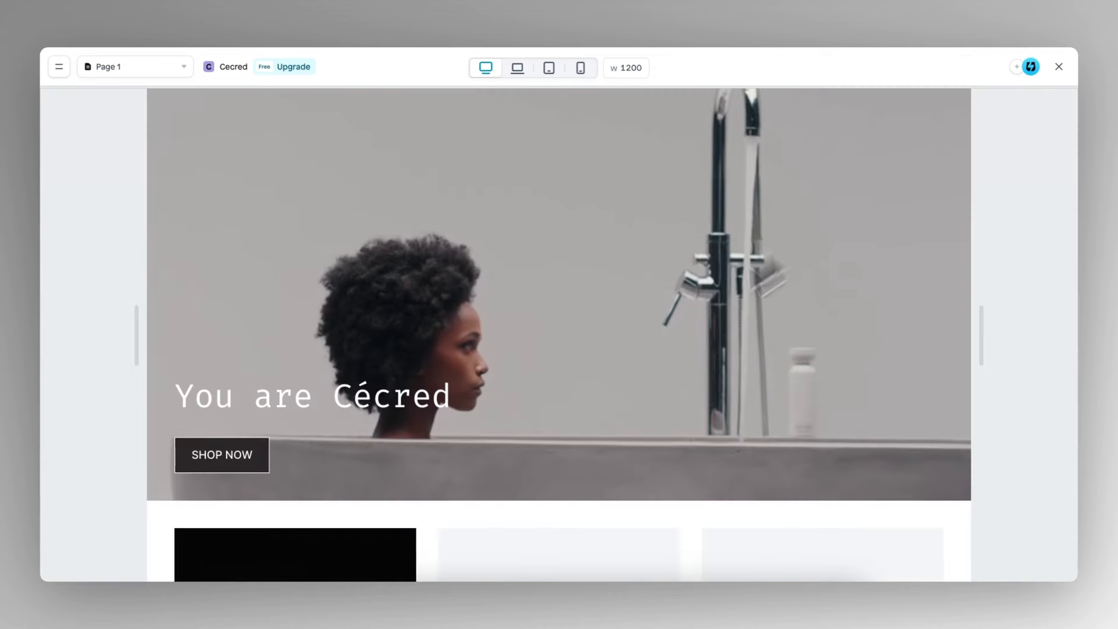
scroll(893, 268, "down", 5)
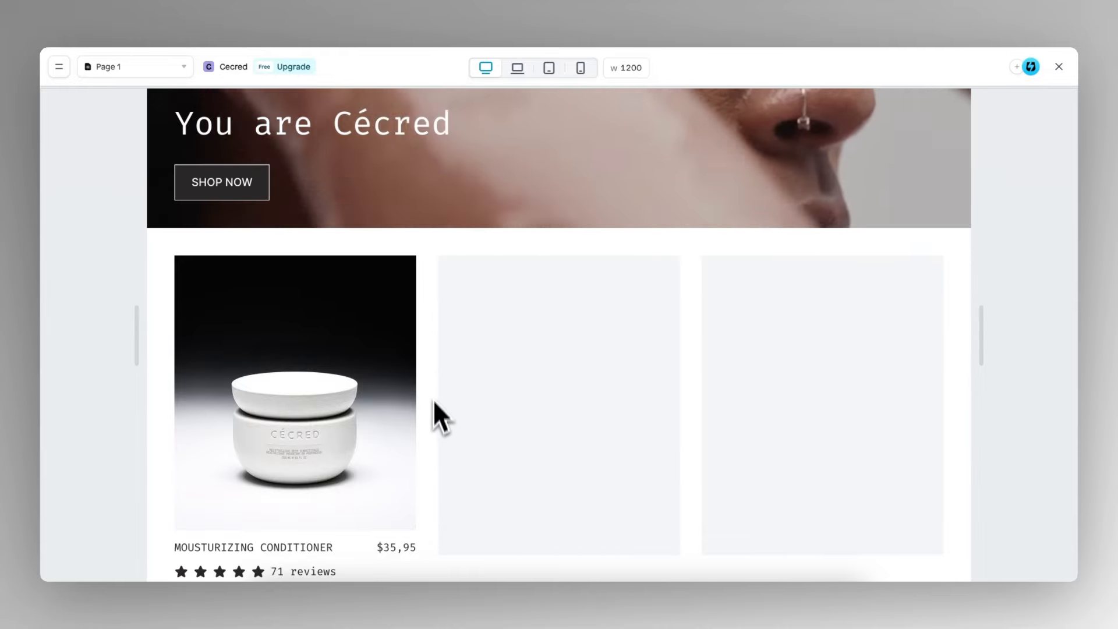
mouse_move(379, 512)
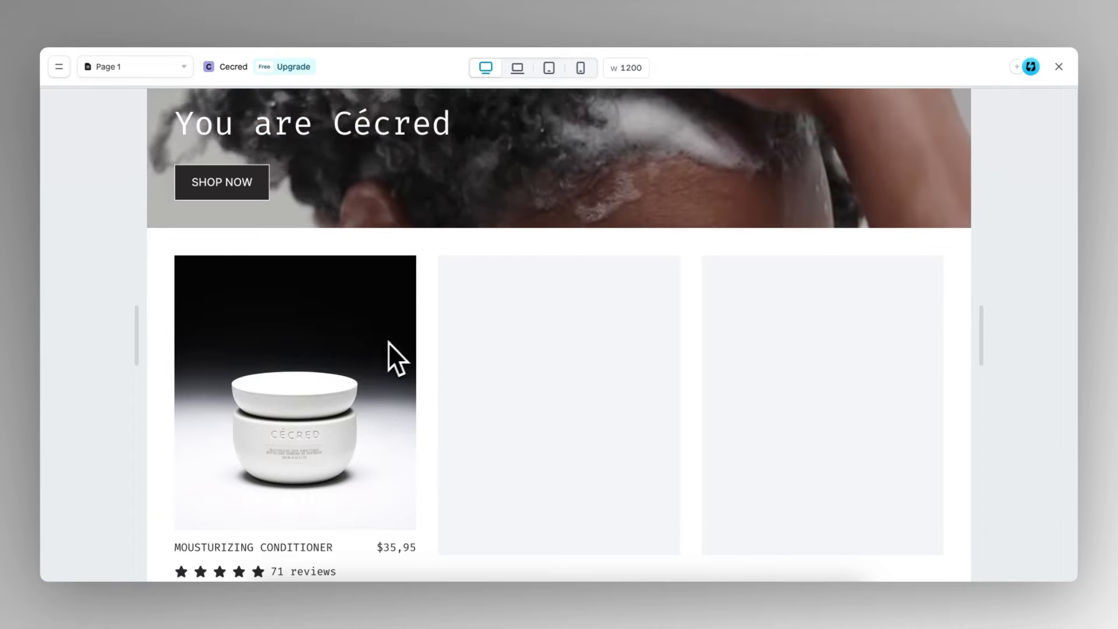
left_click(1059, 66)
Step: Add a mouse hover trigger to the product image column that fills it with the DEEPCONDITIONER swatch texture image
left_click(453, 297)
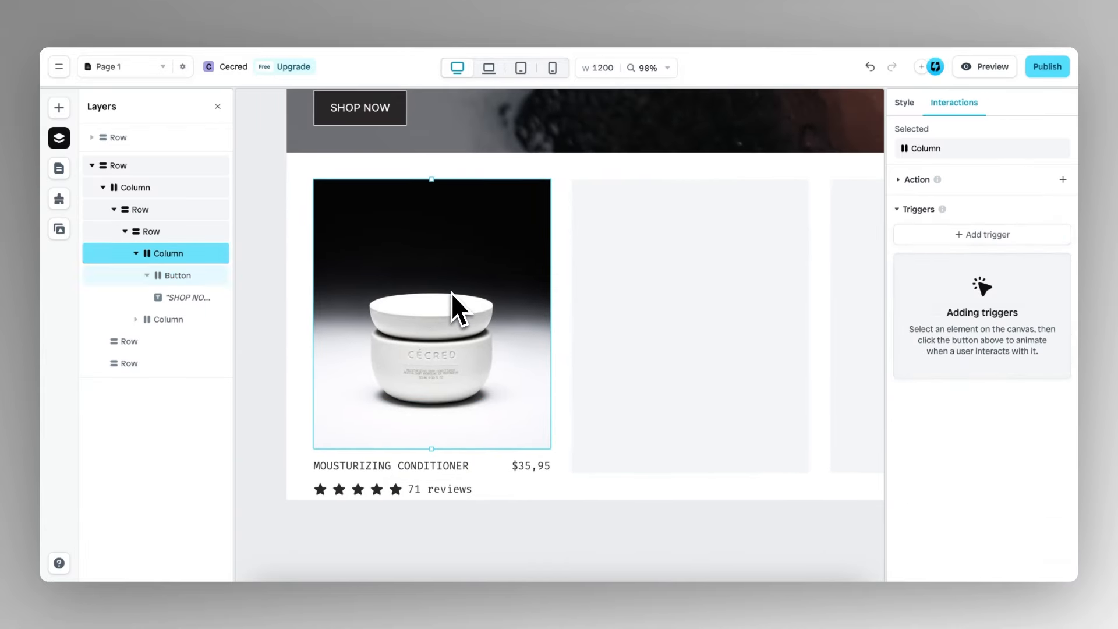
left_click(1001, 238)
left_click(990, 287)
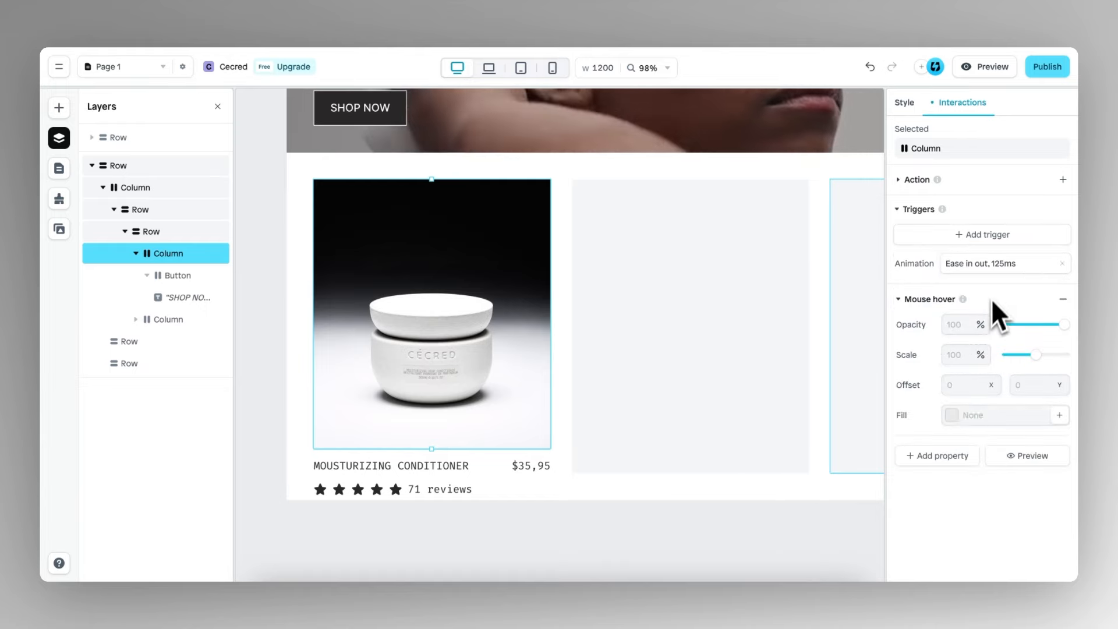
left_click(951, 417)
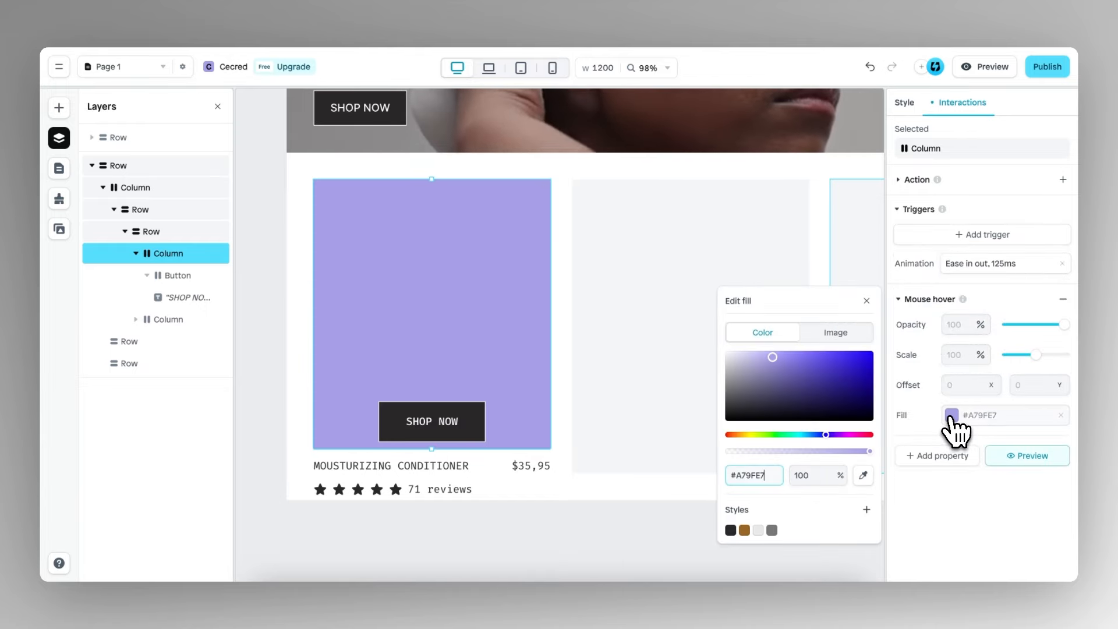
left_click(840, 336)
left_click(815, 432)
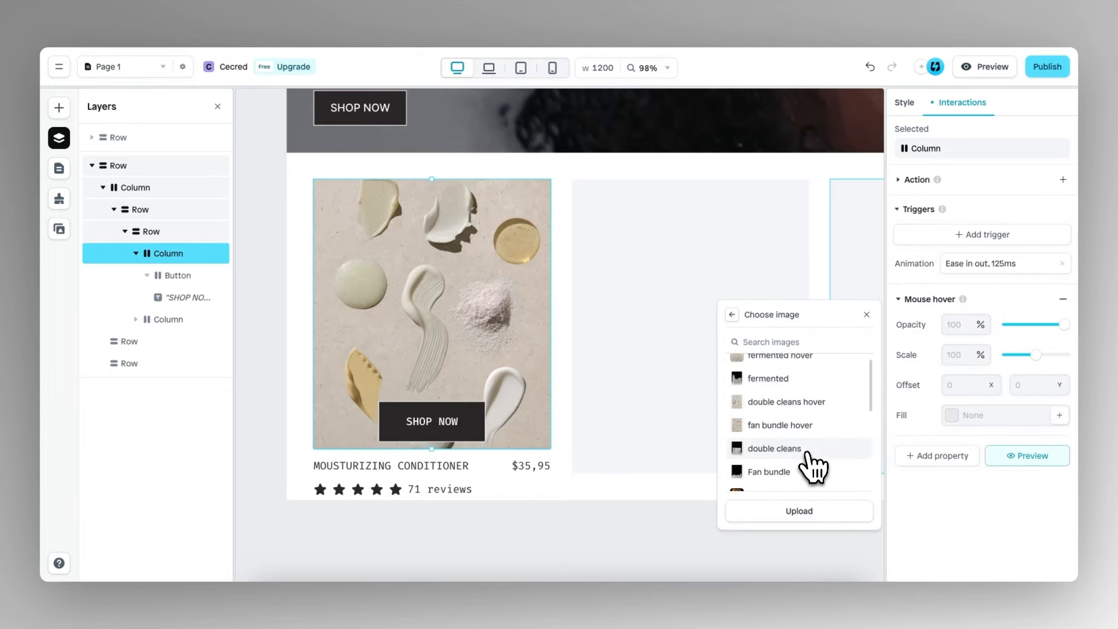
scroll(815, 460, "down", 3)
scroll(812, 466, "down", 3)
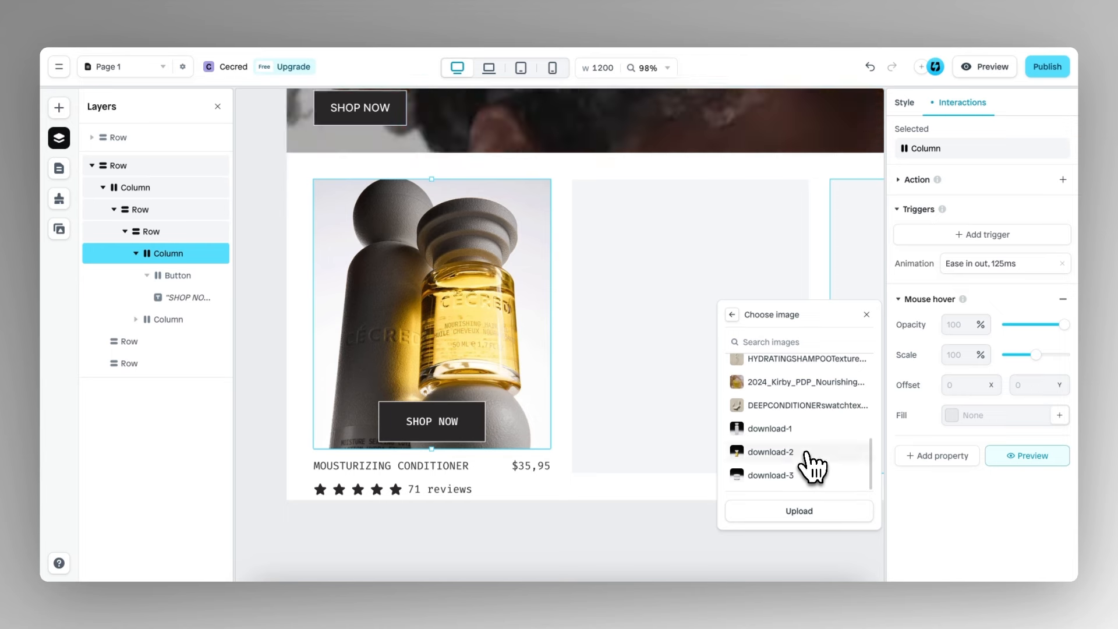
left_click(806, 406)
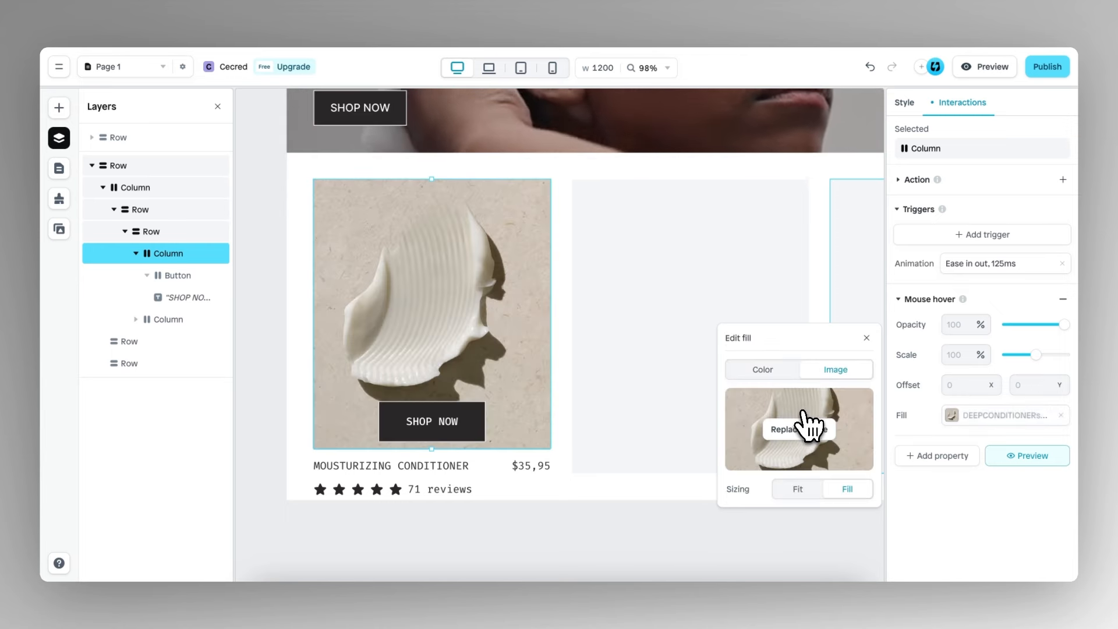
Step: Check the product image button's hover trigger settings and test the card's image and button hover effects in the page preview
left_click(456, 407)
left_click(463, 411)
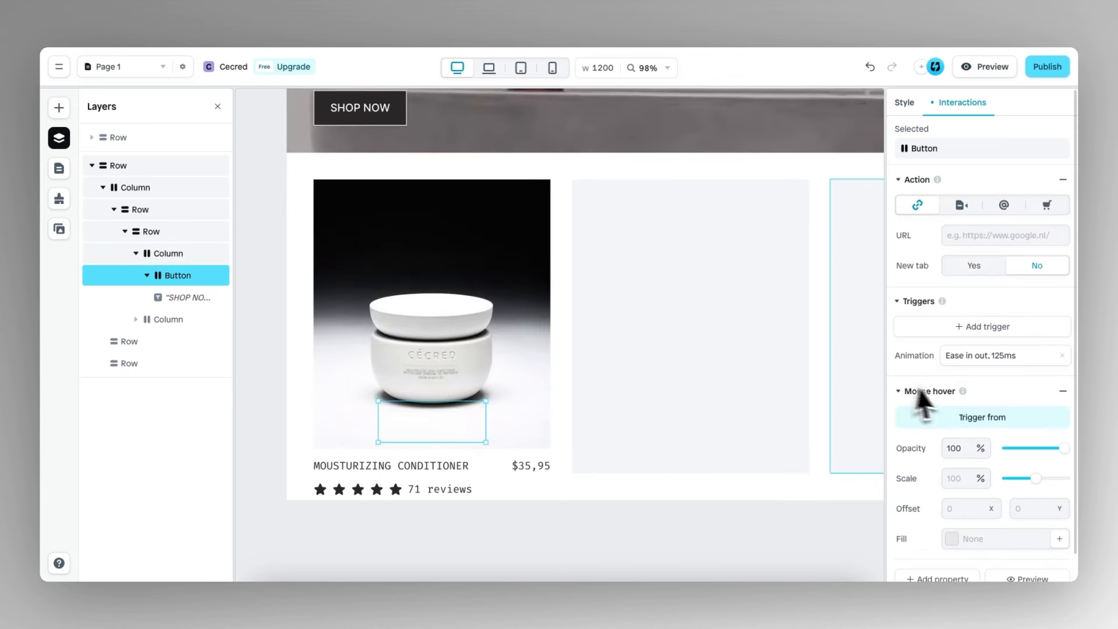
scroll(930, 407, "down", 1)
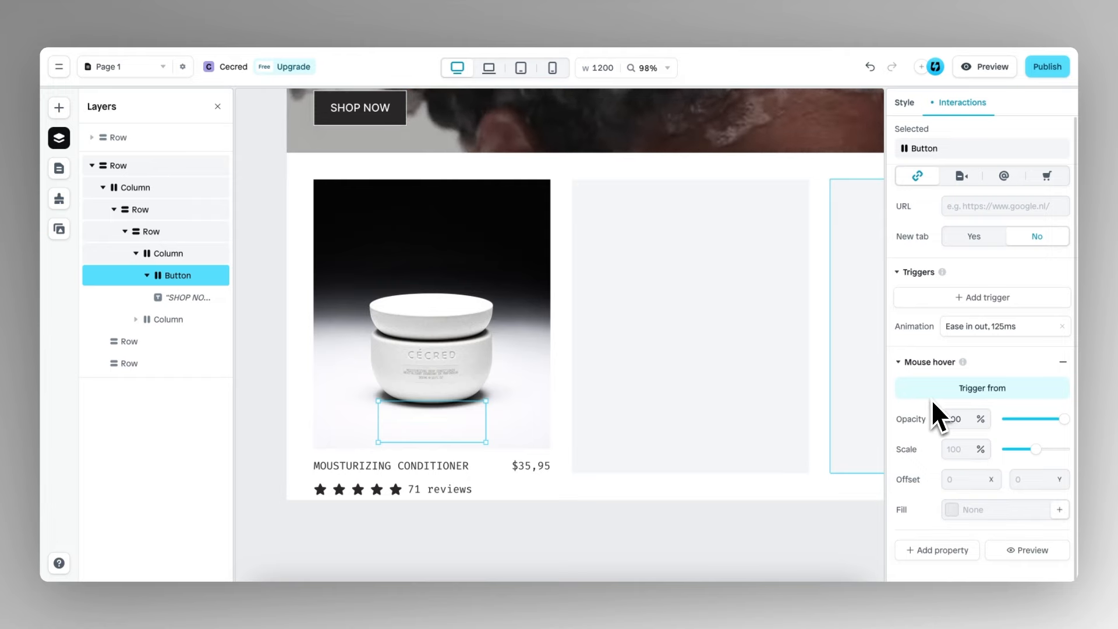
left_click(990, 68)
scroll(824, 326, "down", 5)
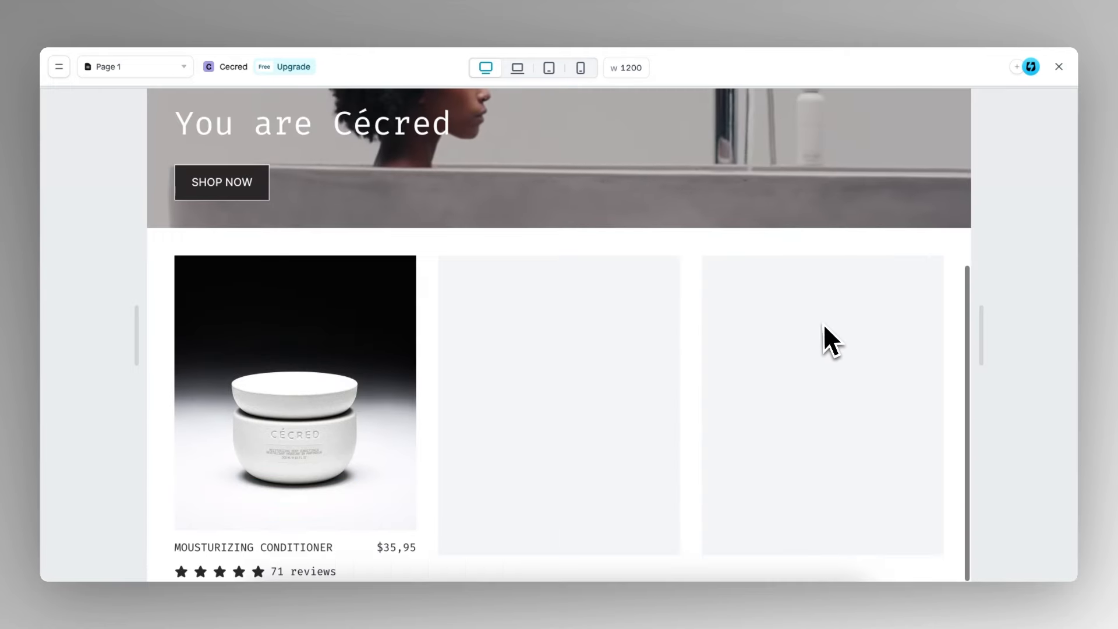
mouse_move(431, 361)
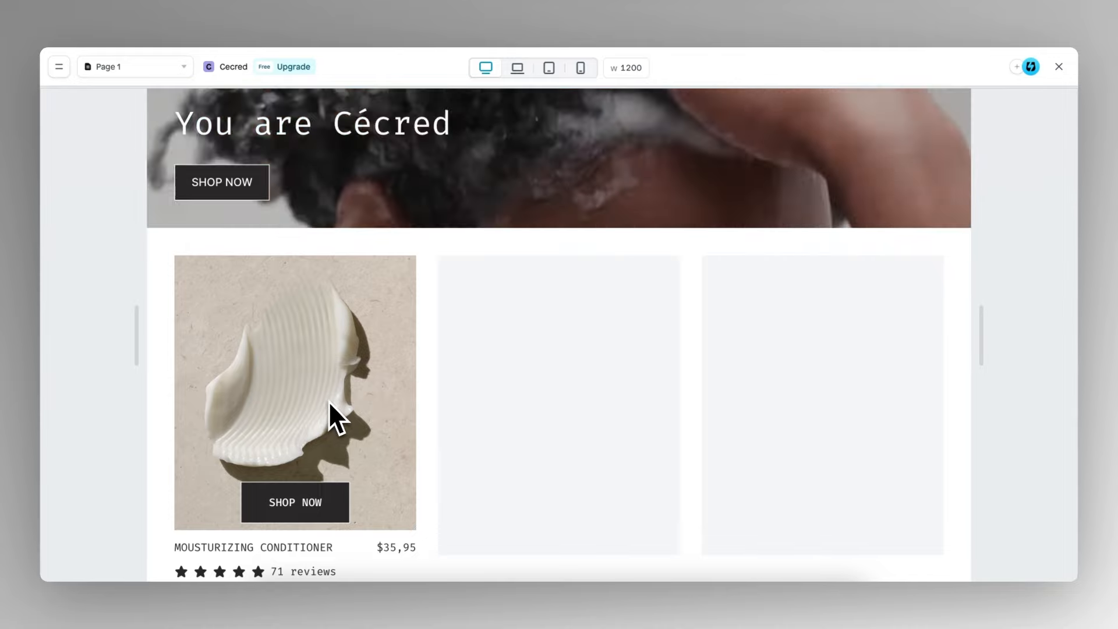
left_click(1059, 66)
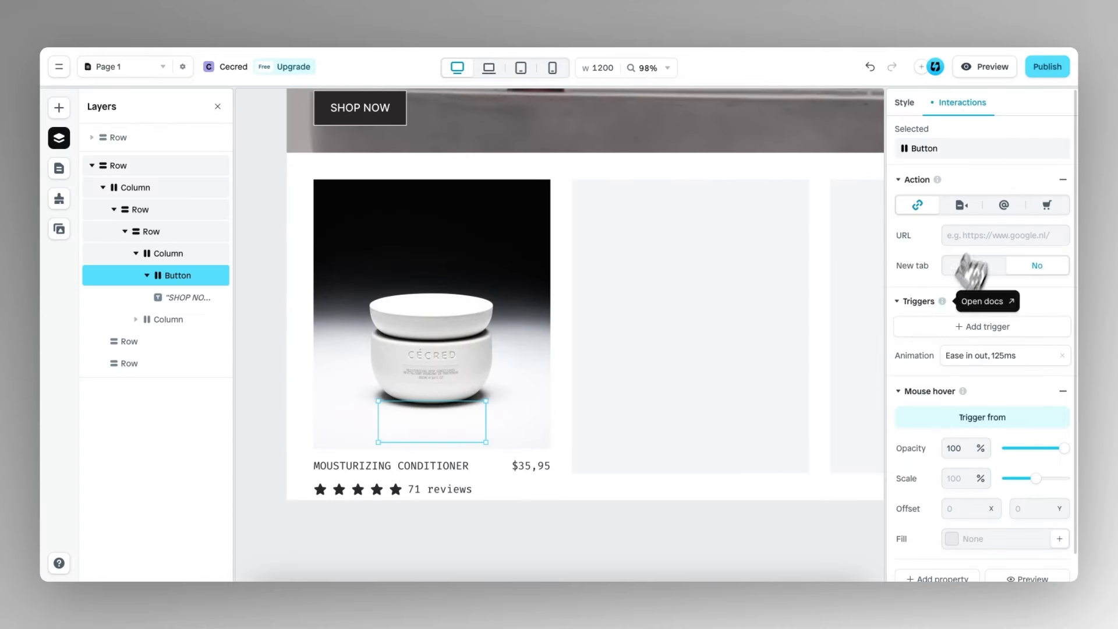
Step: Set the hover animation speed of the product image button to 250 ms
left_click(962, 360)
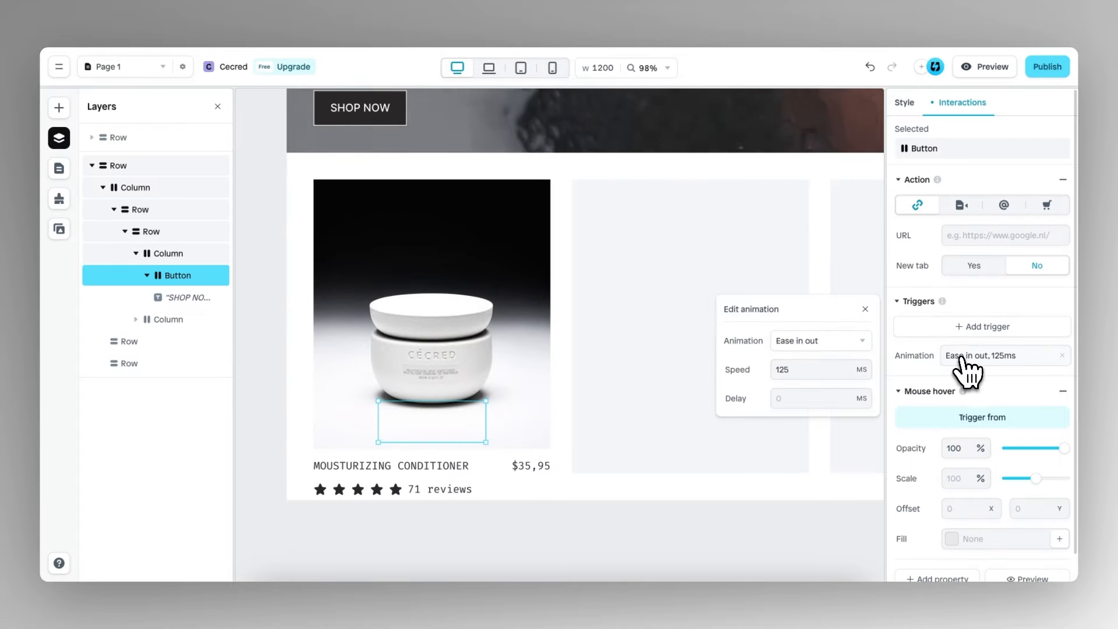
left_click_drag(818, 369, 770, 379)
type("250")
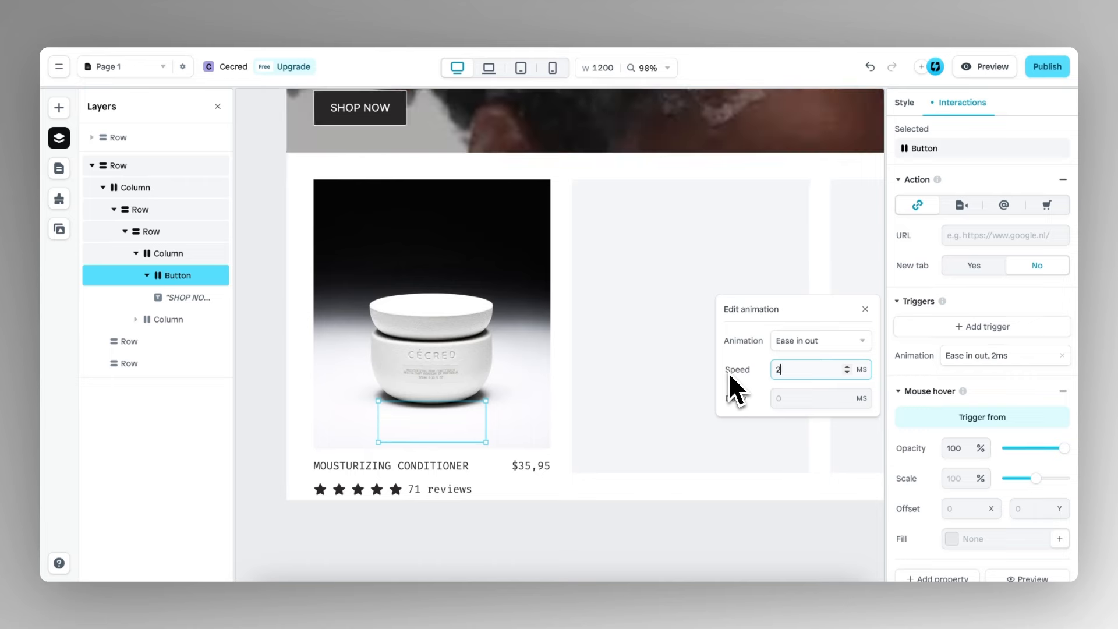
left_click(864, 309)
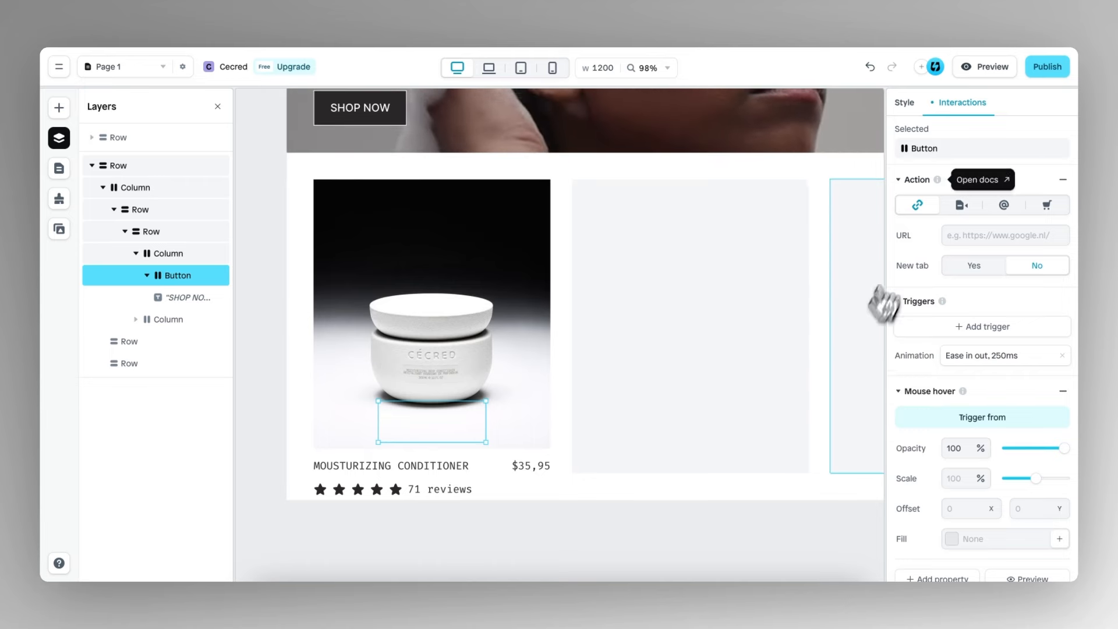
Step: Preview the page again to examine the button's slower hover animation on the product image
left_click(990, 68)
scroll(929, 338, "down", 5)
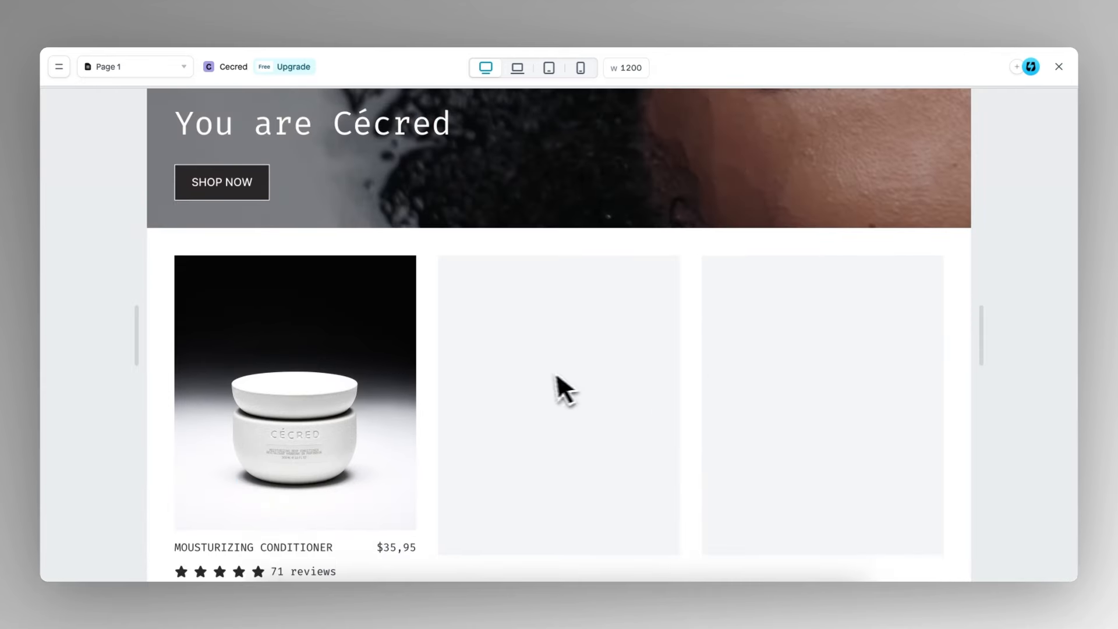
mouse_move(359, 407)
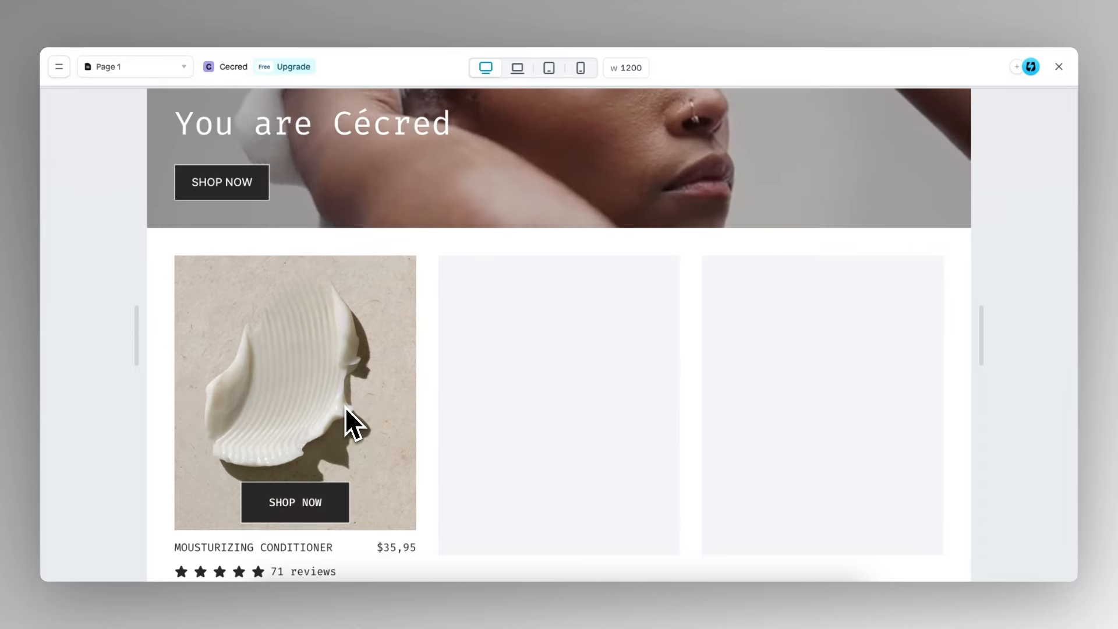
left_click(1058, 66)
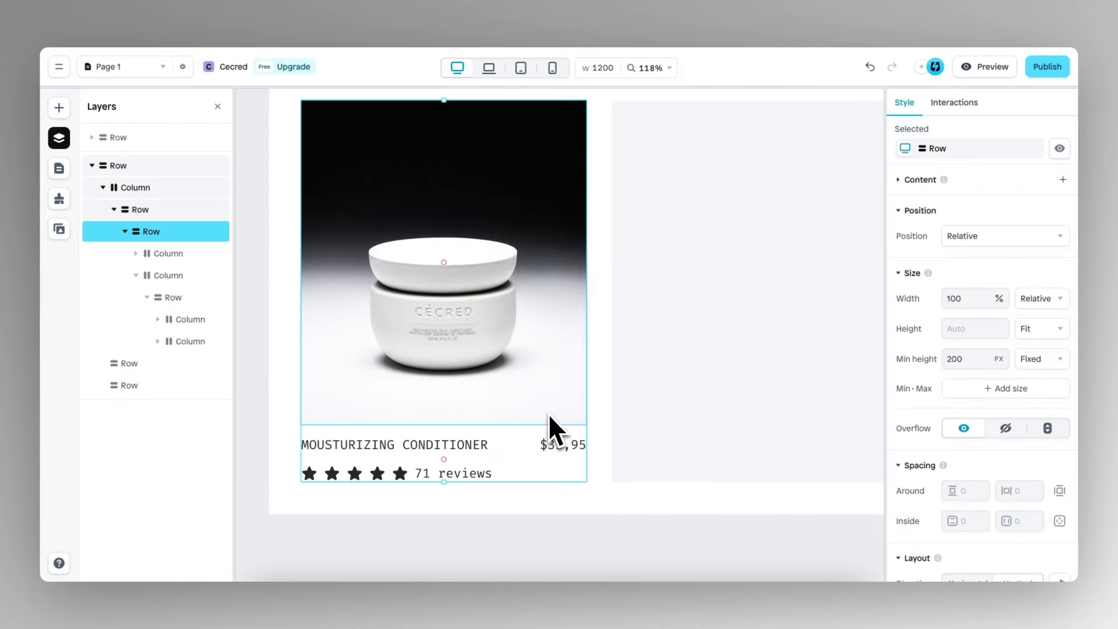
Step: Set the text size of the "MOUSTURIZING CONDITIONER" product name to 14 px
scroll(546, 416, "down", 1)
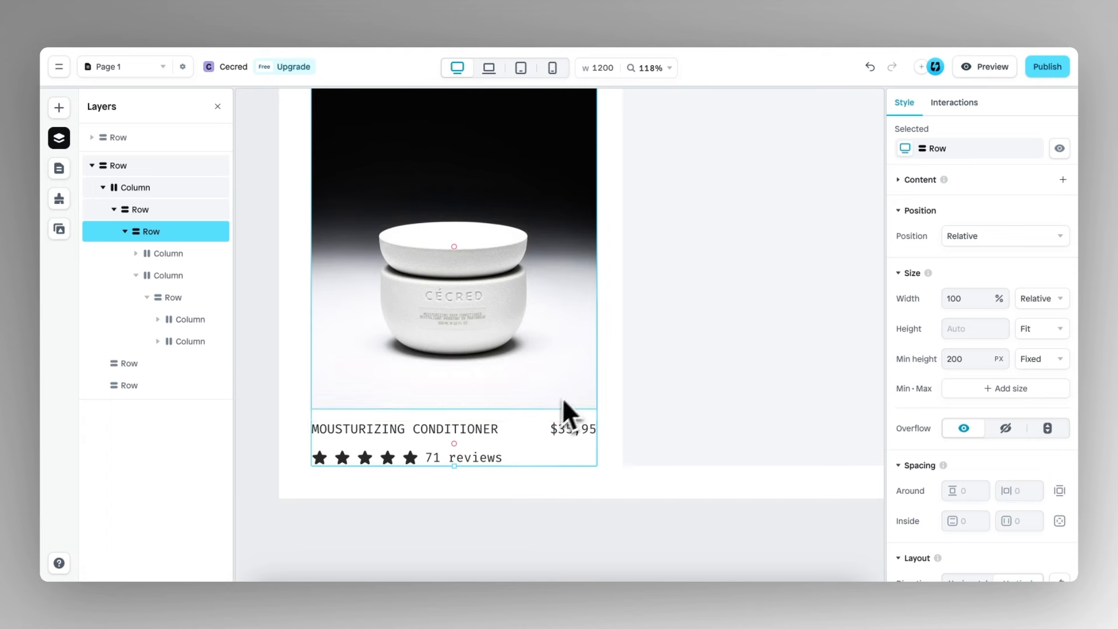
scroll(415, 430, "up", 5)
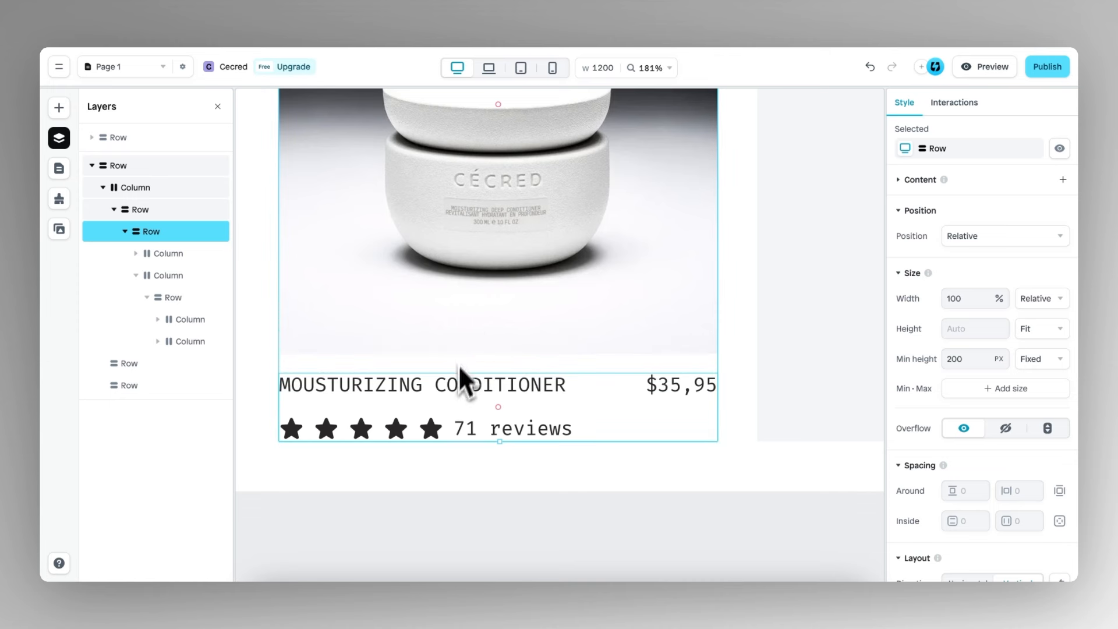
left_click(465, 390)
left_click(458, 390)
left_click(463, 391)
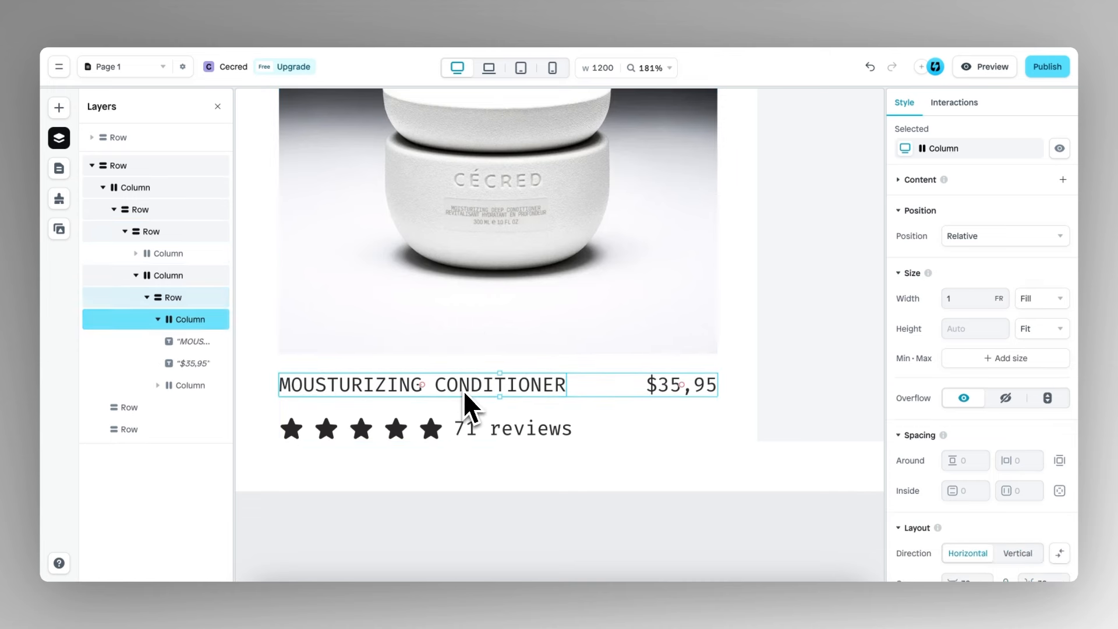
scroll(973, 462, "down", 5)
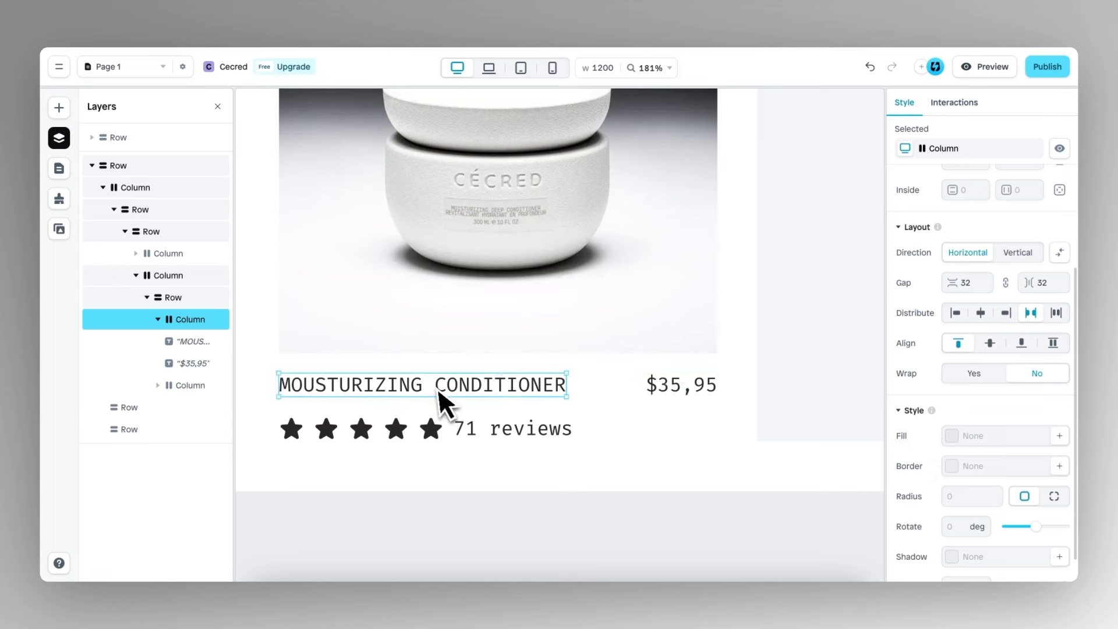
left_click(440, 390)
scroll(979, 428, "down", 4)
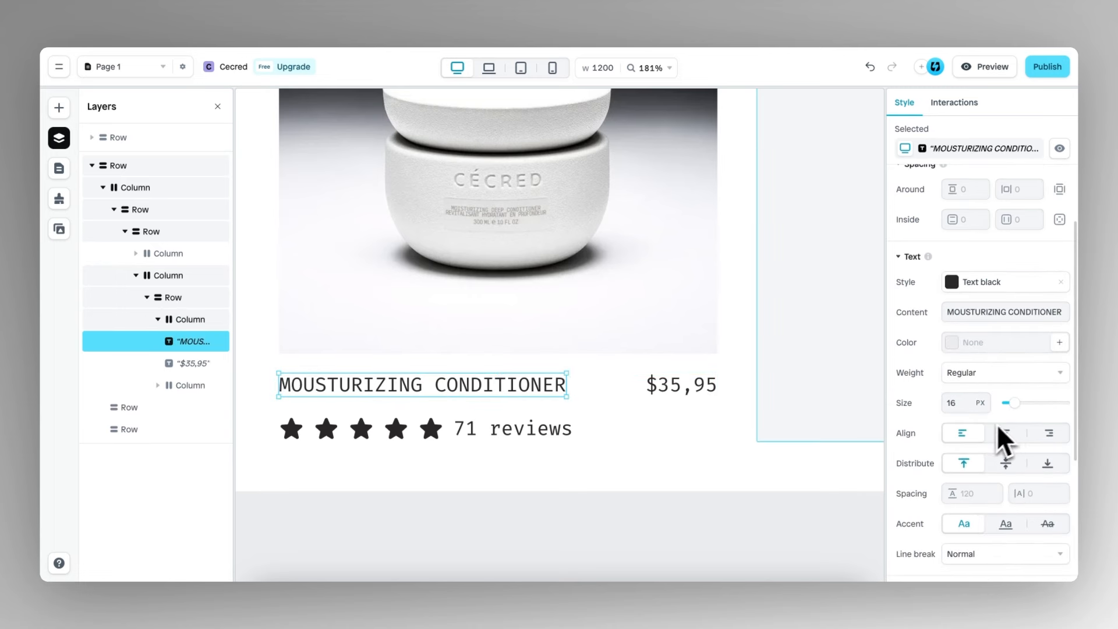
left_click(966, 406)
left_click(966, 407)
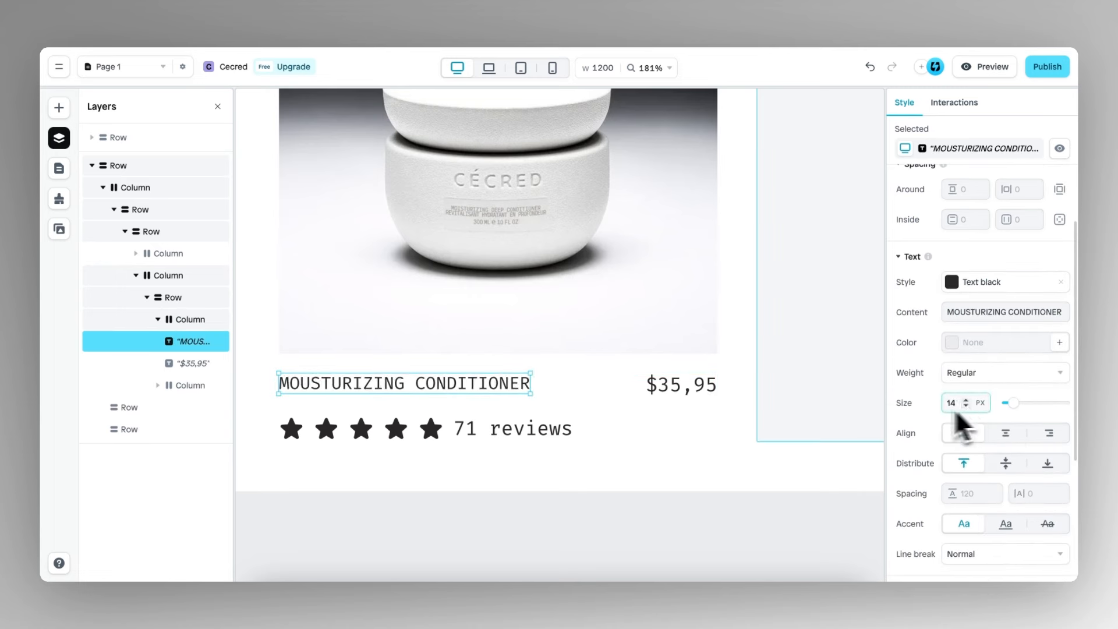
Step: Set the text size of the product card's price to 14 px
left_click(684, 389)
scroll(953, 405, "down", 8)
left_click(966, 371)
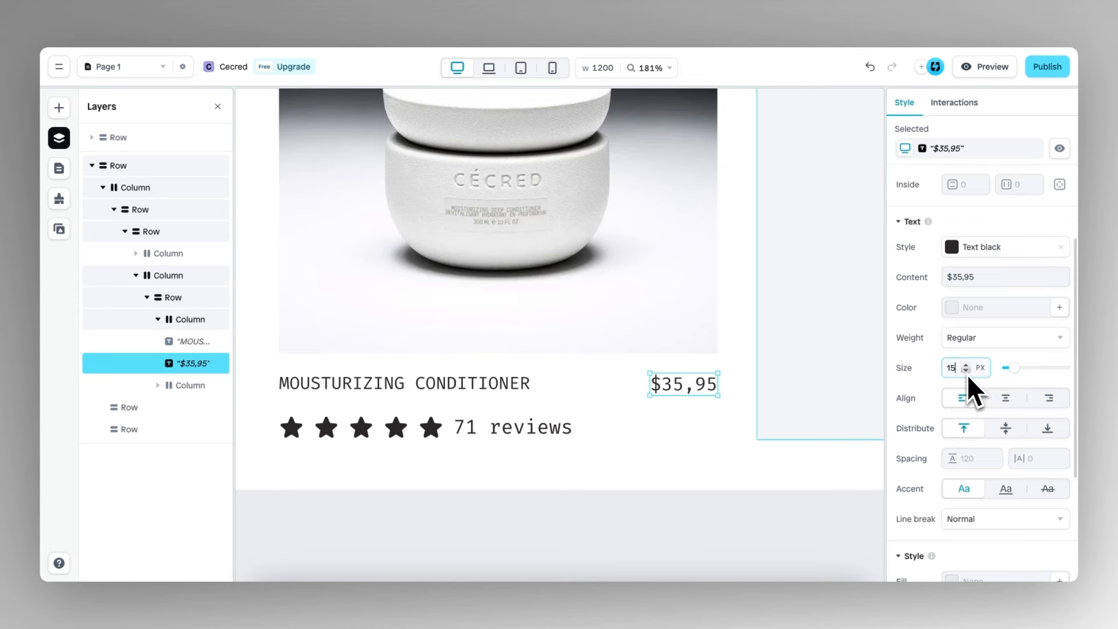
left_click(966, 371)
Step: Set the text size of the "71 reviews" label beside the stars to 14 px
left_click(521, 430)
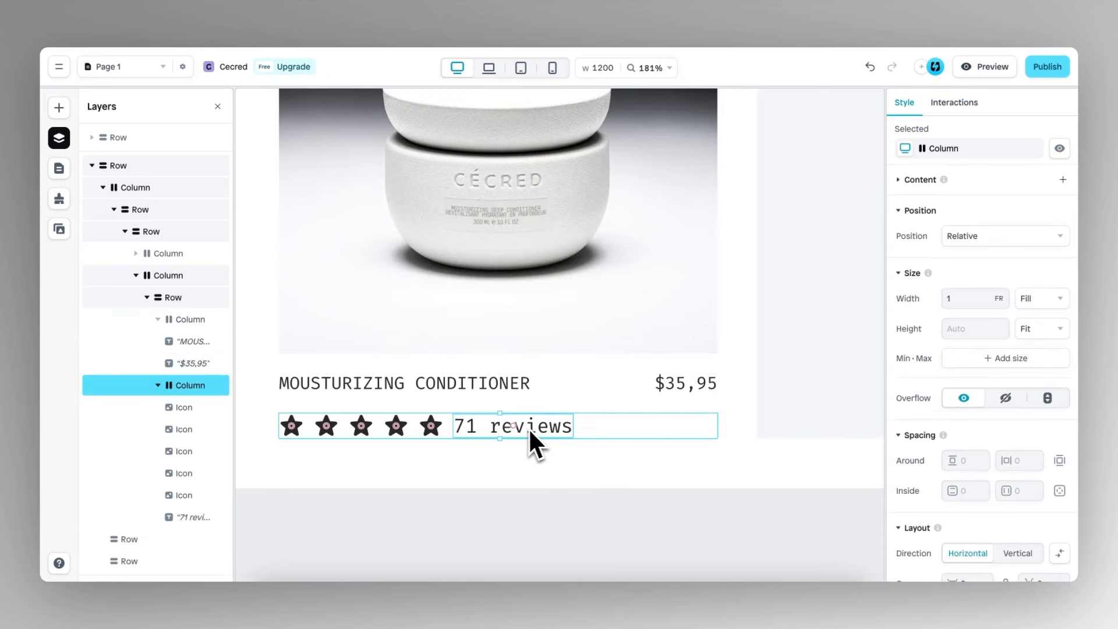
left_click(529, 428)
scroll(910, 394, "down", 5)
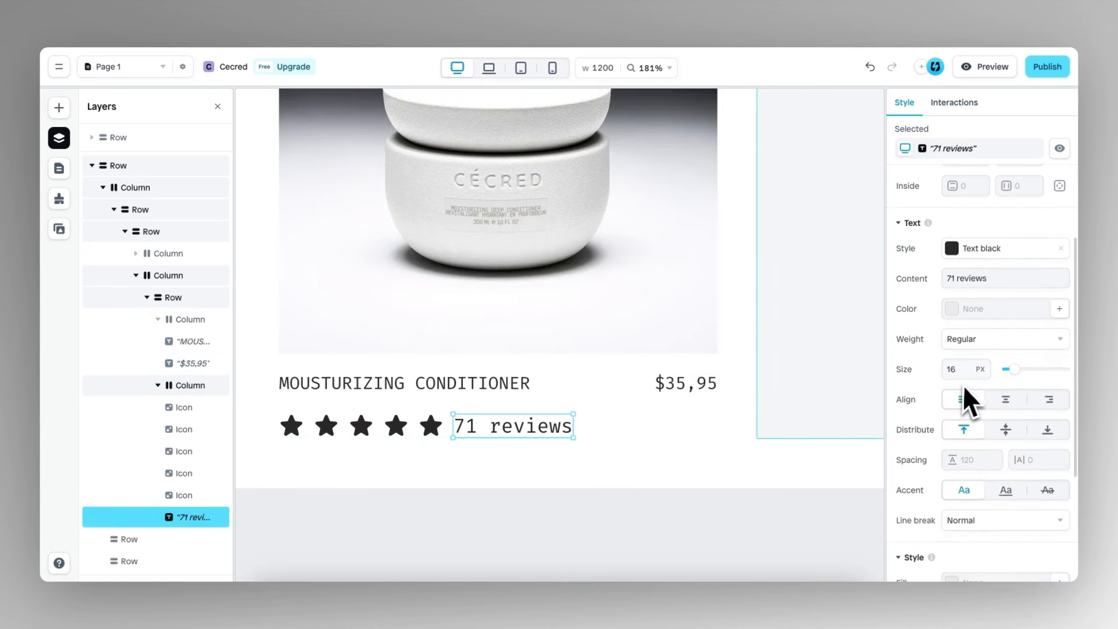
left_click(966, 372)
left_click(966, 373)
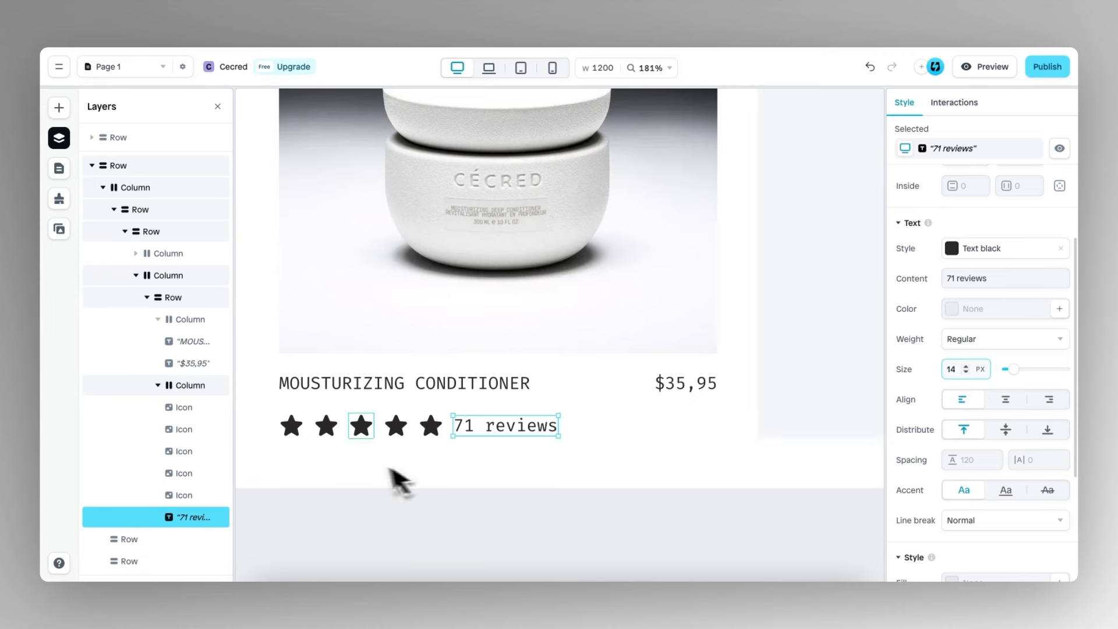
Step: Resize the star icons in the product card's rating row to 16 px
left_click(293, 426)
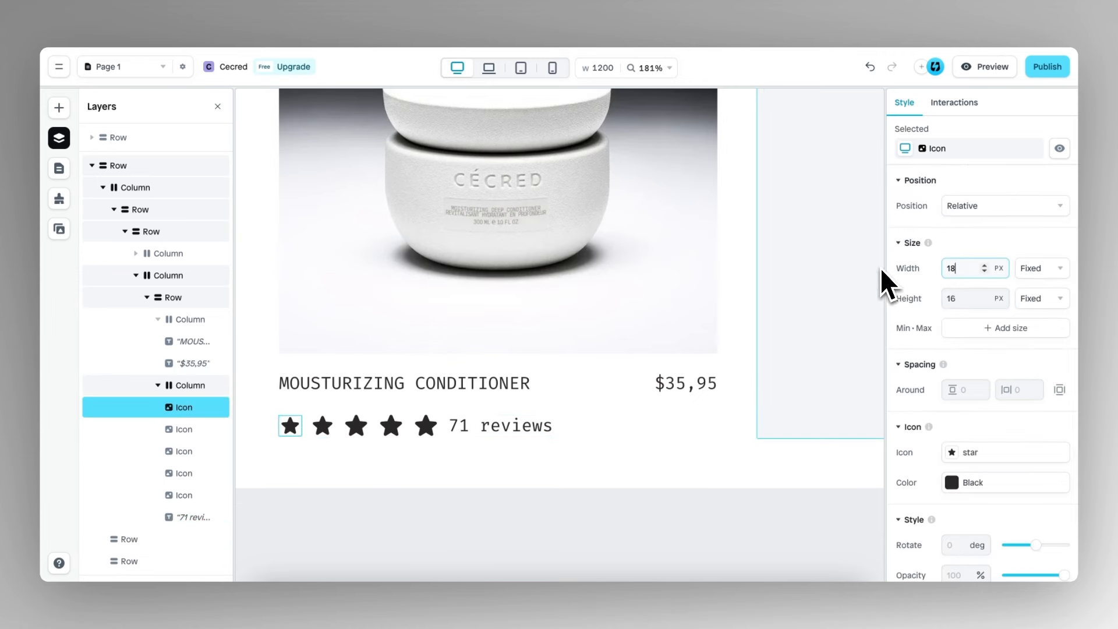
right_click(400, 449)
Step: Set the gap of the rating column holding the five stars and the reviews label to 4
scroll(435, 443, "down", 1)
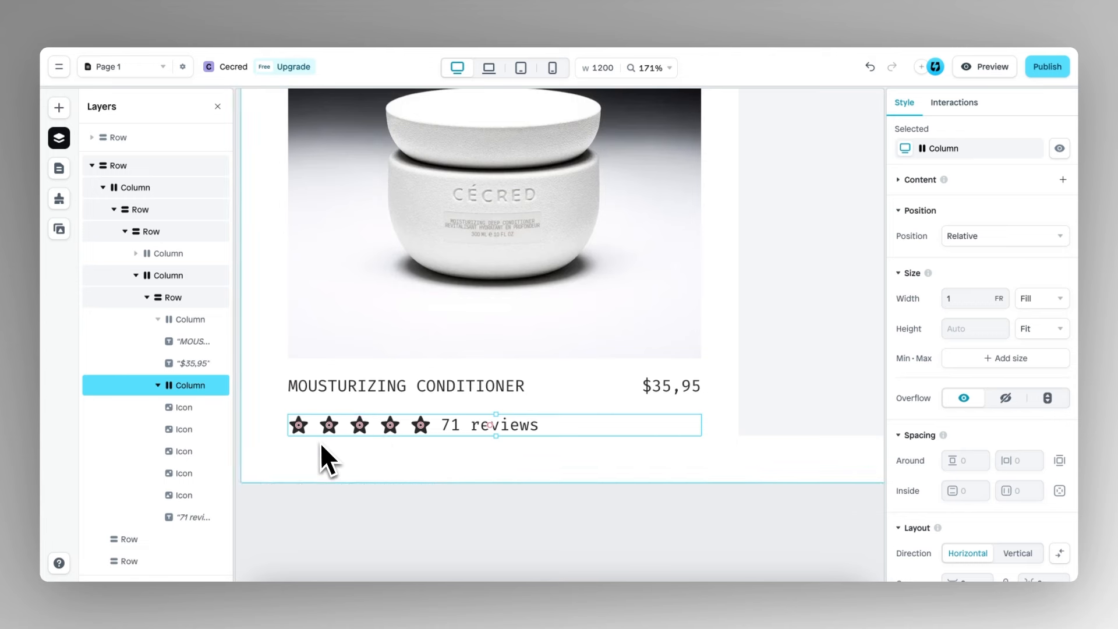
scroll(321, 445, "up", 5)
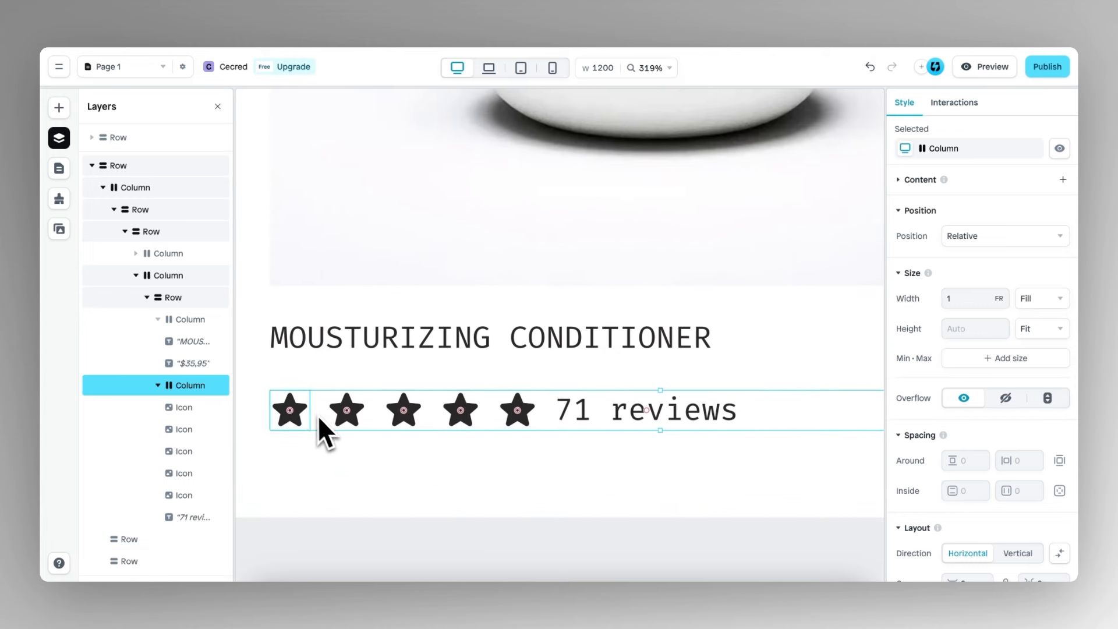
scroll(923, 467, "down", 4)
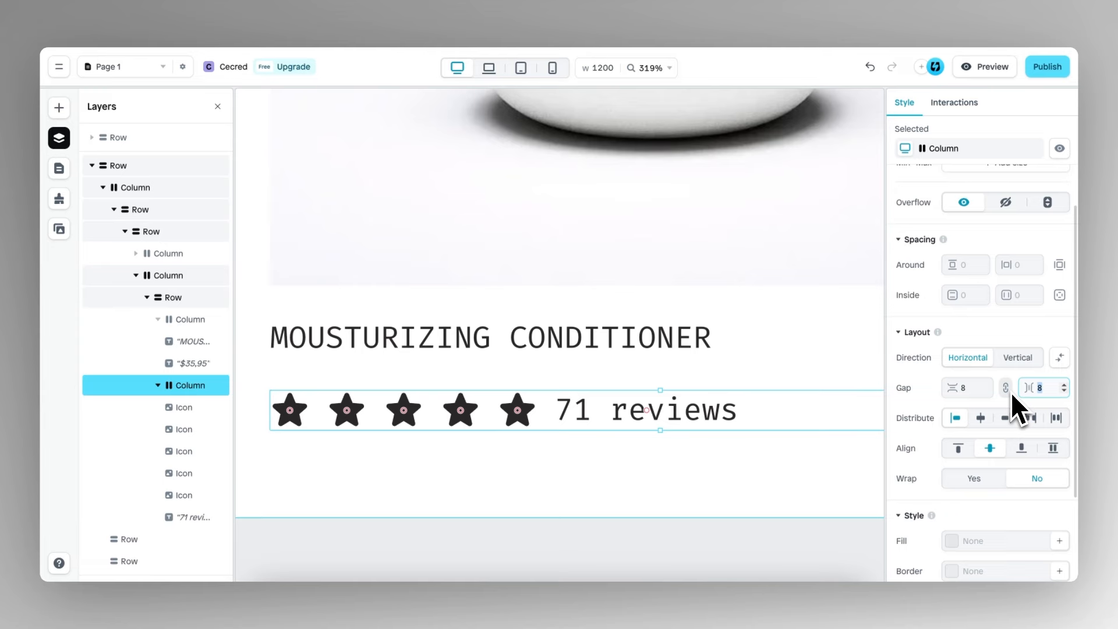
type("4")
scroll(583, 431, "down", 5)
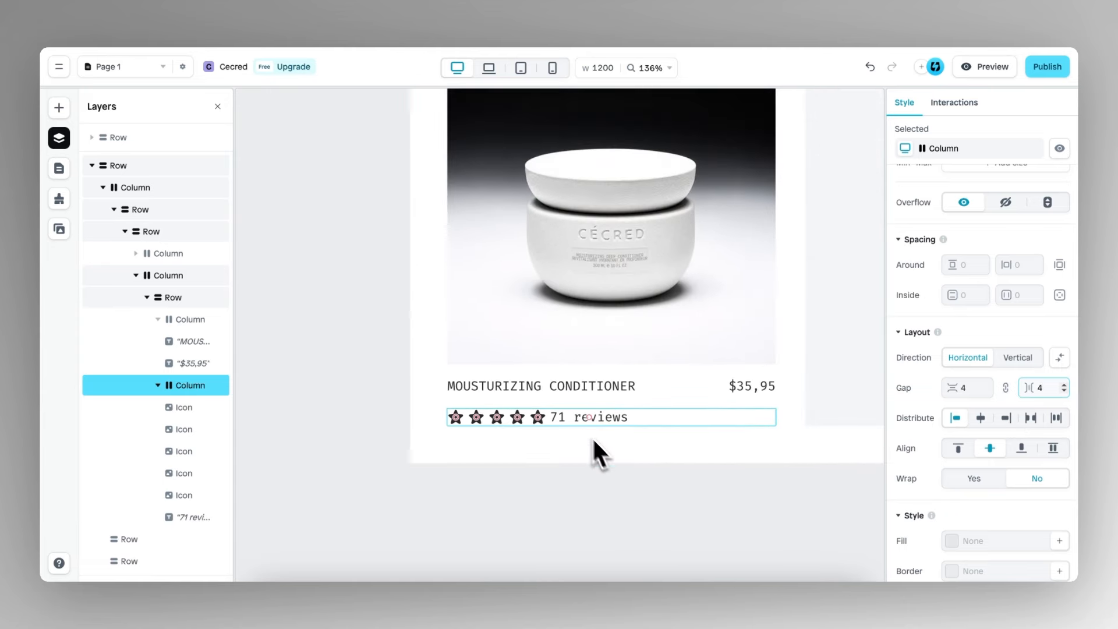
left_click(608, 466)
left_click(528, 469)
left_click(509, 471)
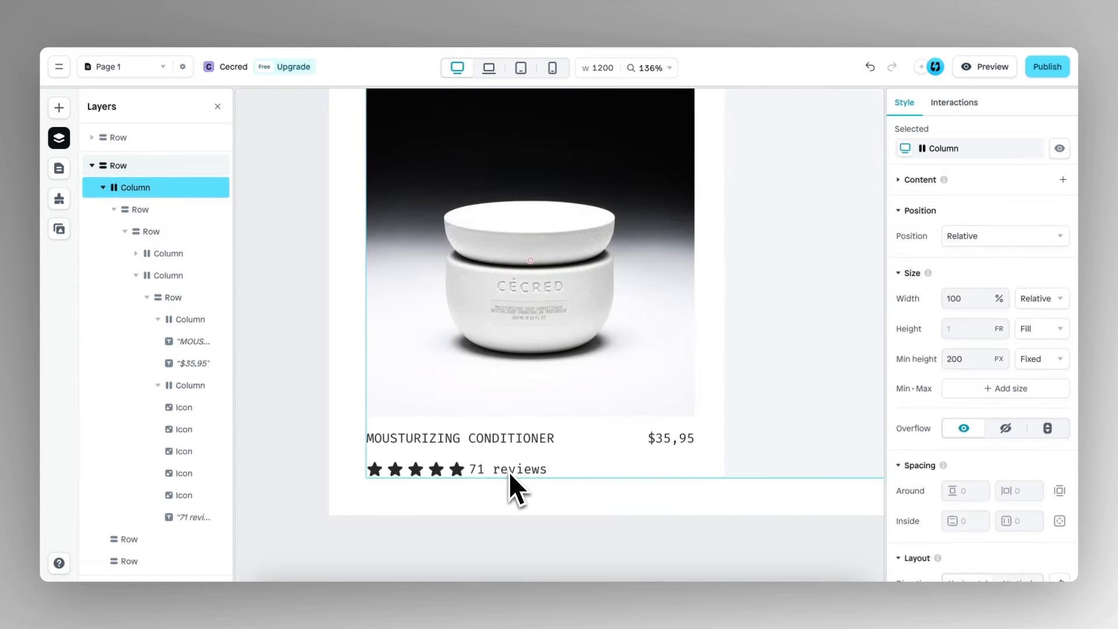
Step: Set the vertical gap to 10 in the row holding the conditioner's name, price and reviews
left_click(481, 455)
scroll(470, 447, "up", 5)
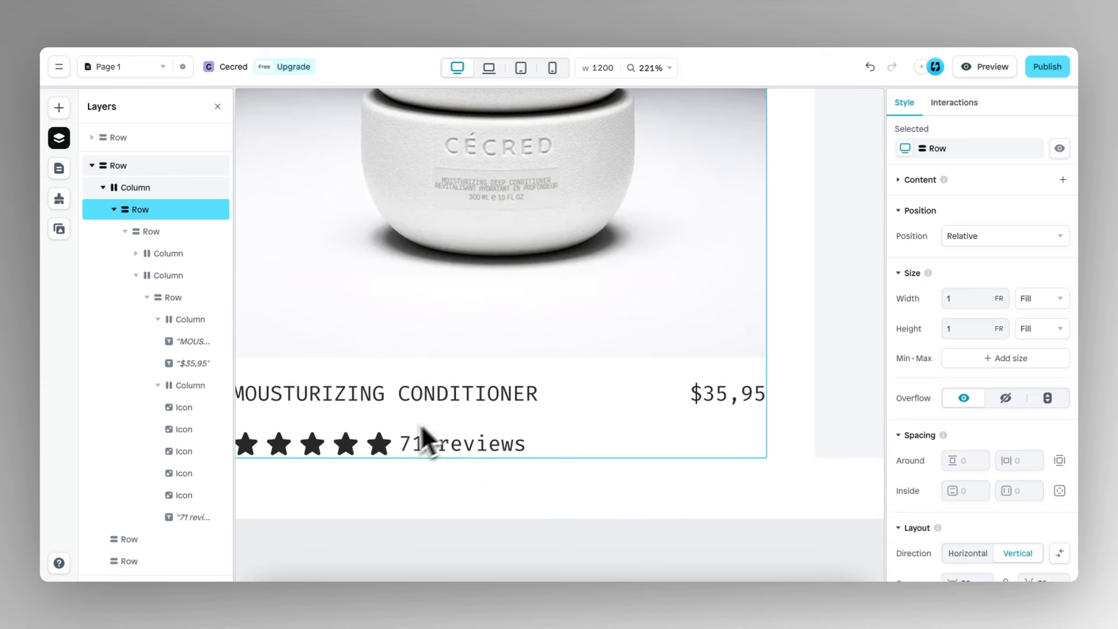
left_click(470, 405)
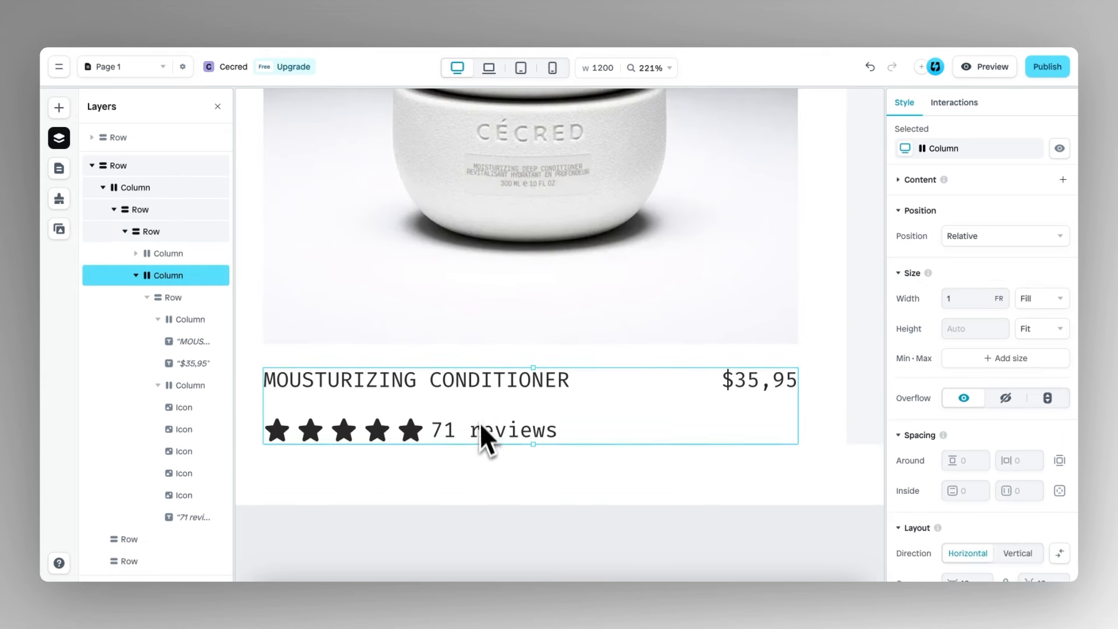
scroll(943, 449, "down", 4)
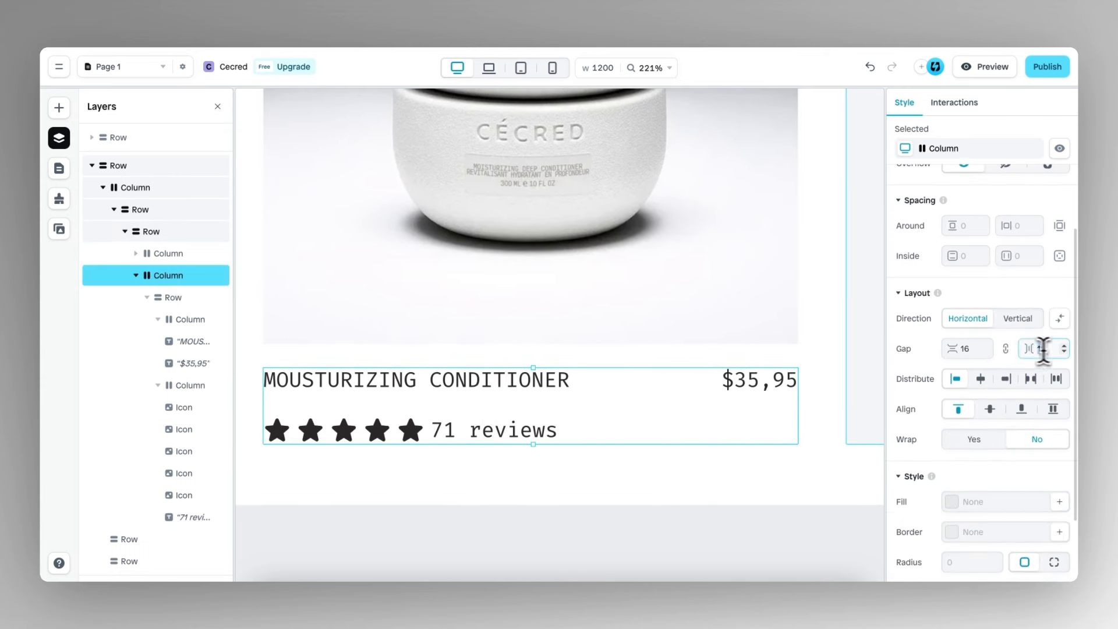
key("Return")
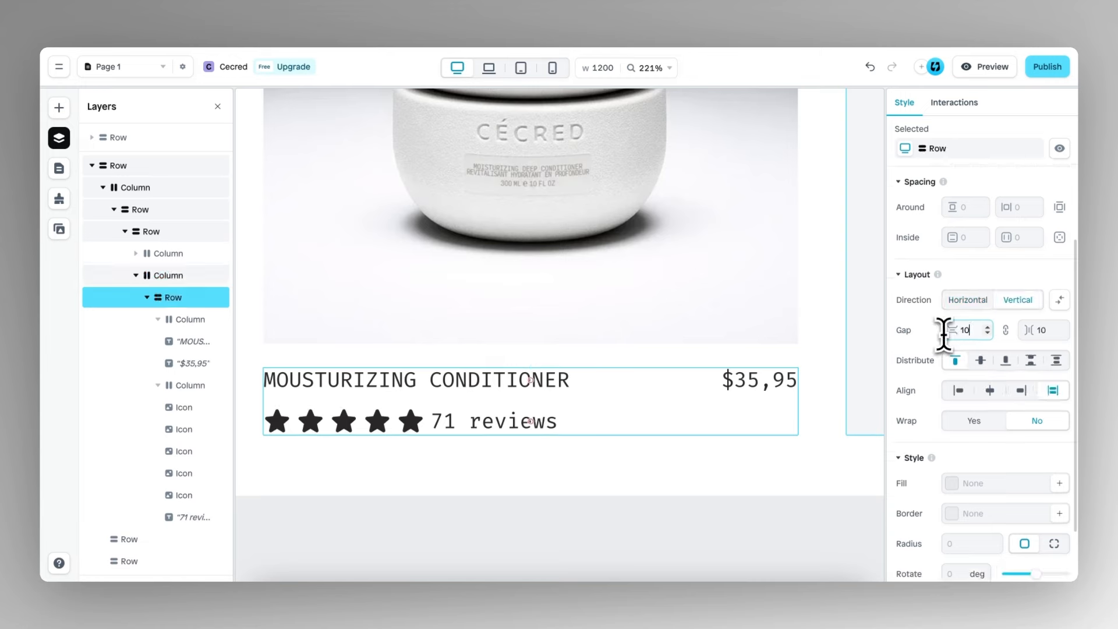
left_click(965, 330)
type("10")
scroll(425, 399, "down", 5)
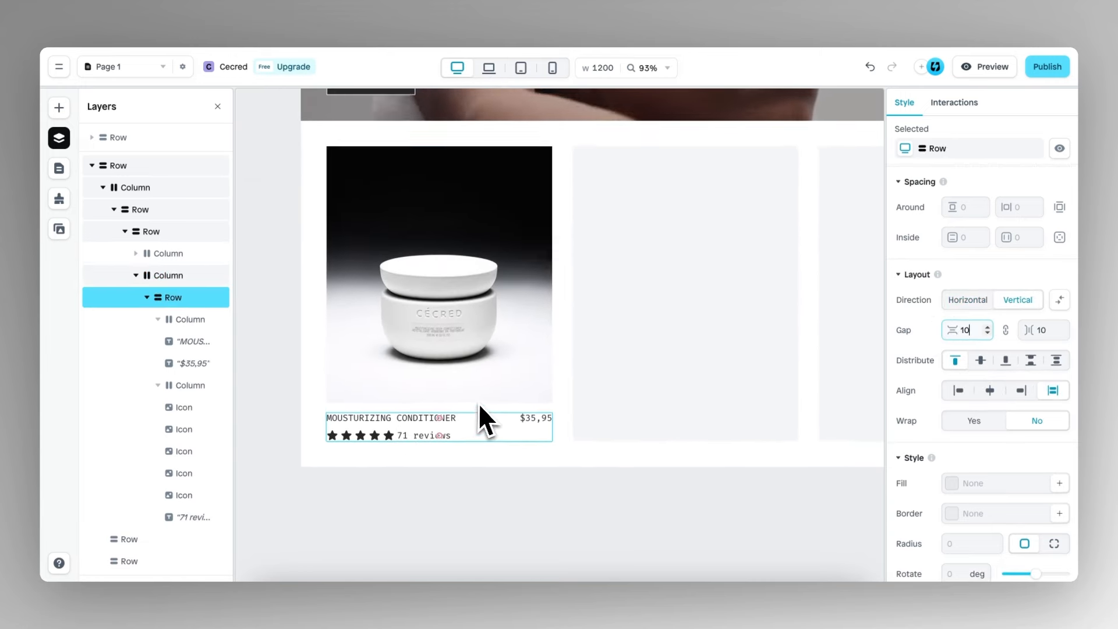
Step: Duplicate the conditioner product card to fill all three slots in place of the two empty placeholder rows
left_click(482, 368)
left_click(543, 488)
scroll(544, 488, "down", 3)
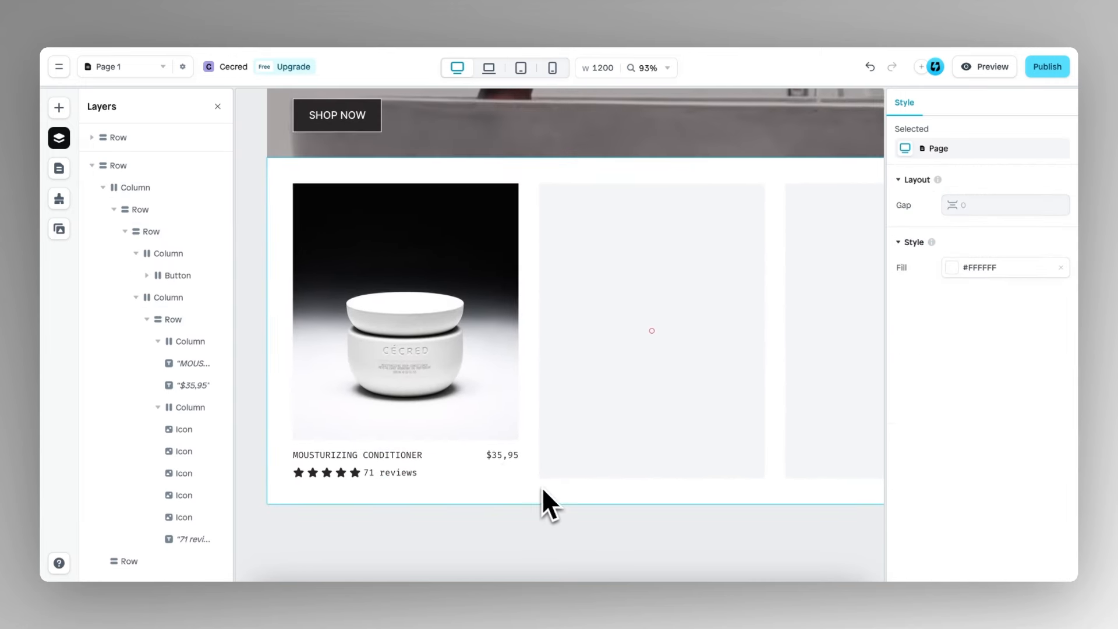
scroll(449, 418, "down", 2)
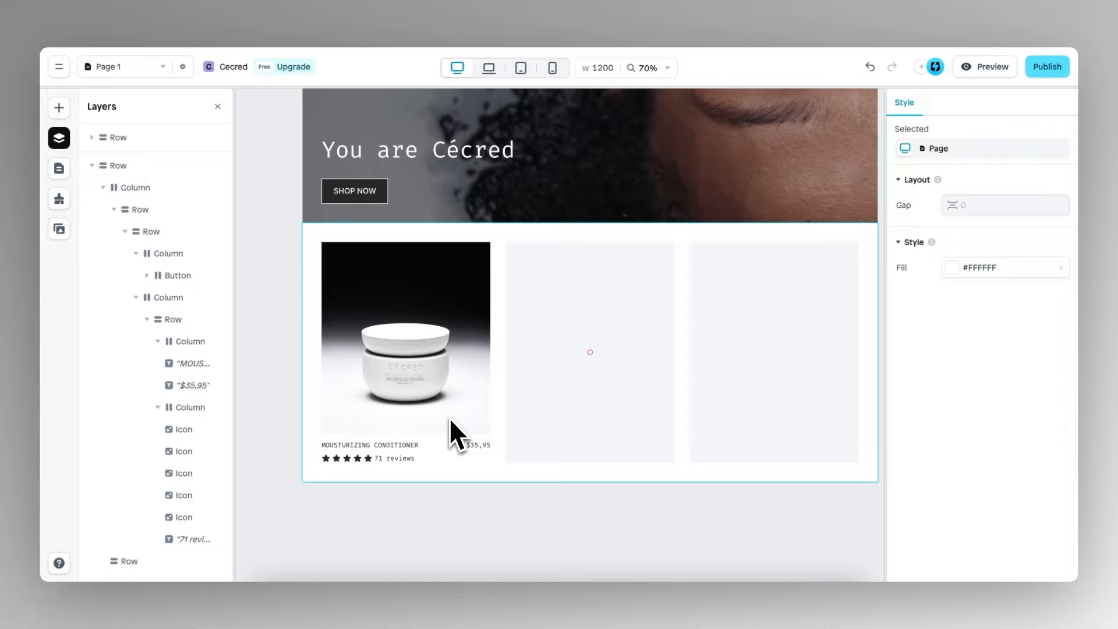
left_click(420, 392)
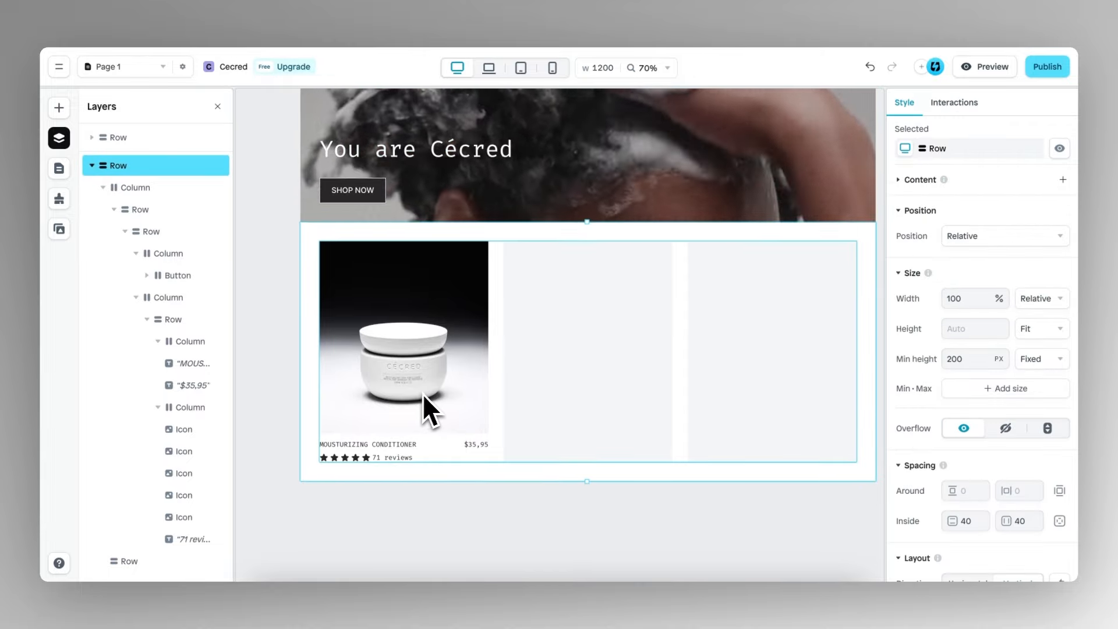
left_click(404, 382)
right_click(143, 210)
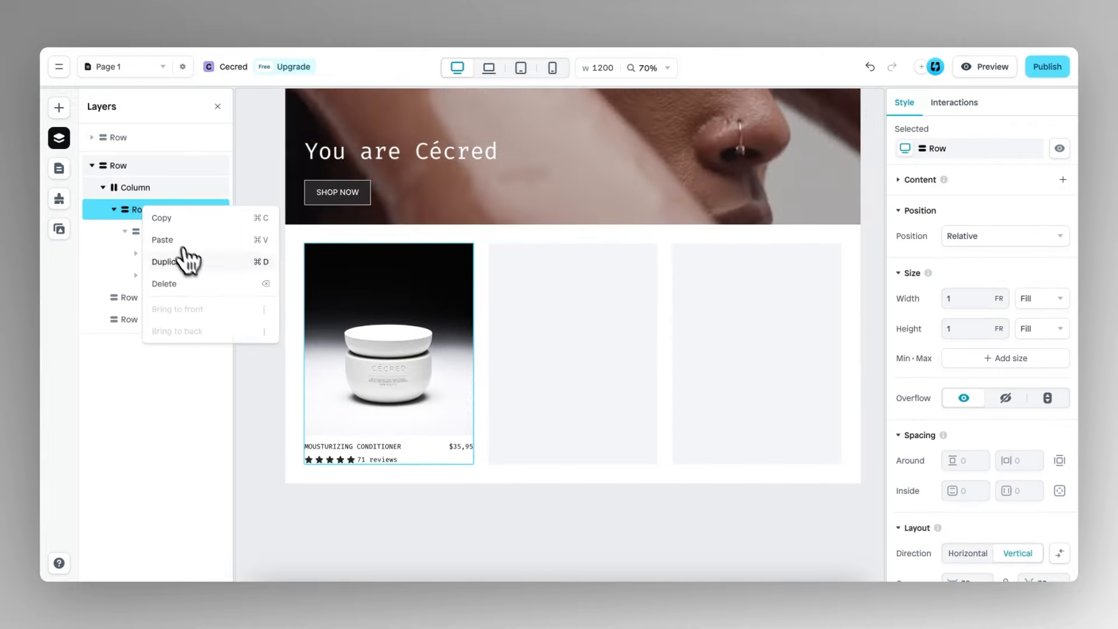
left_click(187, 257)
left_click(544, 320)
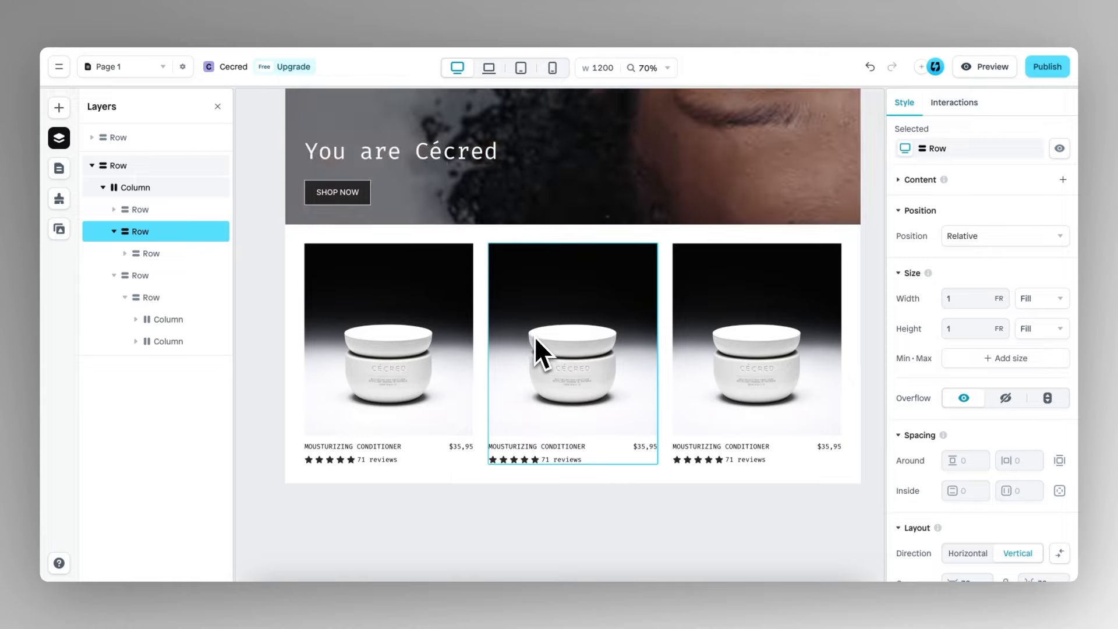
Step: Turn the middle card into HYDRATING SHAMPOO, with the shampoo bottle image, 121 reviews and a price of $28,95
scroll(540, 340, "up", 5)
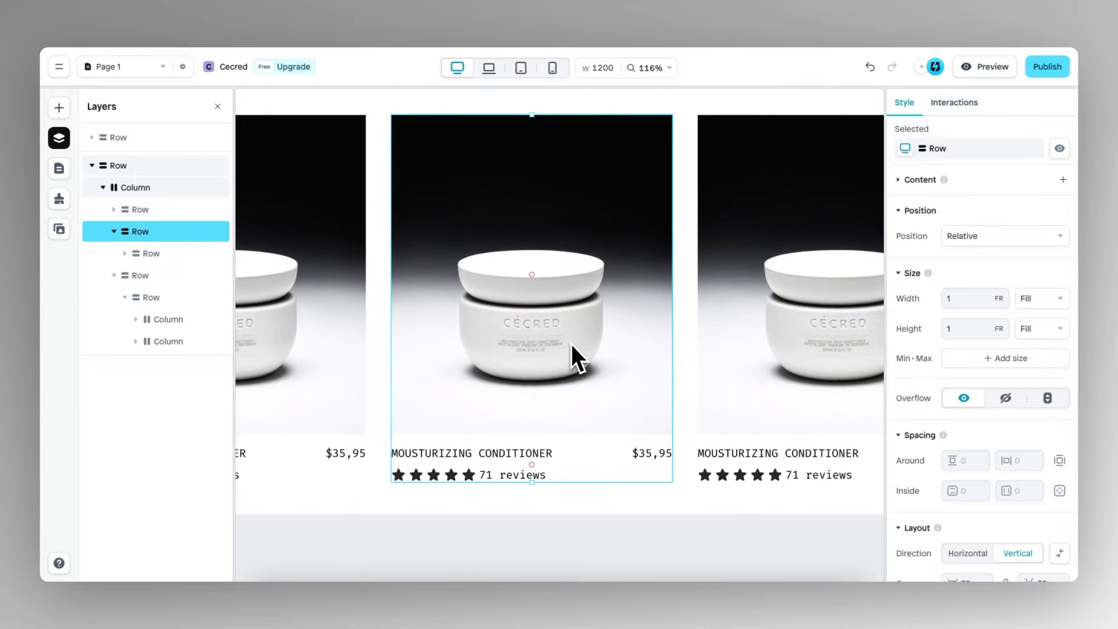
left_click(571, 345)
left_click(670, 362)
scroll(978, 350, "down", 5)
left_click(960, 417)
left_click(770, 454)
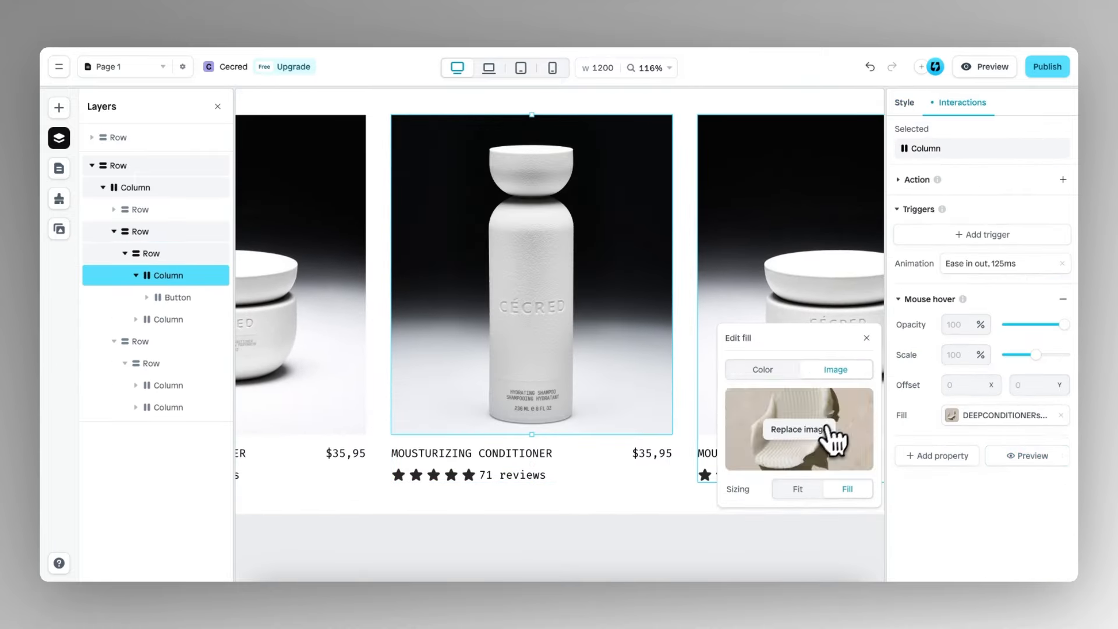
left_click(378, 417)
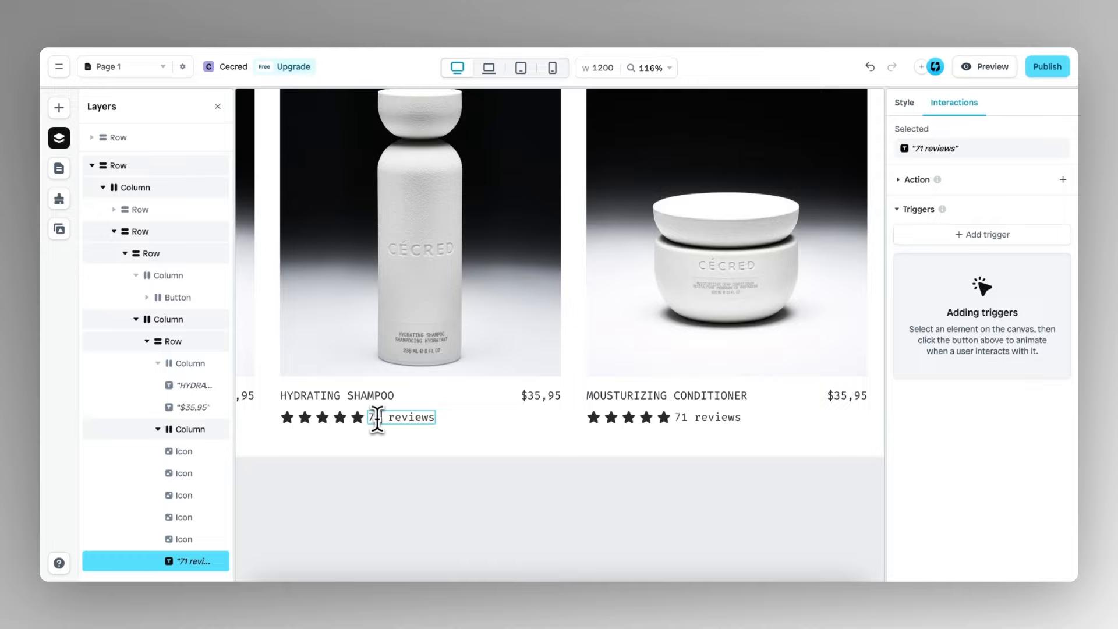
left_click(536, 396)
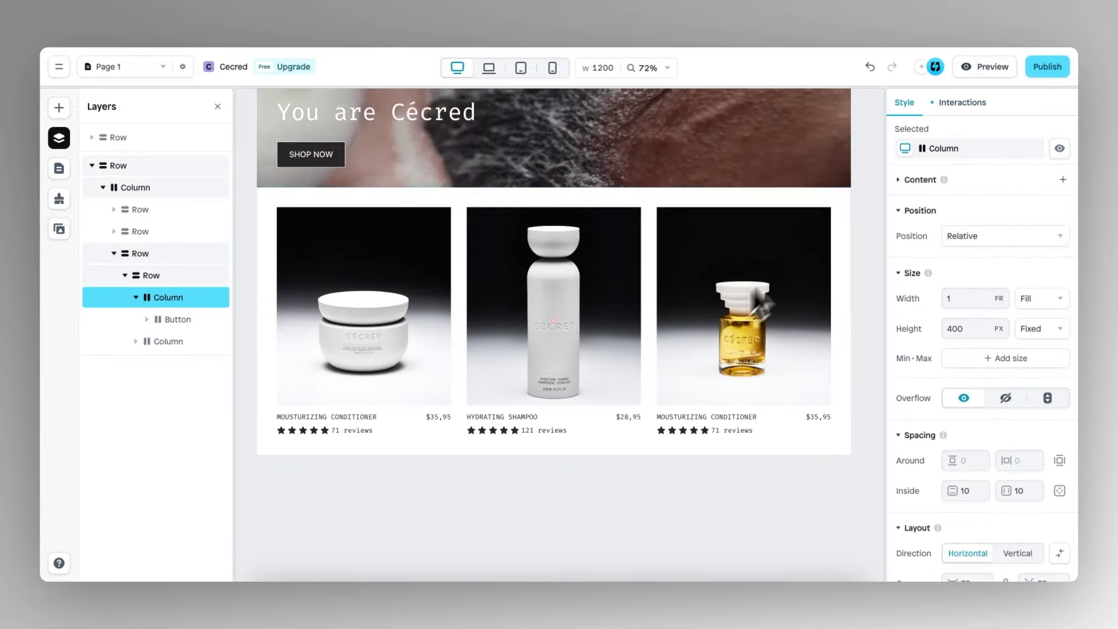
Step: Preview the page and check the hover effect on the product cards, then return to the editor
left_click(992, 68)
scroll(809, 236, "down", 3)
scroll(804, 245, "down", 2)
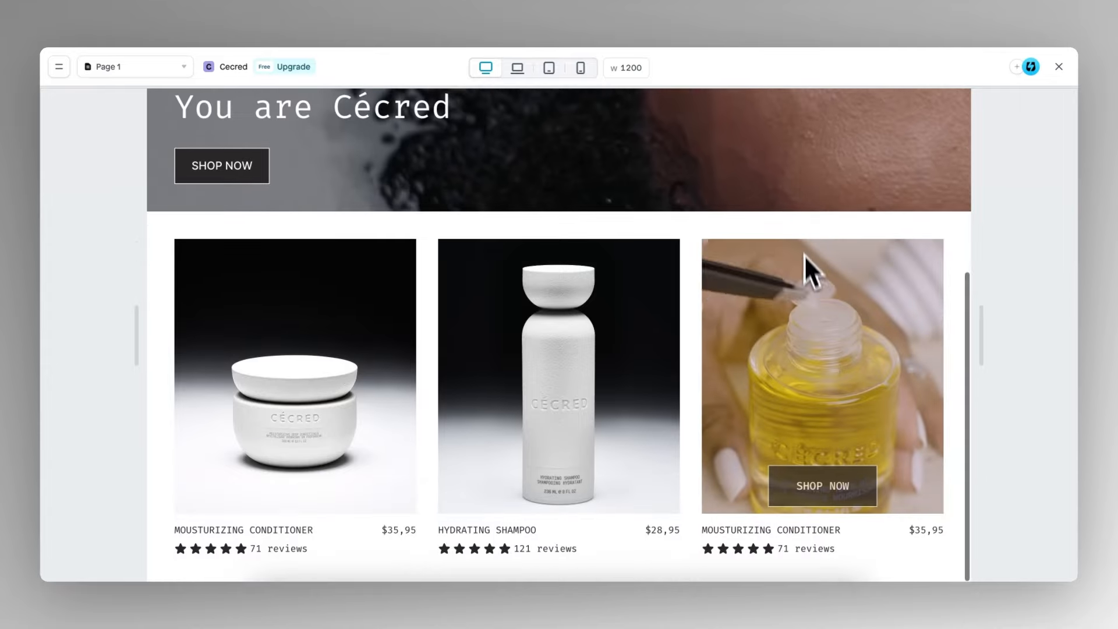
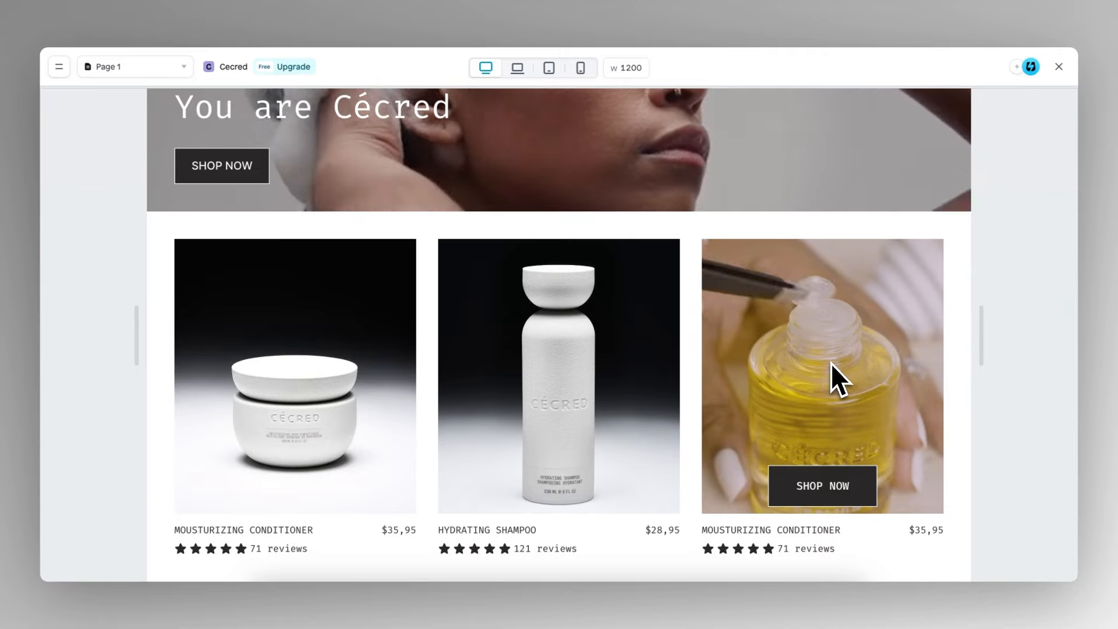
left_click(1059, 67)
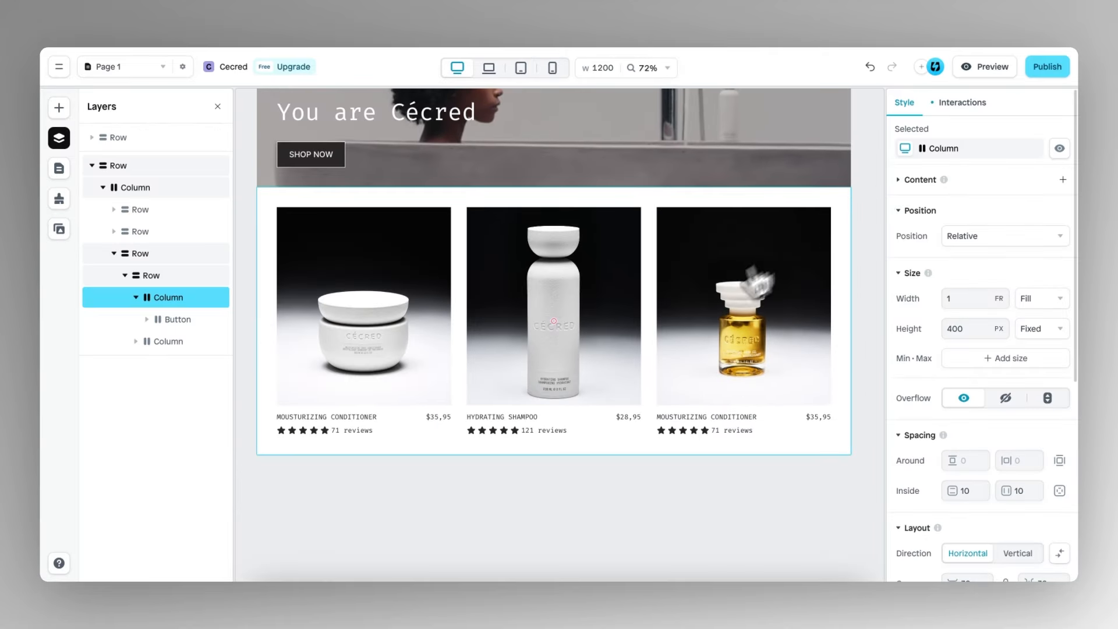
Step: Fill the whole product section row with the saved Background colour style, #E9E9E9
scroll(938, 366, "down", 6)
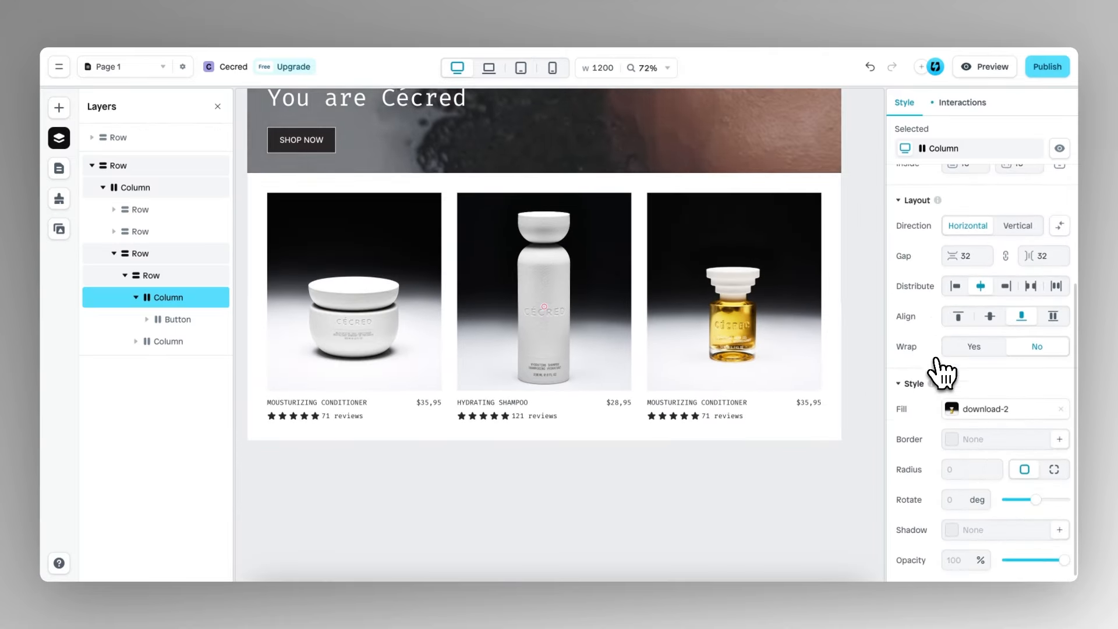
left_click(127, 168)
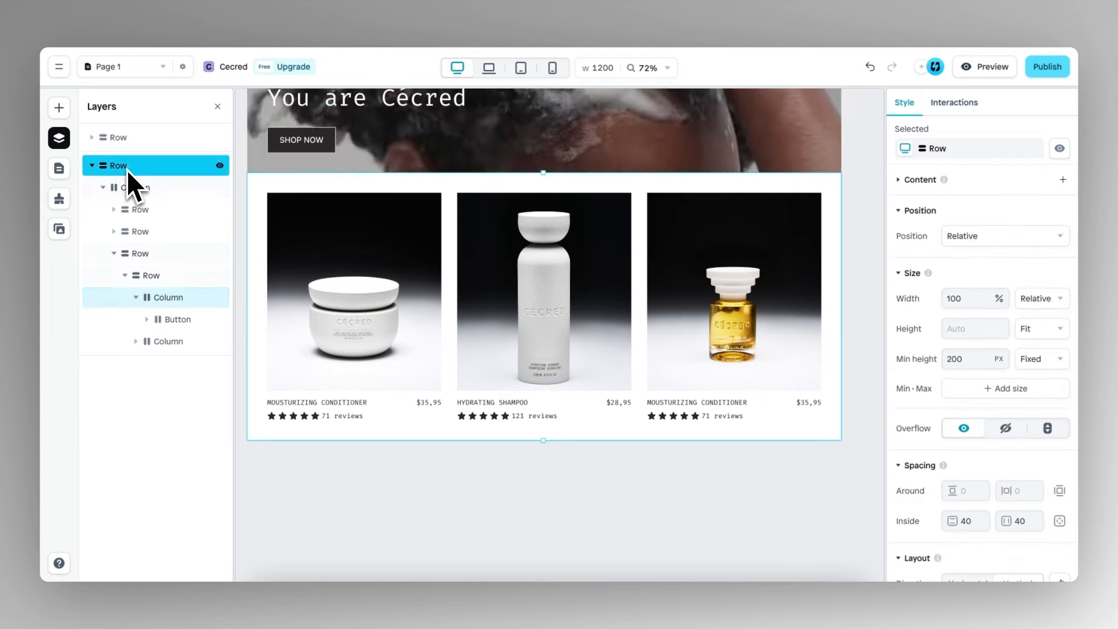
scroll(938, 431, "down", 5)
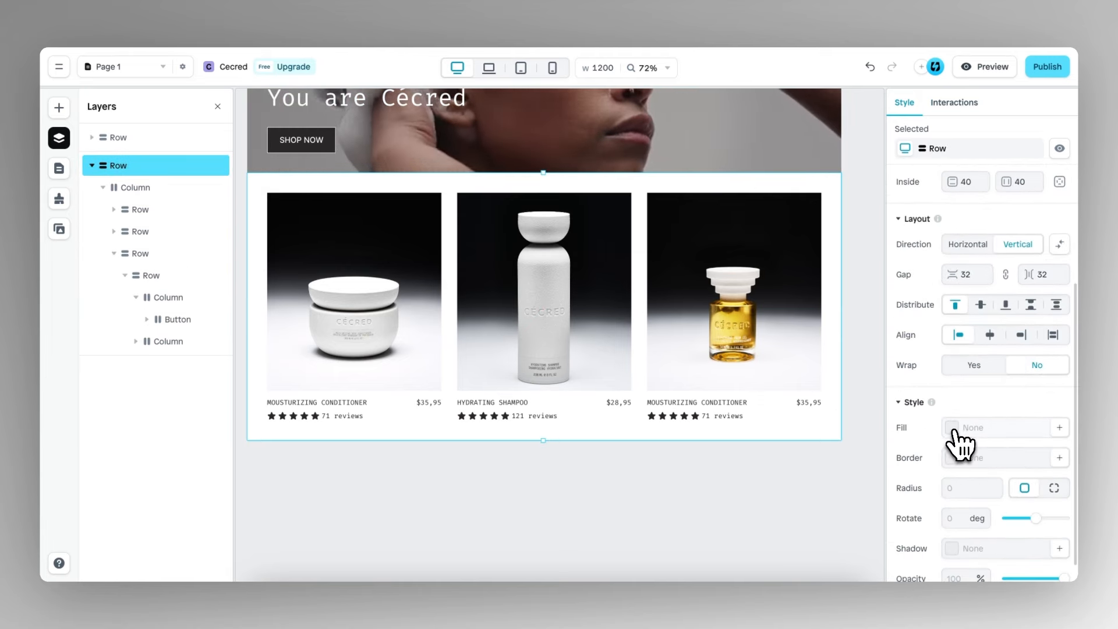
left_click(952, 431)
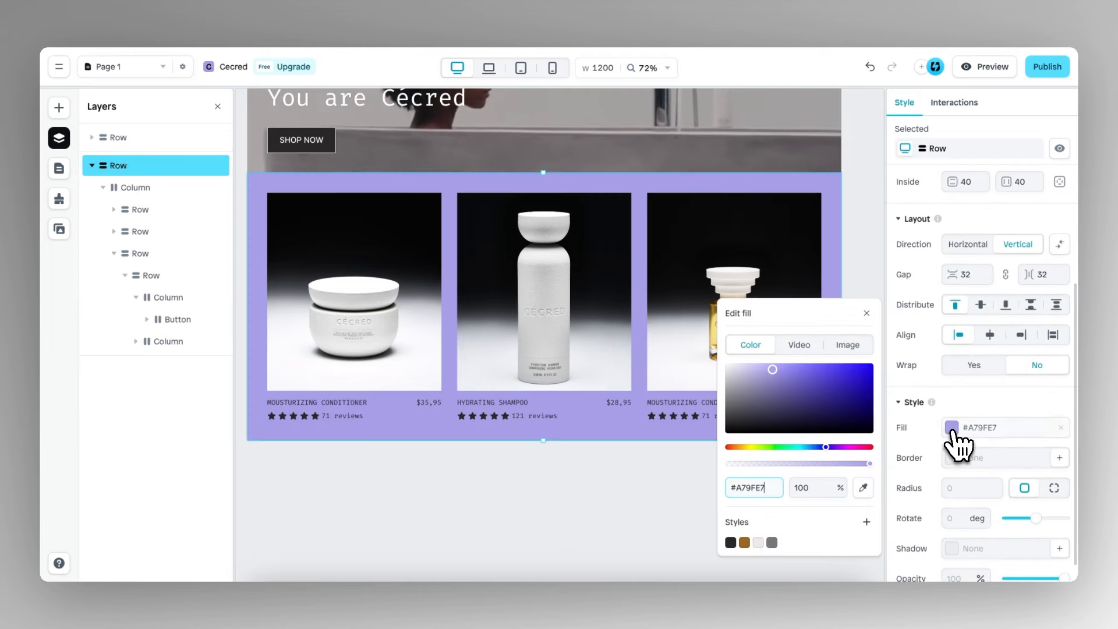
left_click(759, 542)
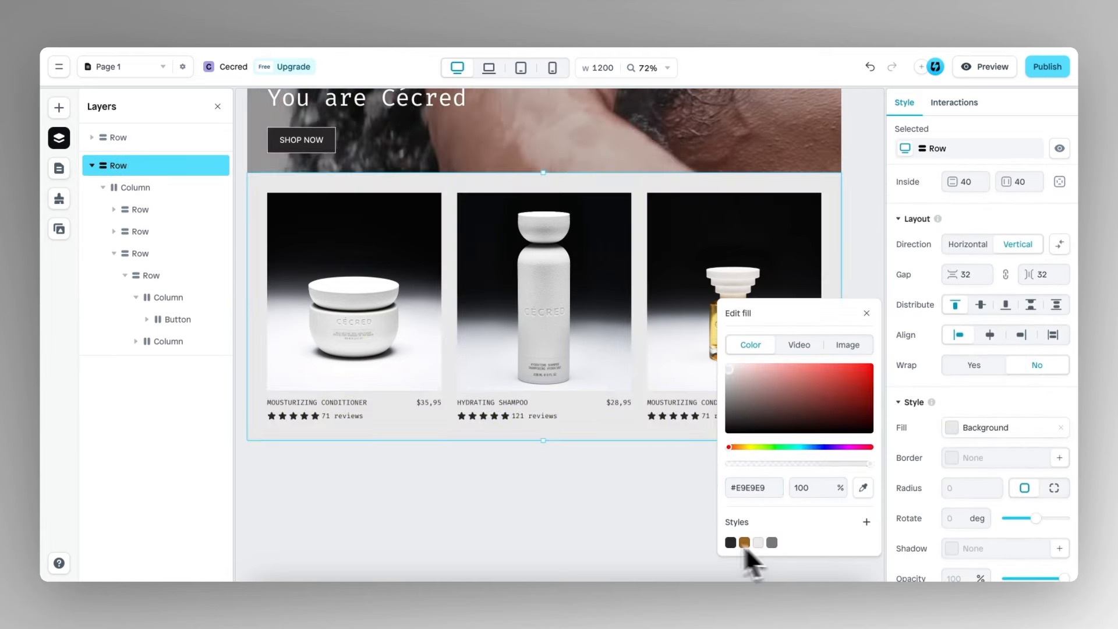
left_click(607, 524)
Step: Insert a new full-width row below the product section
scroll(607, 524, "down", 4)
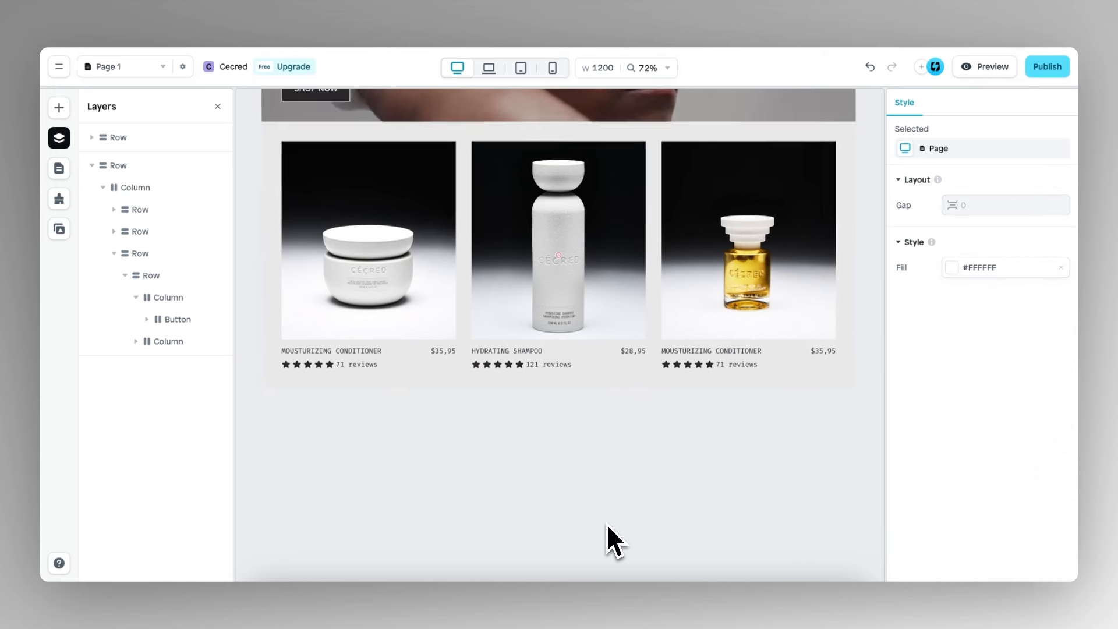
scroll(607, 523, "left", 1)
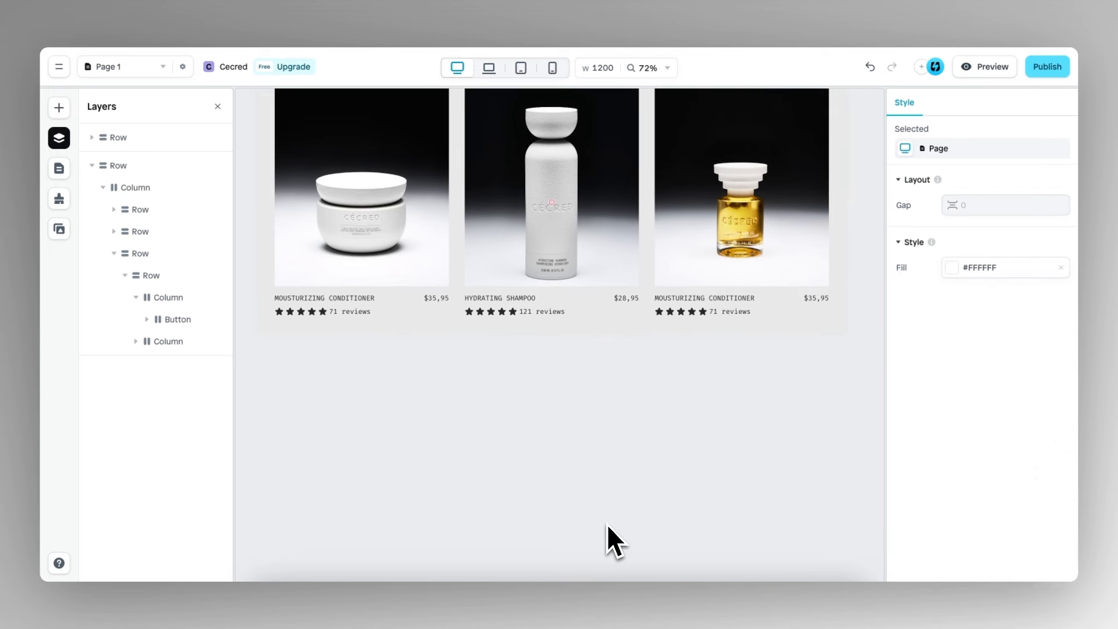
scroll(606, 523, "down", 2)
scroll(607, 523, "right", 1)
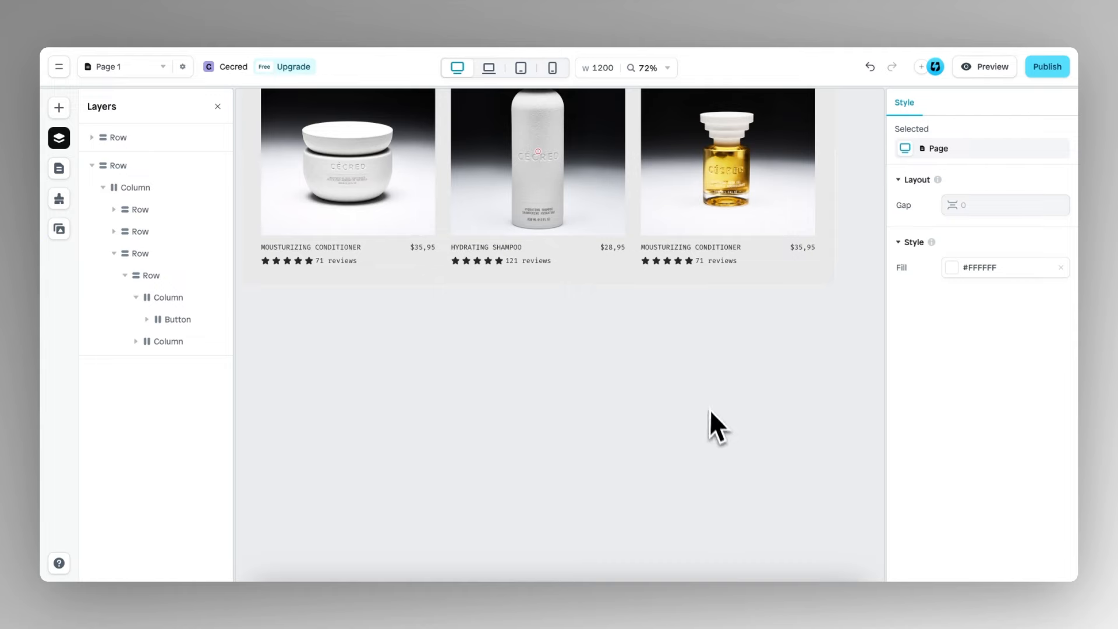
scroll(406, 431, "down", 1)
scroll(405, 431, "left", 1)
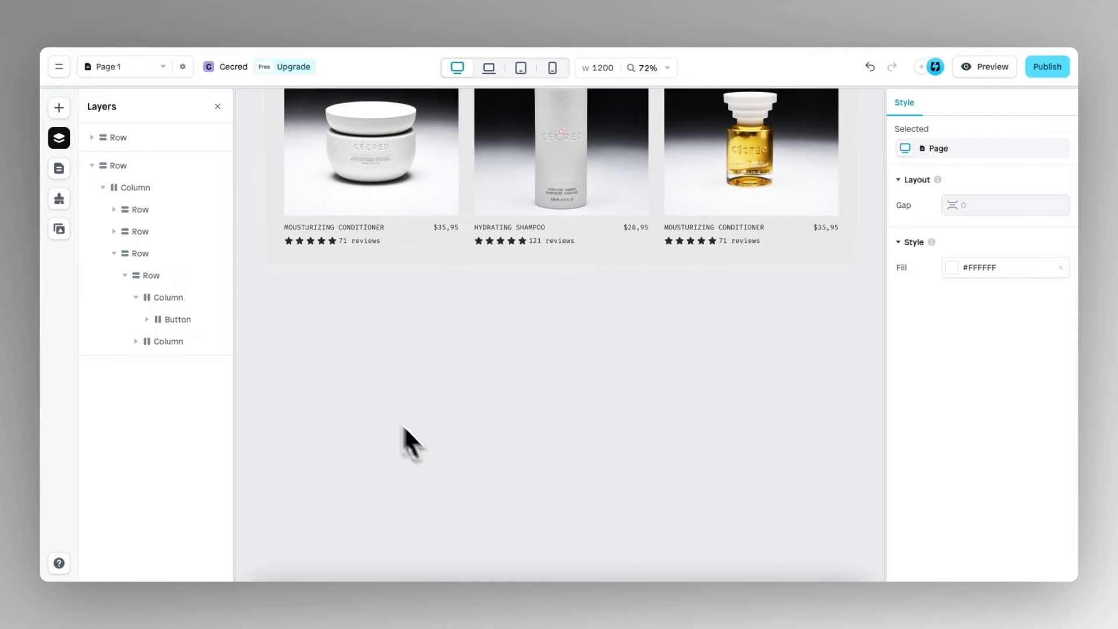
left_click(58, 108)
left_click_drag(131, 218, 496, 318)
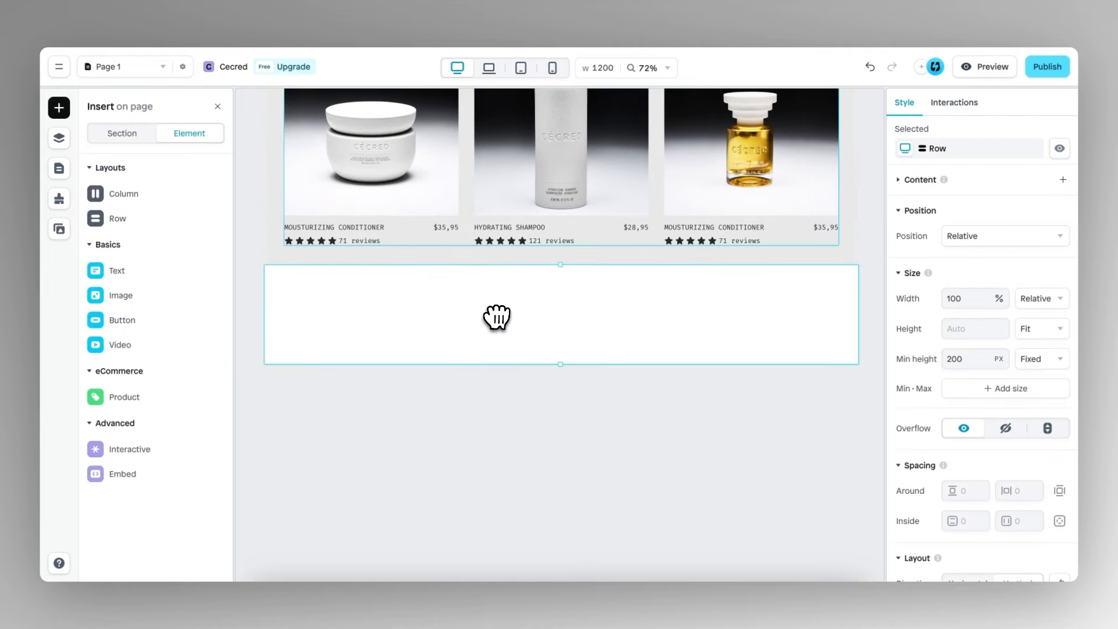
Step: Give the new row inside spacing of 40 and the saved Background fill style
scroll(986, 469, "down", 3)
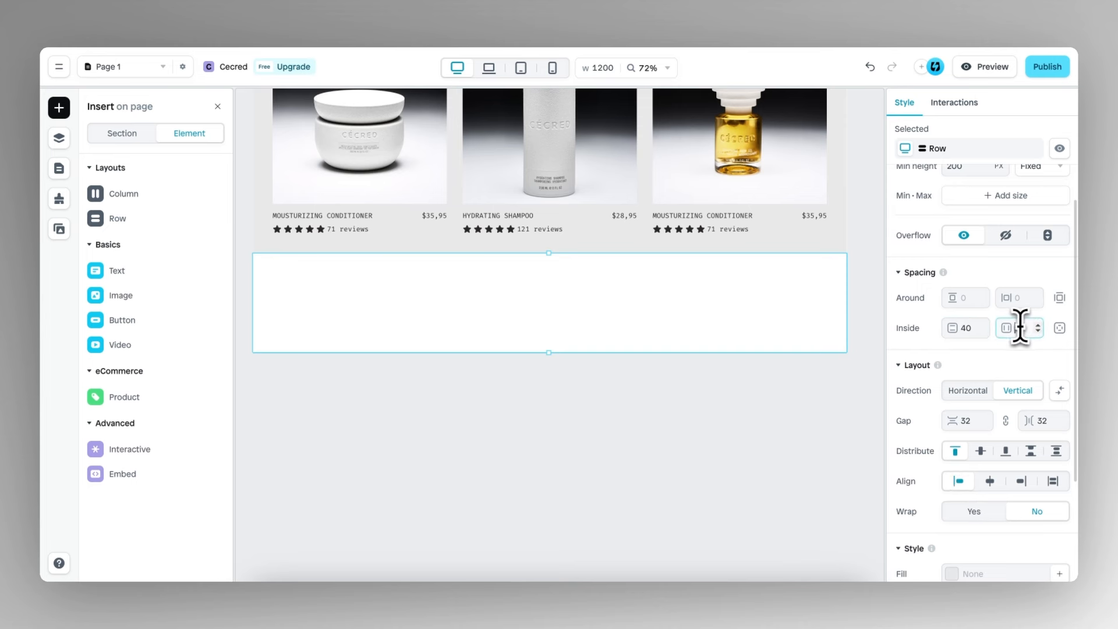
scroll(1028, 460, "down", 3)
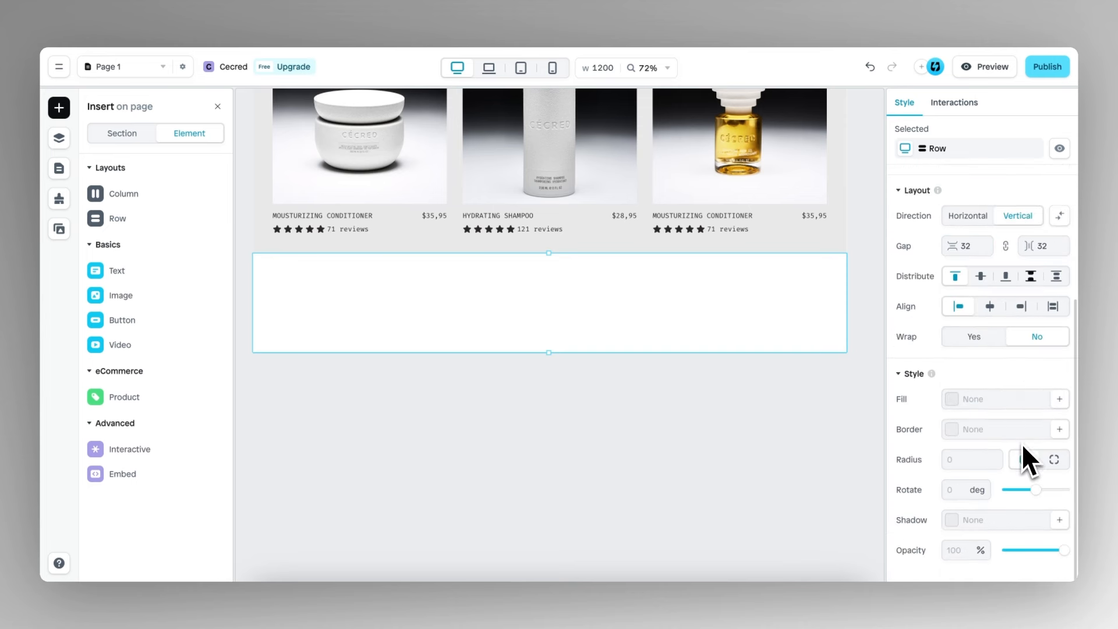
left_click(980, 400)
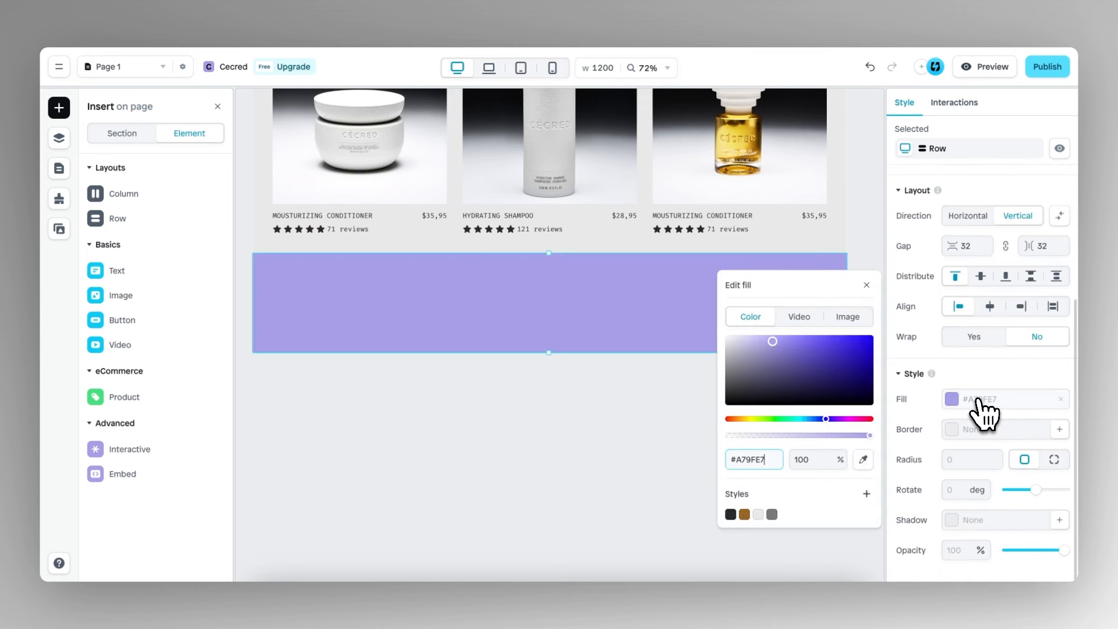
left_click(759, 514)
left_click(866, 285)
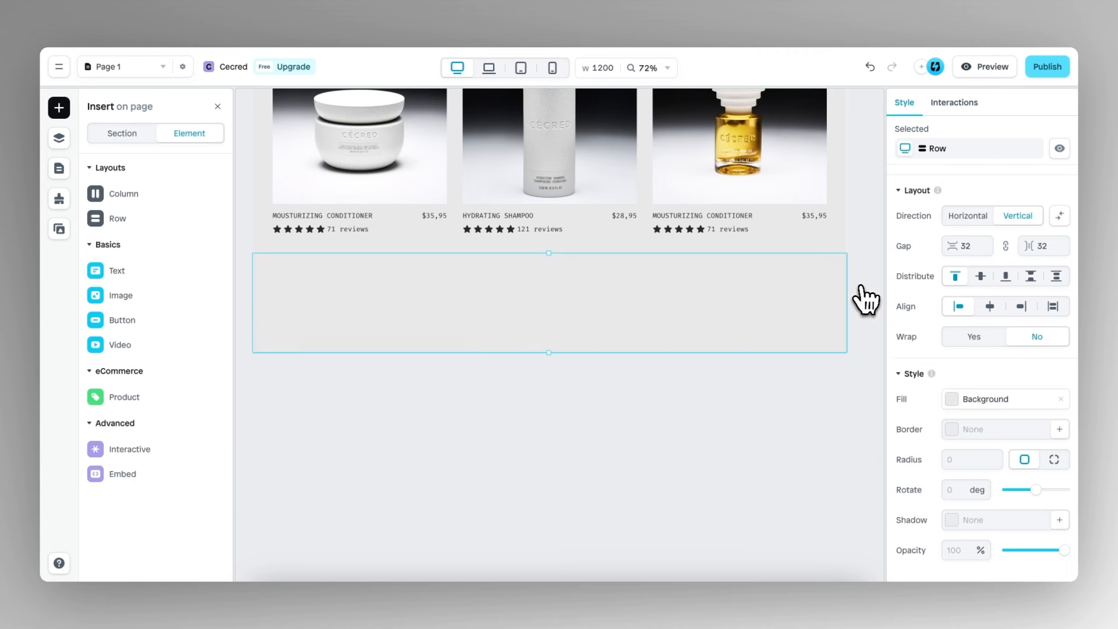
Step: Insert a two-column layout into the new empty row
mouse_move(119, 181)
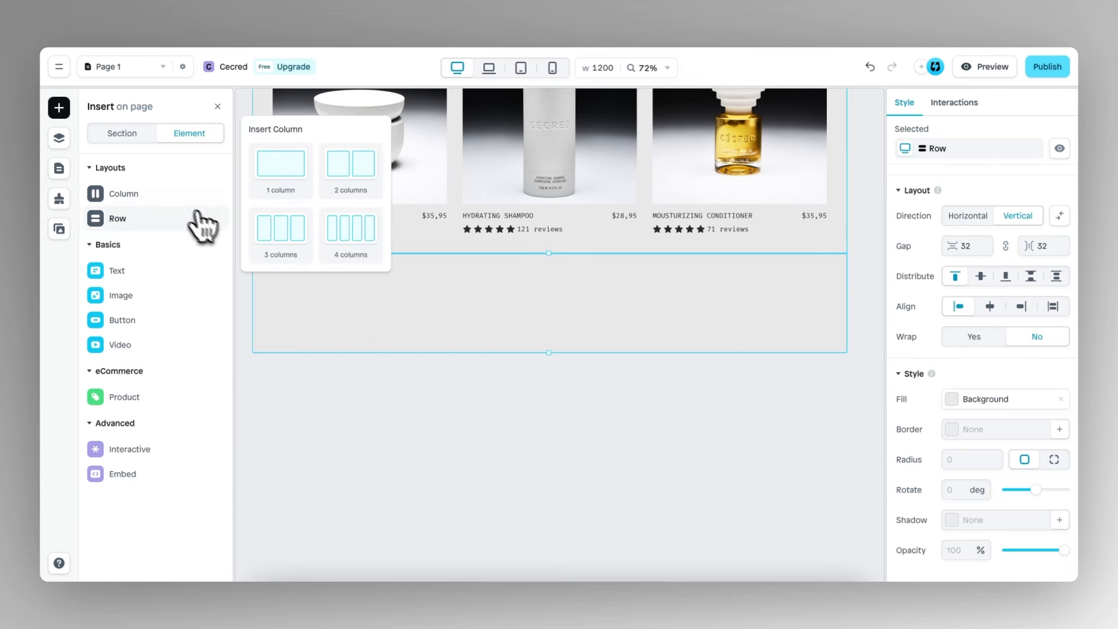
left_click_drag(351, 166, 487, 309)
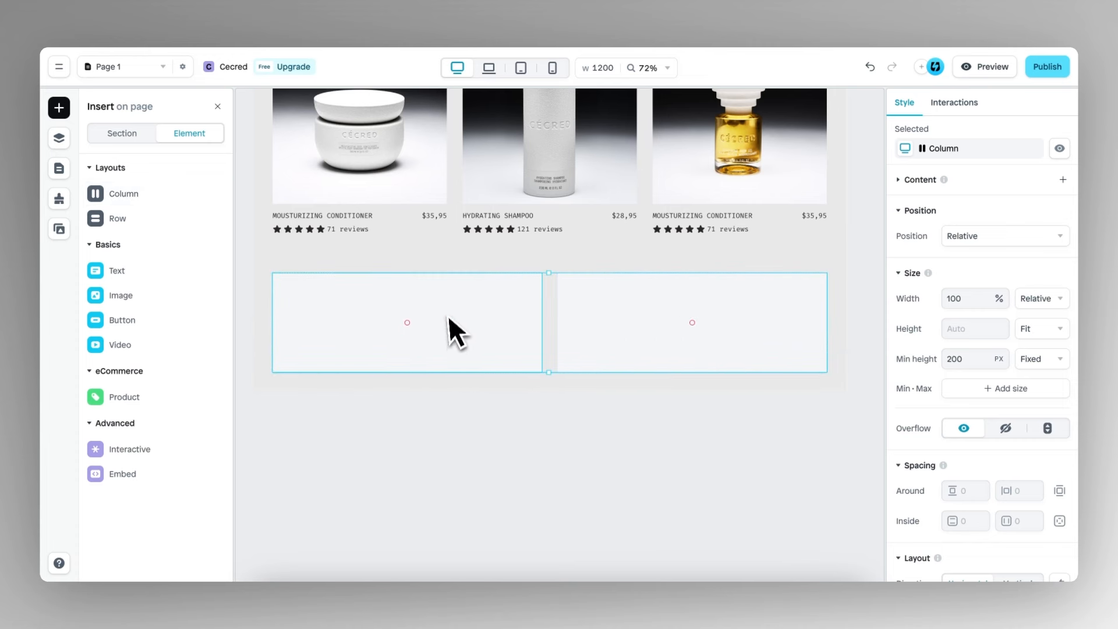
Step: Replace the colour fill of the two-column layout's right row with the Woman image
left_click(687, 323)
scroll(984, 405, "down", 5)
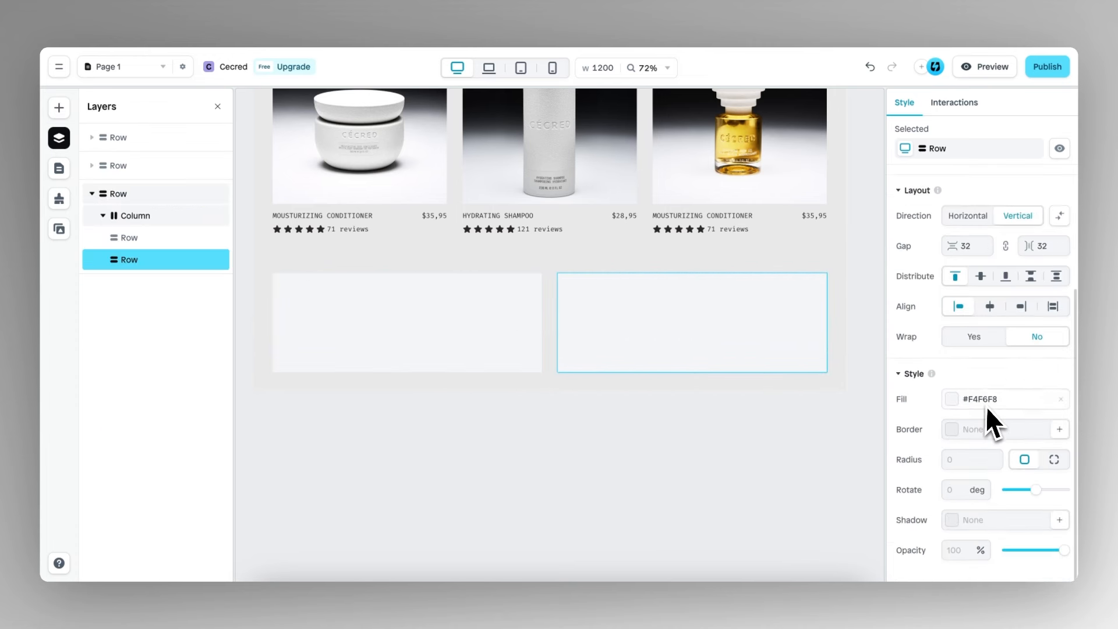
left_click(959, 399)
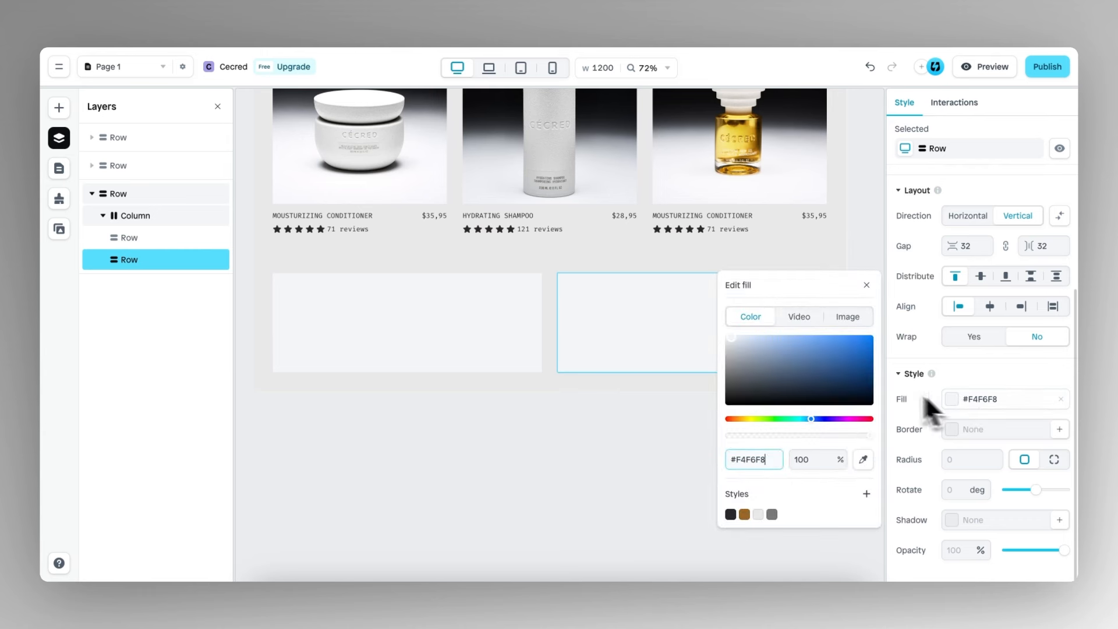
left_click(847, 317)
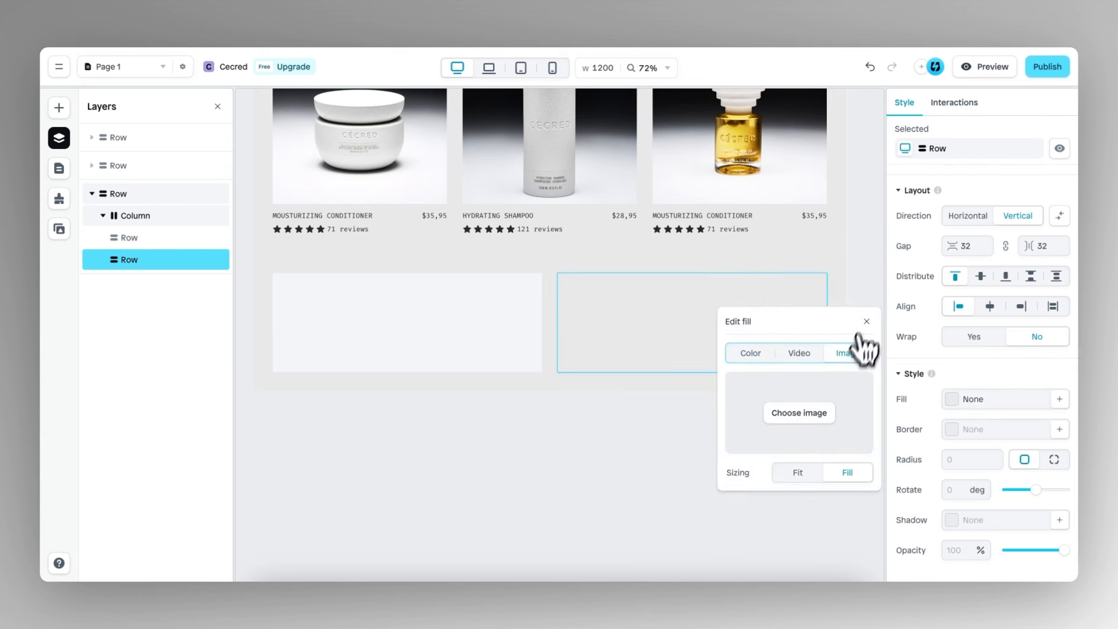
left_click(811, 412)
scroll(812, 422, "down", 5)
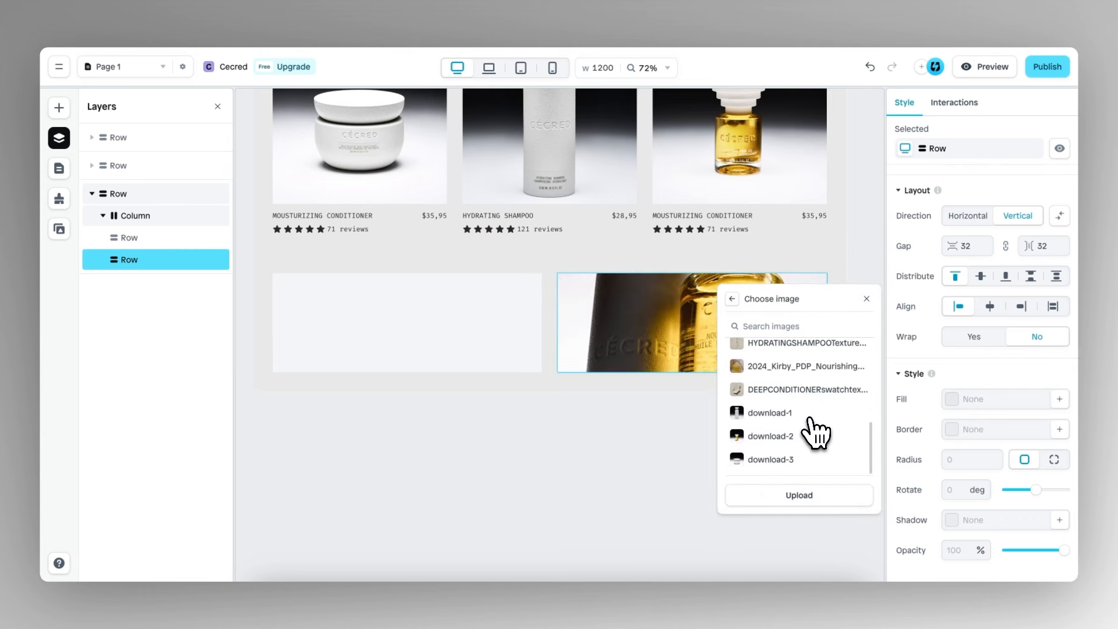
scroll(810, 417, "up", 2)
scroll(807, 416, "up", 1)
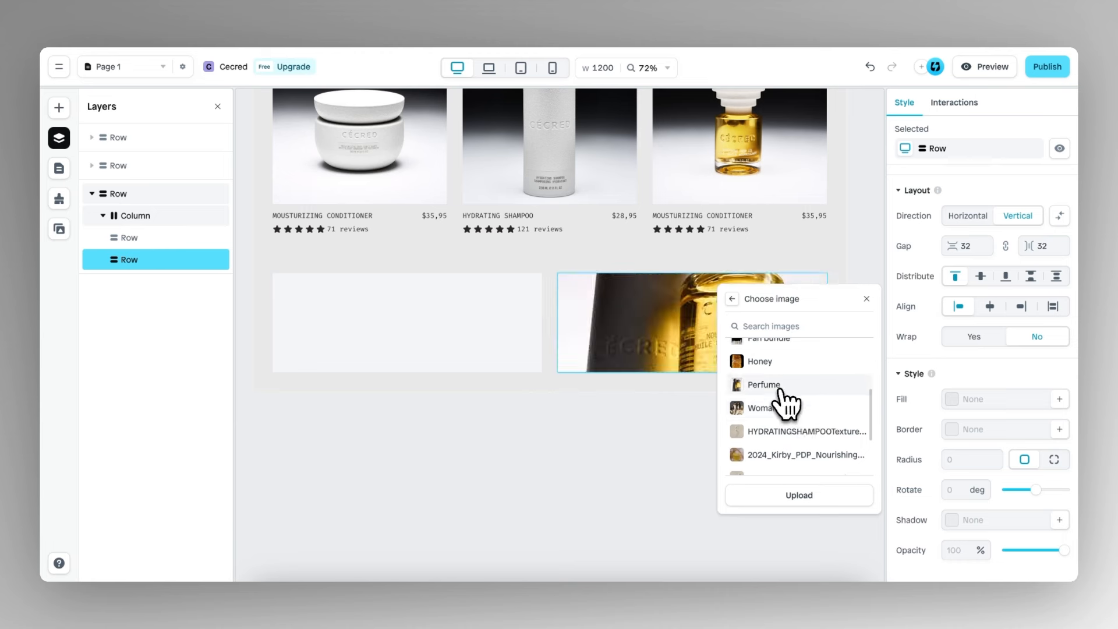
left_click(777, 415)
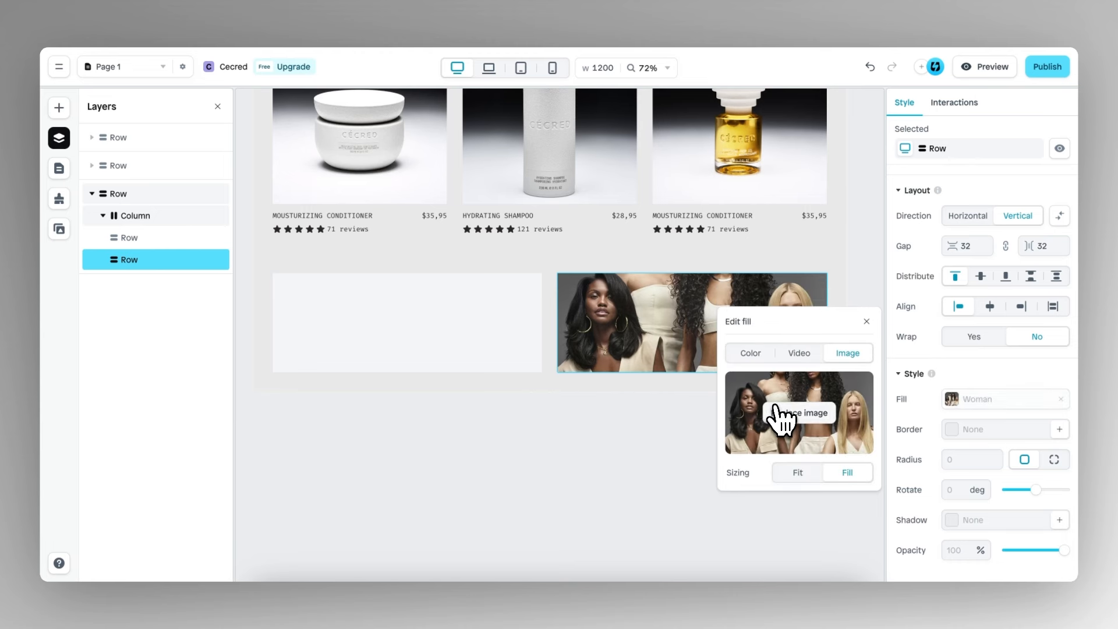
left_click(896, 332)
Step: Give the image-filled row a fixed height of 600 px
scroll(927, 319, "up", 6)
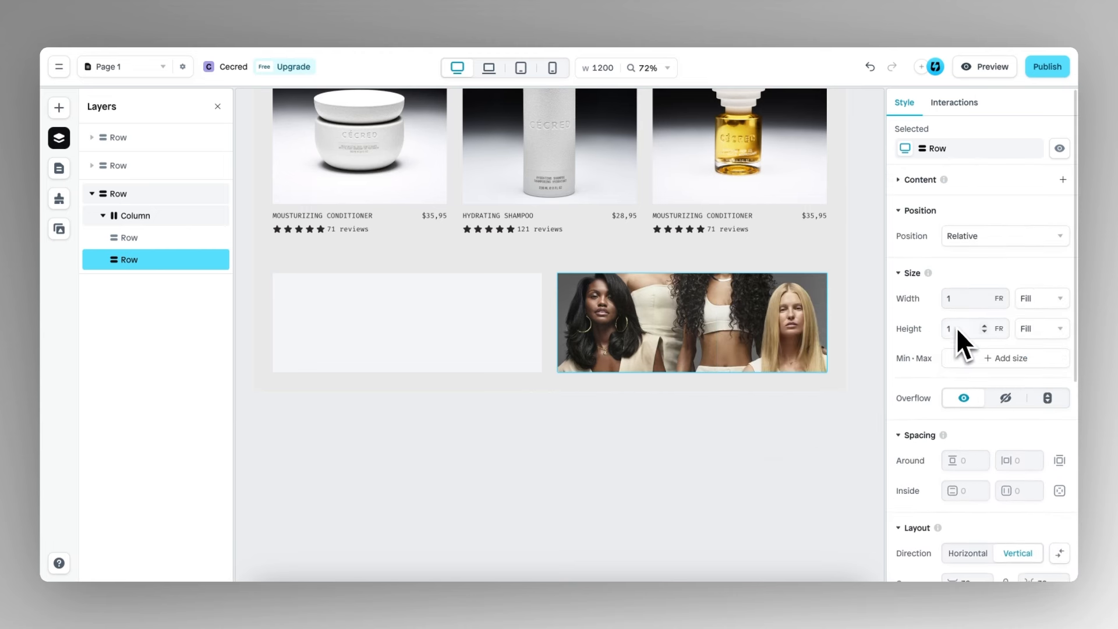
left_click(1040, 330)
type("600")
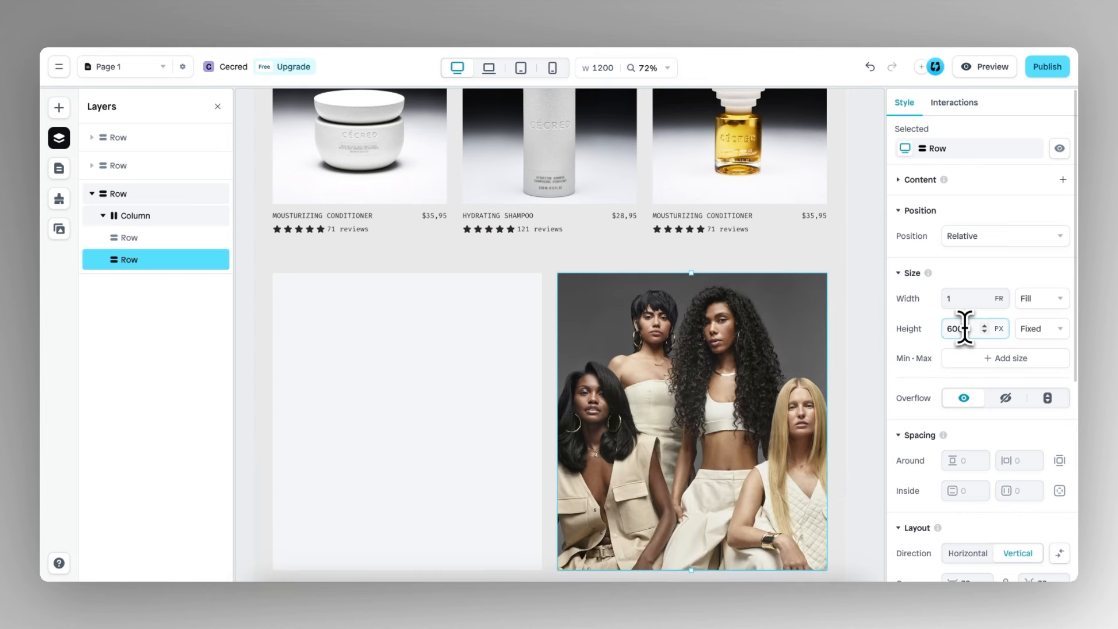
Step: Add a heading text element with a paragraph below it to the empty row beside the Woman image
scroll(664, 345, "down", 3)
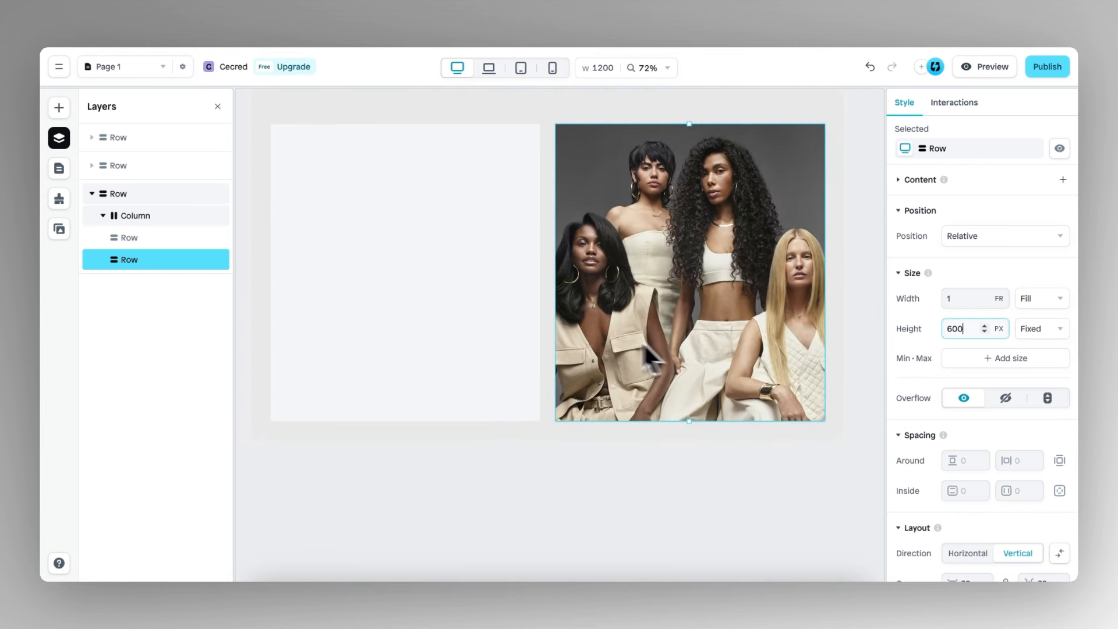
left_click(449, 304)
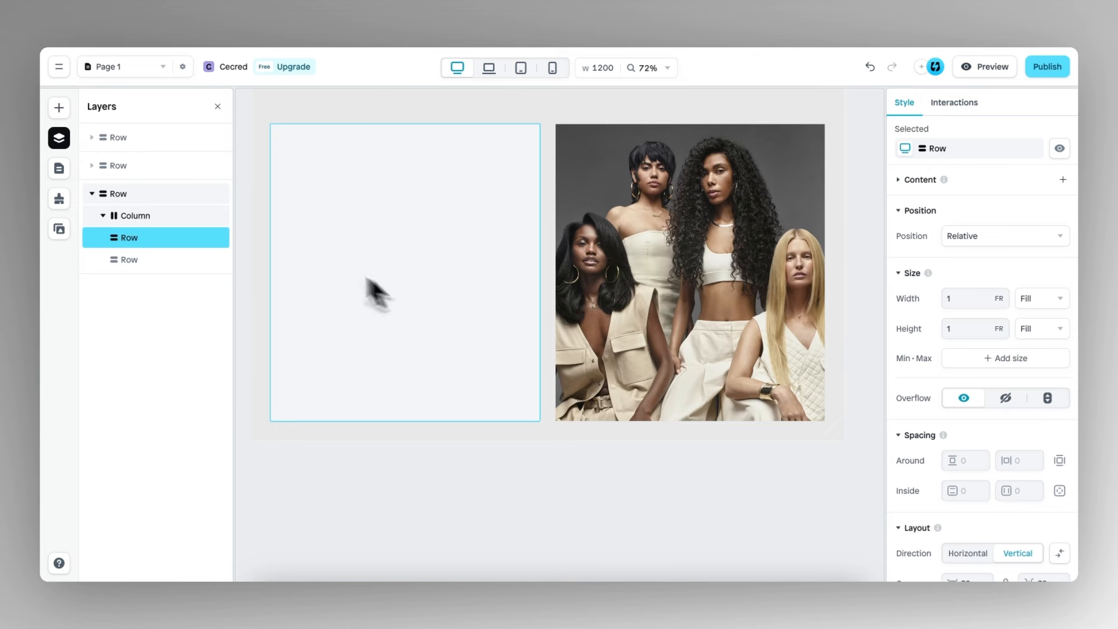
left_click(59, 108)
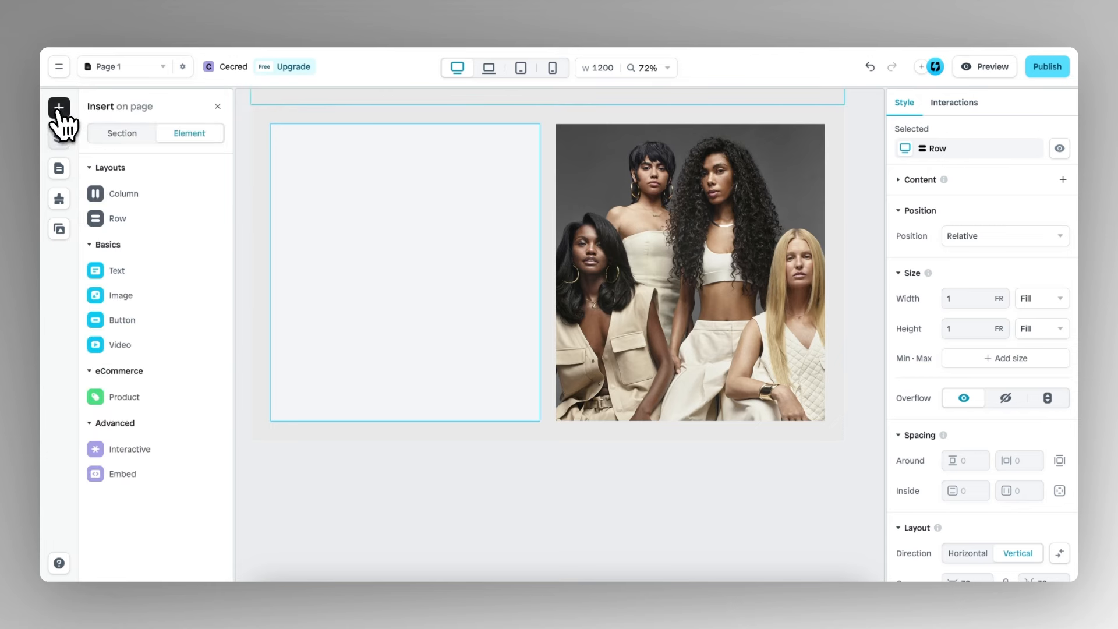
mouse_move(163, 216)
mouse_move(150, 265)
left_click_drag(244, 254, 379, 259)
mouse_move(136, 284)
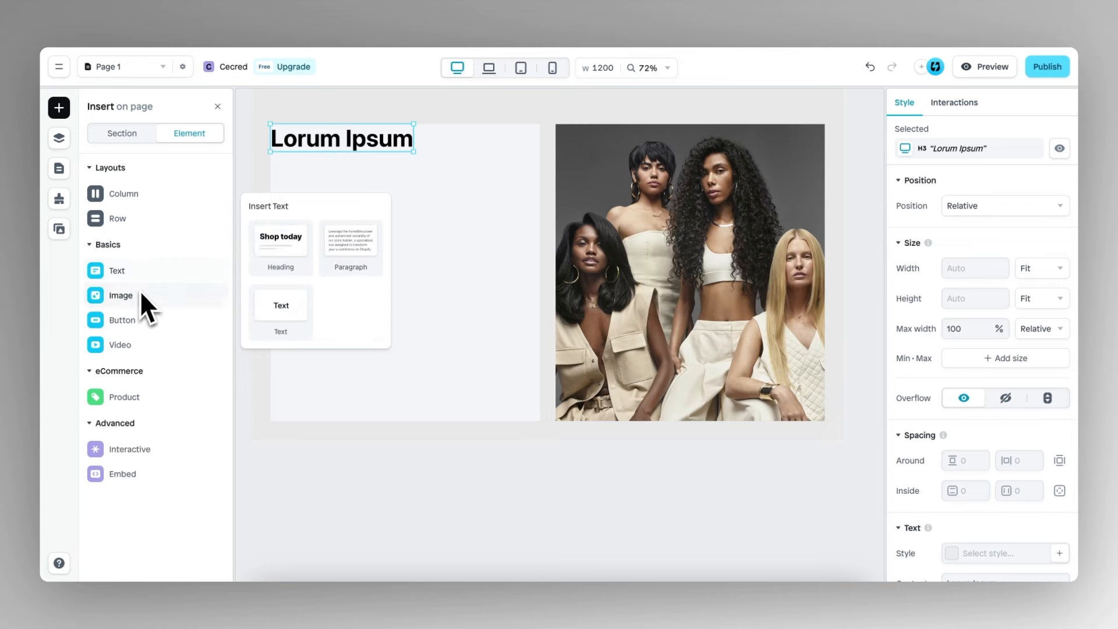
left_click_drag(294, 239, 409, 226)
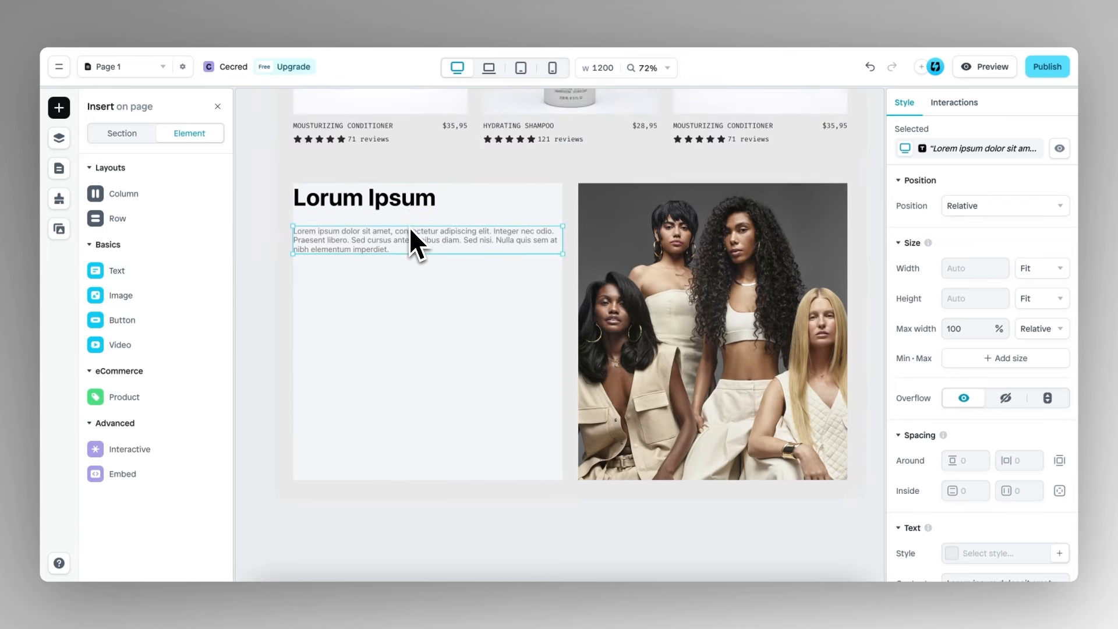
Step: Copy the hero section's SHOP NOW button and paste it below the paragraph in the new section's text row
scroll(410, 226, "up", 5)
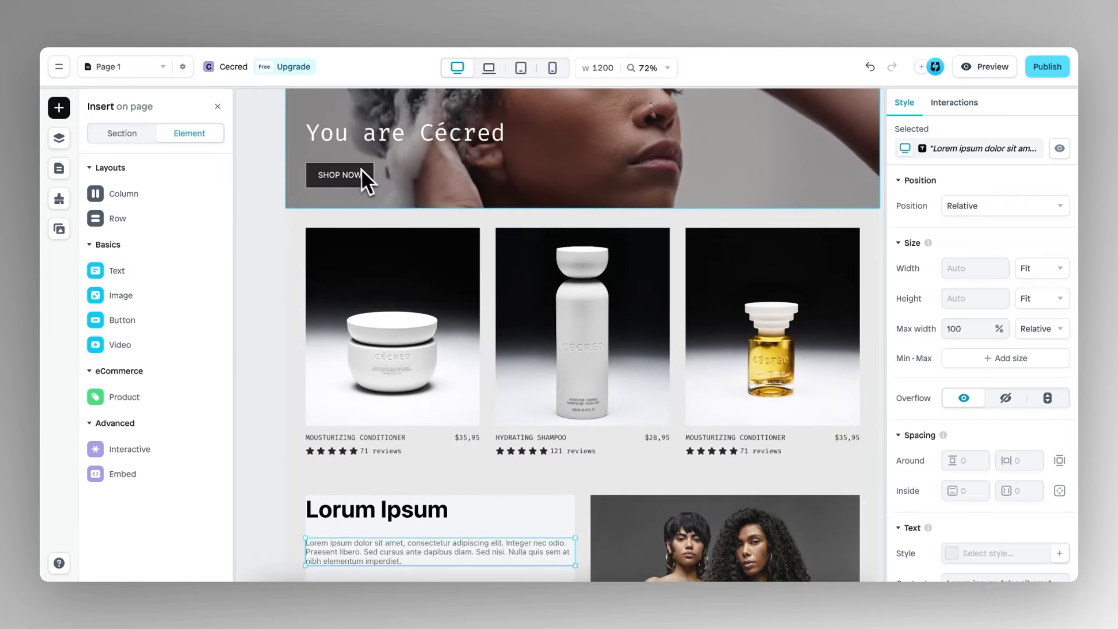
left_click(361, 175)
left_click(362, 174)
left_click(366, 176)
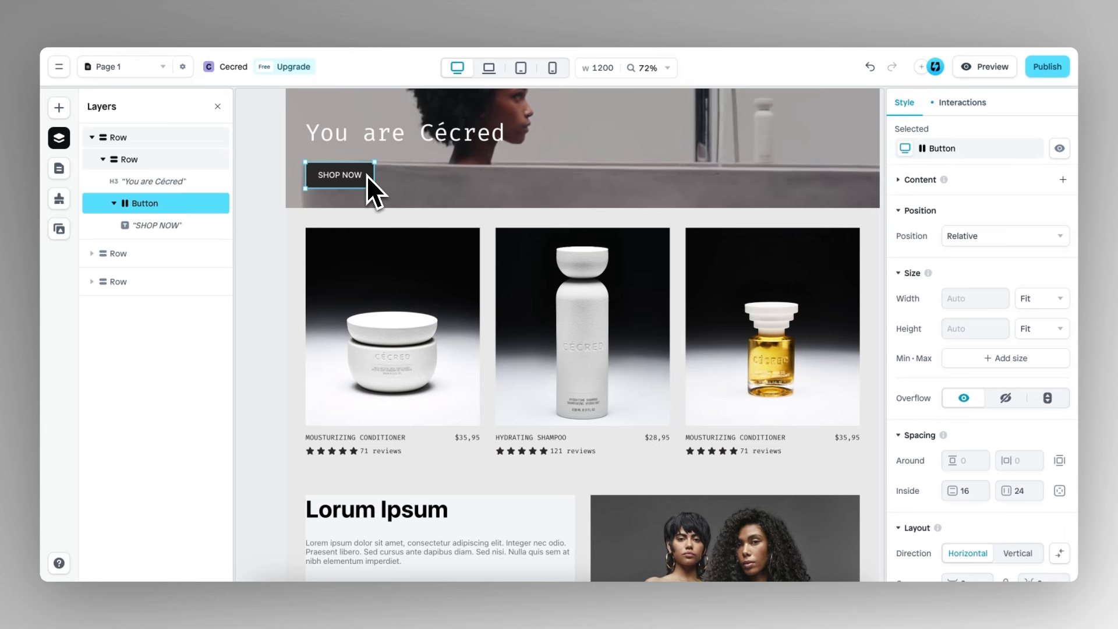
scroll(432, 231, "down", 5)
left_click(421, 316)
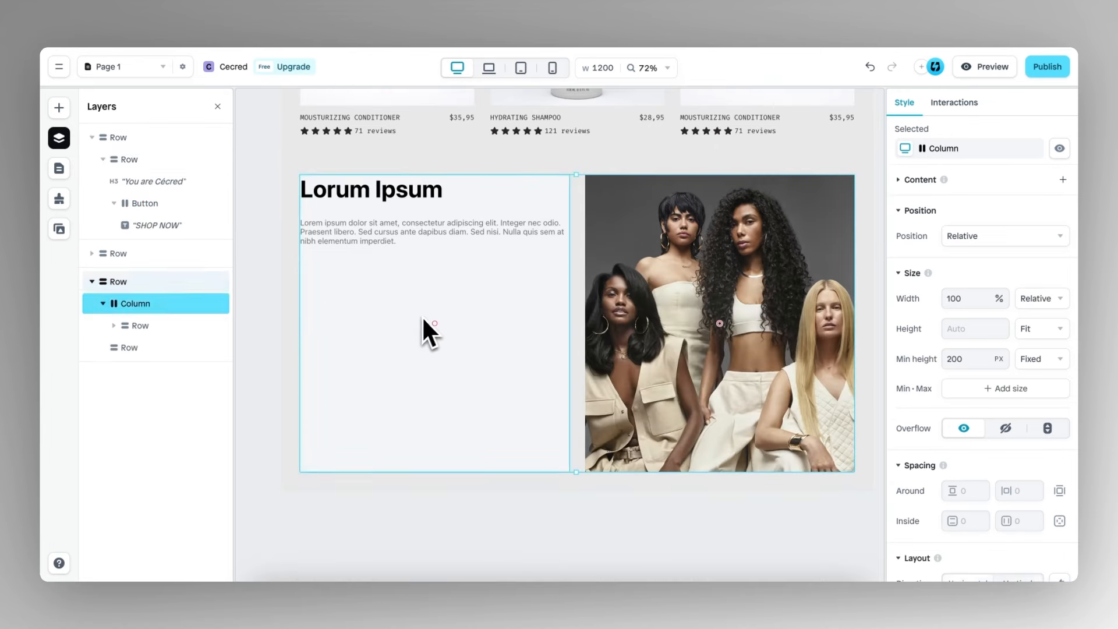
left_click(435, 313)
key("ctrl+v")
scroll(434, 313, "down", 1)
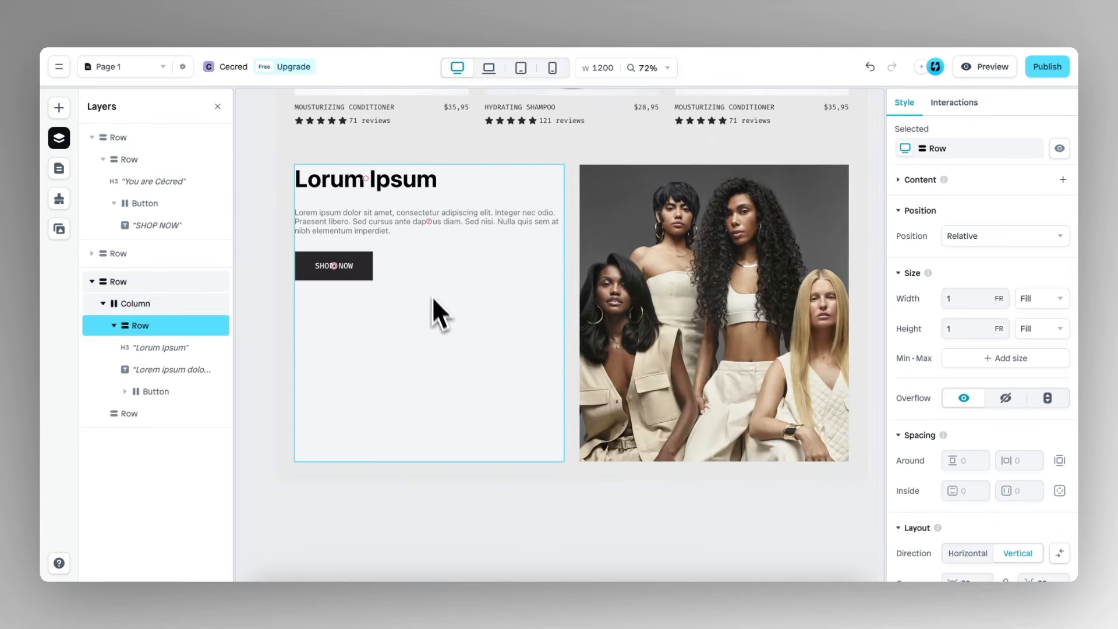
Step: Distribute the text row's content to the bottom and remove the row's #F4F6F8 fill
scroll(998, 373, "down", 5)
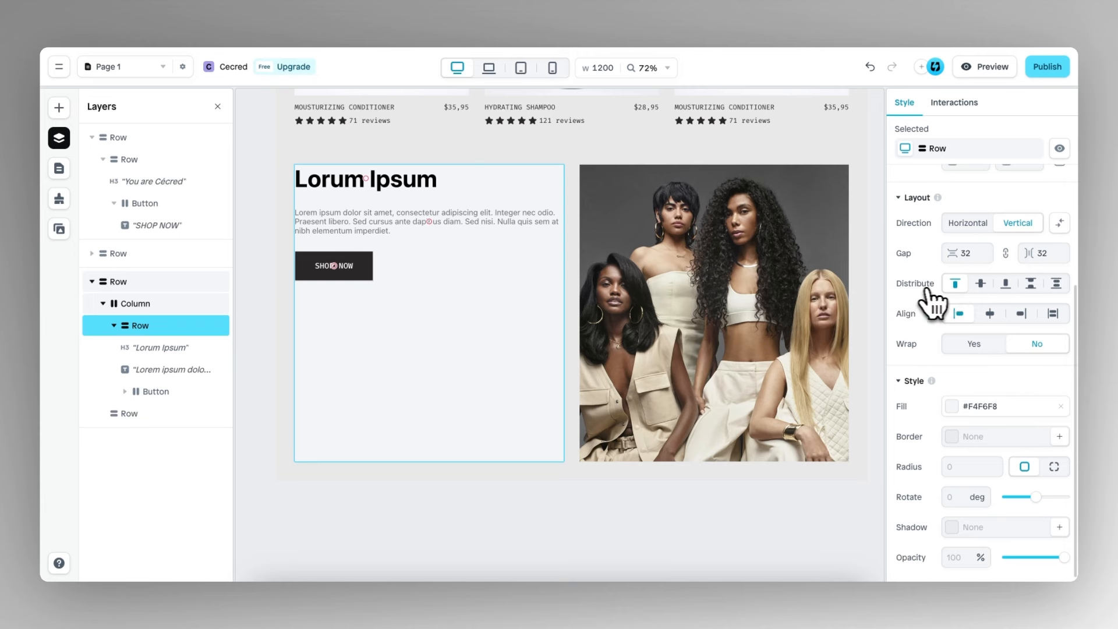
left_click(1006, 284)
scroll(498, 385, "down", 2)
scroll(408, 380, "up", 5)
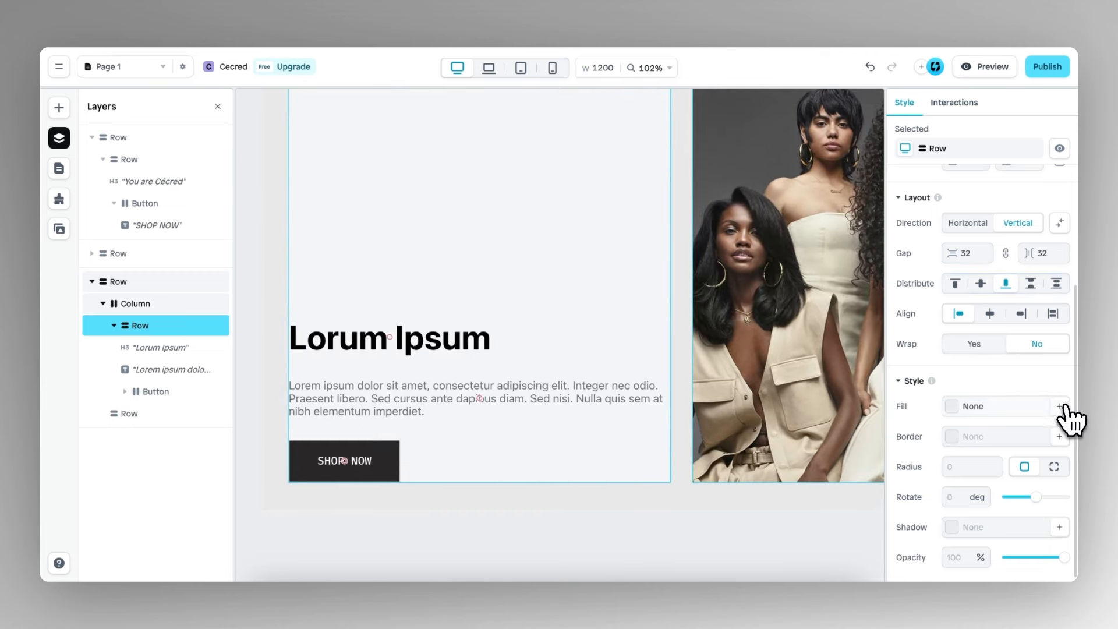
Step: Change the heading to OUR STORY and the paragraph to "We are the Cécred space to express your hair in ways that make you feel good."
scroll(541, 346, "down", 1)
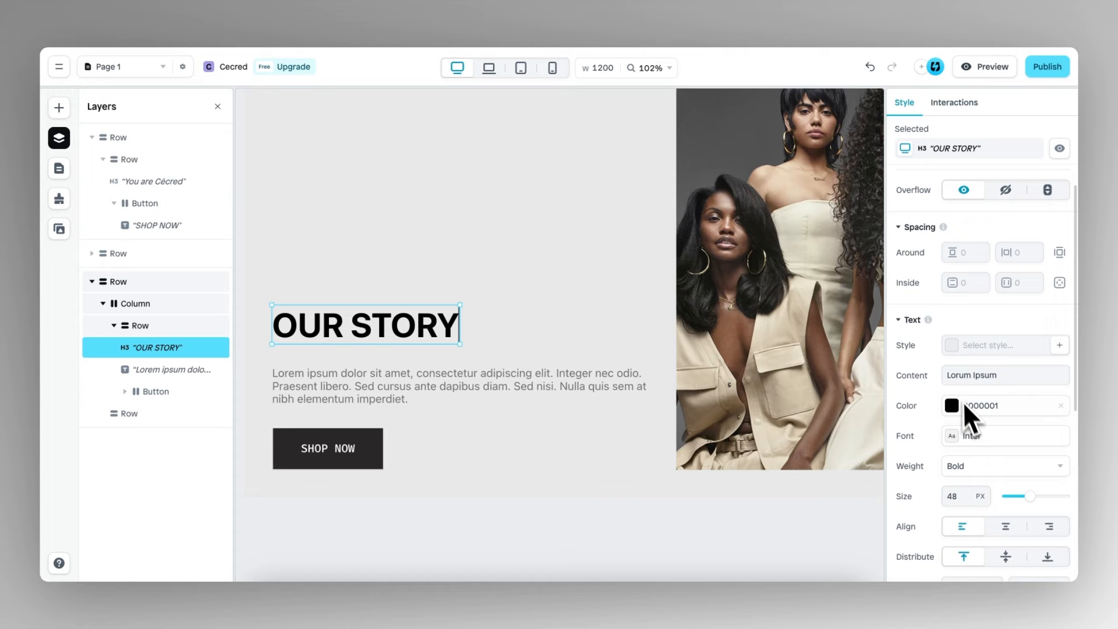
double_click(385, 386)
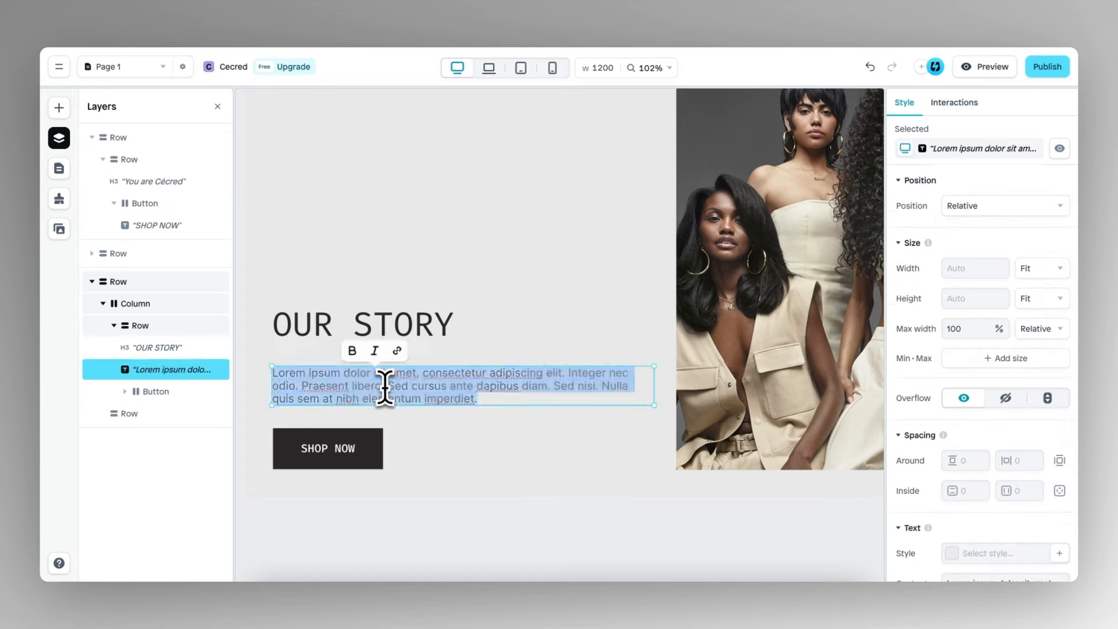
type("We are the Cécred space to express your hair in ways that make you feel good.")
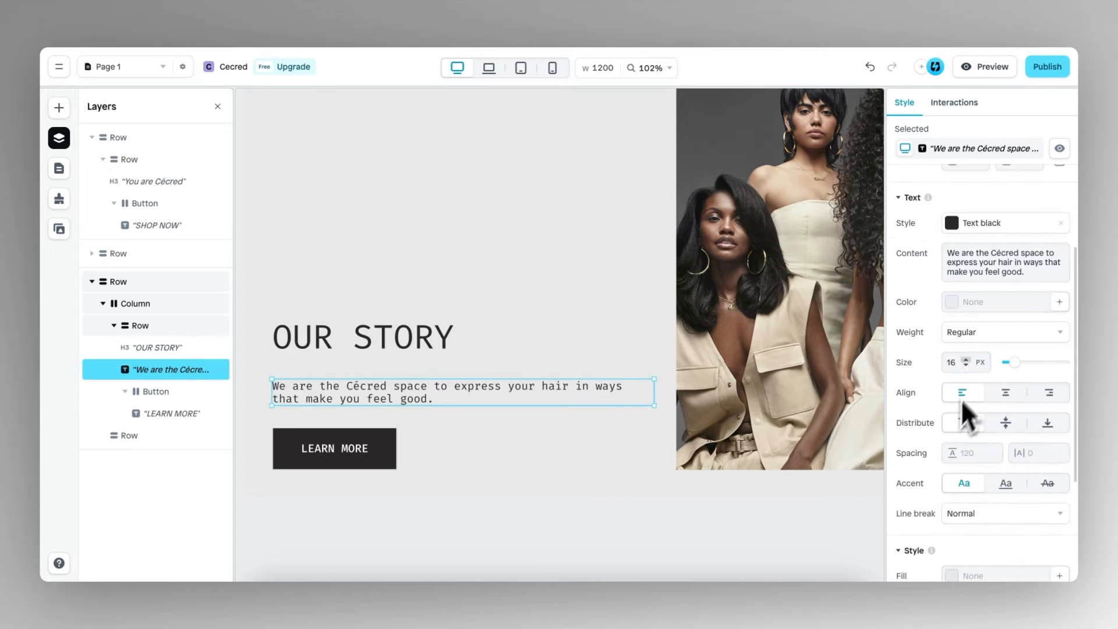
Step: Set the paragraph's text size to 32 px and the OUR STORY heading's size to 24 px
type("32")
scroll(511, 362, "down", 5)
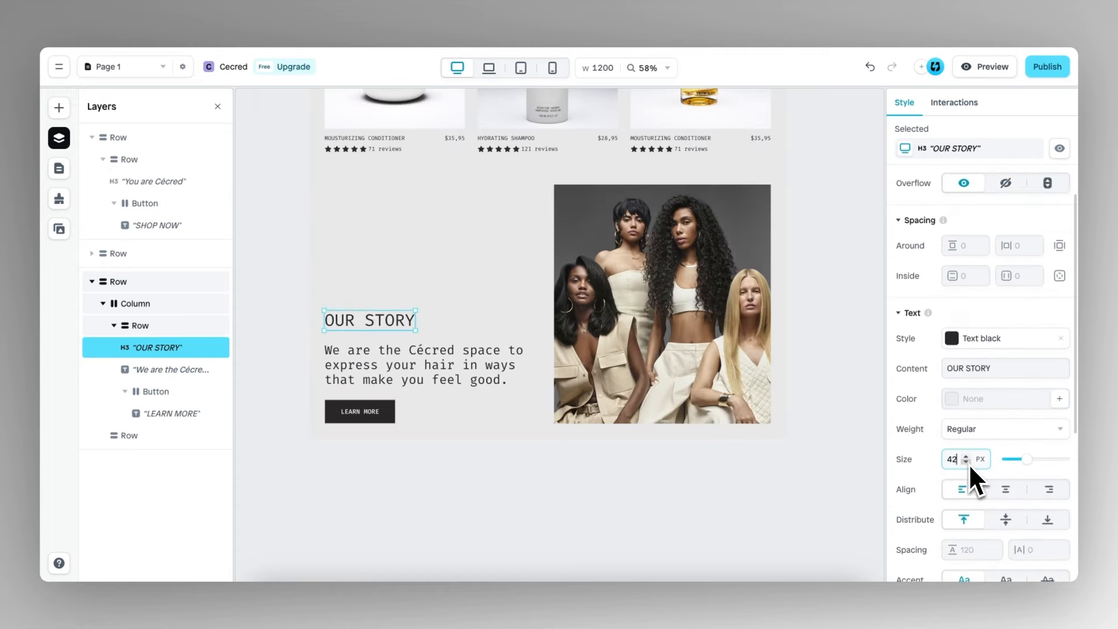
type("24")
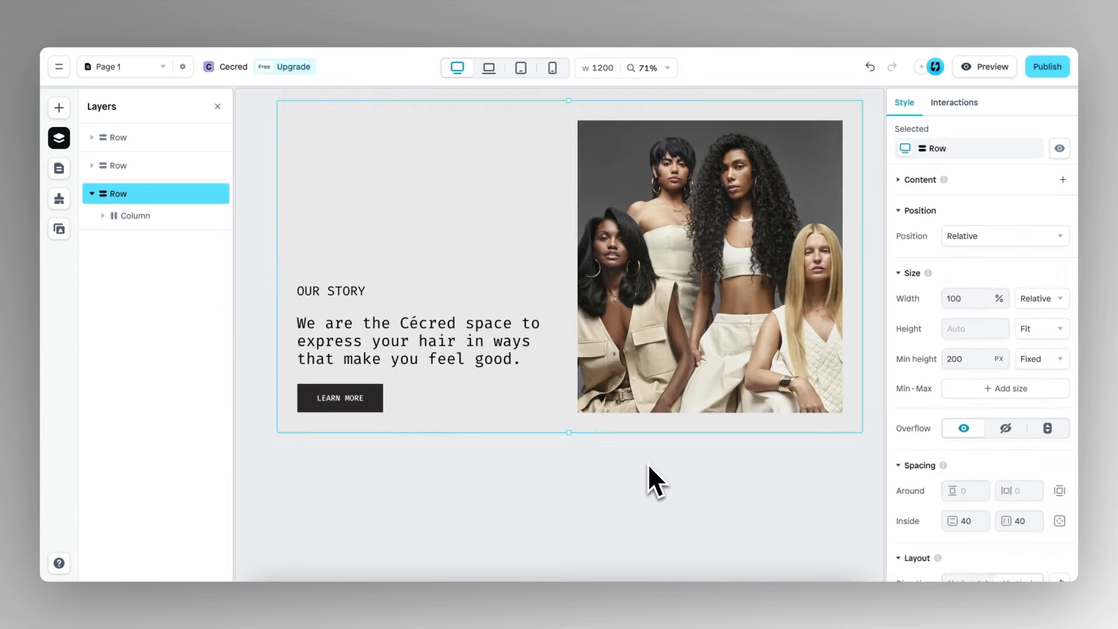
Step: Duplicate the OUR STORY section and, in the copy, move the image row to the left of the text row
scroll(647, 464, "down", 2)
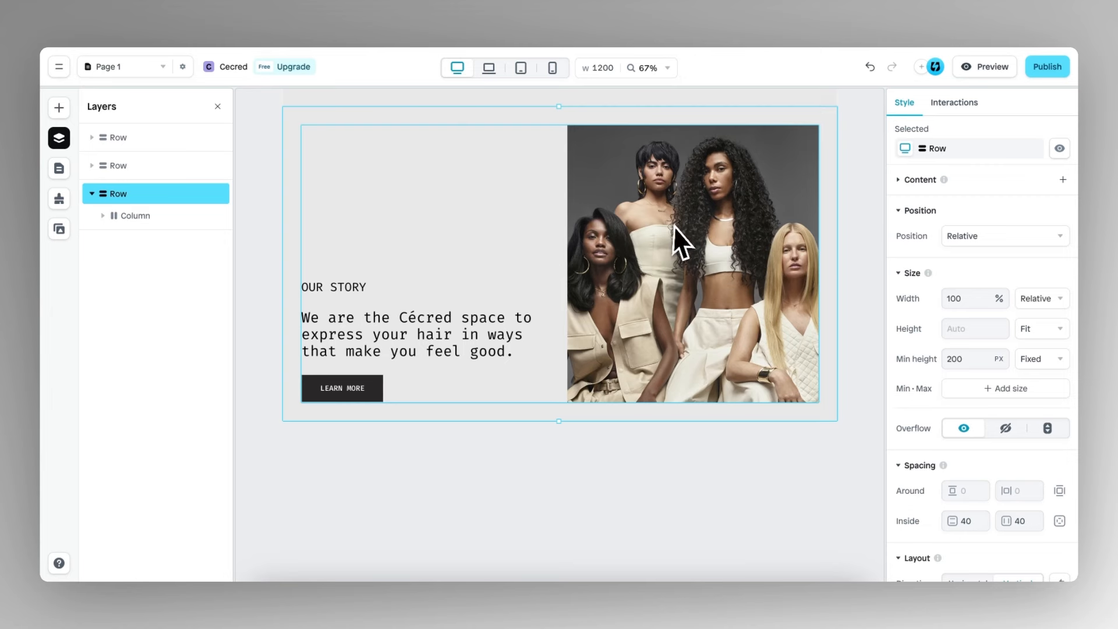
right_click(130, 196)
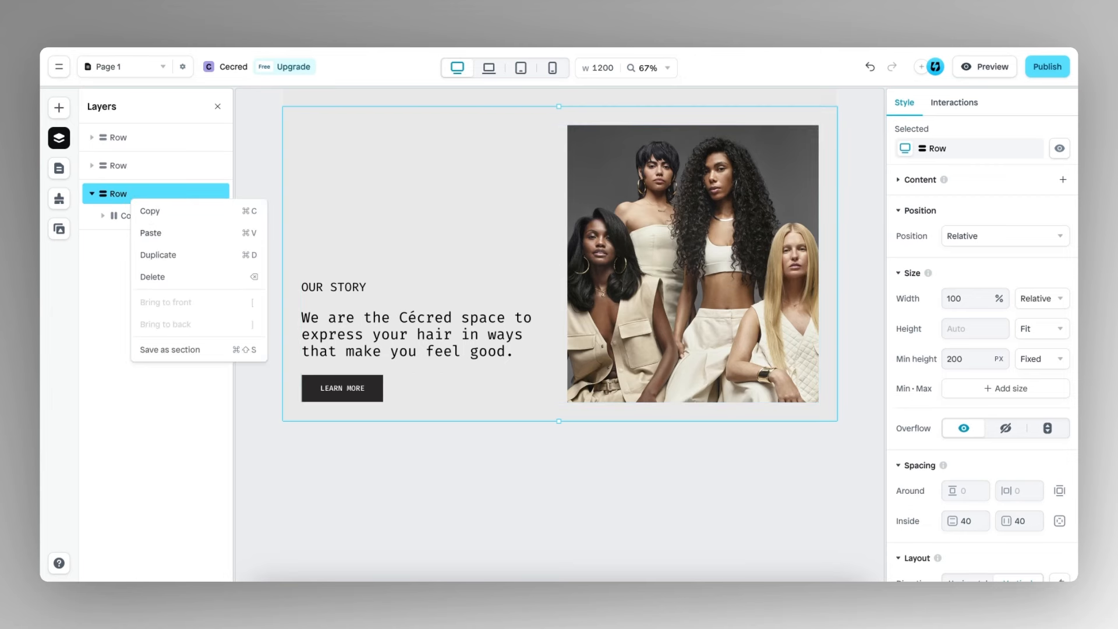
left_click(158, 254)
scroll(427, 325, "down", 5)
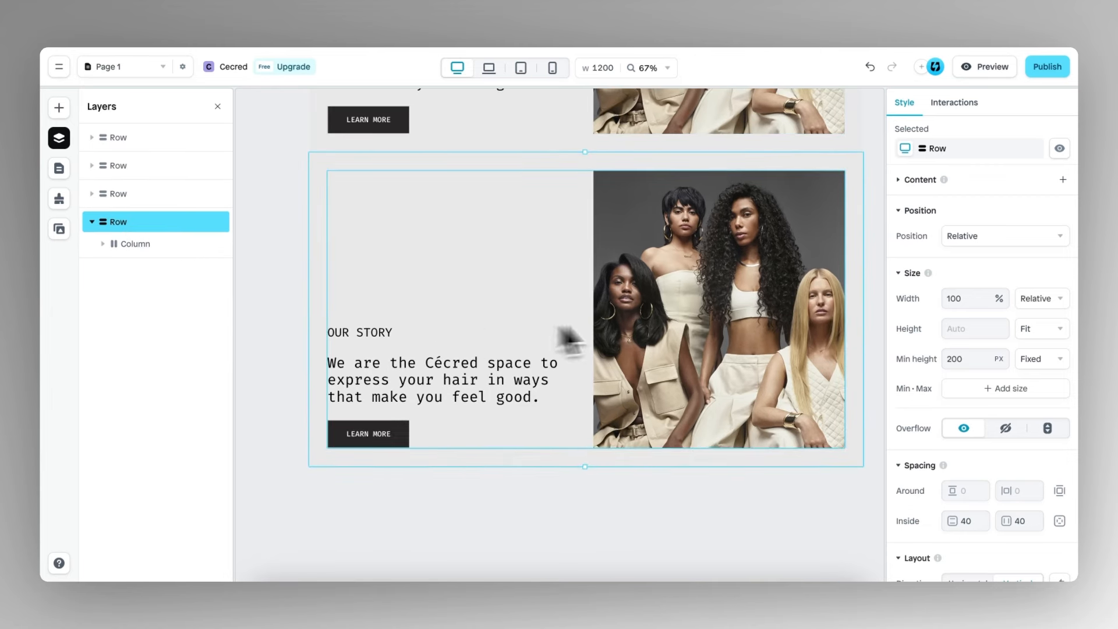
left_click(568, 340)
left_click_drag(681, 309, 457, 311)
Step: Delete the paragraph, the OUR STORY heading and the LEARN MORE button from the duplicated section's text row
left_click(634, 349)
left_click(648, 368)
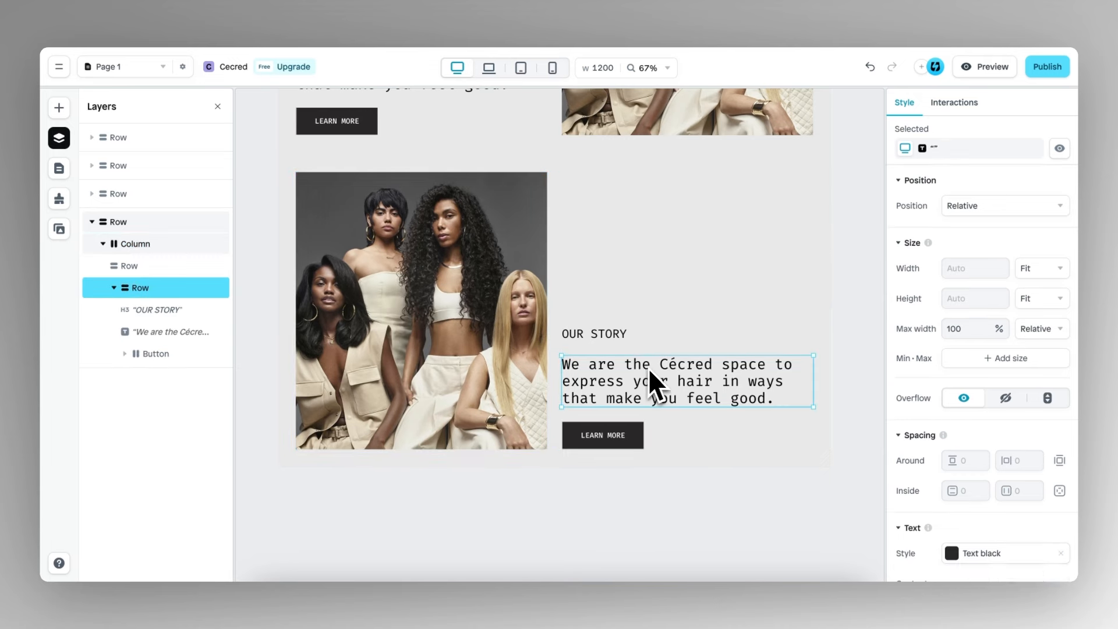
key("Delete")
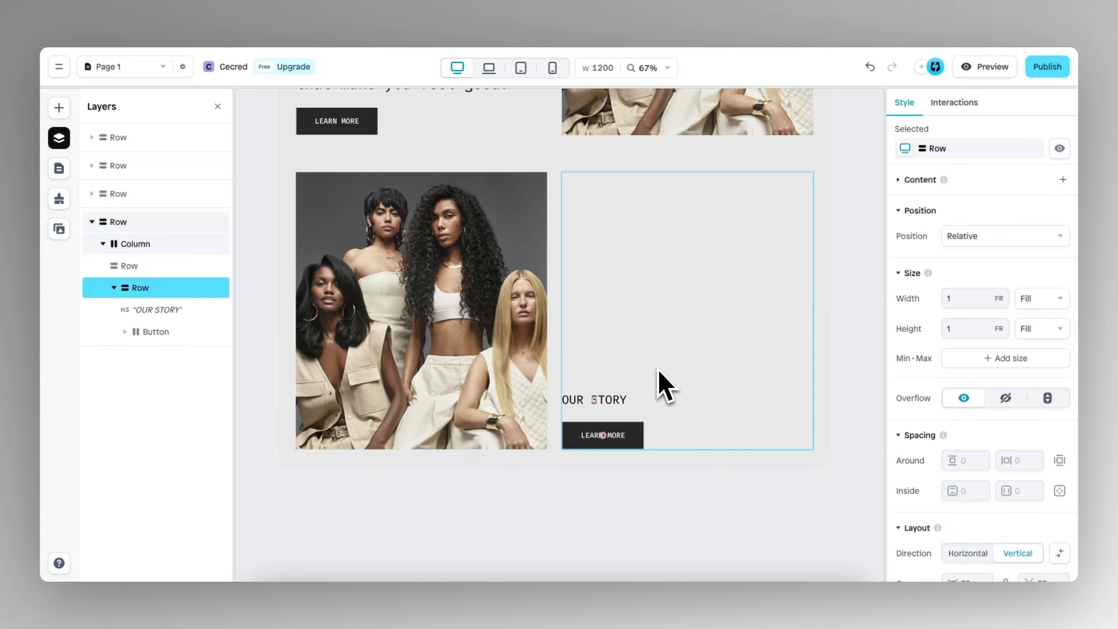
left_click(605, 401)
key("Delete")
left_click(631, 431)
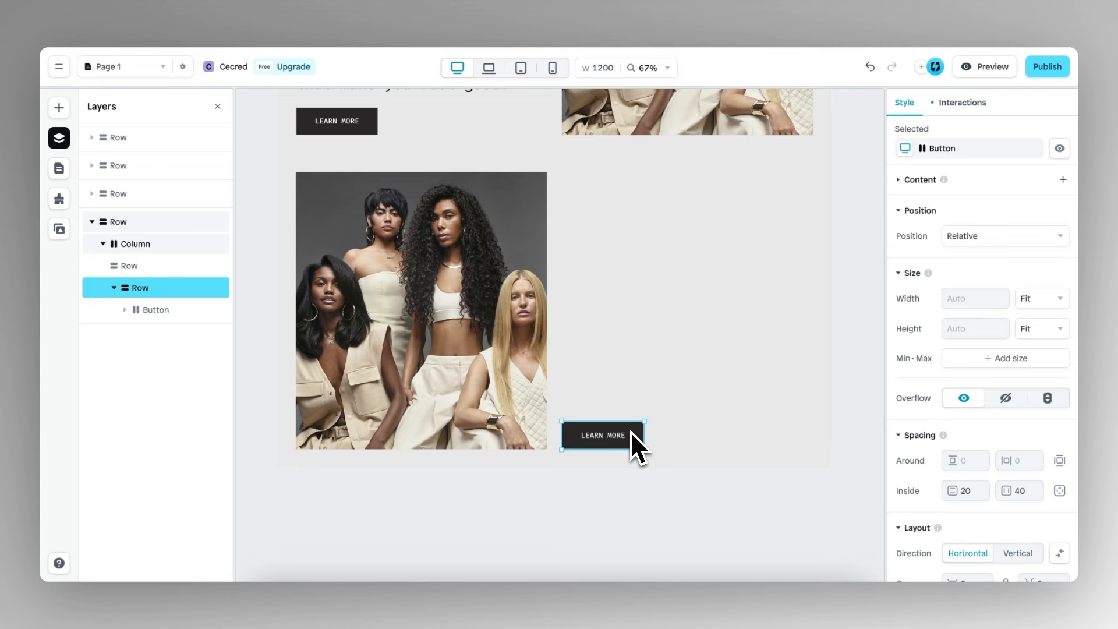
key("Delete")
Step: Replace the duplicated section's Woman image fill with the Perfume image, and select the empty row beside it
scroll(896, 442, "down", 5)
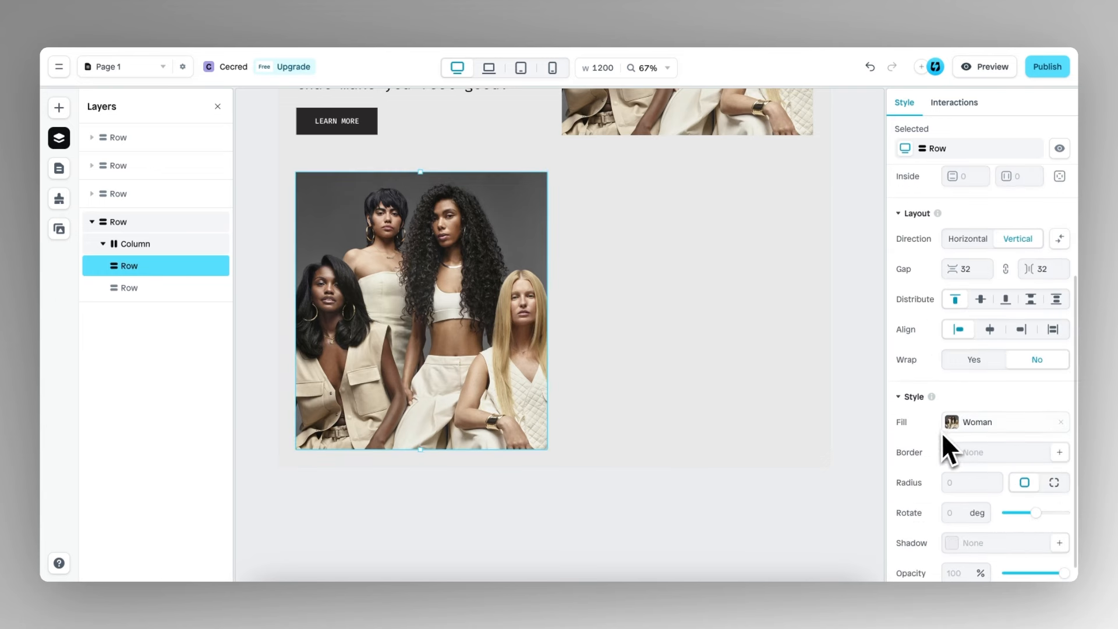
left_click(954, 423)
left_click(797, 443)
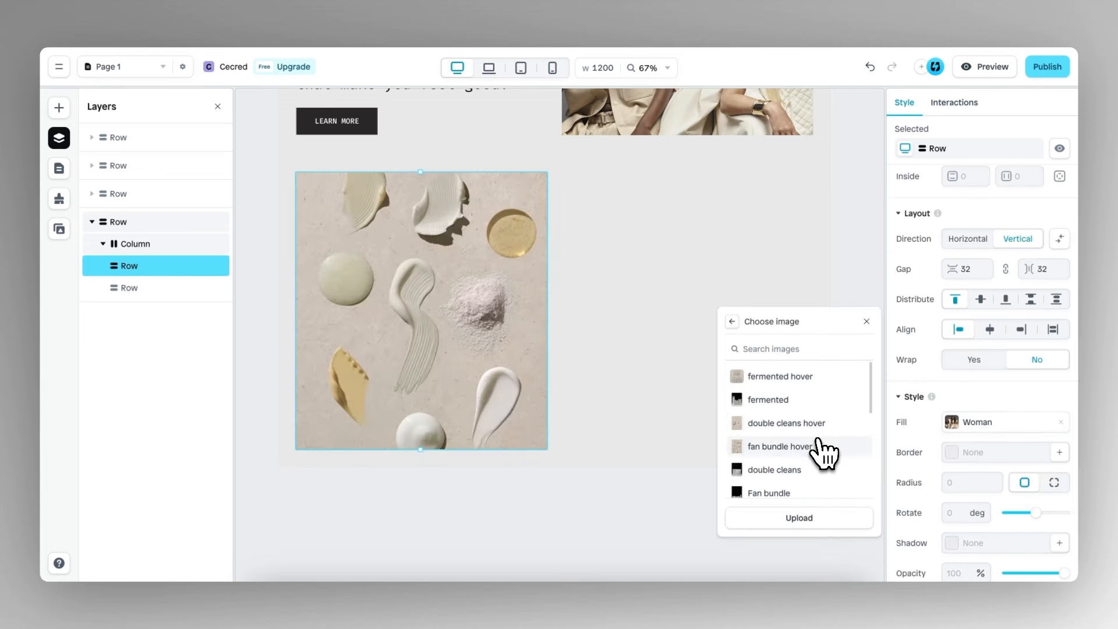
scroll(823, 455, "down", 6)
scroll(815, 455, "up", 3)
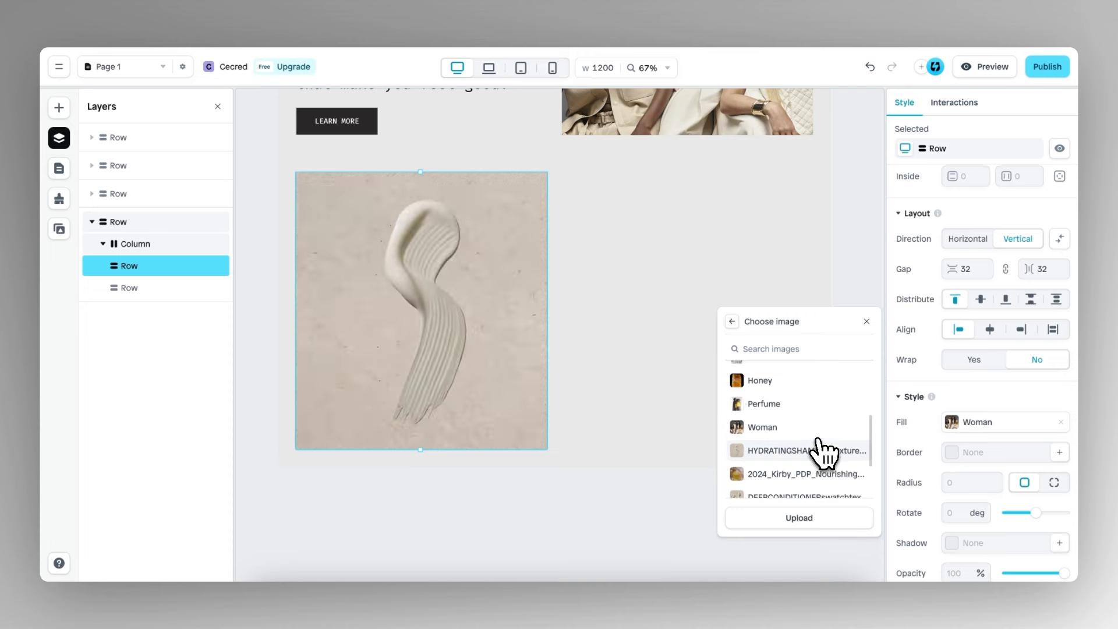
left_click(780, 402)
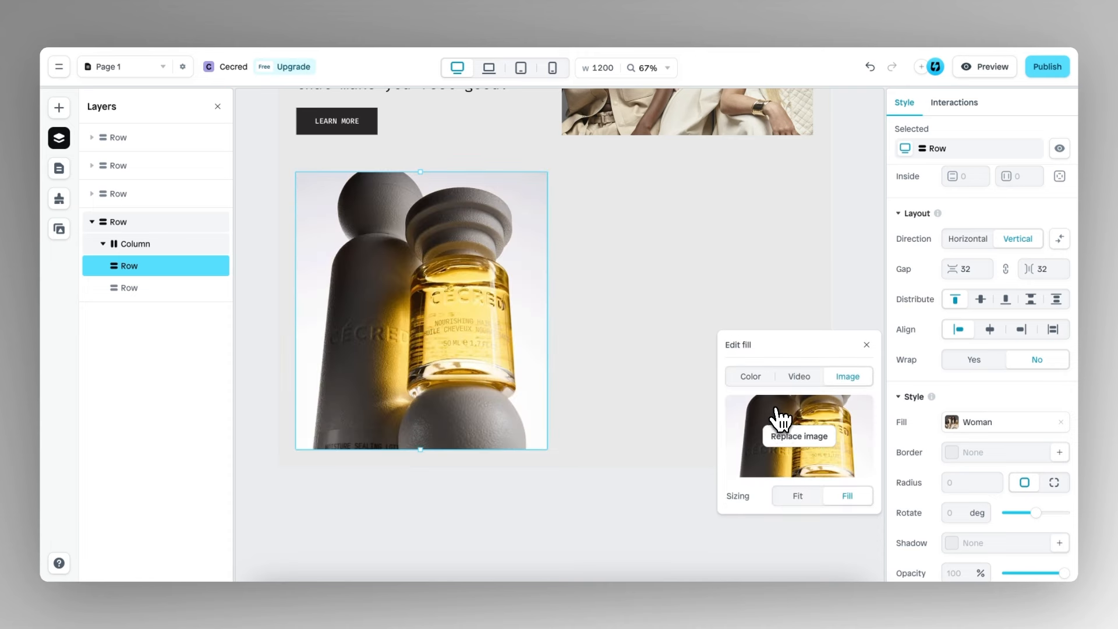
left_click(866, 345)
left_click(695, 303)
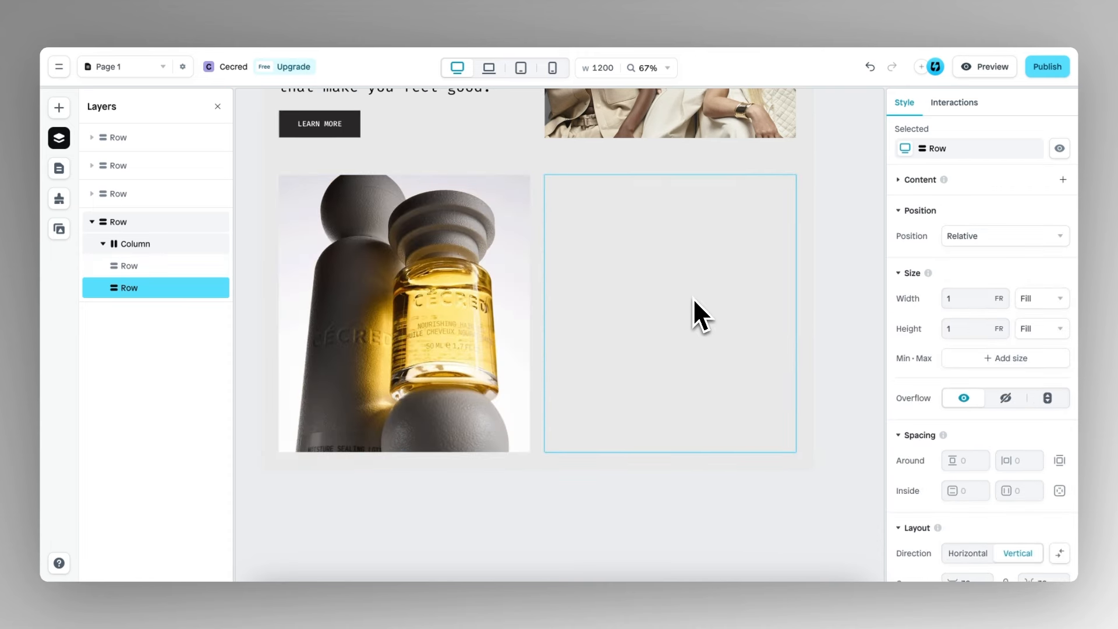
Step: Insert an interactive Carousel element into the empty row beside the perfume image
scroll(693, 298, "up", 3)
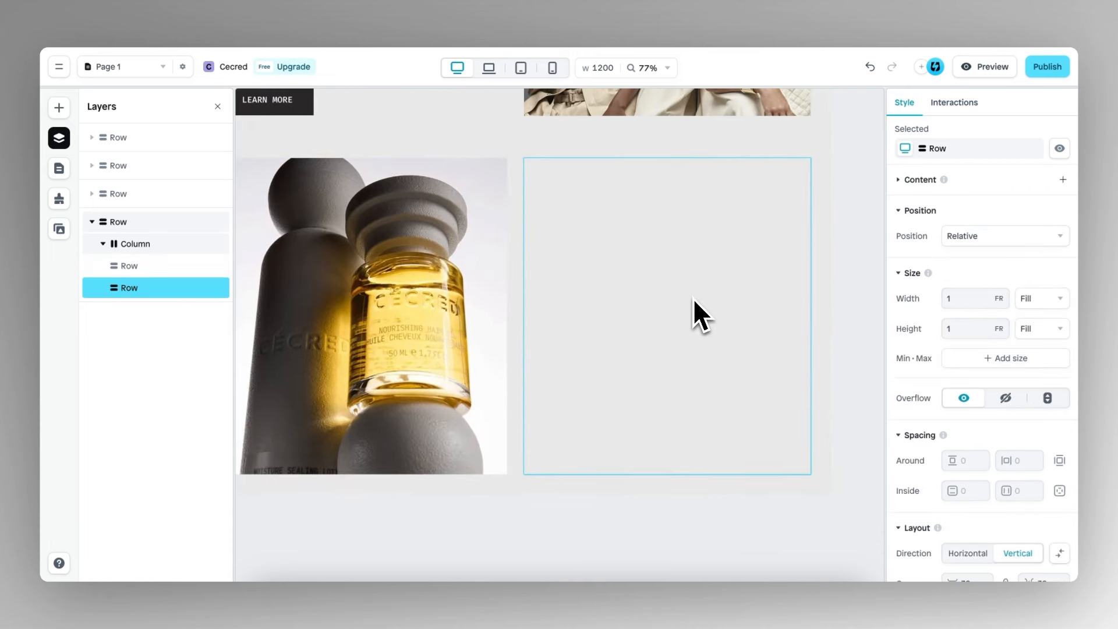
left_click(58, 107)
mouse_move(152, 447)
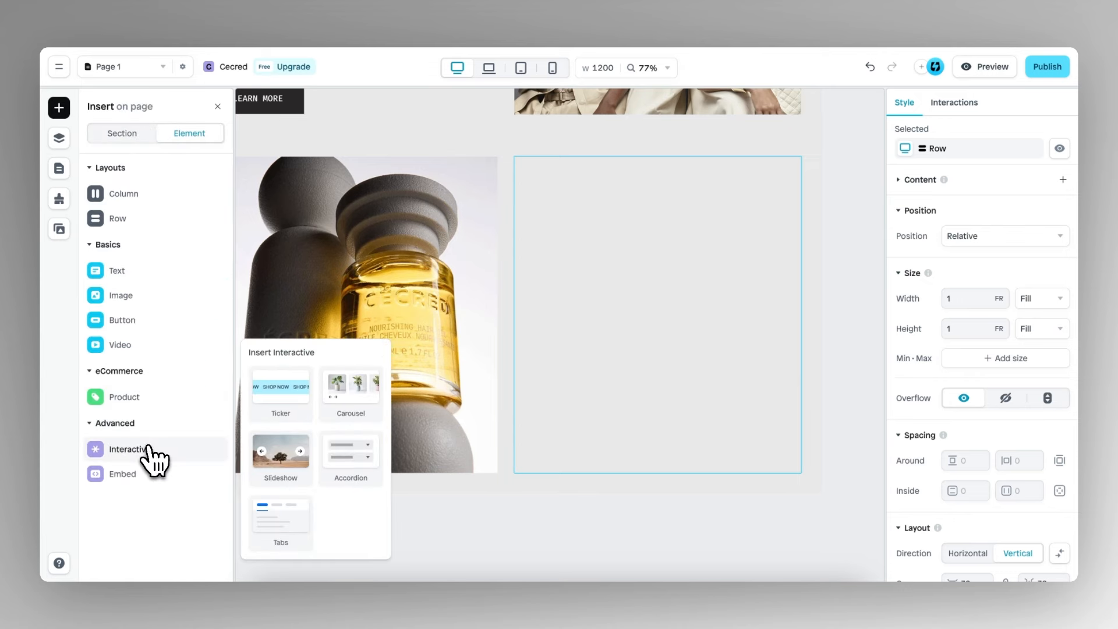
left_click_drag(349, 407, 695, 278)
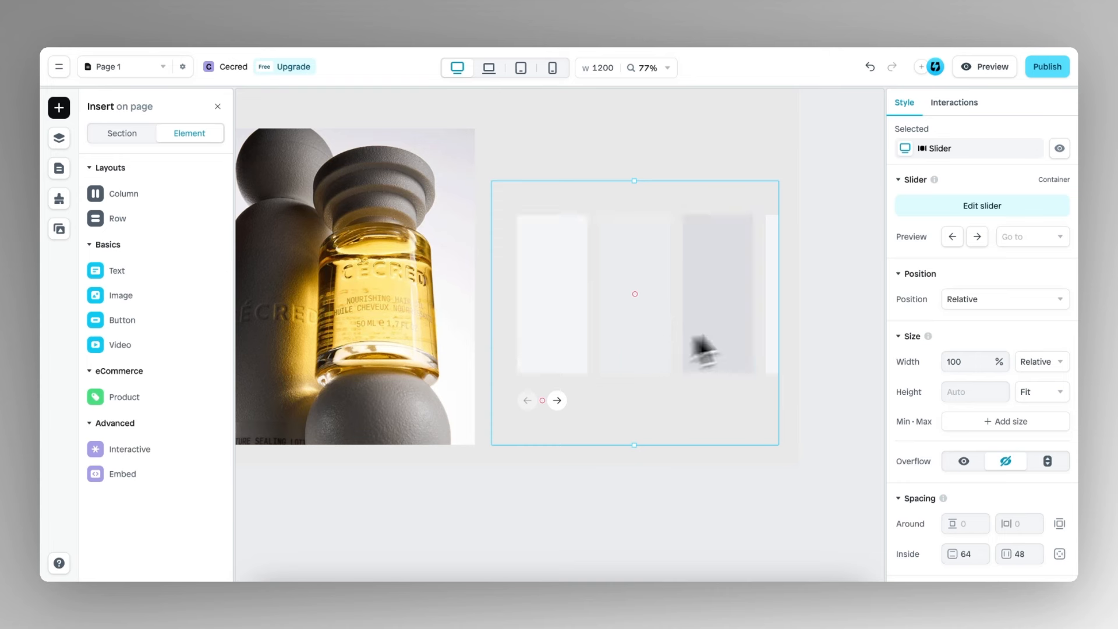
Step: Edit the carousel's slides and set the number of slides shown to 2
left_click(964, 207)
scroll(914, 351, "down", 6)
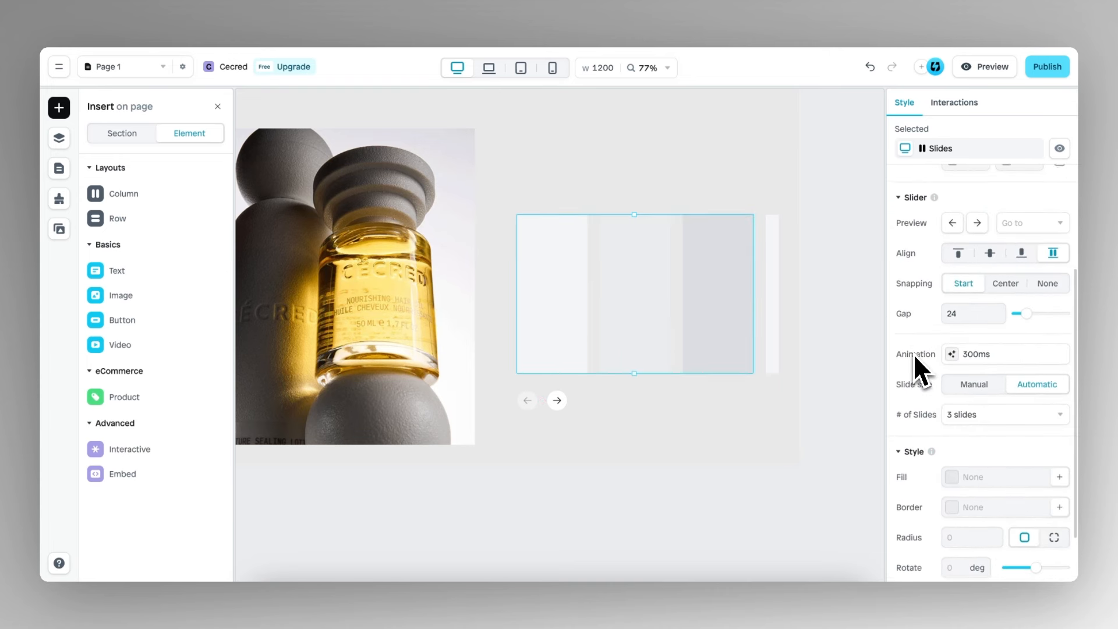
scroll(913, 354, "down", 1)
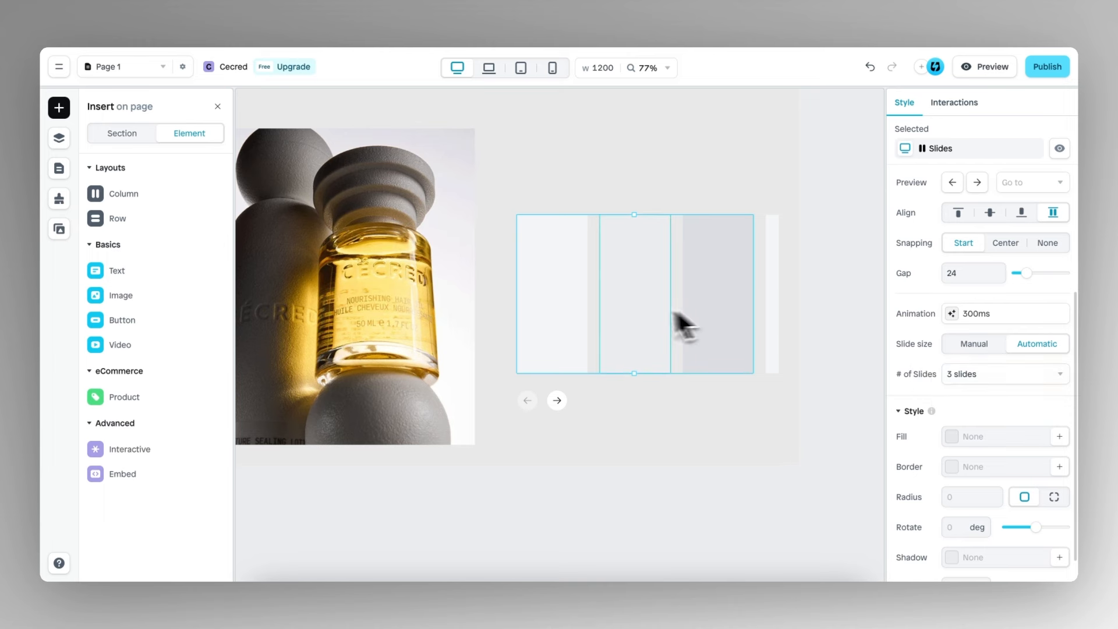
scroll(627, 312, "up", 3)
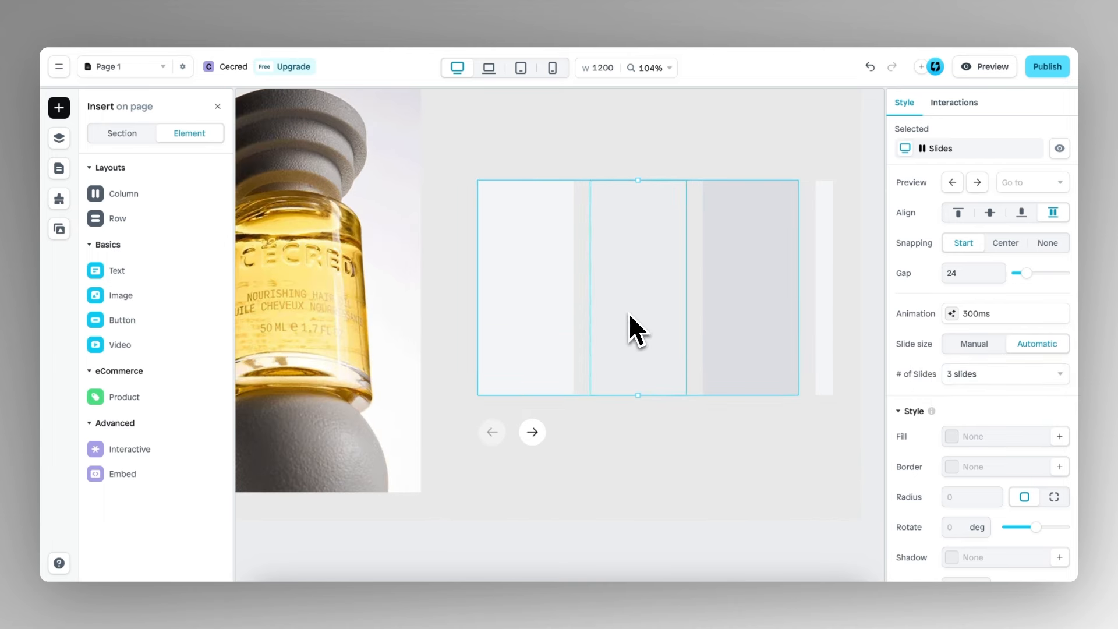
left_click(996, 376)
left_click(976, 198)
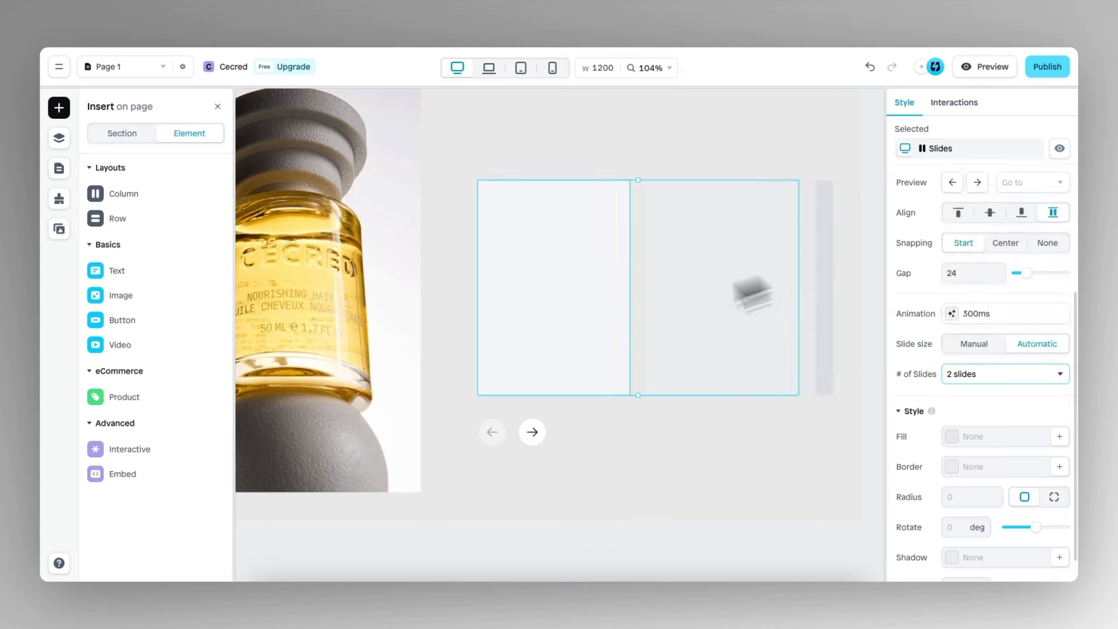
Step: Set the whole slider's vertical and horizontal inside spacing to 0
scroll(567, 333, "down", 5)
left_click(680, 228)
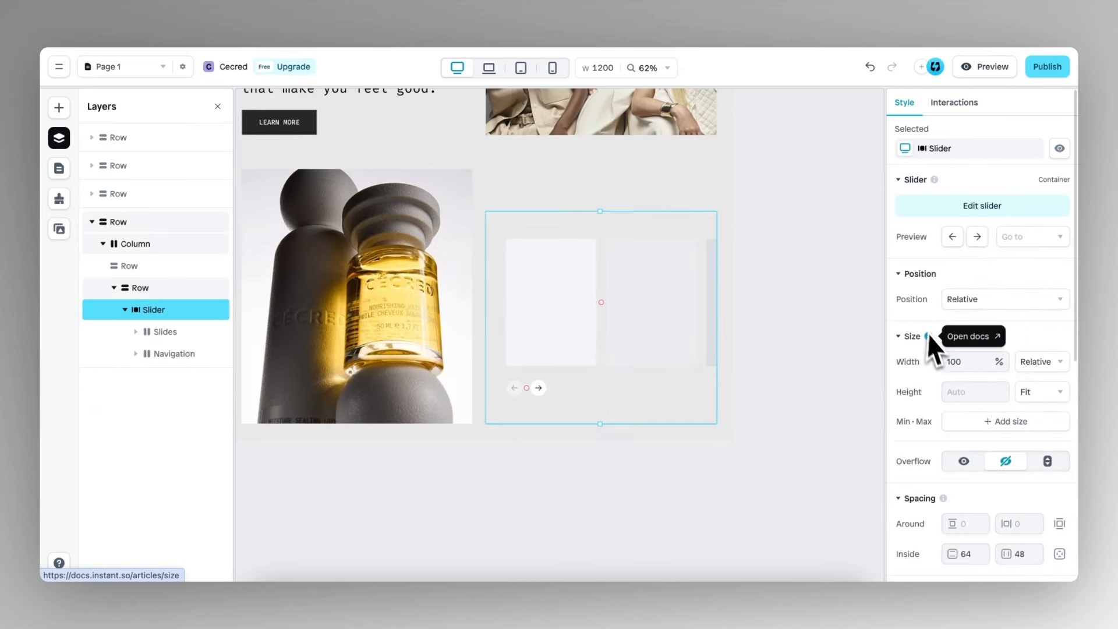
scroll(949, 352, "down", 3)
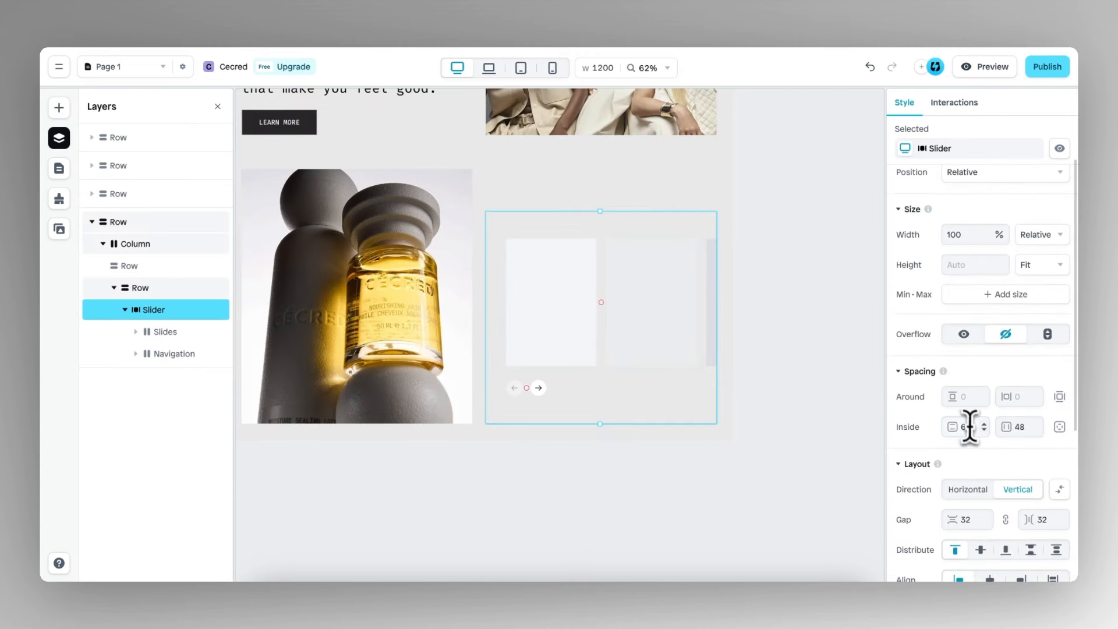
type("0")
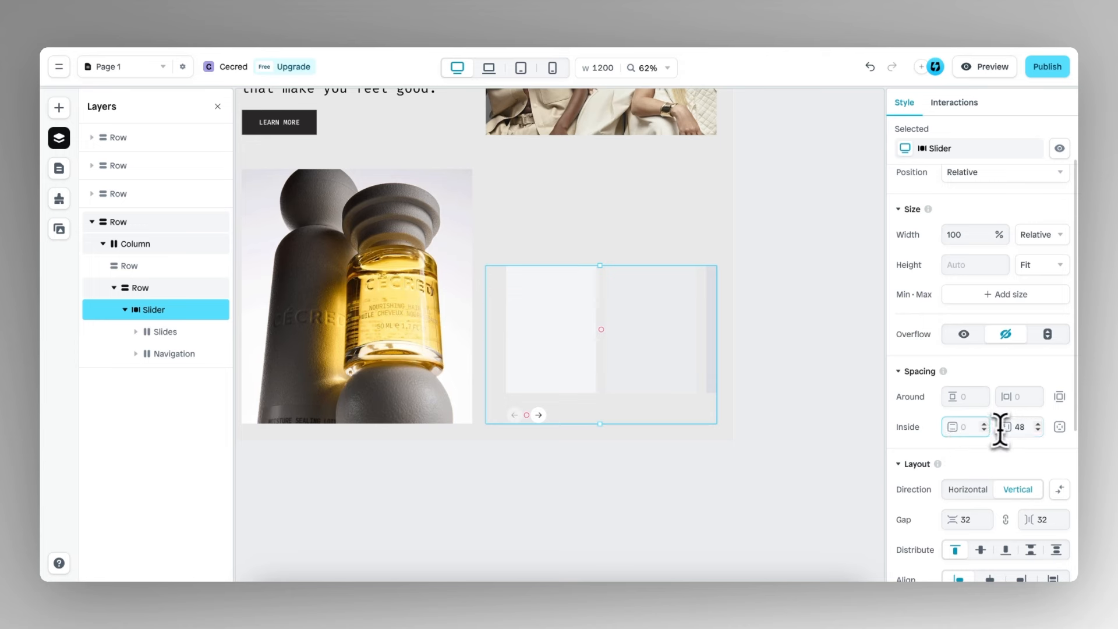
type("0")
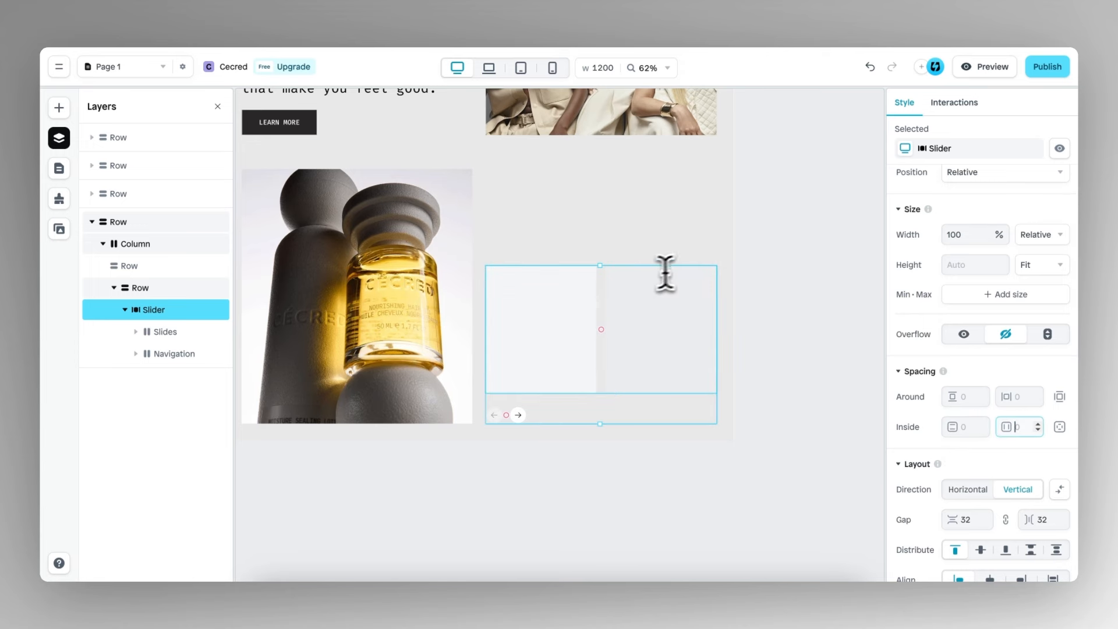
Step: Center the slider vertically within the row that contains it
scroll(626, 272, "up", 2)
left_click(622, 219)
scroll(1007, 373, "down", 2)
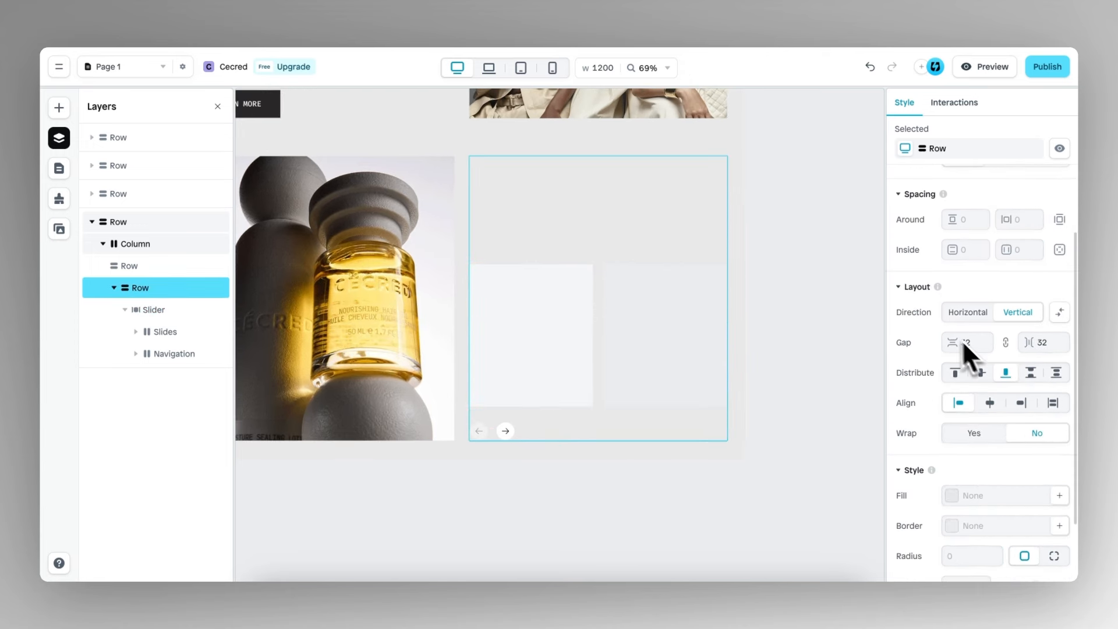
scroll(958, 408, "down", 1)
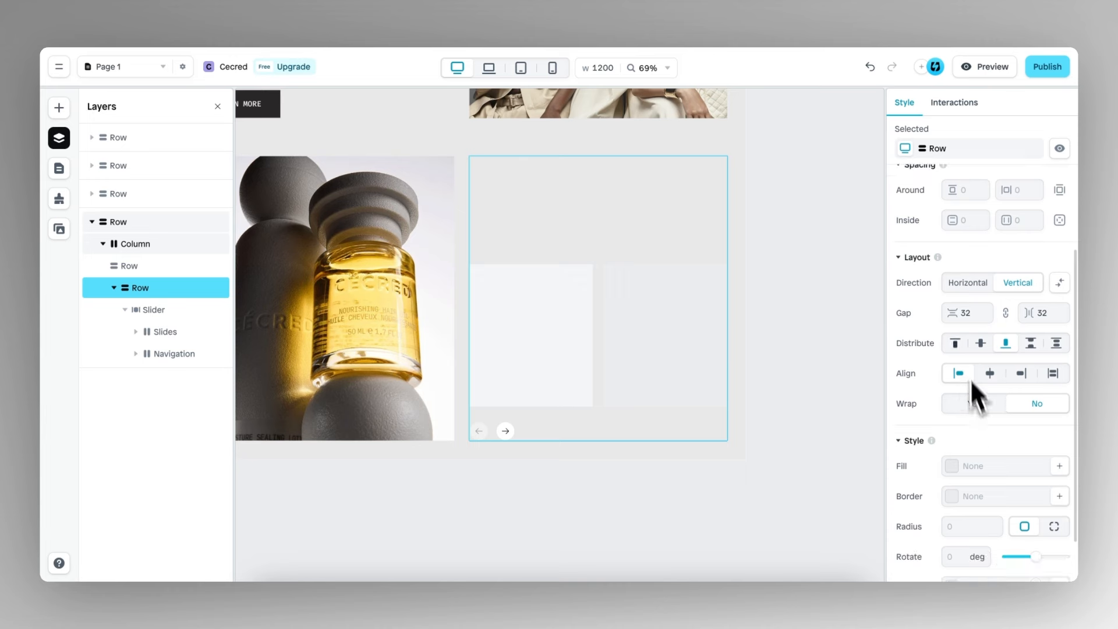
left_click(1006, 345)
left_click(982, 343)
scroll(574, 319, "up", 3)
left_click(570, 317)
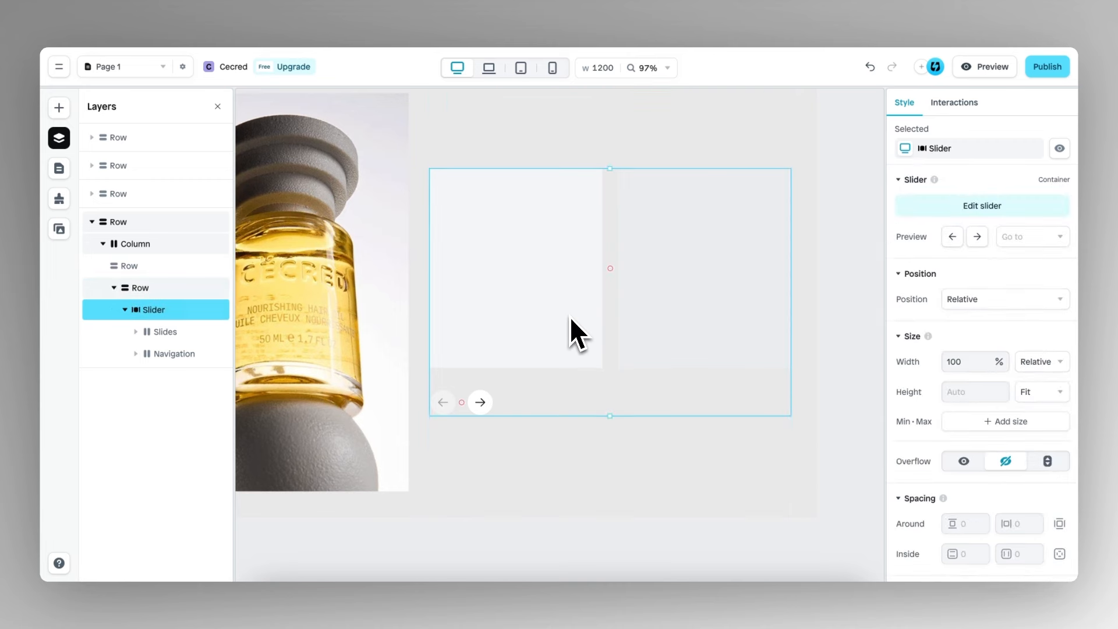
left_click(688, 149)
scroll(687, 149, "down", 3)
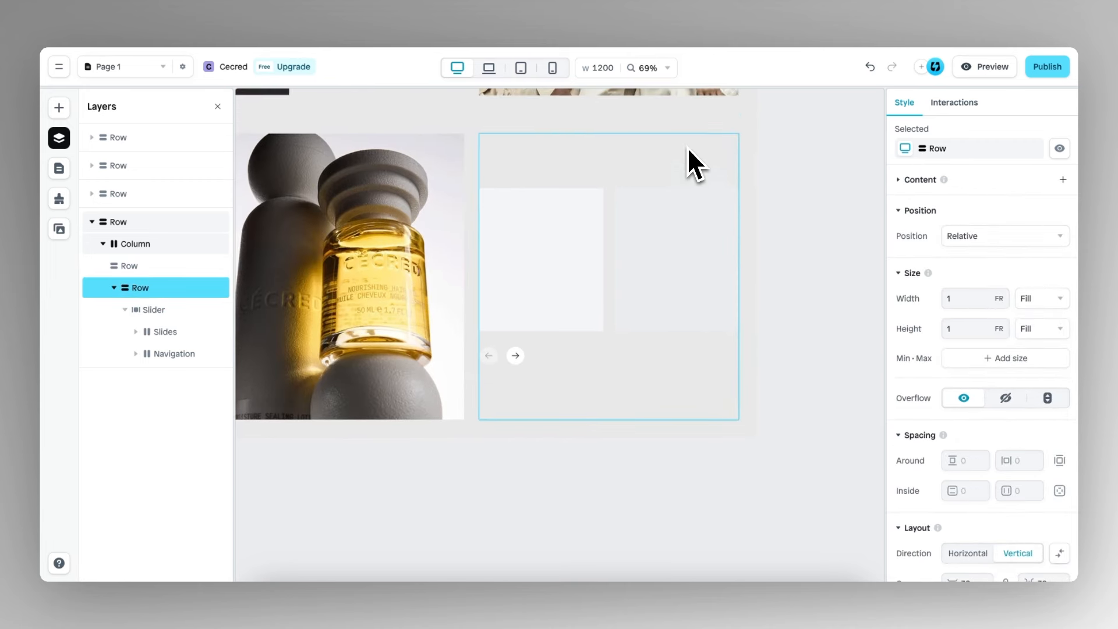
scroll(738, 239, "up", 1)
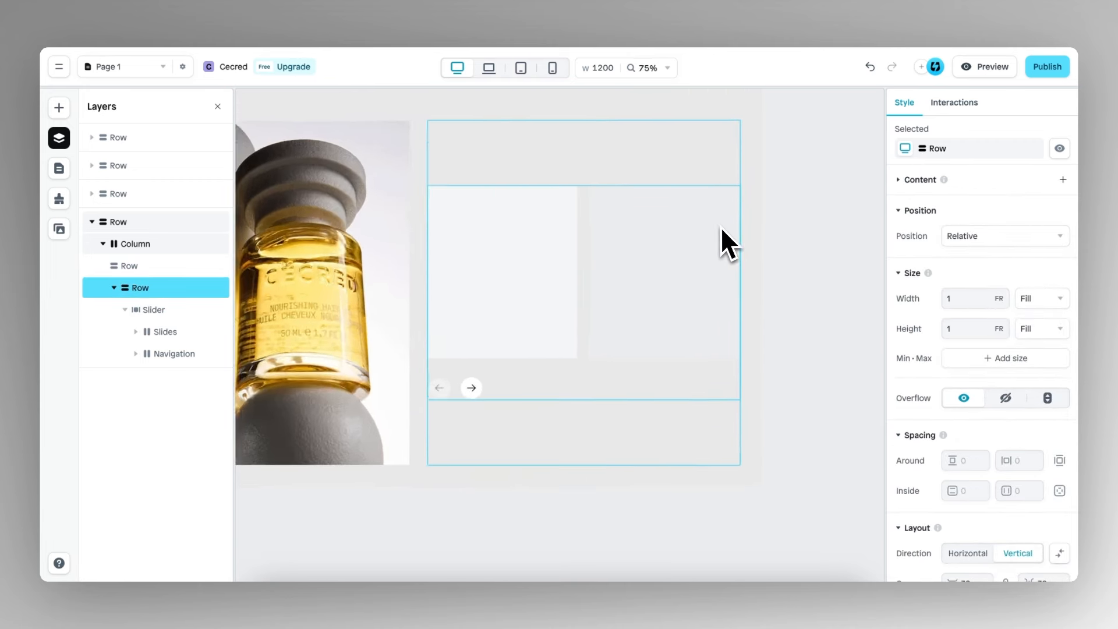
scroll(720, 228, "up", 2)
scroll(720, 229, "down", 5)
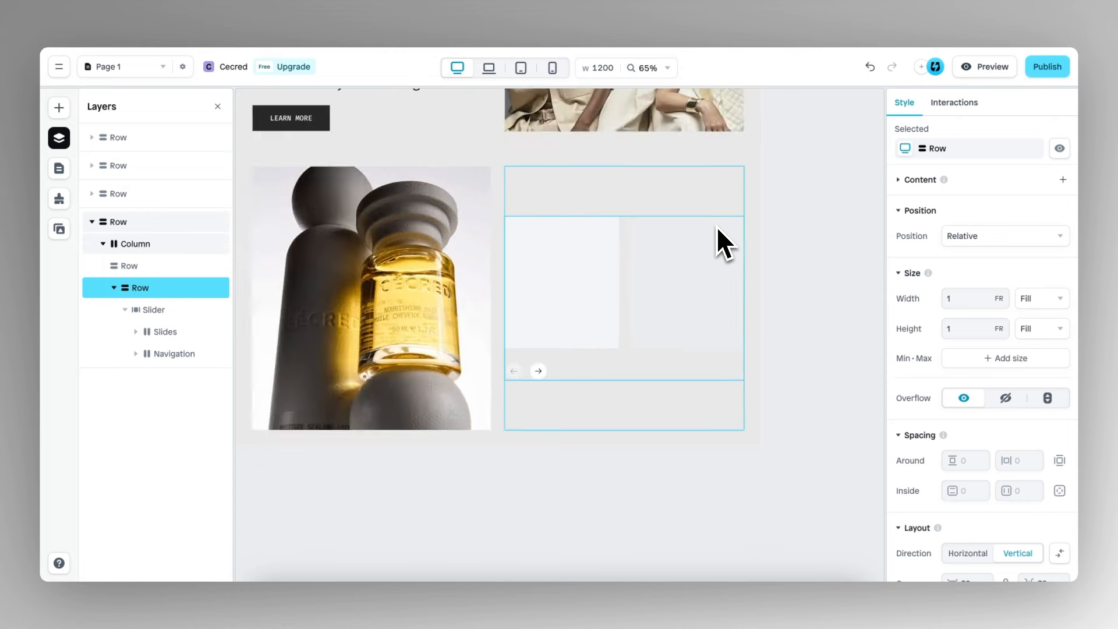
scroll(717, 226, "down", 1)
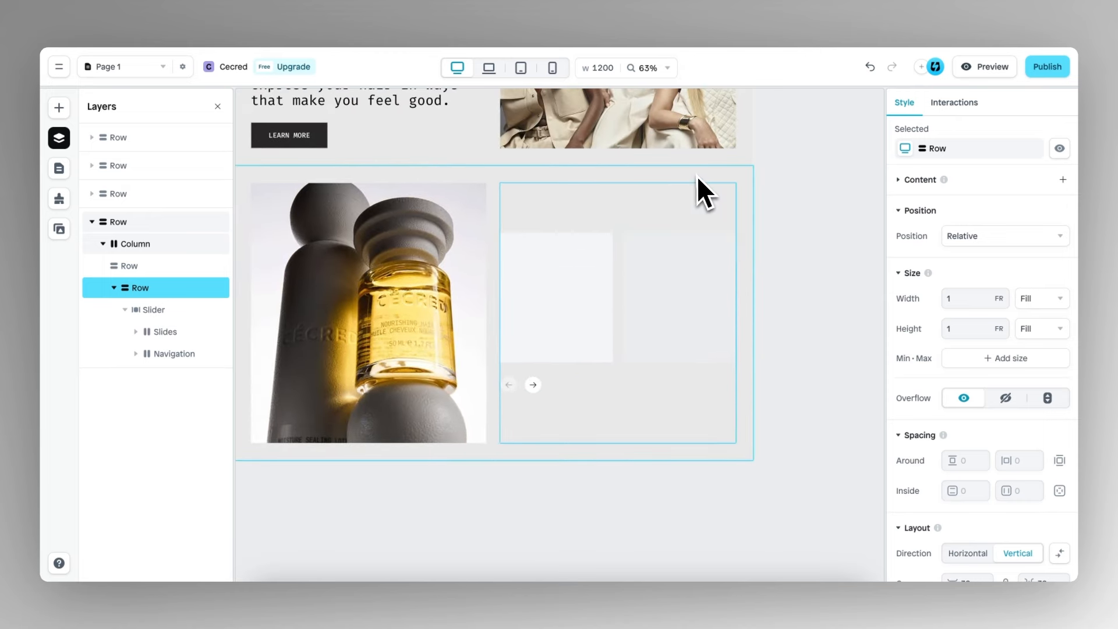
scroll(743, 269, "up", 1)
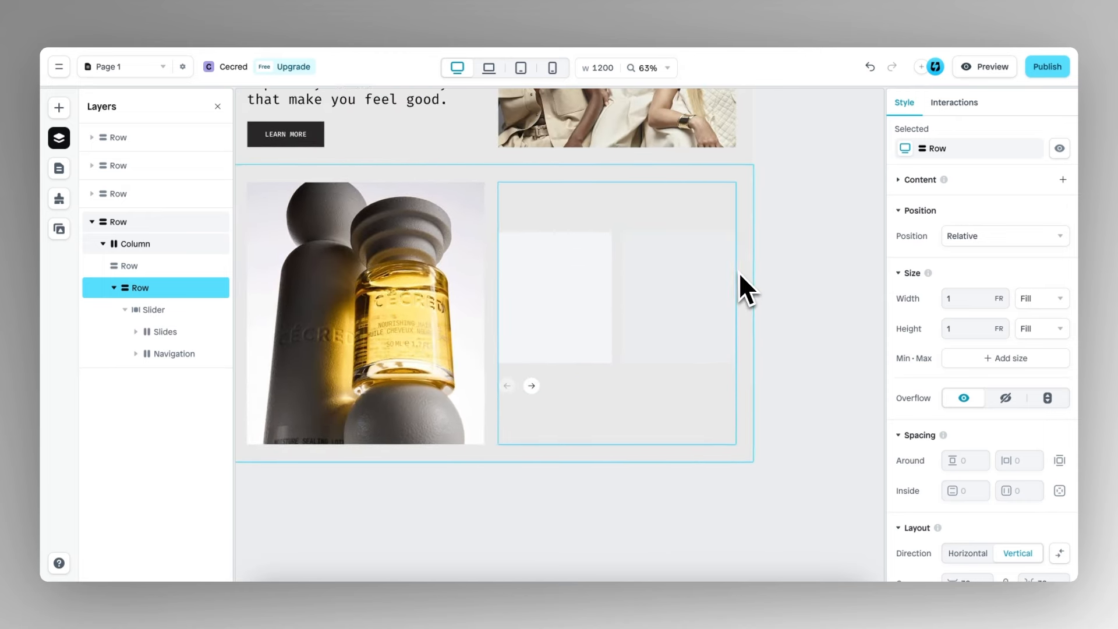
scroll(738, 273, "up", 2)
scroll(738, 273, "down", 1)
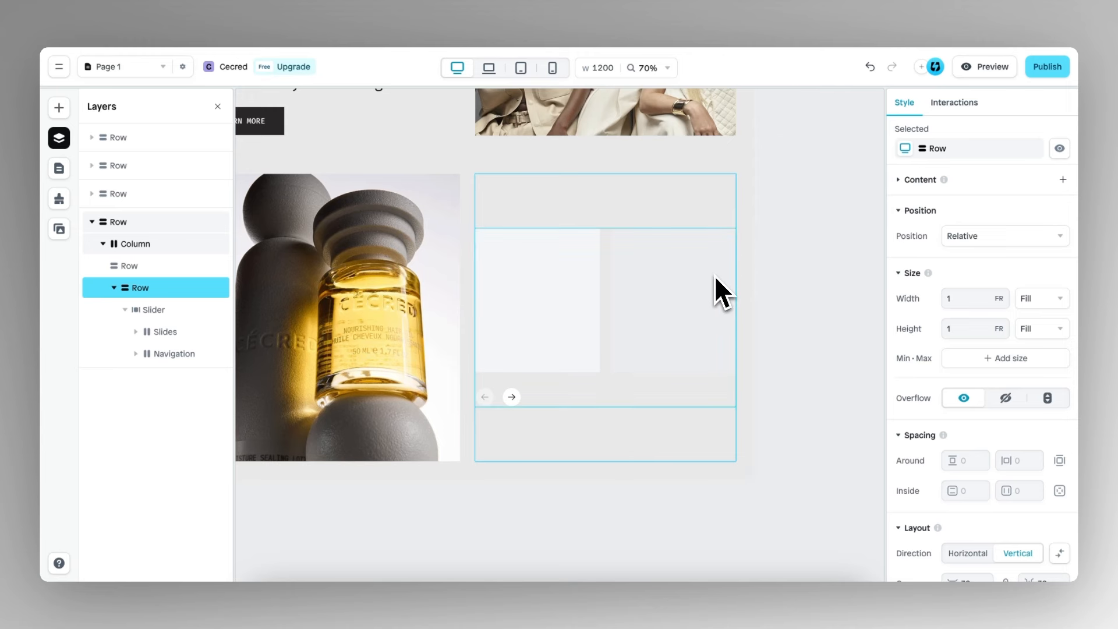
scroll(715, 275, "up", 2)
scroll(714, 276, "down", 1)
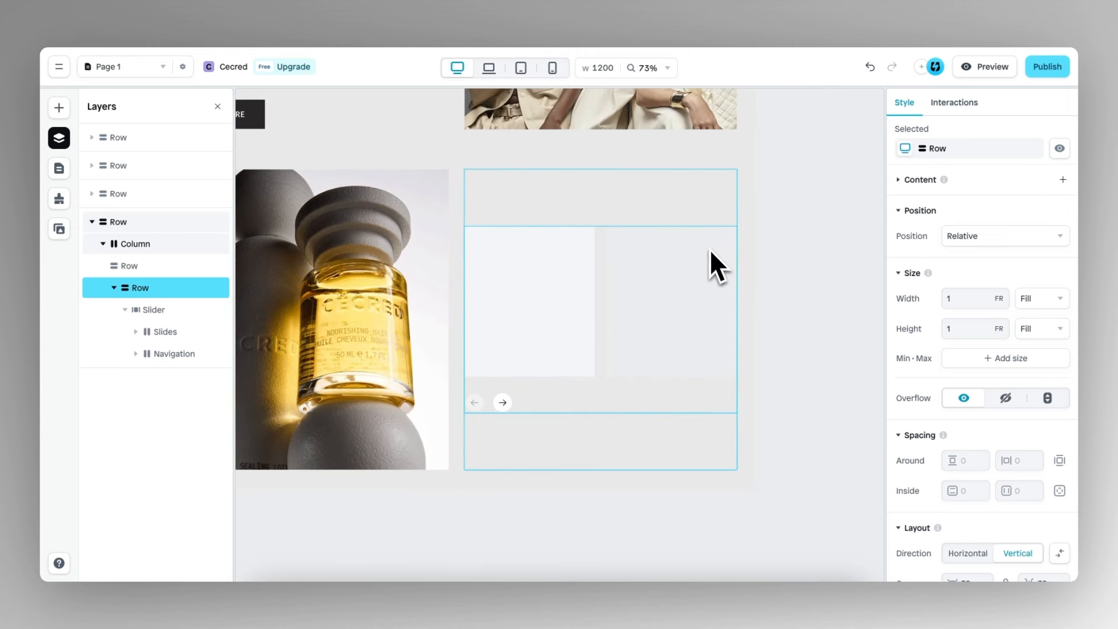
Step: Split the perfume section's inside spacing into individual sides and clear the right value to 0
left_click(744, 175)
scroll(934, 344, "down", 3)
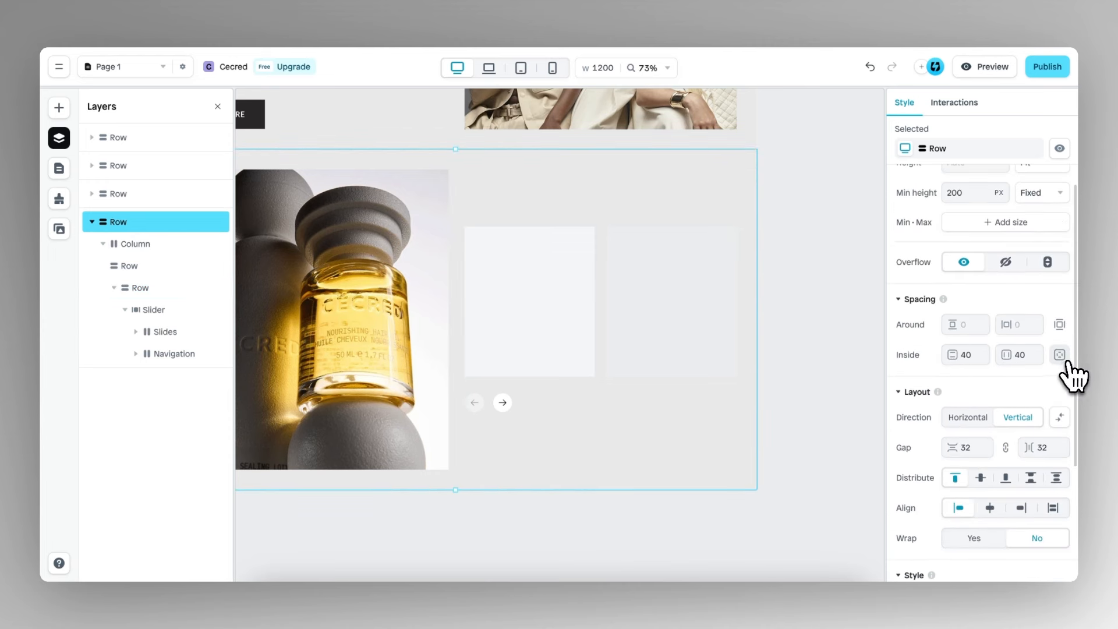
left_click(1060, 356)
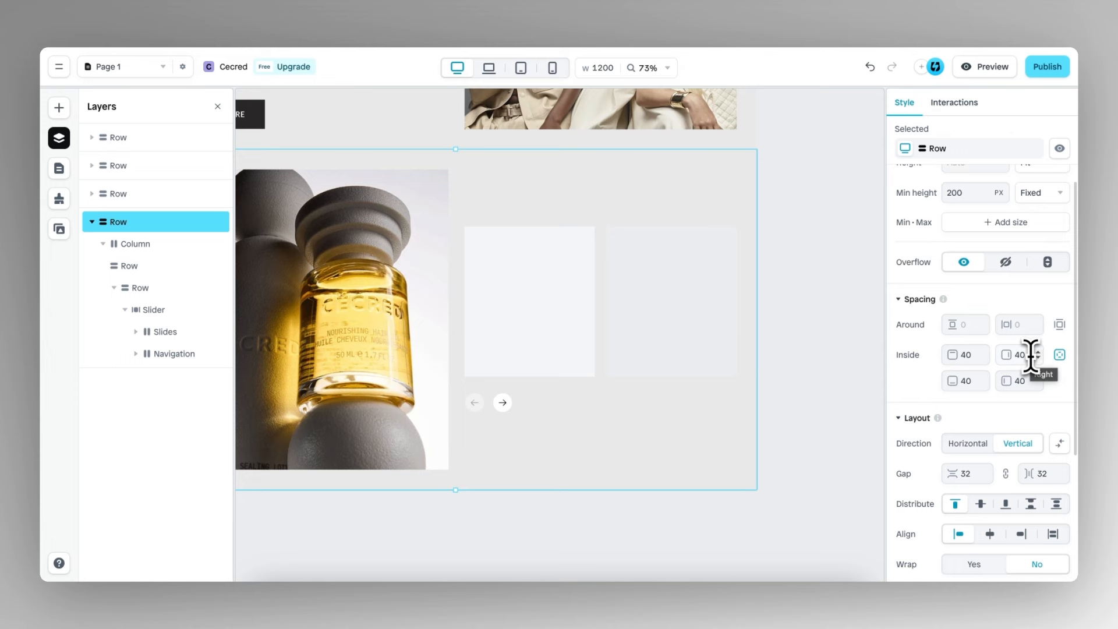
left_click_drag(1029, 355, 994, 355)
key("BackSpace")
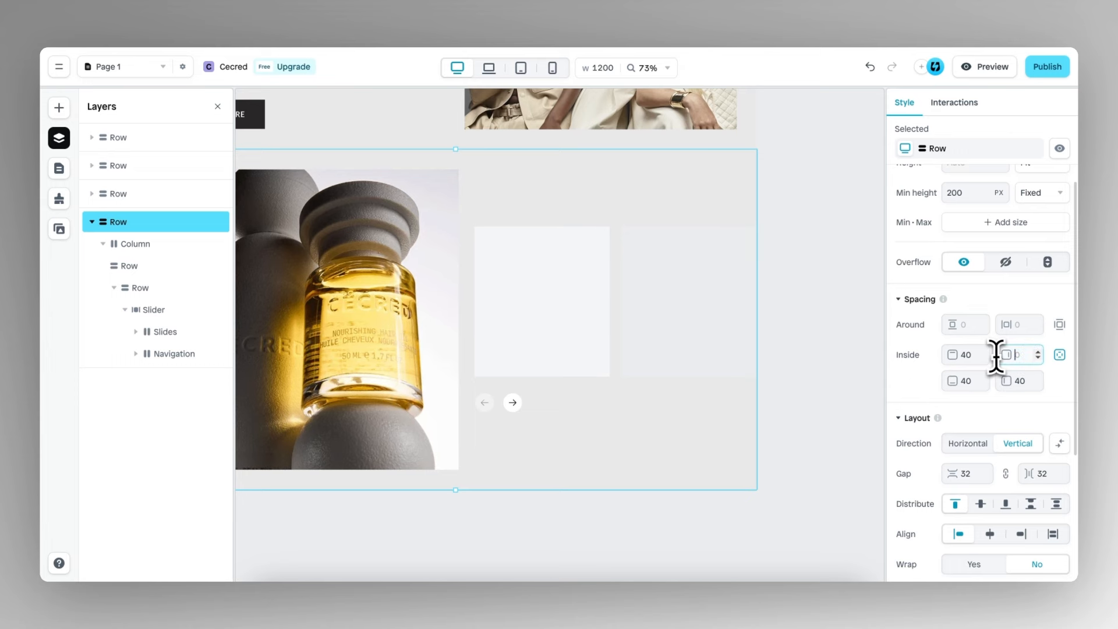
scroll(729, 259, "up", 5)
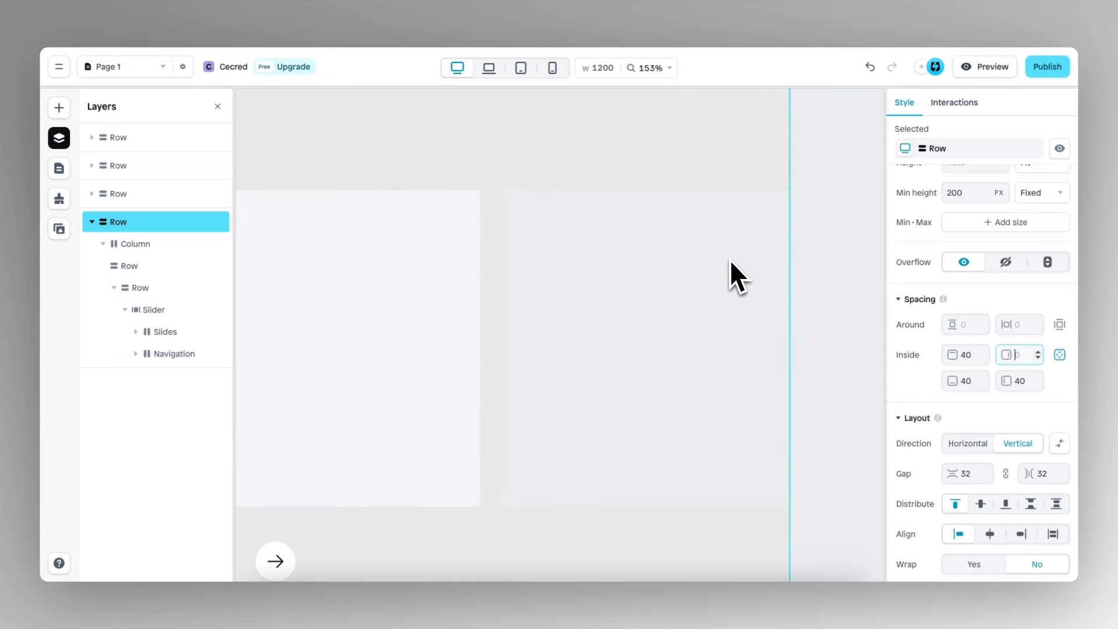
scroll(730, 259, "down", 5)
scroll(728, 261, "right", 2)
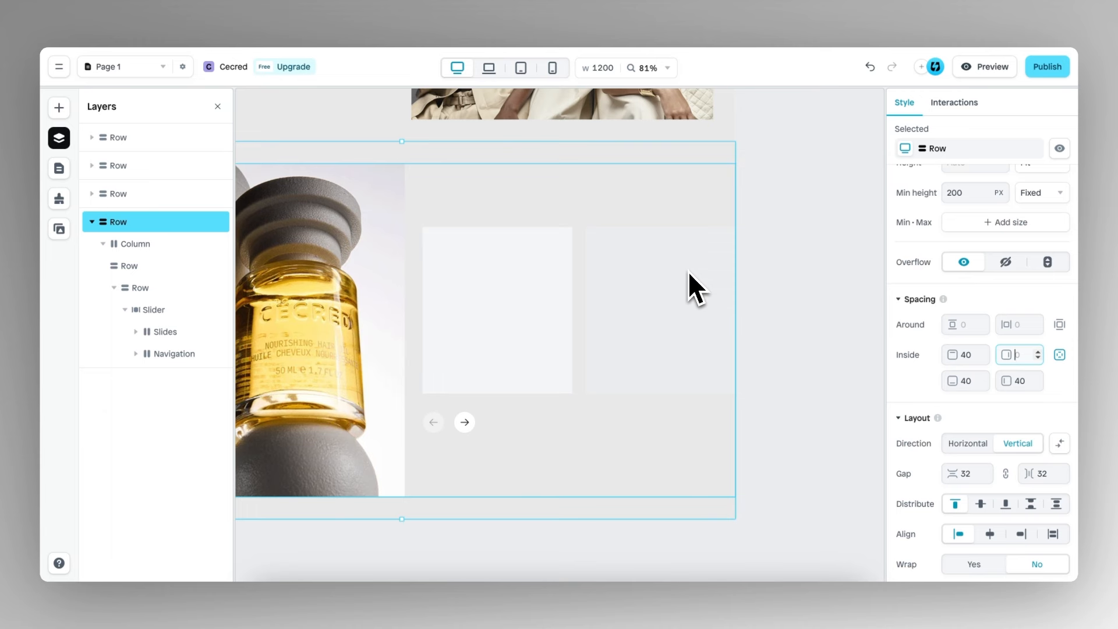
Step: Select the slides group inside the slider beside the perfume image
left_click(526, 297)
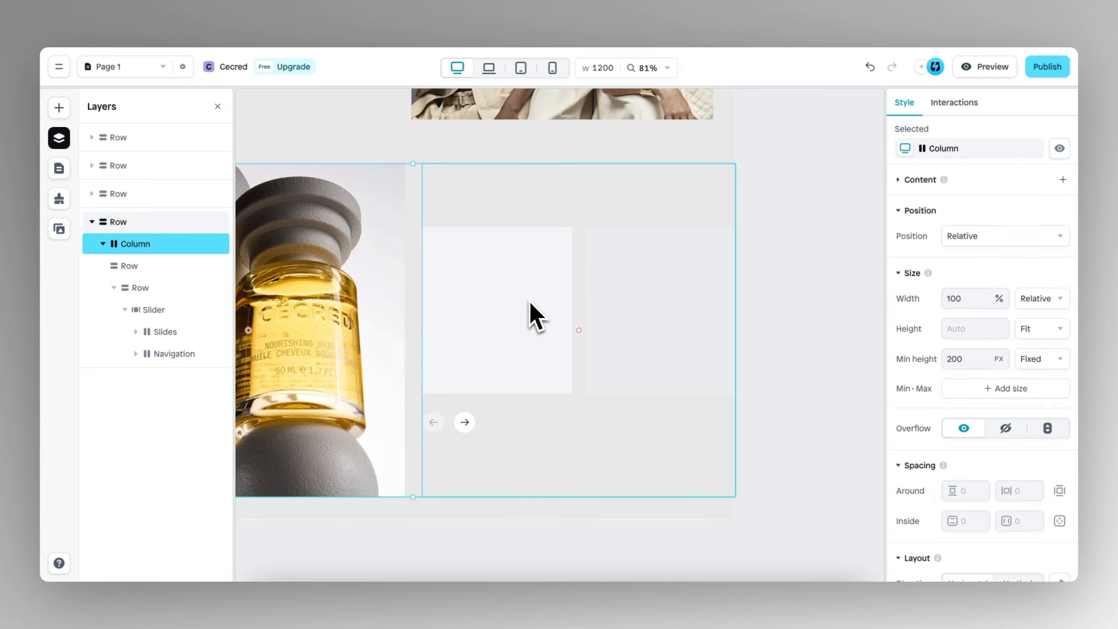
left_click(536, 171)
left_click(534, 249)
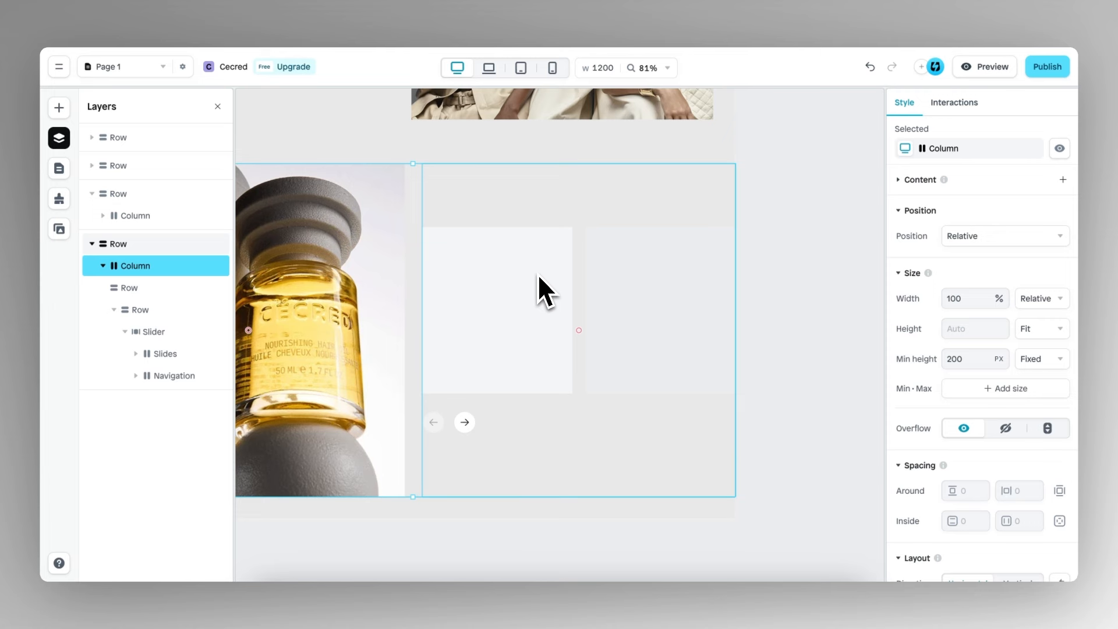
scroll(537, 274, "left", 3)
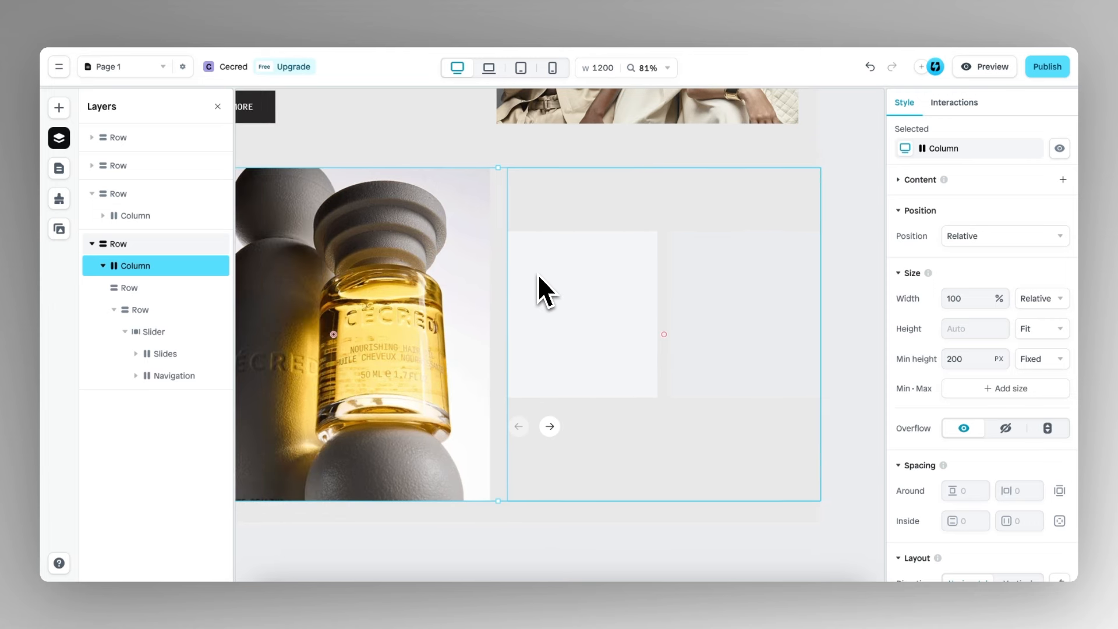
left_click(580, 297)
left_click(588, 303)
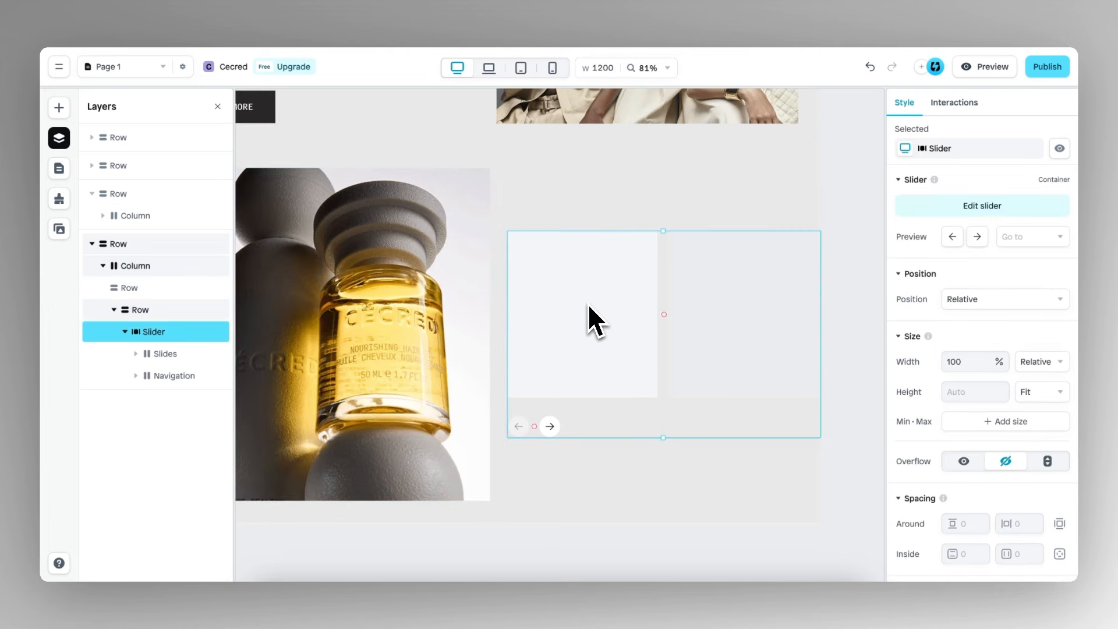
left_click(587, 296)
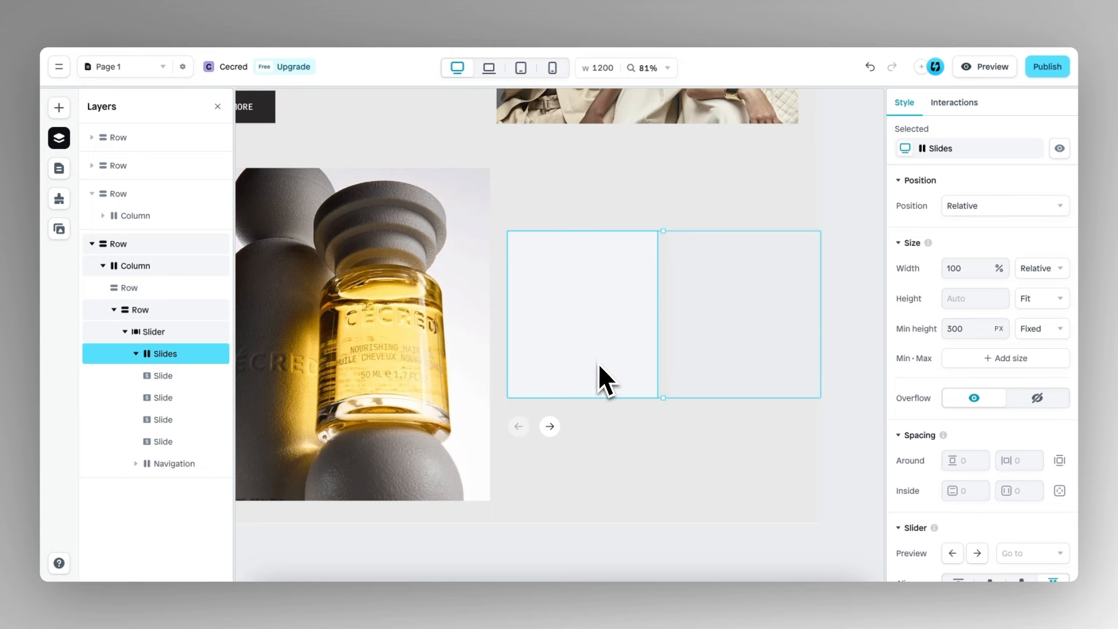
Step: Select the entire first MOUSTURIZING CONDITIONER product card, including its image, title, price and reviews
scroll(599, 362, "up", 10)
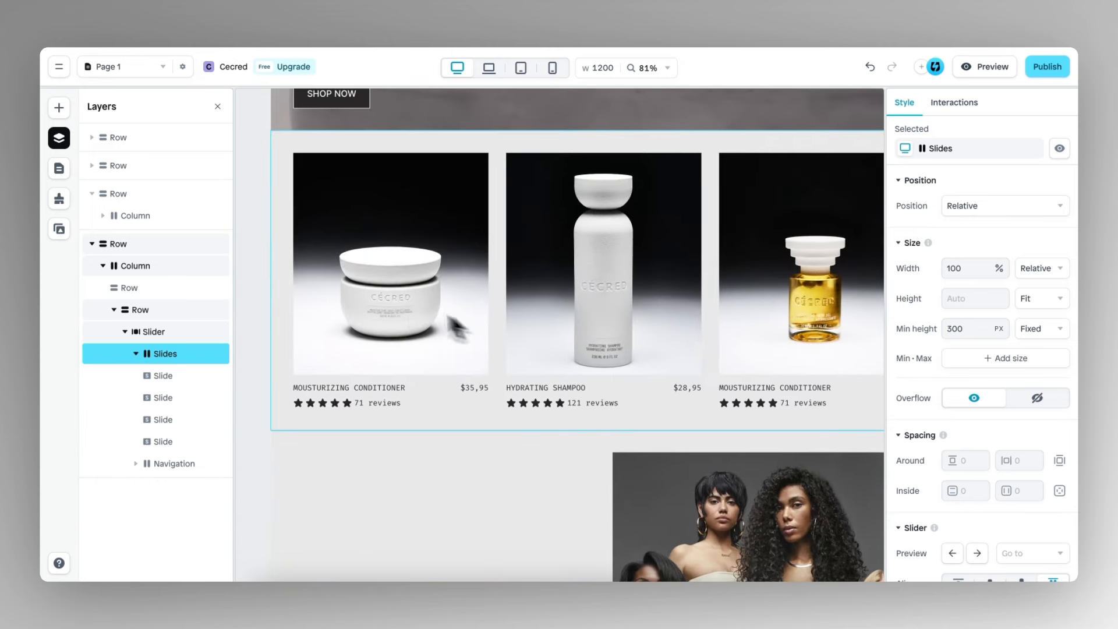
left_click(389, 297)
left_click(411, 298)
left_click(430, 298)
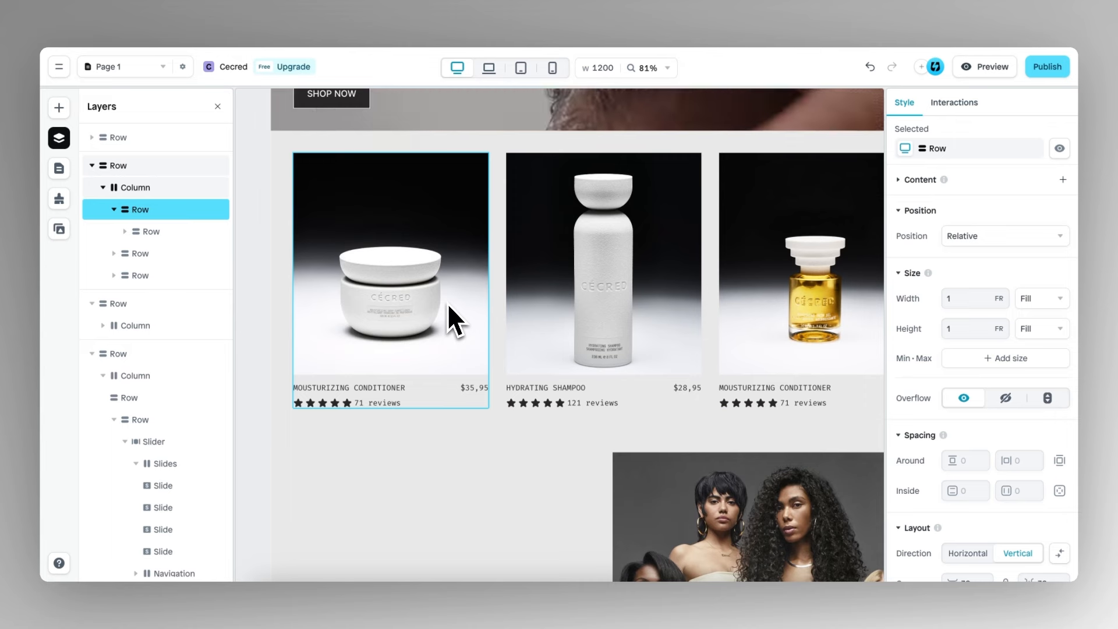
Step: Clear the fill of the first slide beside the perfume image and paste the copied product card into it
scroll(545, 332, "down", 10)
scroll(547, 333, "down", 2)
left_click(663, 268)
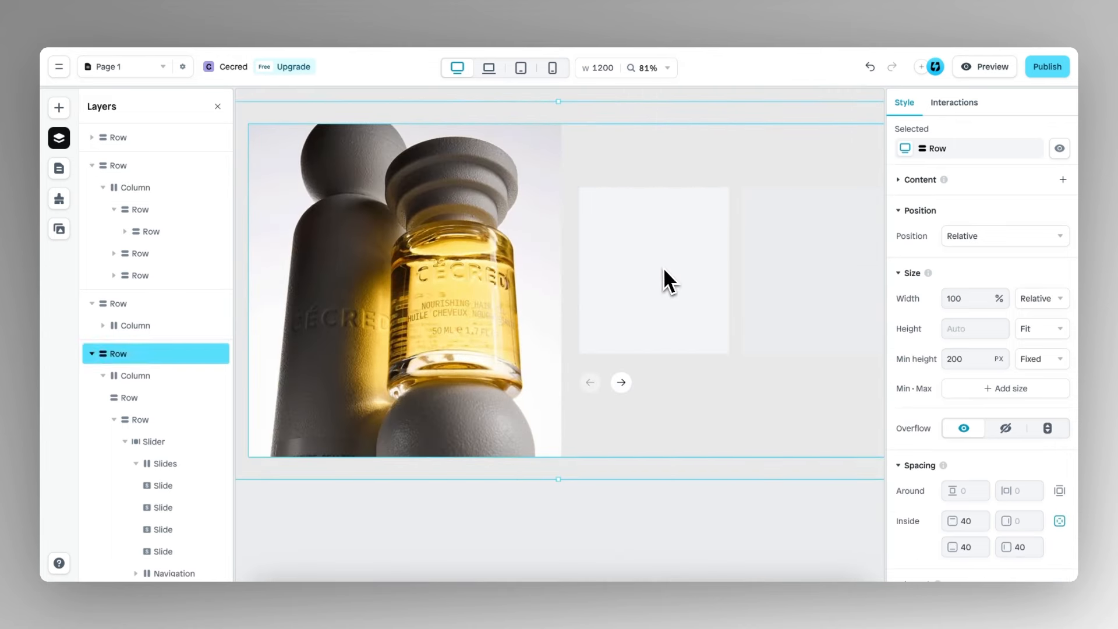
left_click(651, 269)
left_click(670, 267)
left_click(672, 271)
left_click(664, 272)
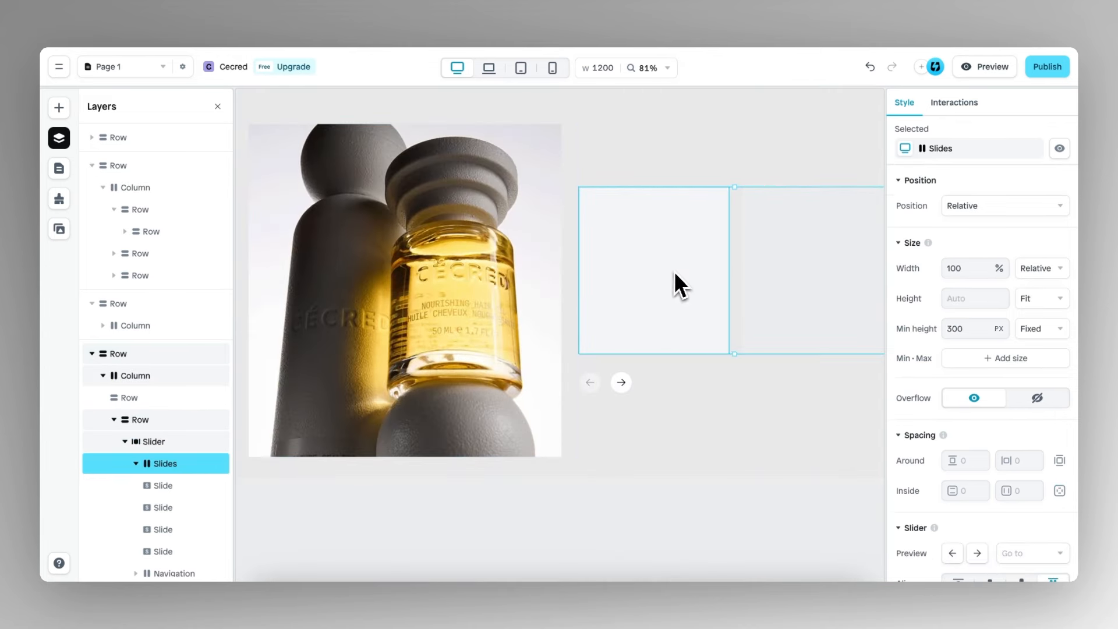
left_click(674, 272)
scroll(978, 378, "down", 3)
left_click(1061, 505)
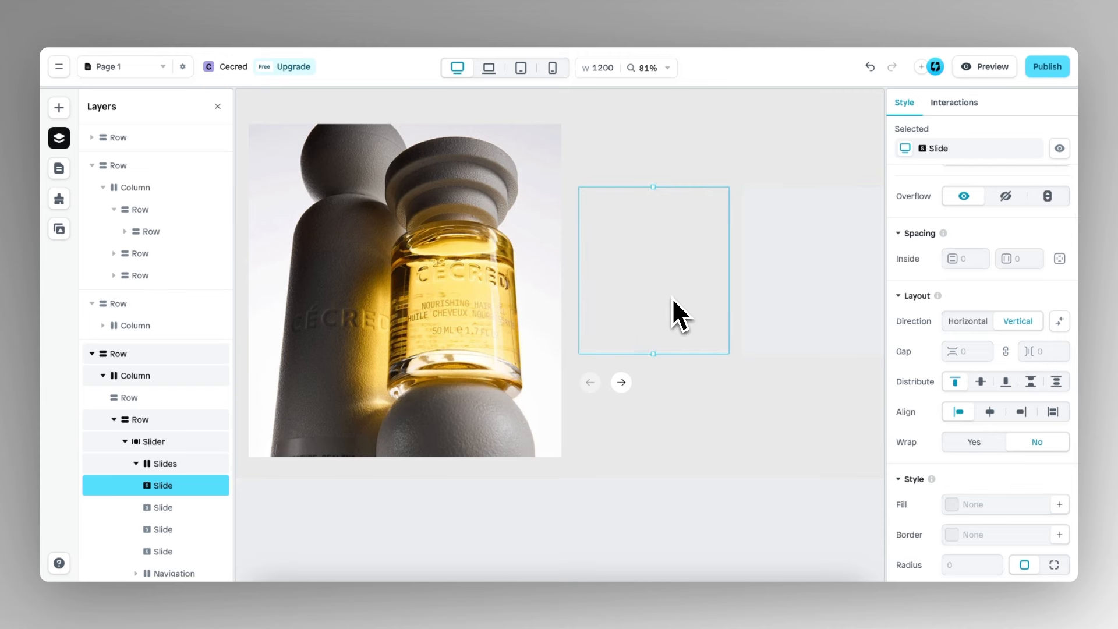
right_click(603, 281)
left_click(626, 305)
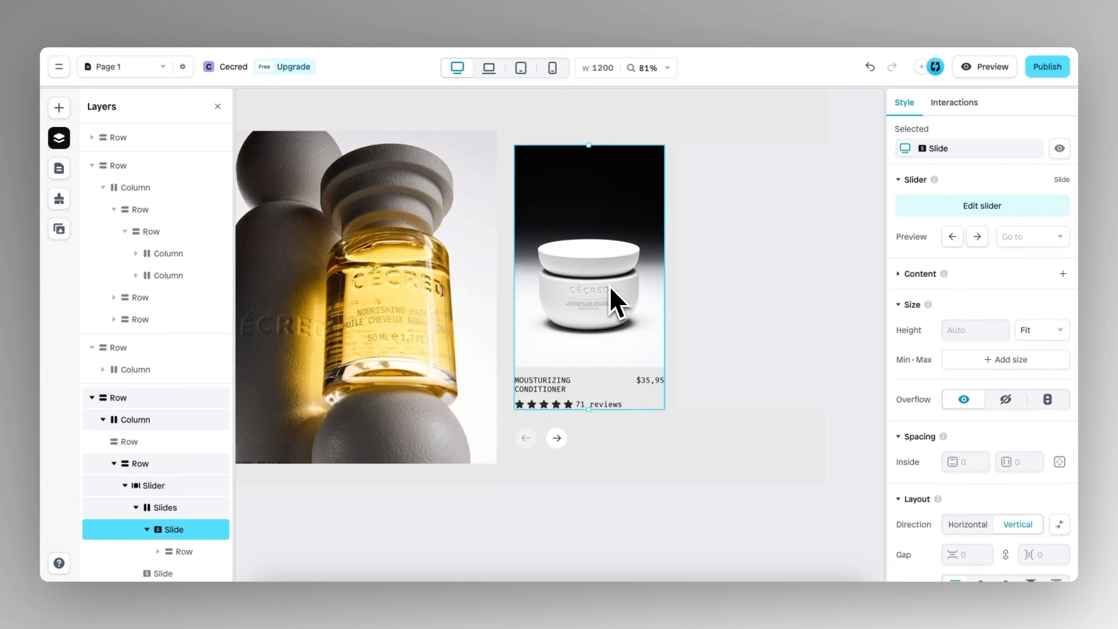
Step: Set the height of the pasted card's image column to 350 px
left_click(605, 276)
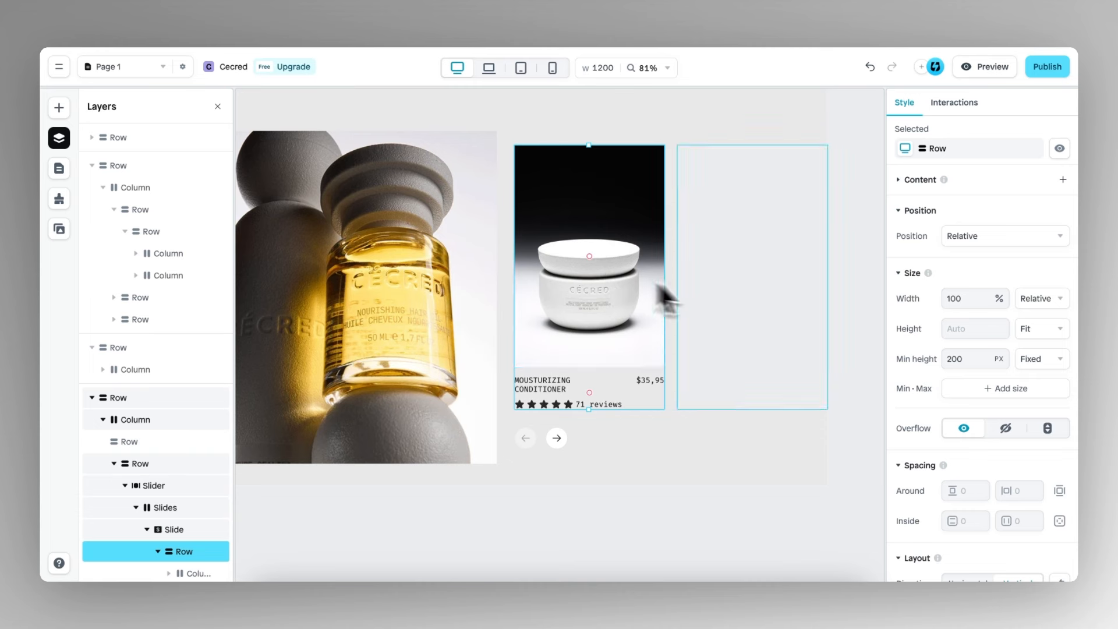
left_click(594, 282)
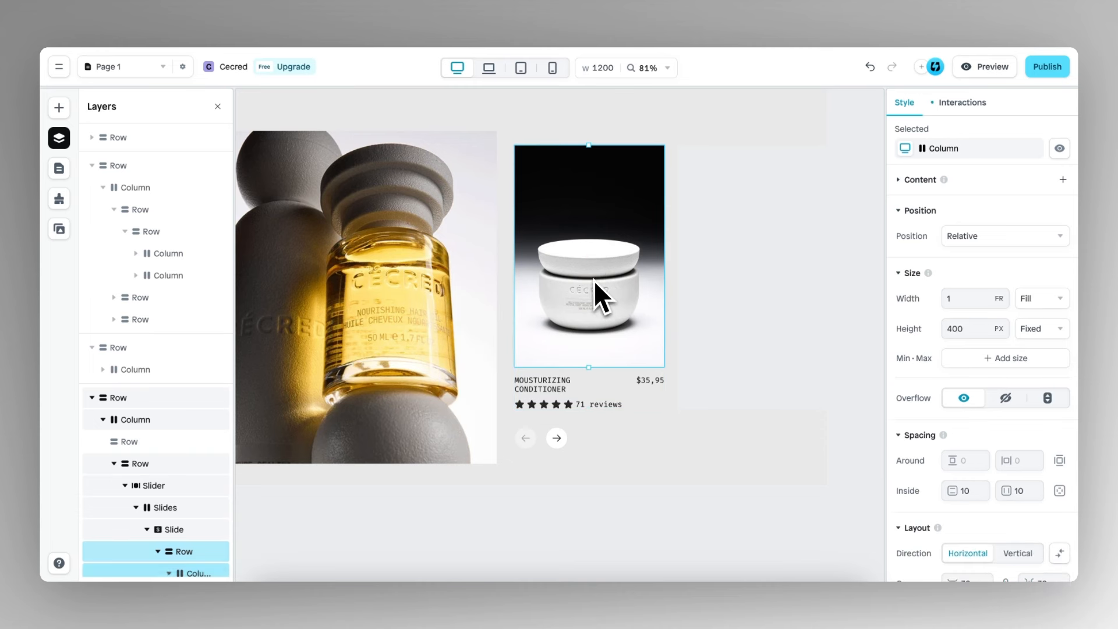
double_click(955, 329)
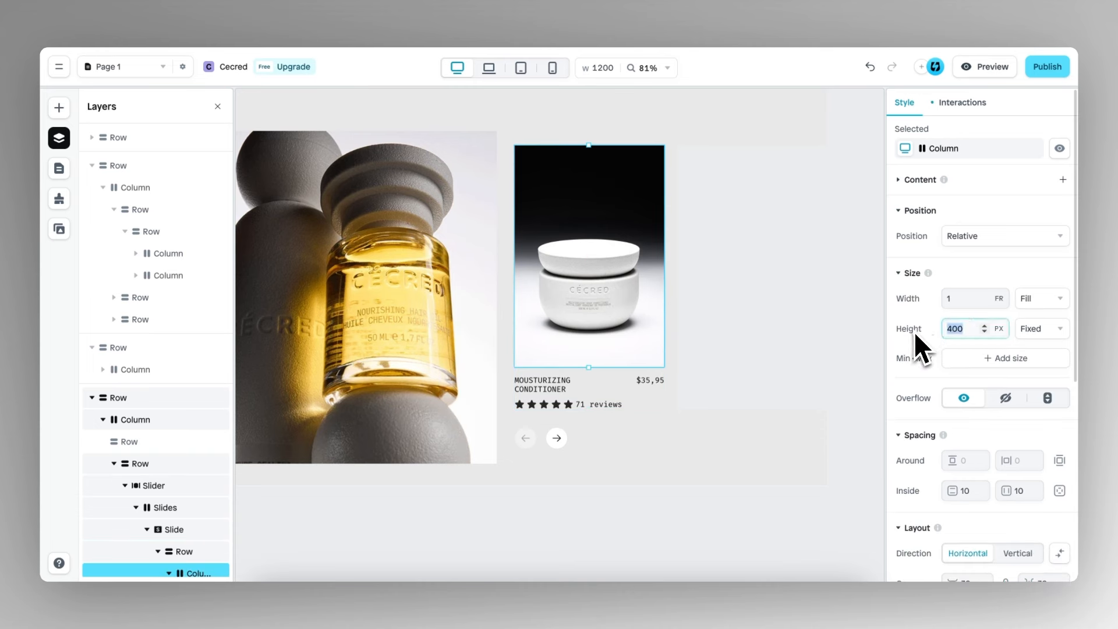
type("350")
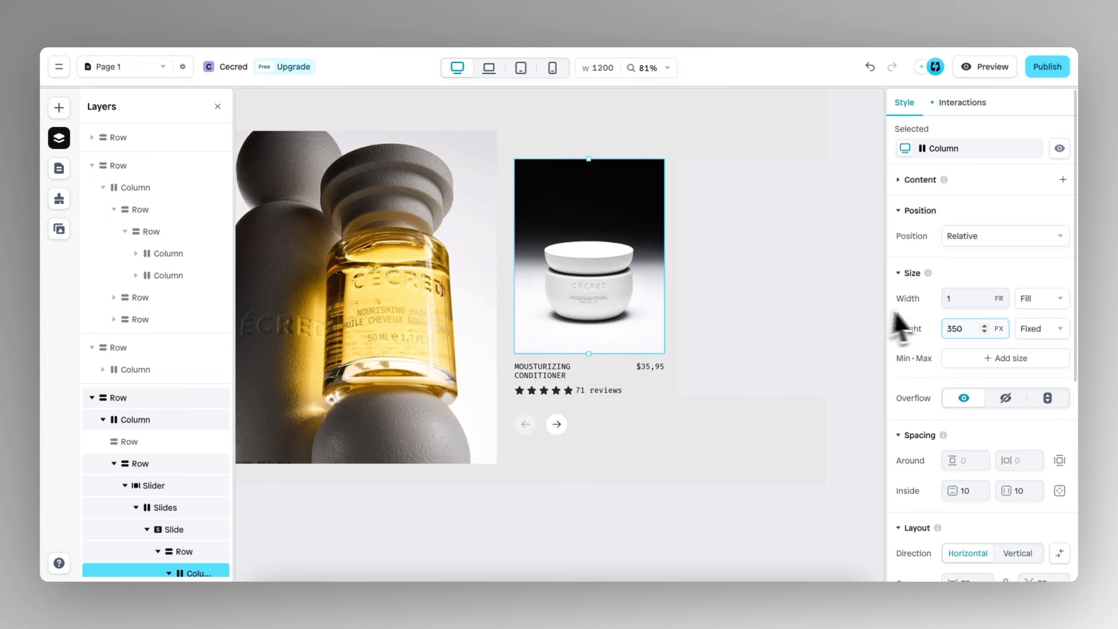
key("Escape")
Step: Switch the slide size of the slider's slides group to Manual
scroll(600, 251, "up", 3)
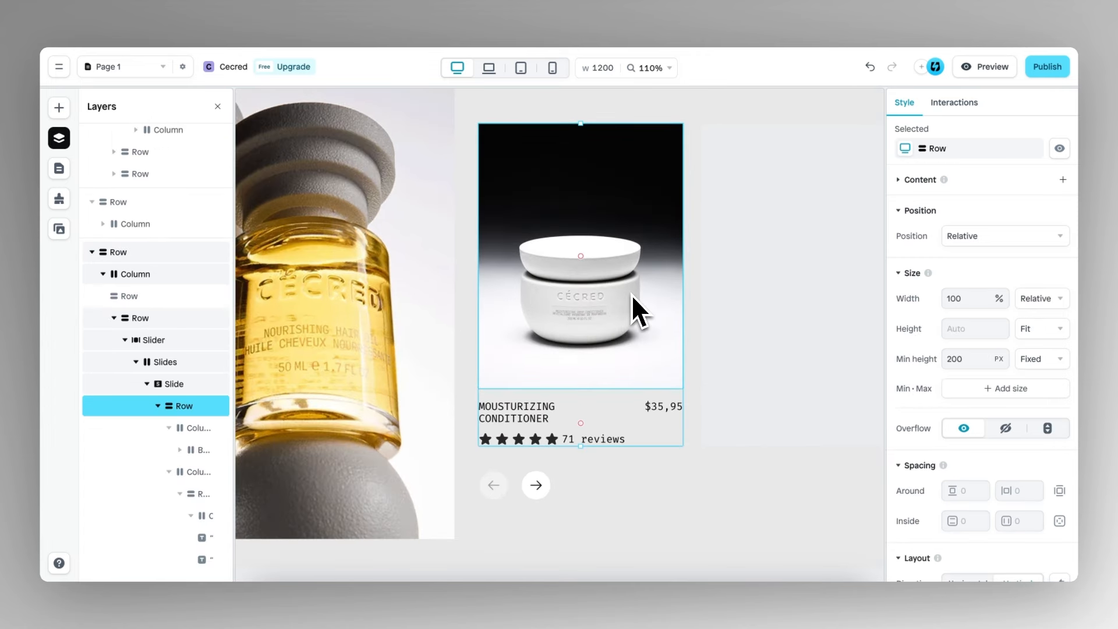
left_click(169, 363)
left_click(163, 343)
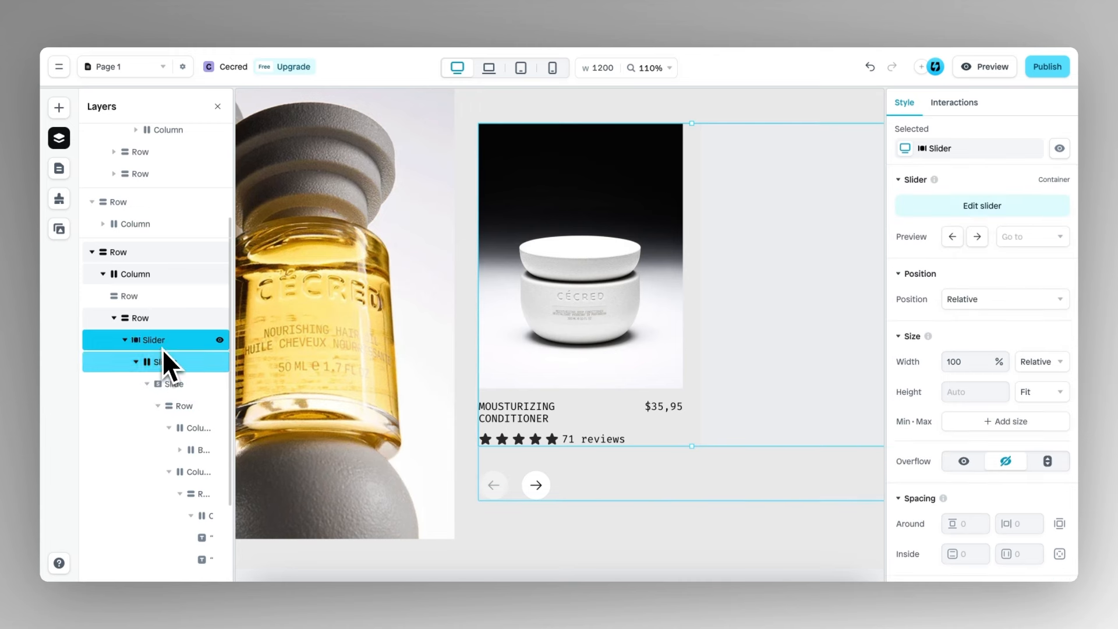
left_click(1013, 210)
scroll(932, 358, "down", 6)
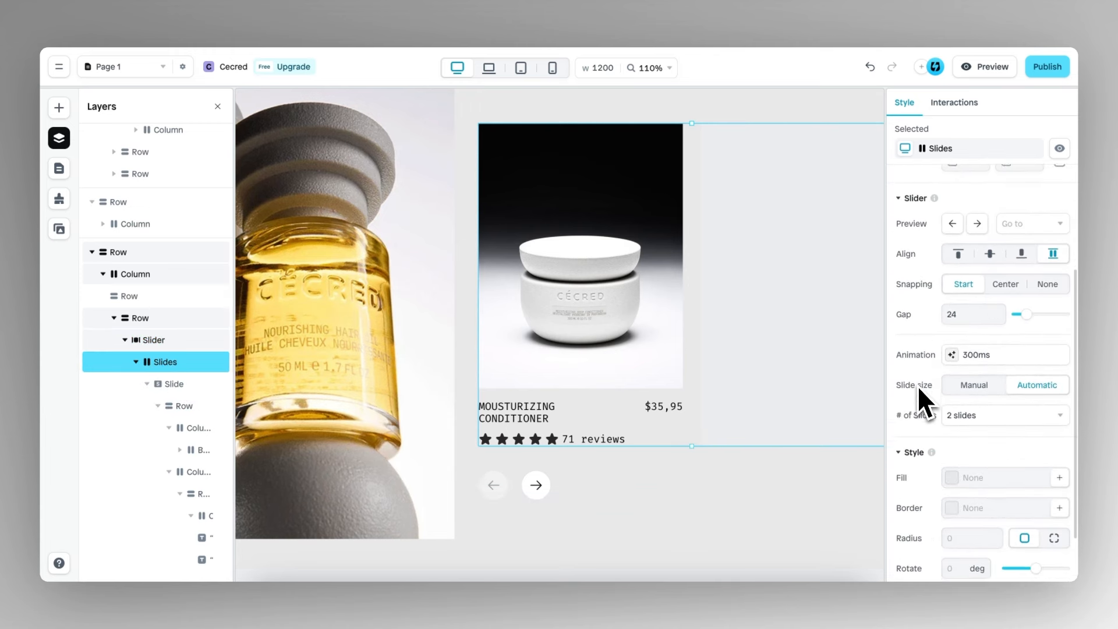
scroll(918, 386, "down", 1)
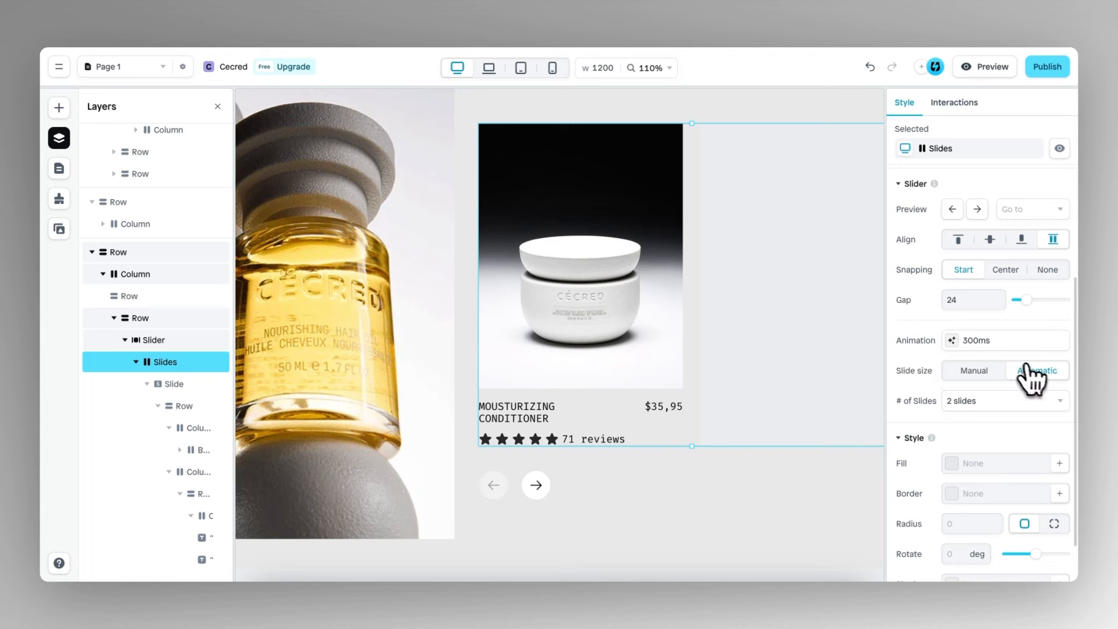
left_click(972, 370)
scroll(701, 330, "down", 3)
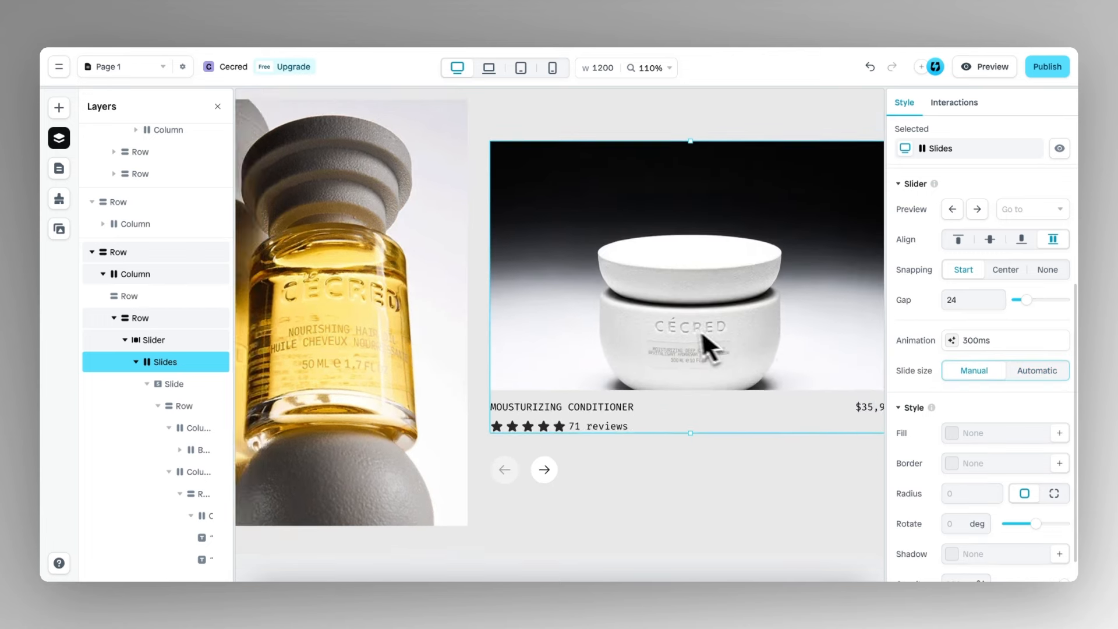
Step: Give the first slide holding the product card a fixed width of 300 px
left_click(170, 384)
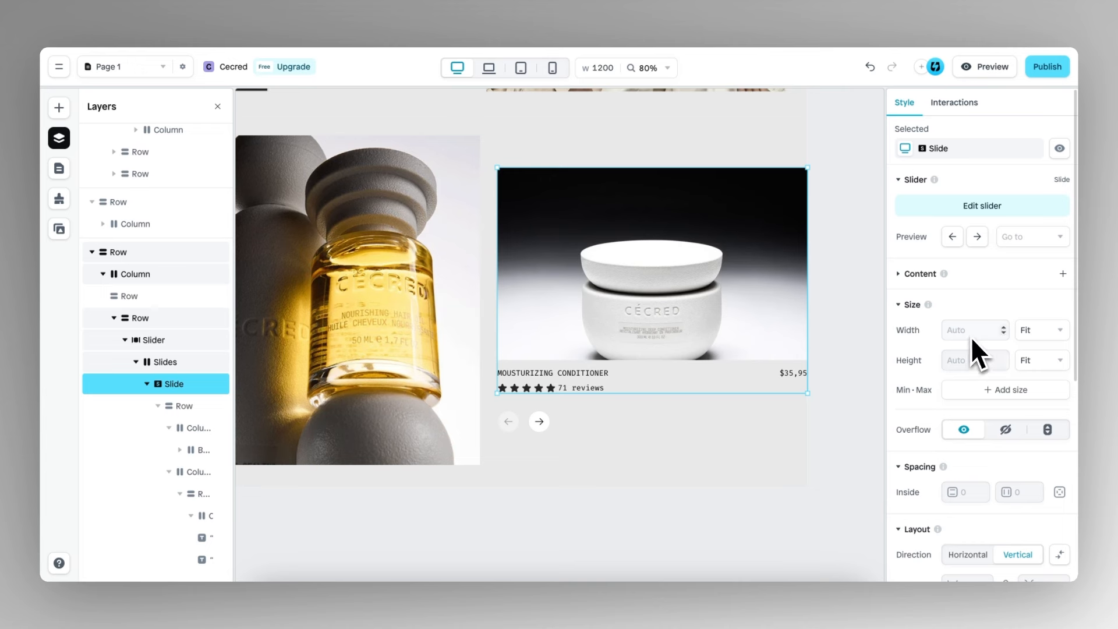
left_click(1041, 330)
left_click(1031, 395)
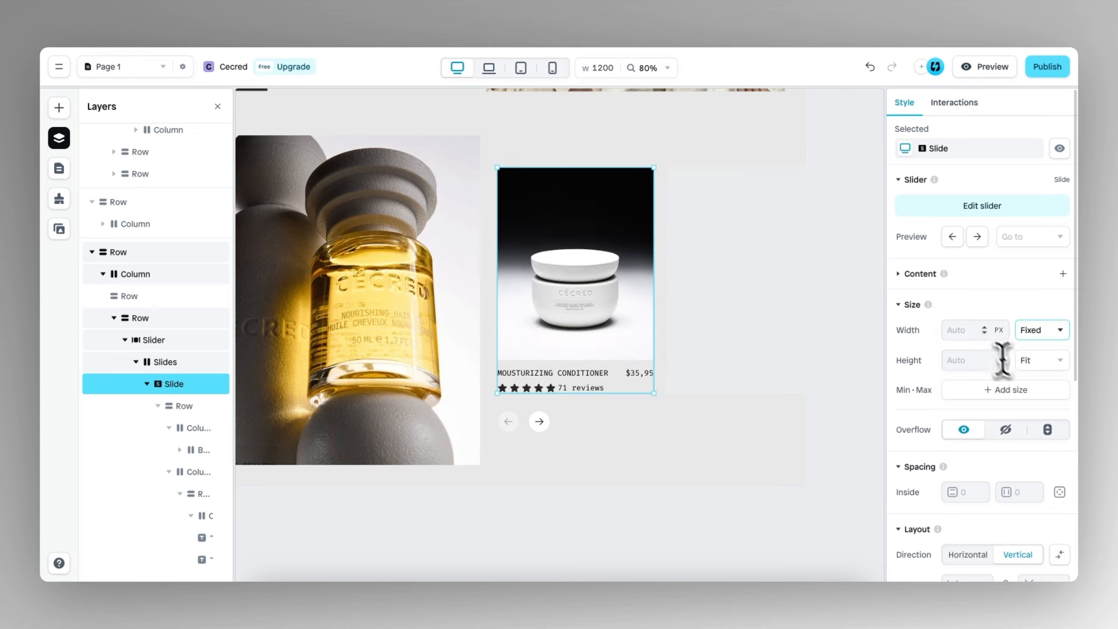
left_click(608, 289)
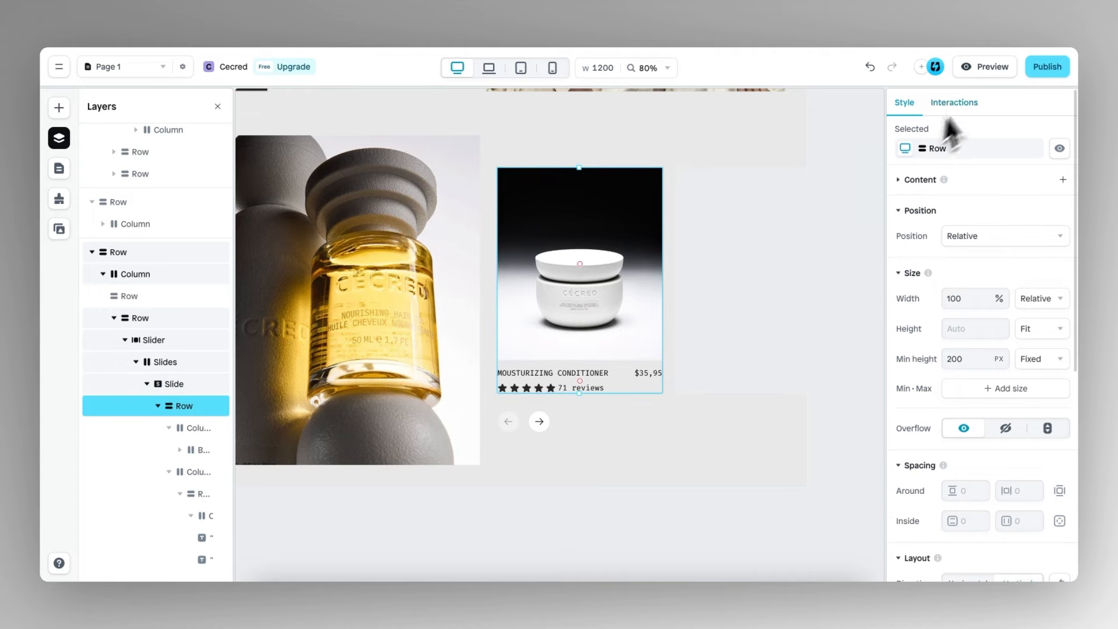
Step: Preview the page and check the product card's hover state and the slider's sideways movement in the perfume section
left_click(984, 67)
scroll(704, 314, "down", 10)
scroll(701, 309, "down", 10)
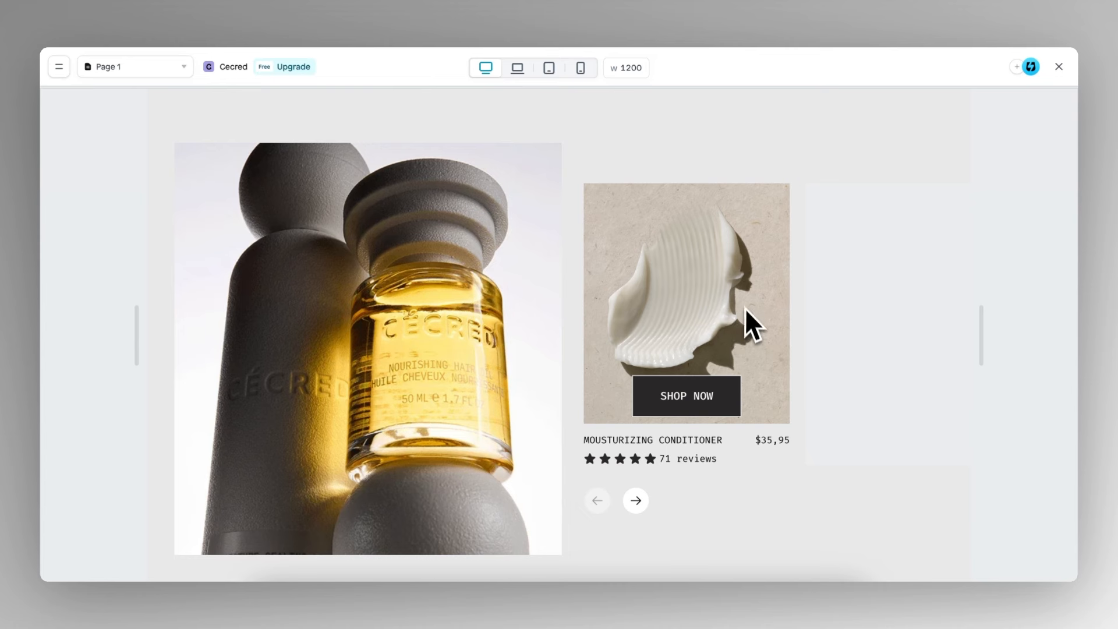
scroll(815, 297, "right", 5)
scroll(703, 302, "left", 5)
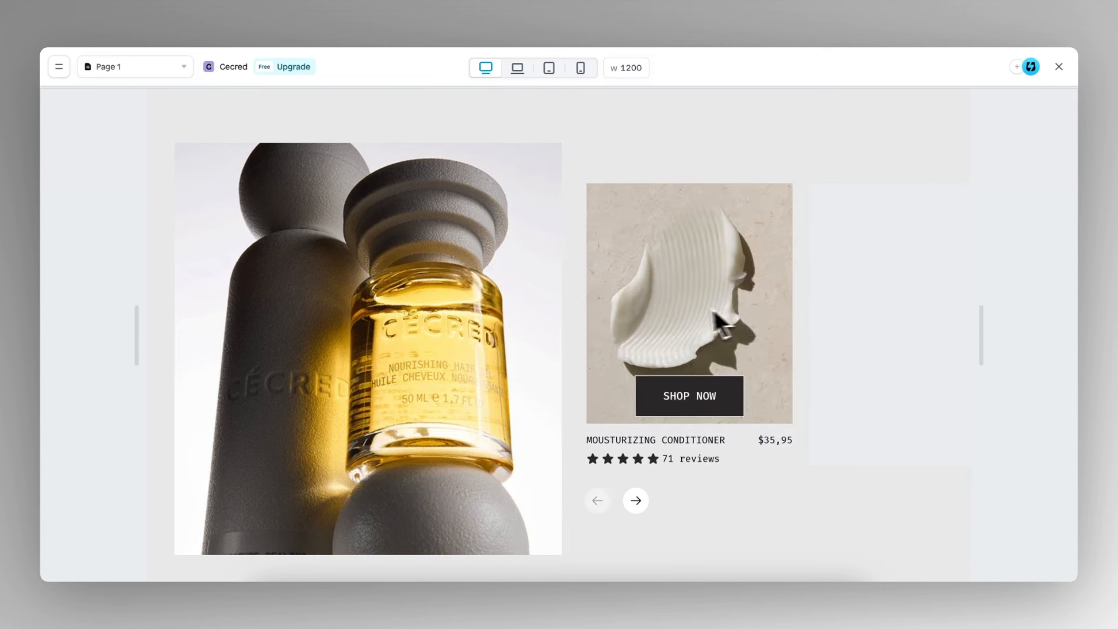
left_click(1059, 66)
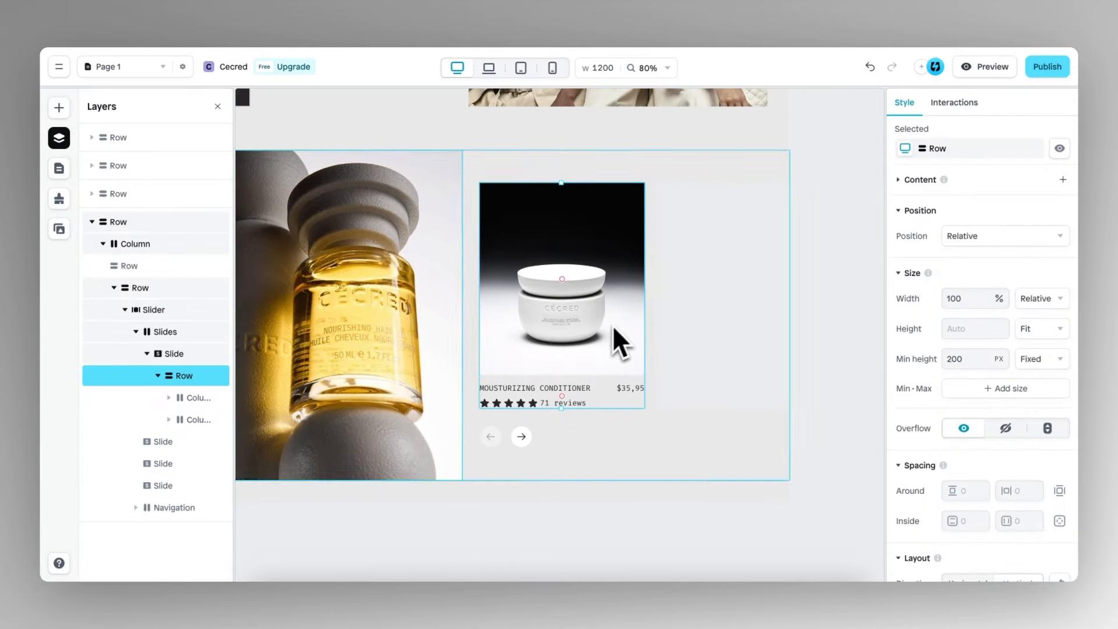
Step: Duplicate the finished product slide three times within the slides group
left_click(158, 376)
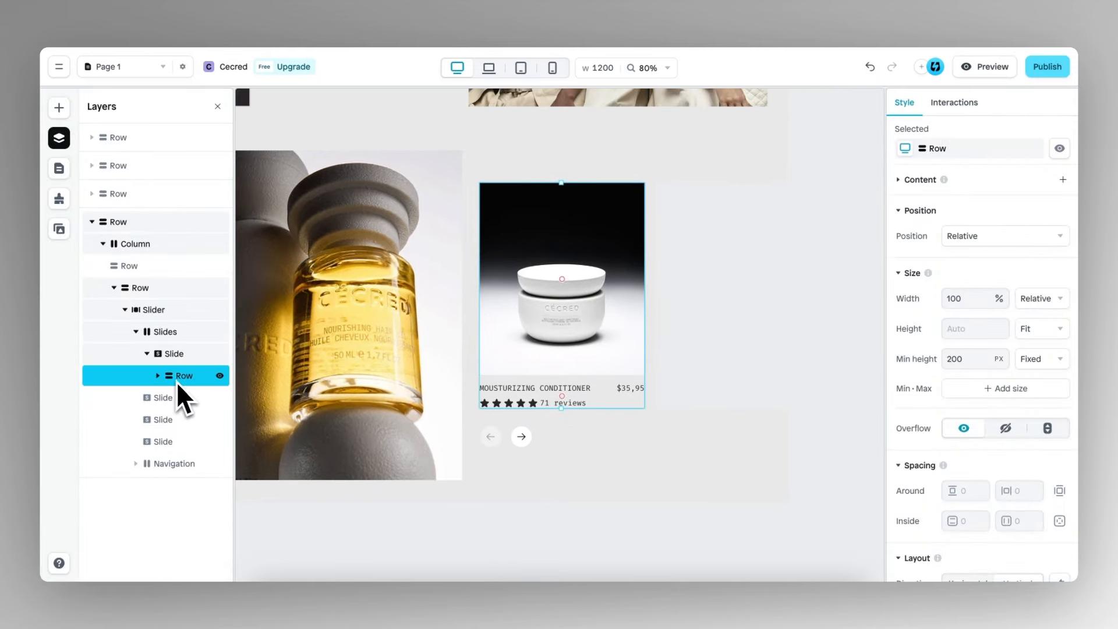
left_click(167, 356)
left_click(147, 354)
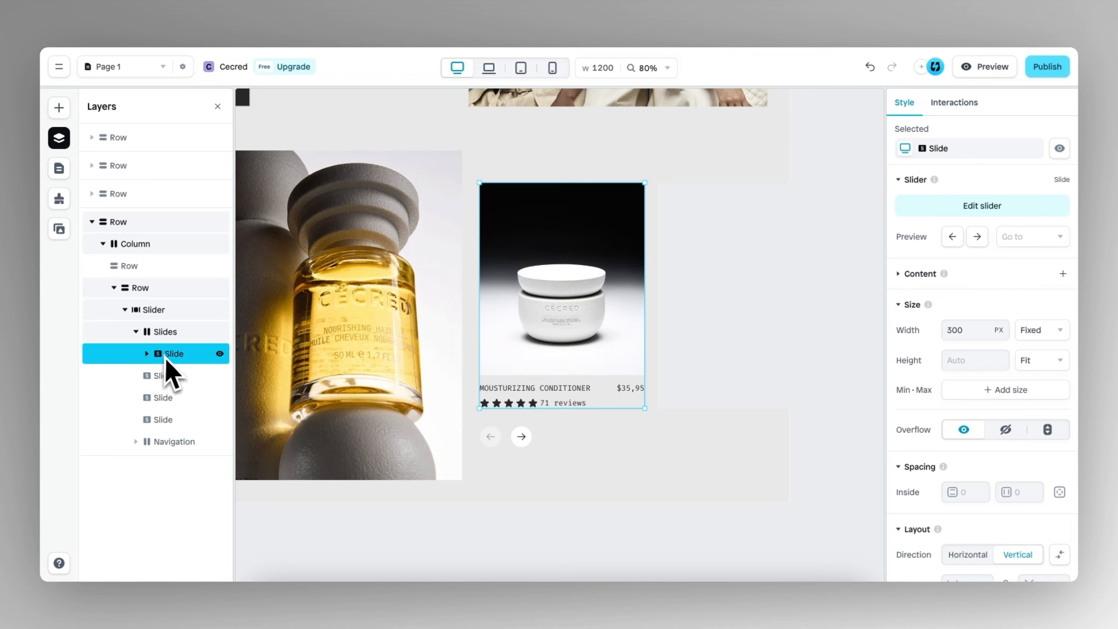
right_click(181, 353)
left_click(217, 408)
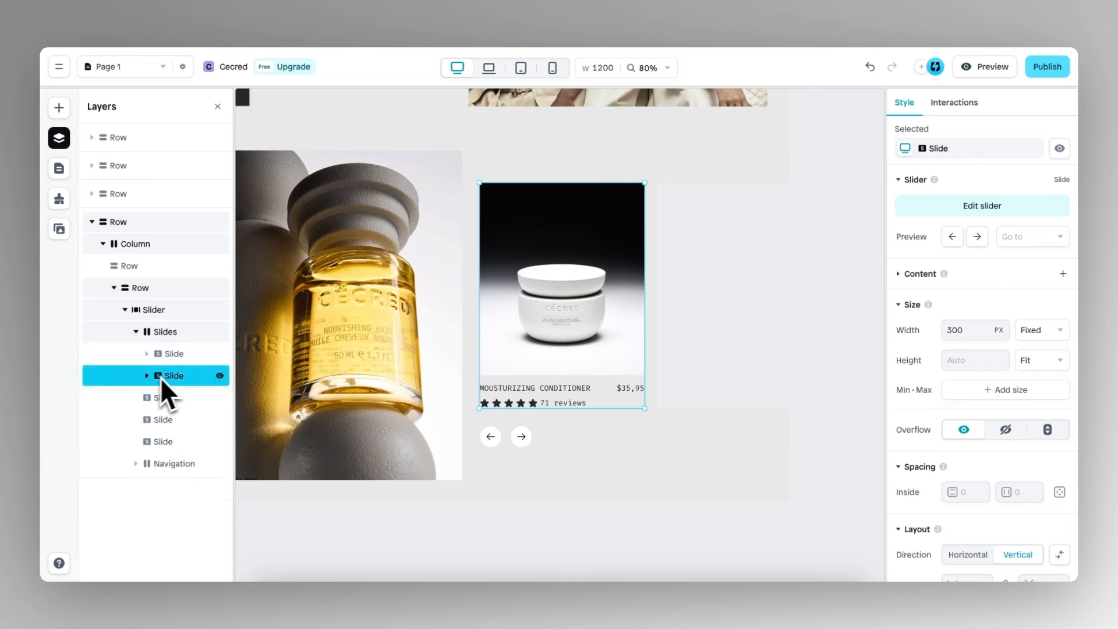
right_click(181, 376)
left_click(209, 430)
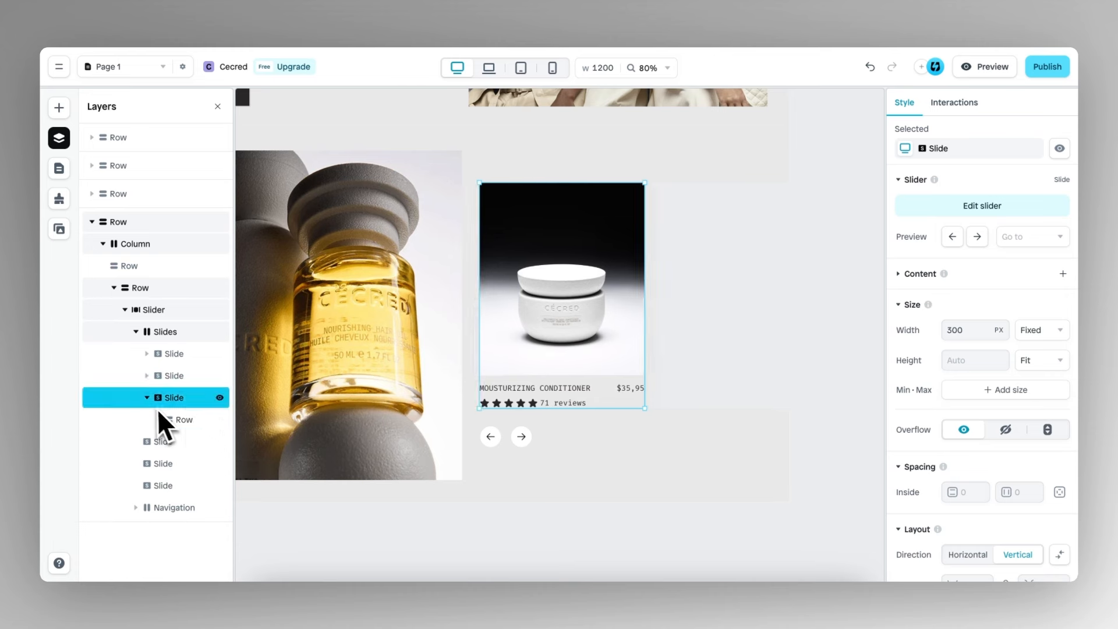
left_click(148, 399)
right_click(173, 402)
left_click(200, 455)
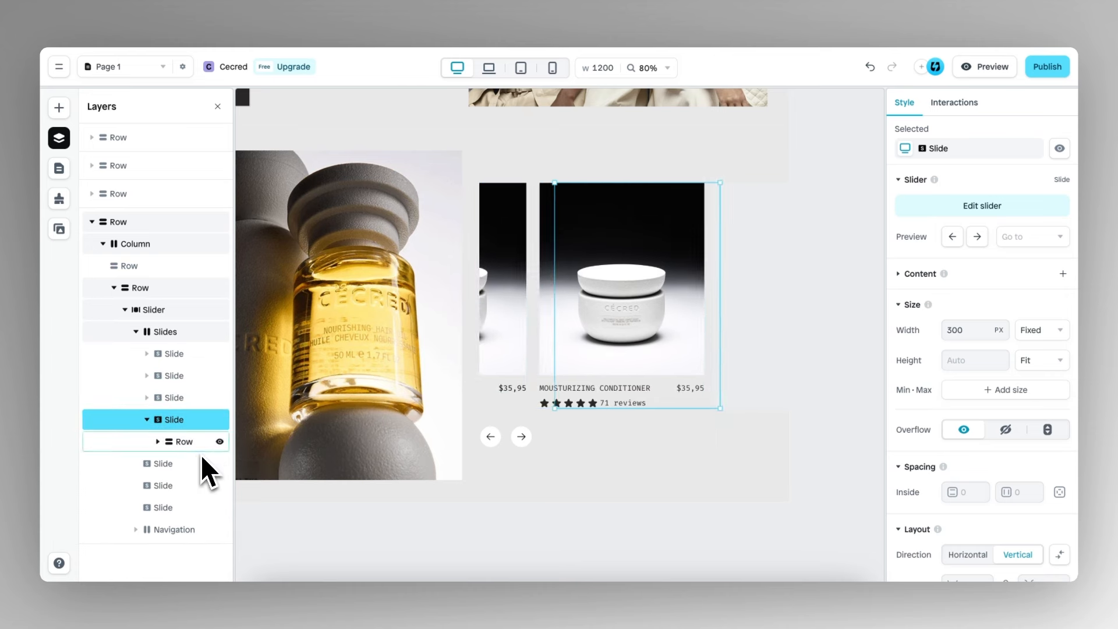
Step: Delete the three empty slides that follow the product slides
left_click(165, 470)
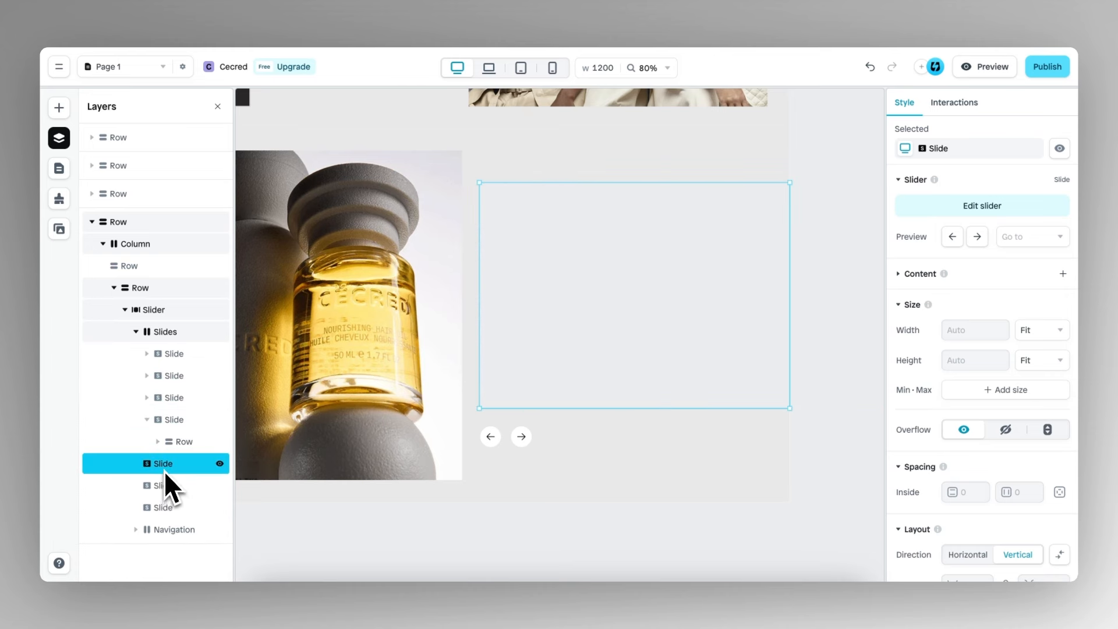
key("Delete")
key("Delete")
key("Delete")
Step: Change the first slide's card to SUPER FAN BUNDLE at $248,95 with 18 reviews and replace its image fill
left_click(589, 309)
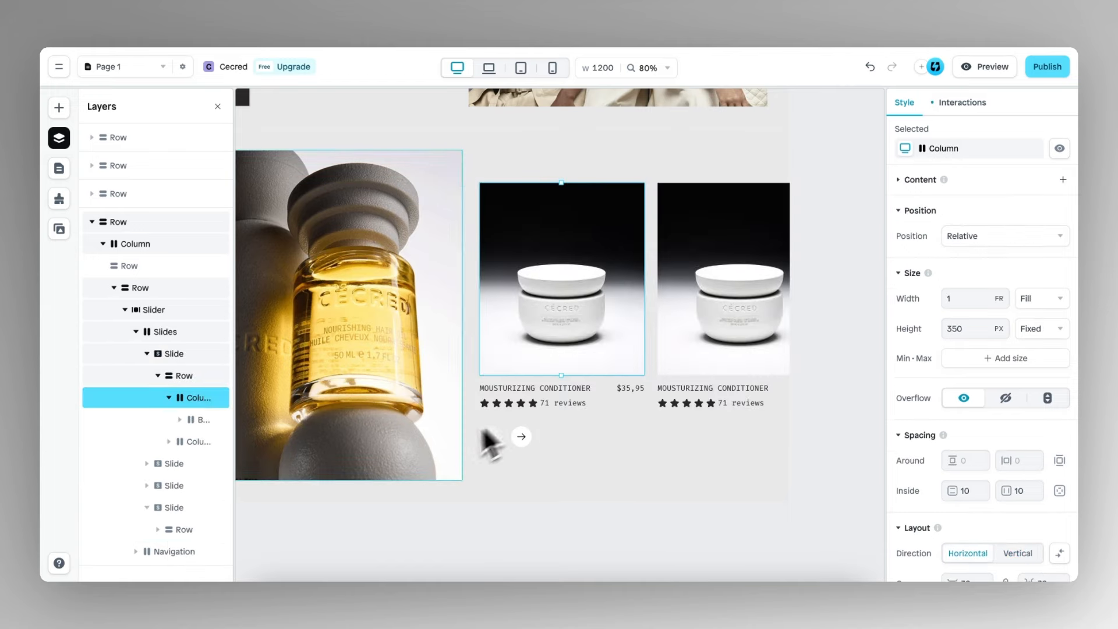
scroll(581, 315, "up", 5)
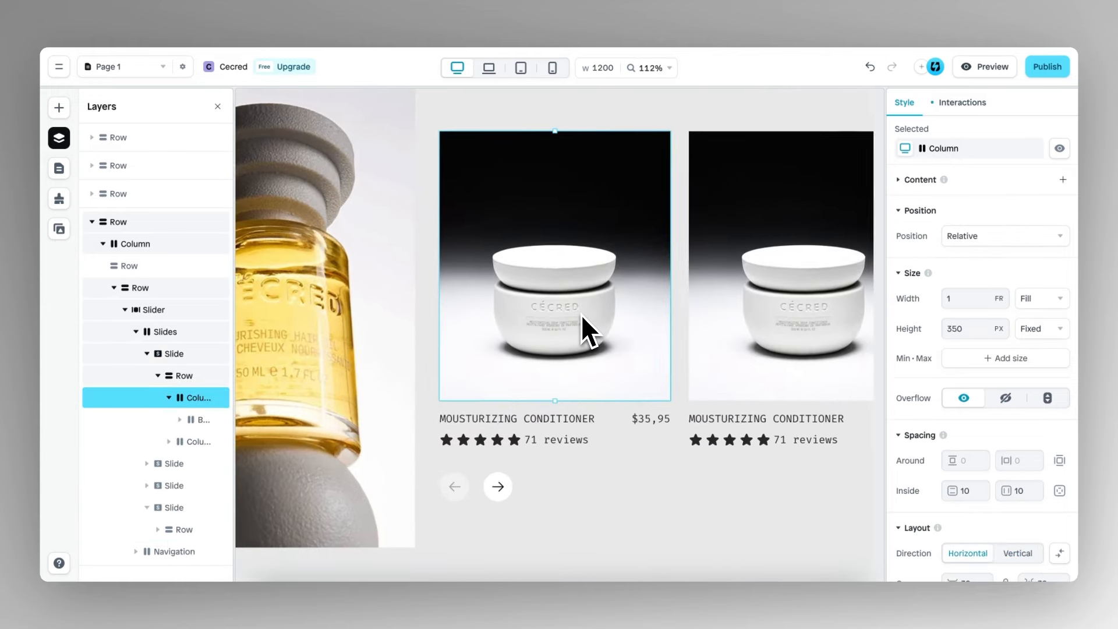
left_click(514, 432)
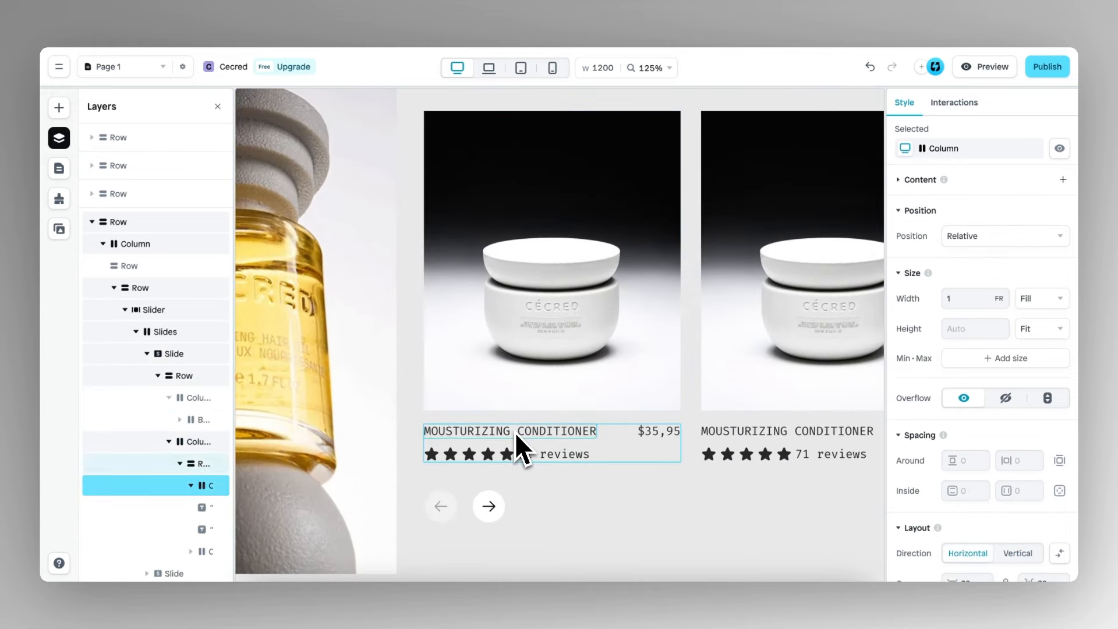
scroll(964, 402, "down", 5)
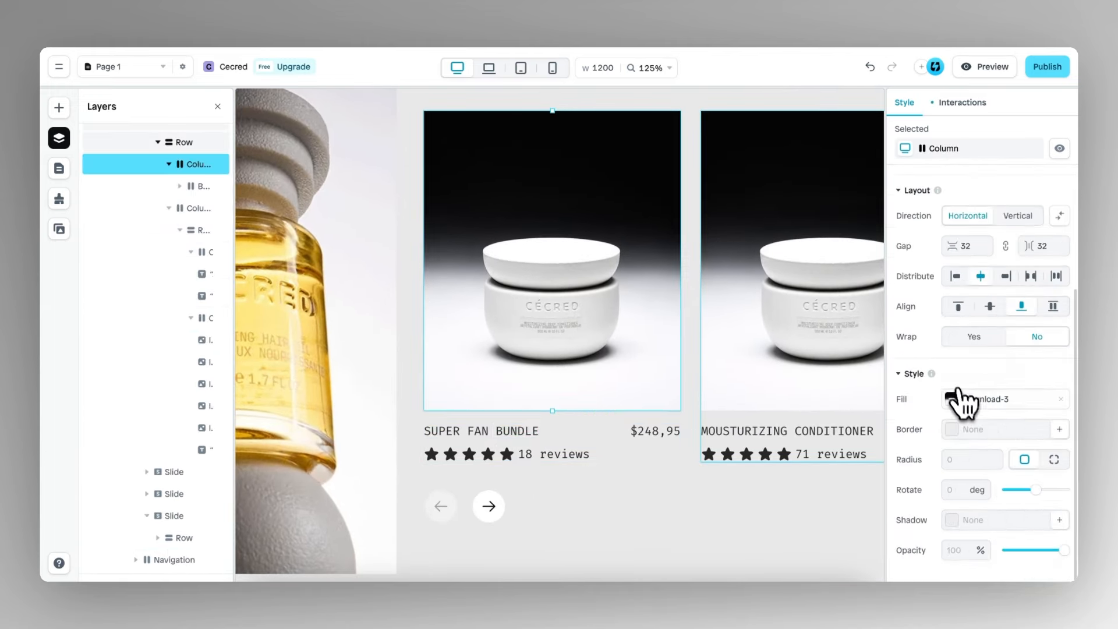
left_click(964, 401)
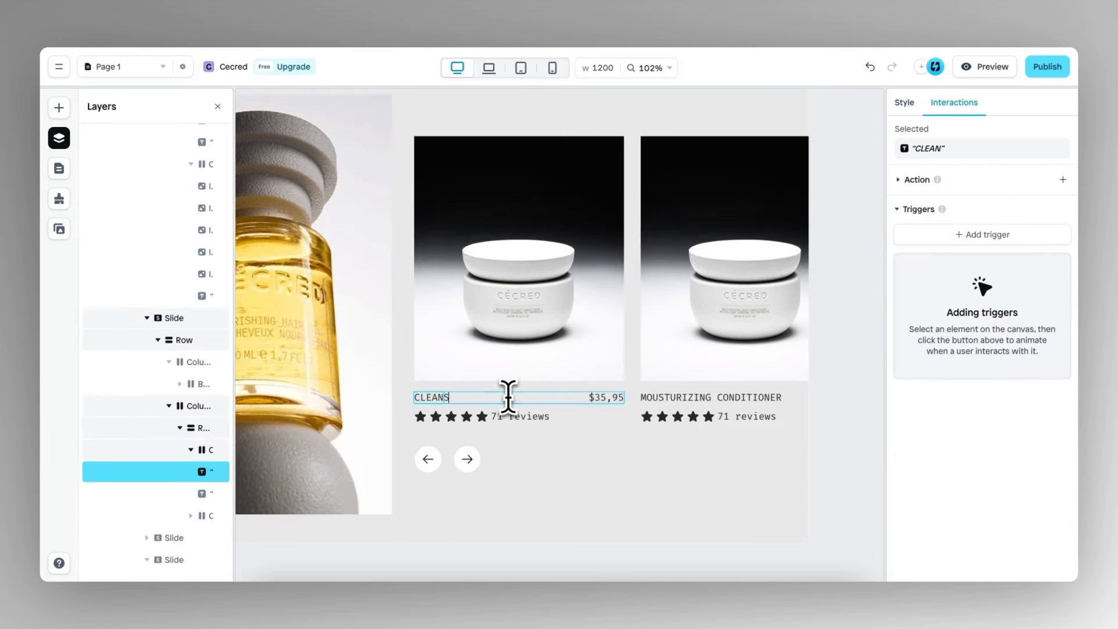
Step: Title the second card CLEANS KIT and make the third FERMENTED ROSE at $60,95 with 4 reviews and a new hover image
type("KIT")
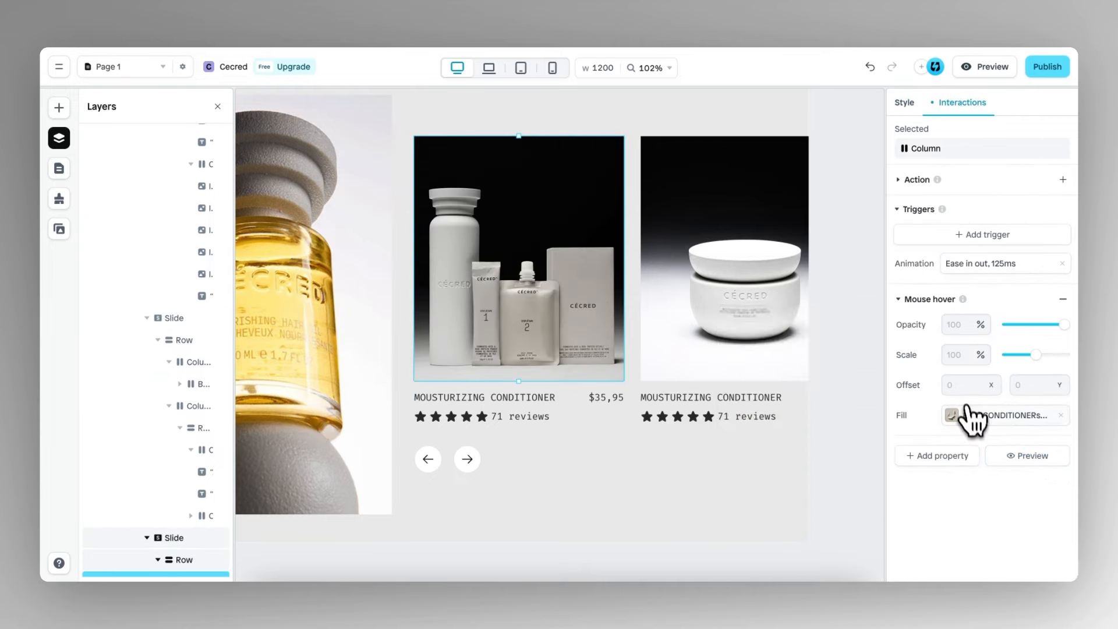
left_click(963, 419)
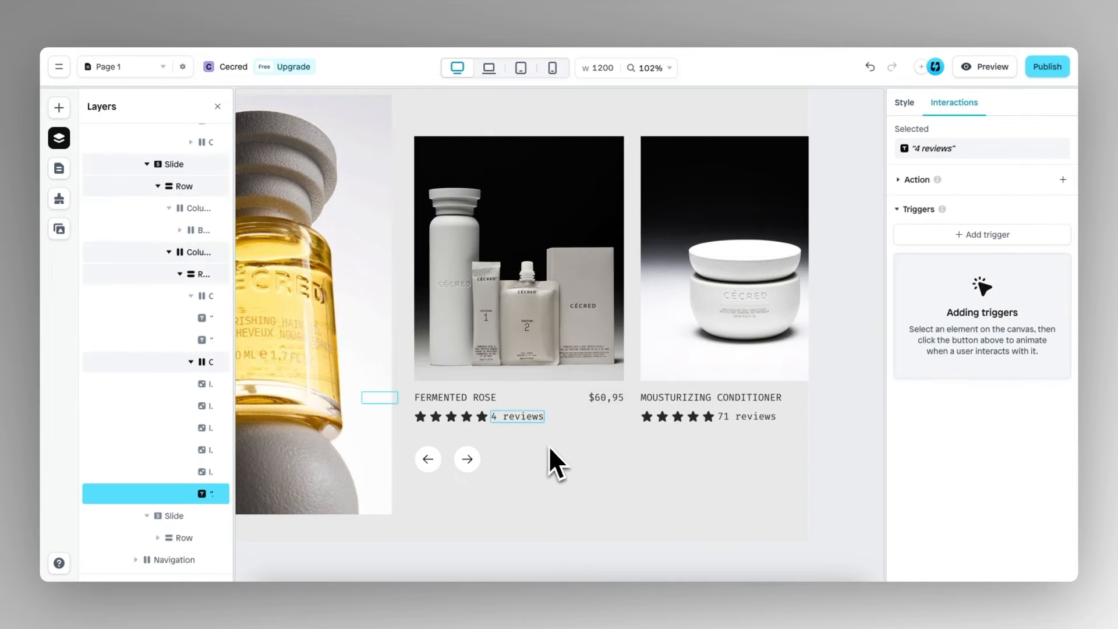
right_click(169, 524)
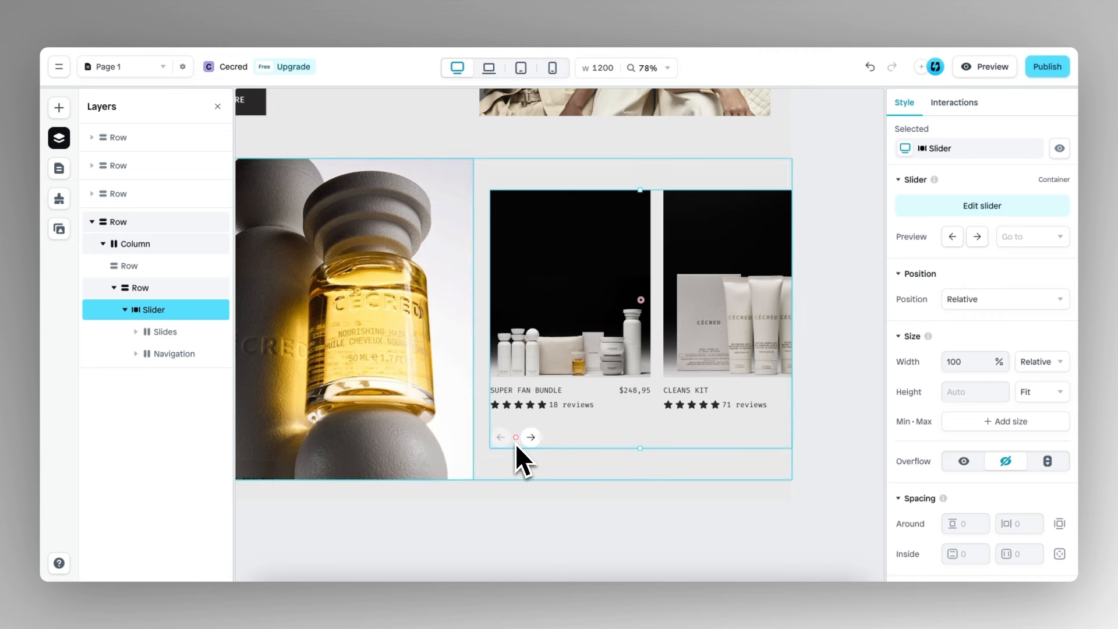
Step: Set the carousel navigation's position to Absolute and delete its Previous arrow
left_click(158, 355)
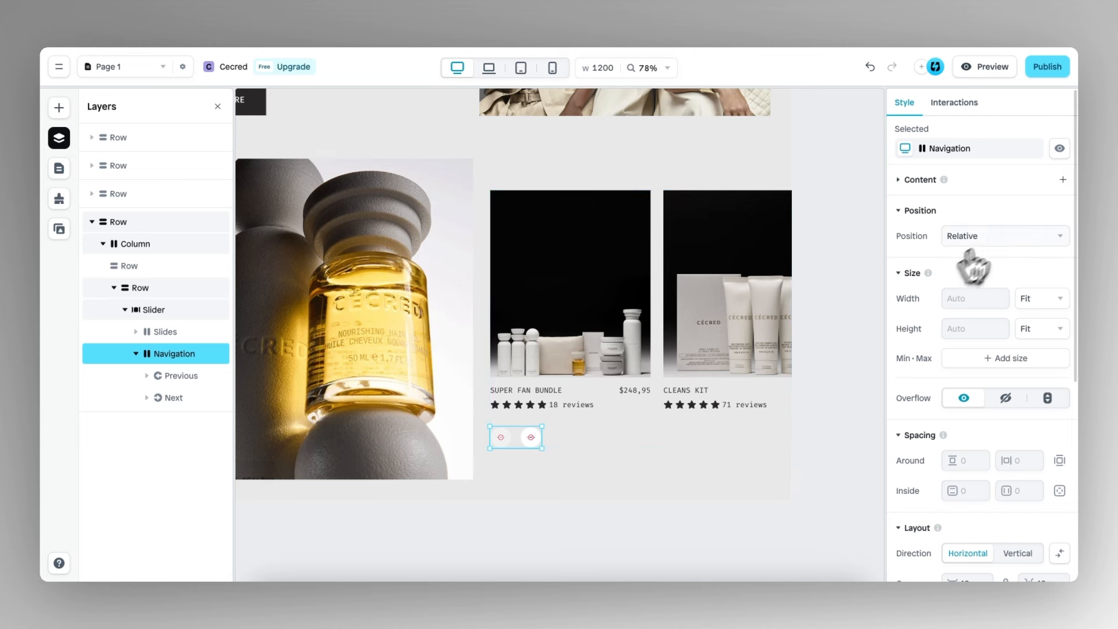
left_click(992, 238)
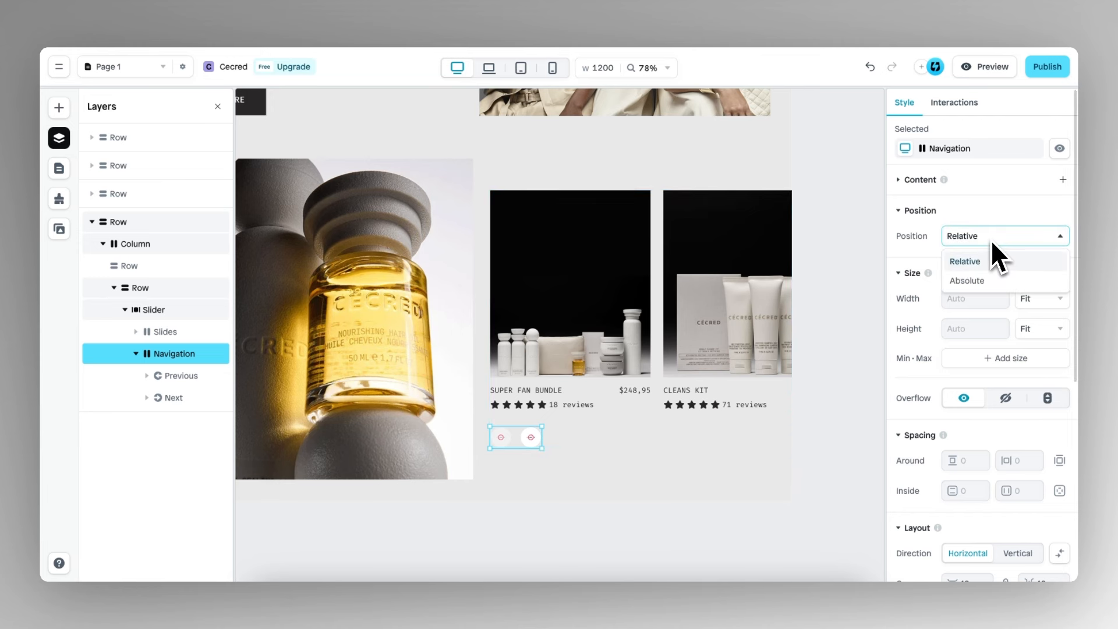
left_click(969, 280)
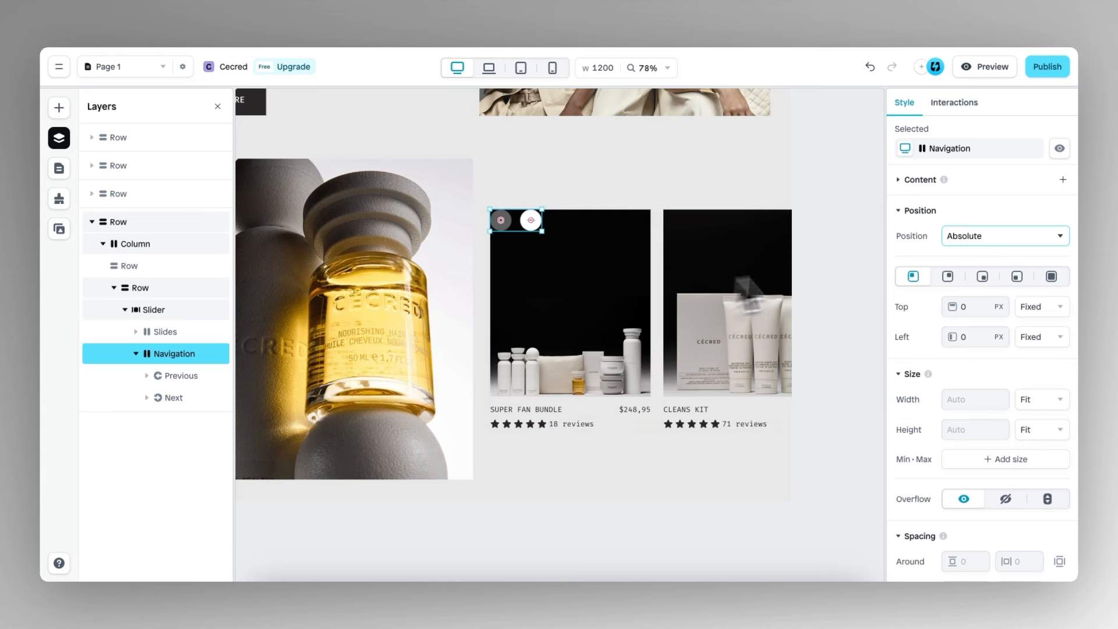
left_click(169, 376)
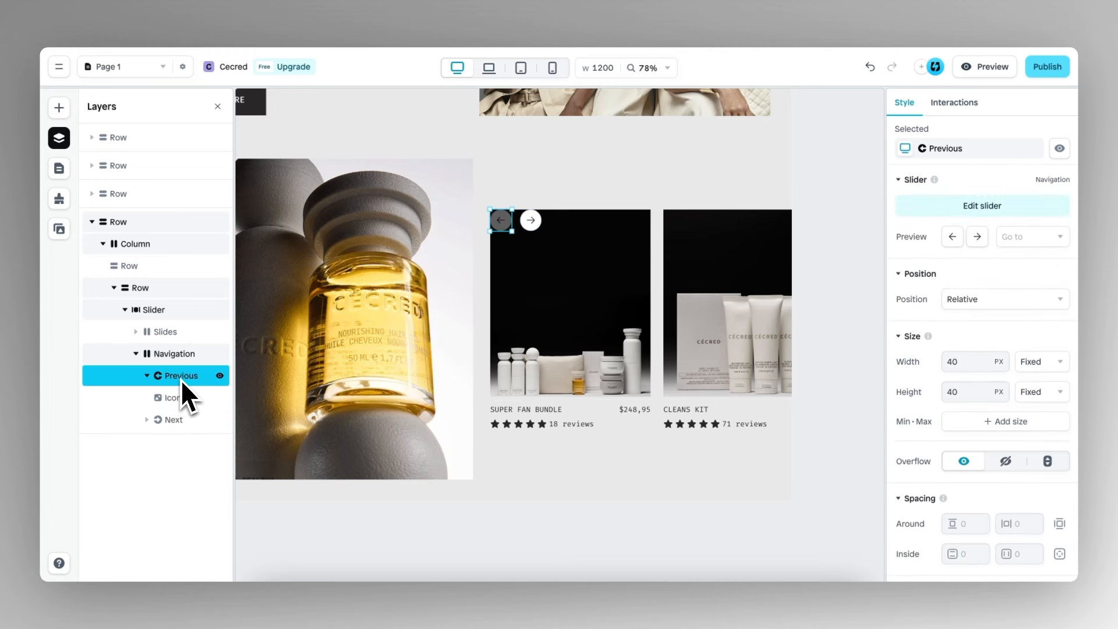
key("Delete")
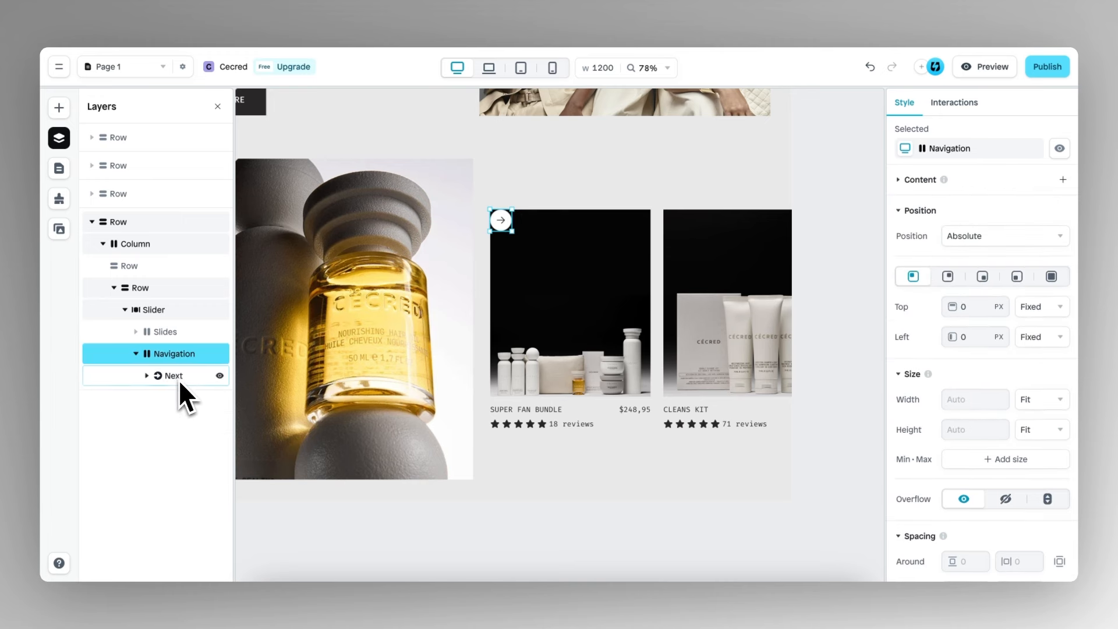
Step: Anchor the carousel navigation to the slider's bottom-right corner with a right offset of 10 px
left_click(173, 356)
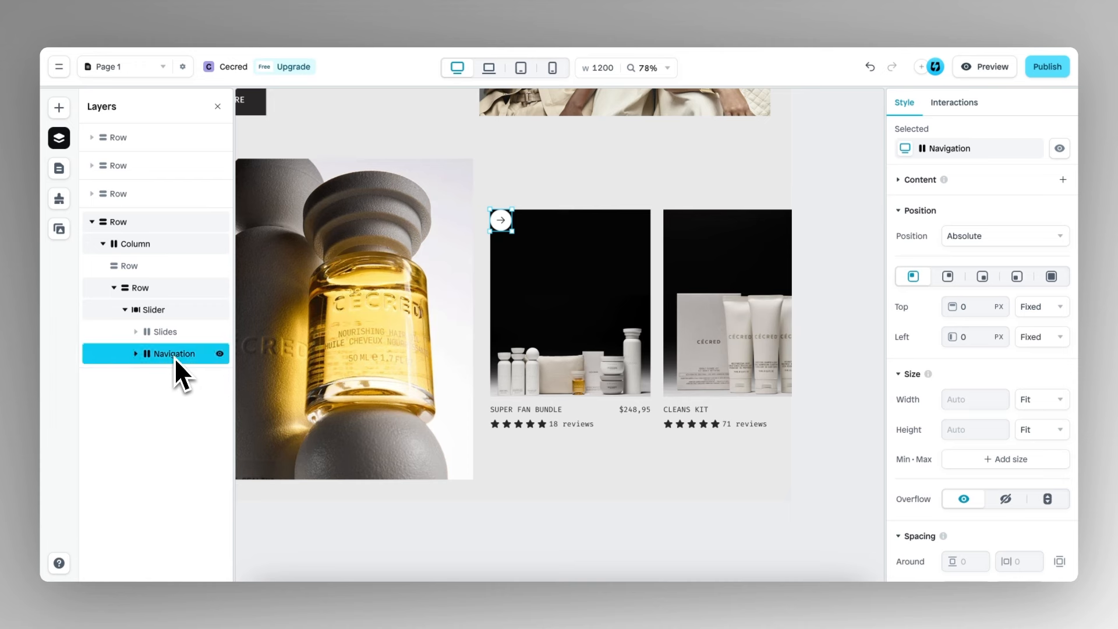
left_click(981, 278)
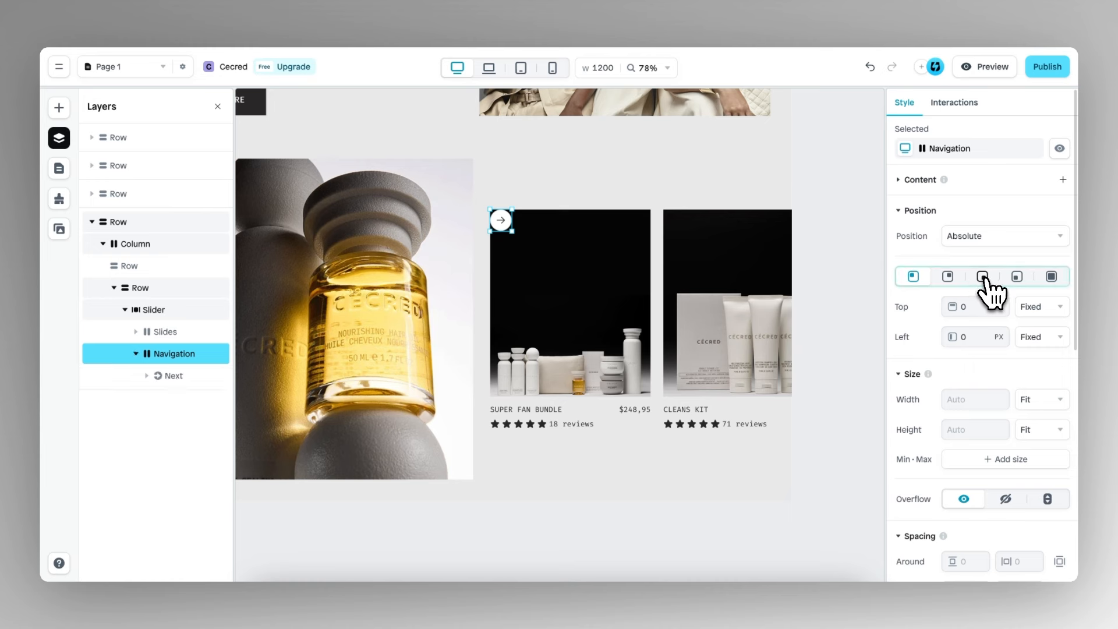
left_click(984, 279)
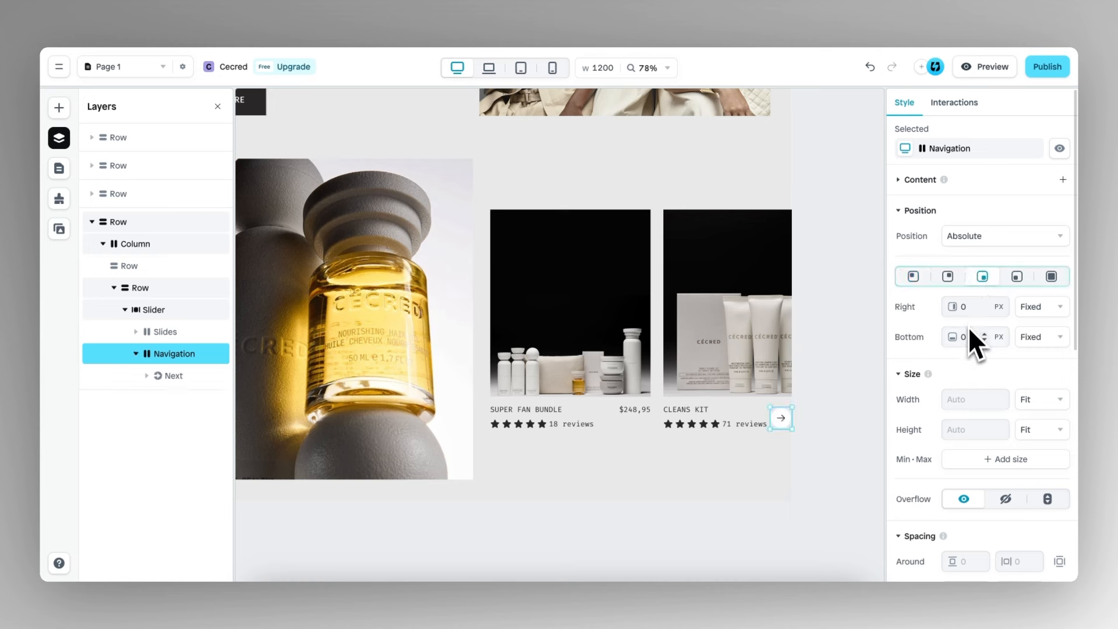
left_click(966, 307)
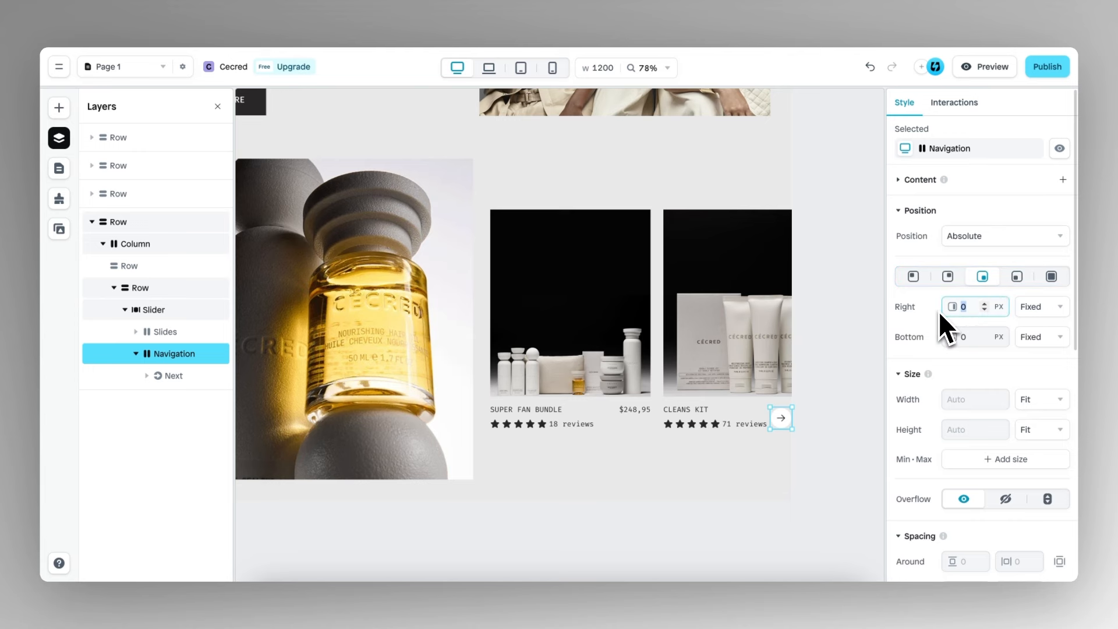
type("10")
scroll(763, 433, "right", 2)
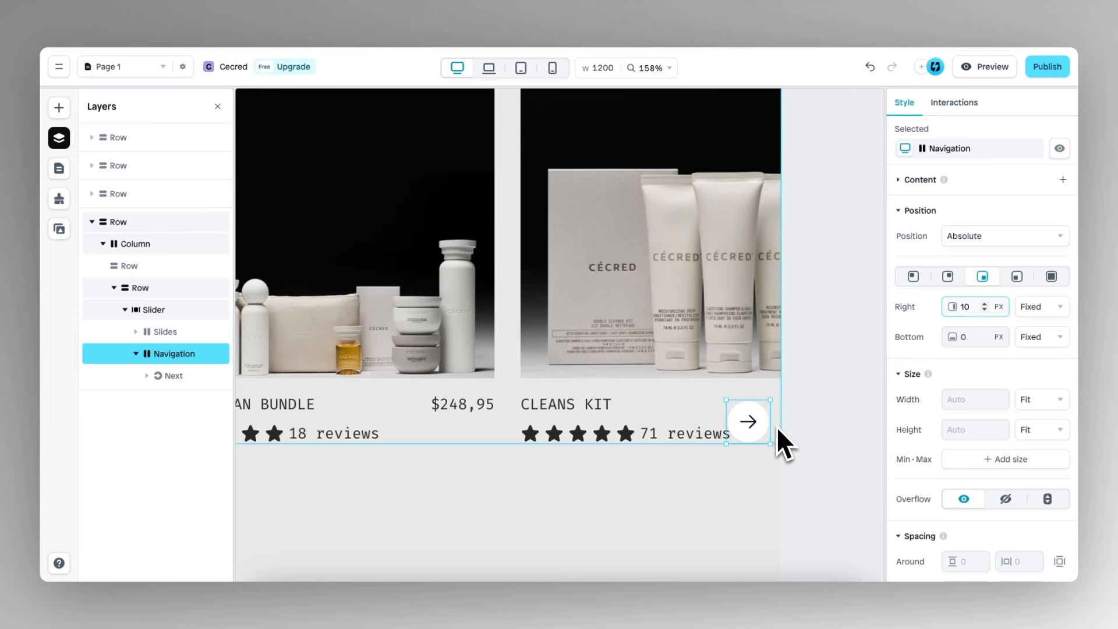
Step: Set the carousel navigation's bottom offset to 210 px
scroll(752, 424, "down", 1)
scroll(750, 424, "down", 3)
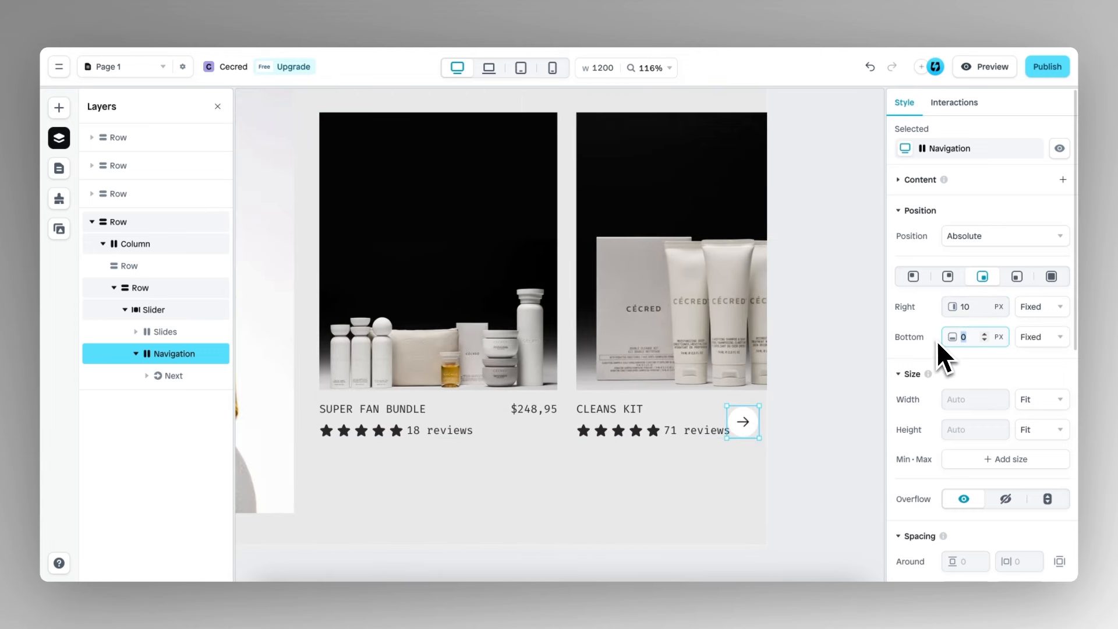
type("250")
key("BackSpace")
key("BackSpace")
key("BackSpace")
type("200")
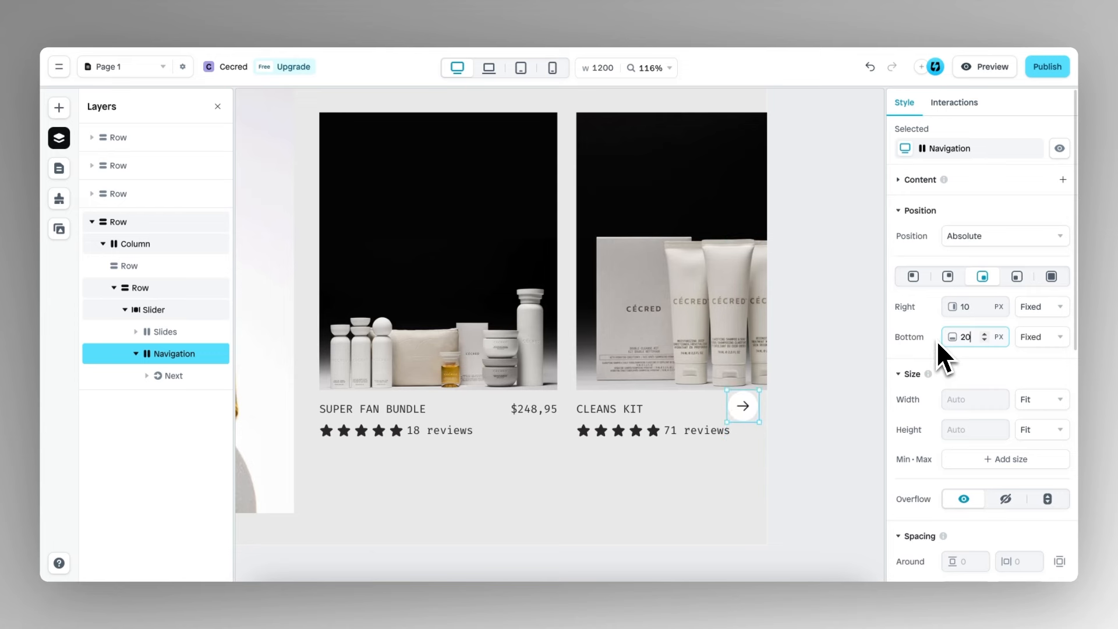
key("BackSpace")
key("BackSpace")
type("10")
scroll(746, 354, "down", 5)
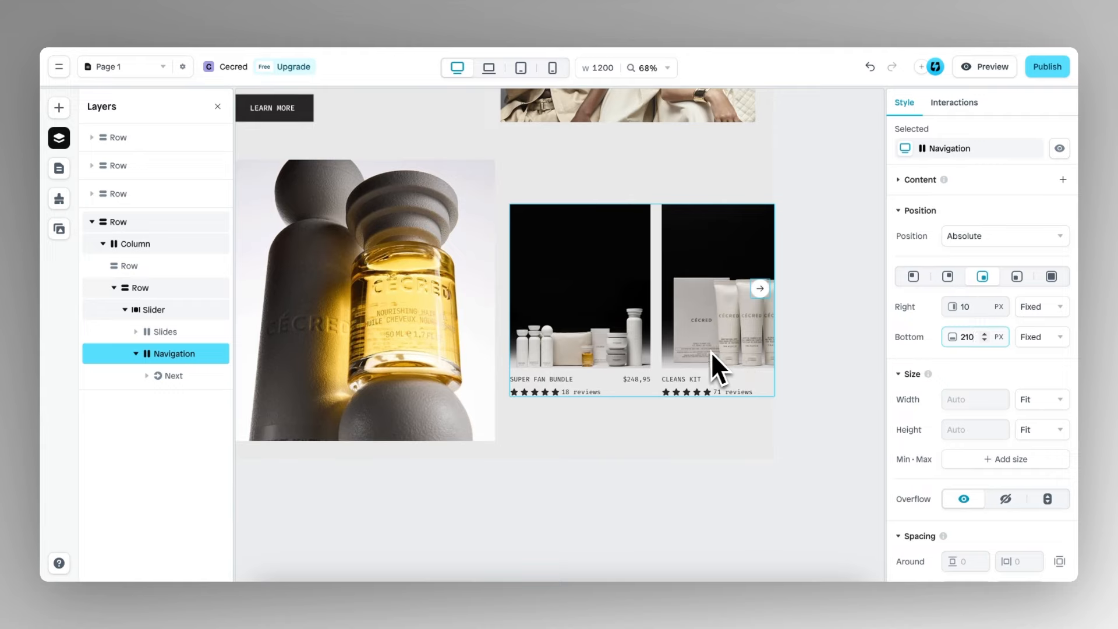
scroll(703, 329, "left", 2)
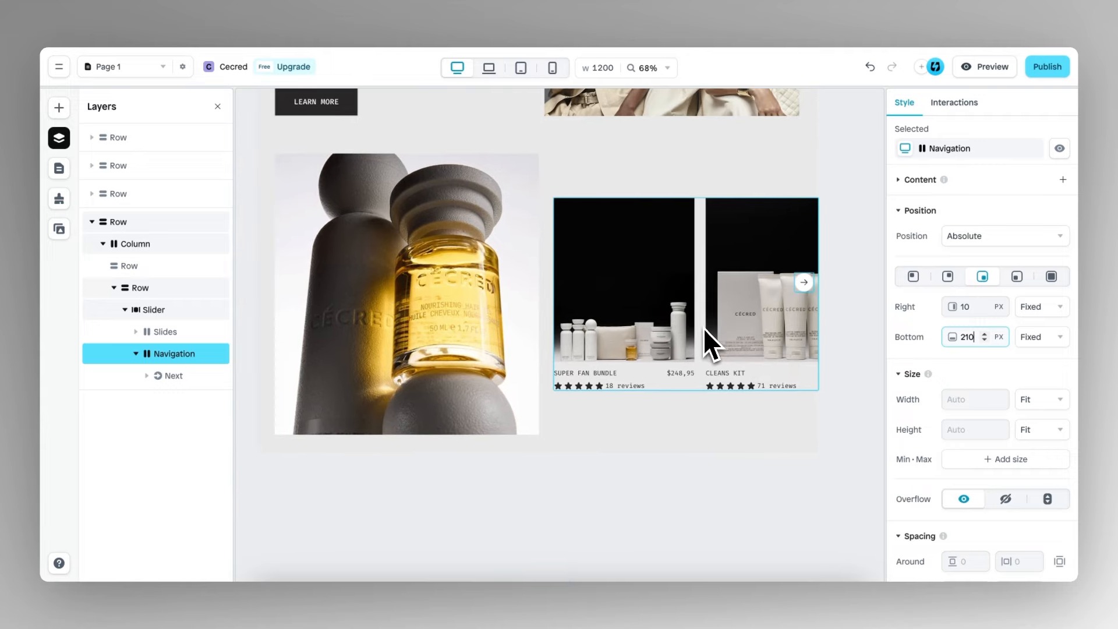
Step: Preview the page down to the perfume section, try the product carousel's cards and Next arrow, and return to the editor
left_click(990, 67)
scroll(818, 298, "down", 10)
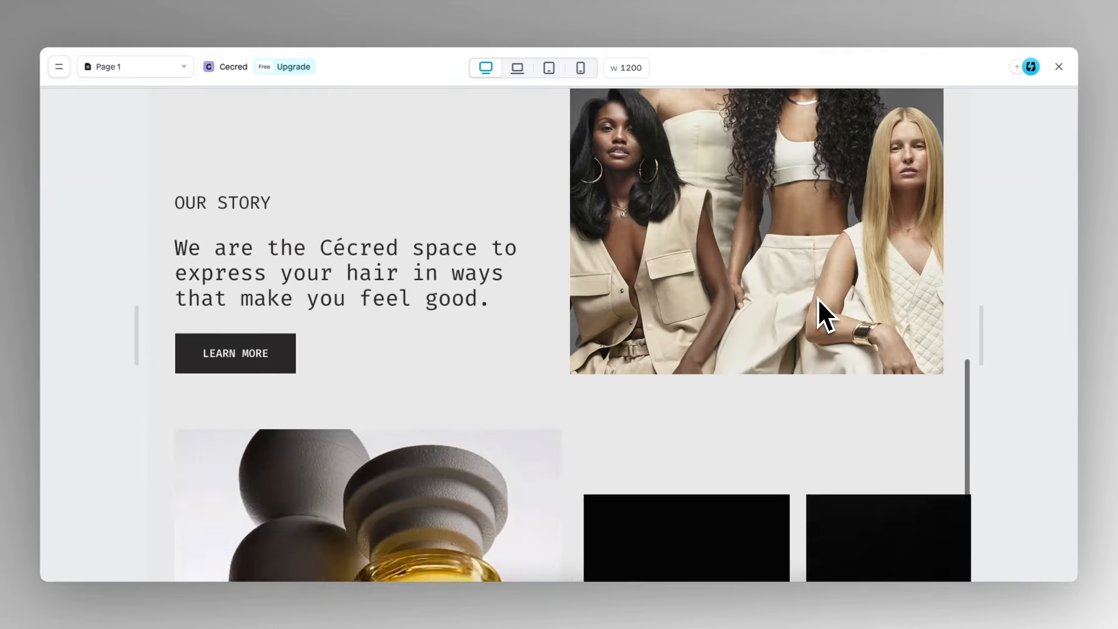
scroll(818, 299, "down", 5)
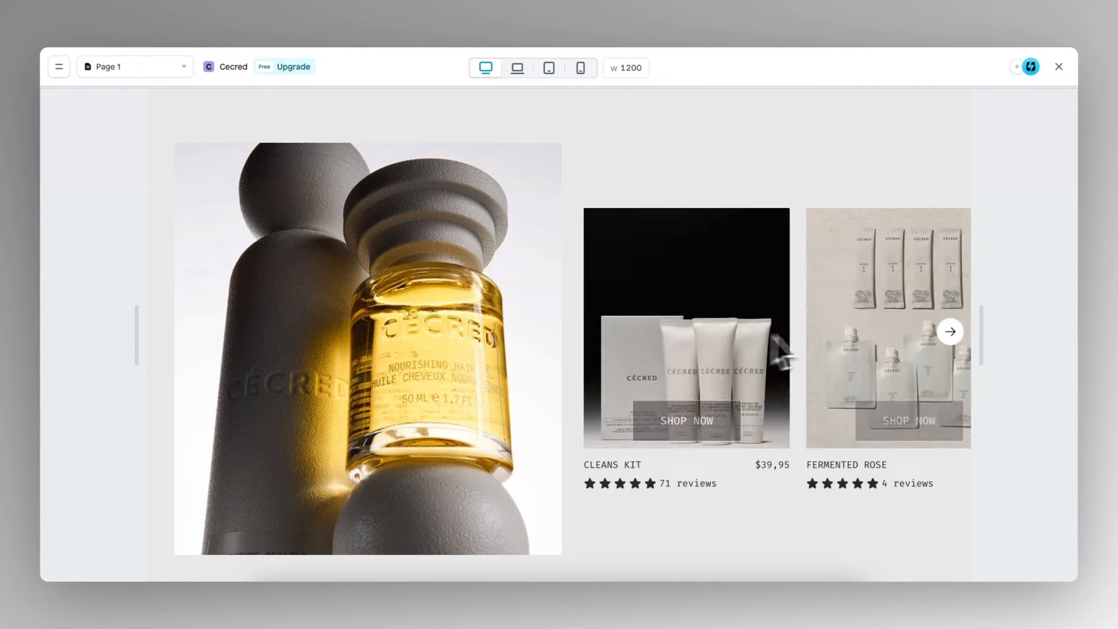
left_click_drag(780, 352, 880, 298)
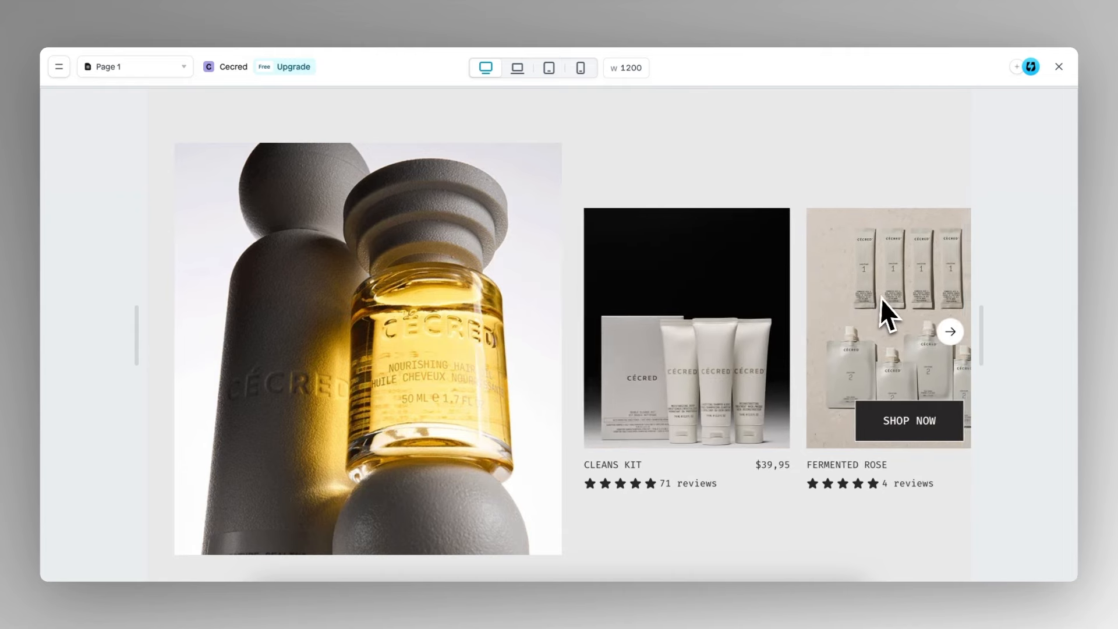
left_click_drag(724, 307, 730, 384)
left_click(952, 333)
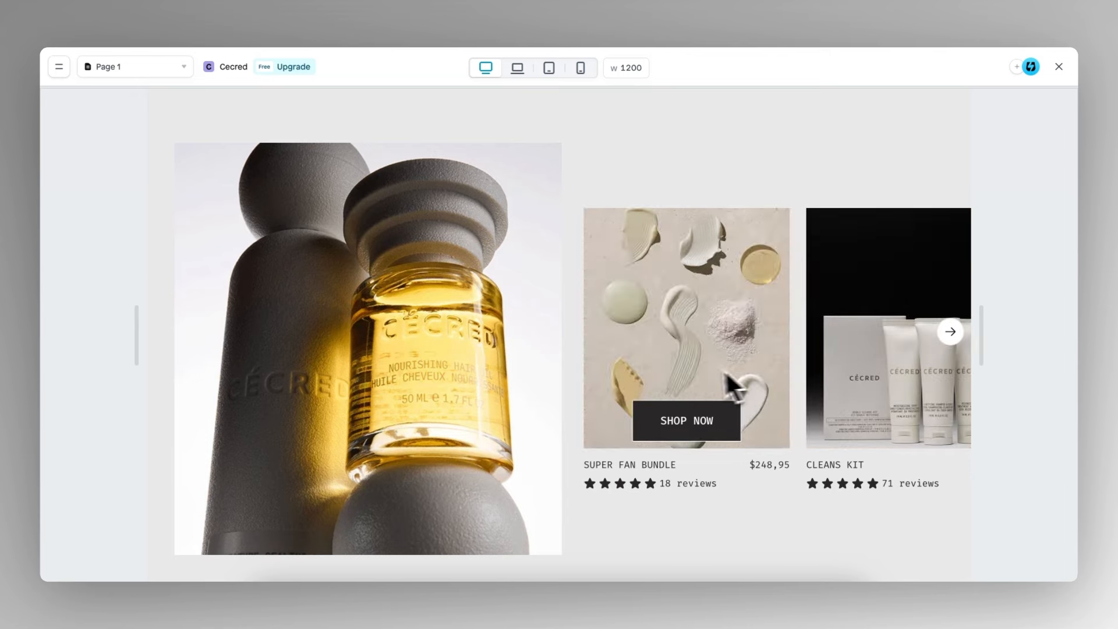
left_click(1058, 67)
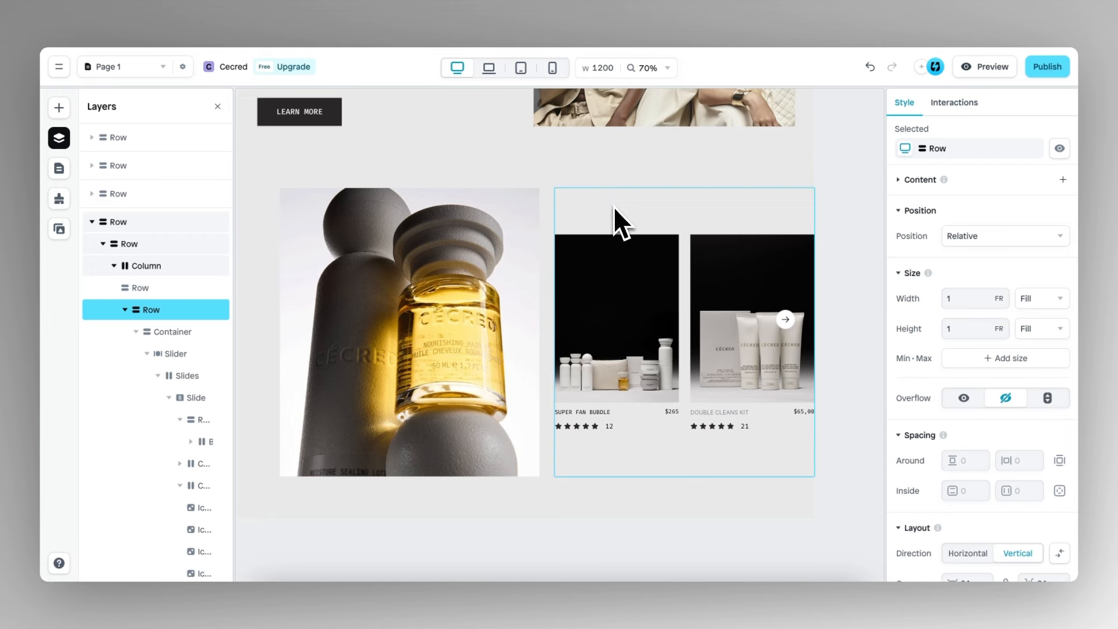
Step: Copy the OUR STORY section's LEARN MORE button and paste it into the row holding the product carousel
left_click(337, 110)
left_click(330, 112)
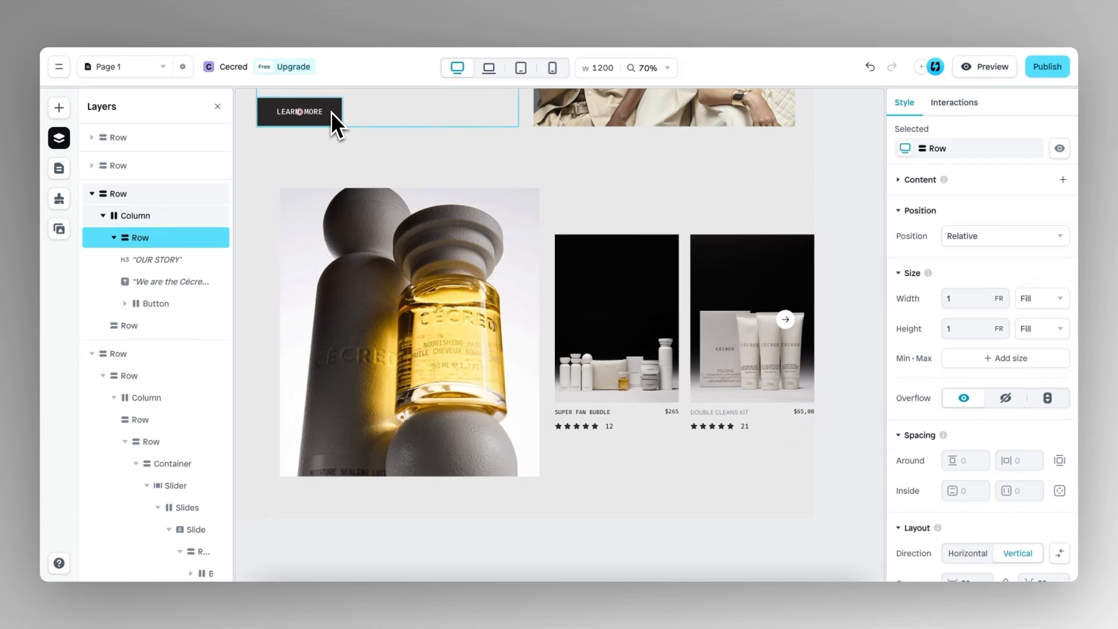
left_click(331, 112)
right_click(330, 112)
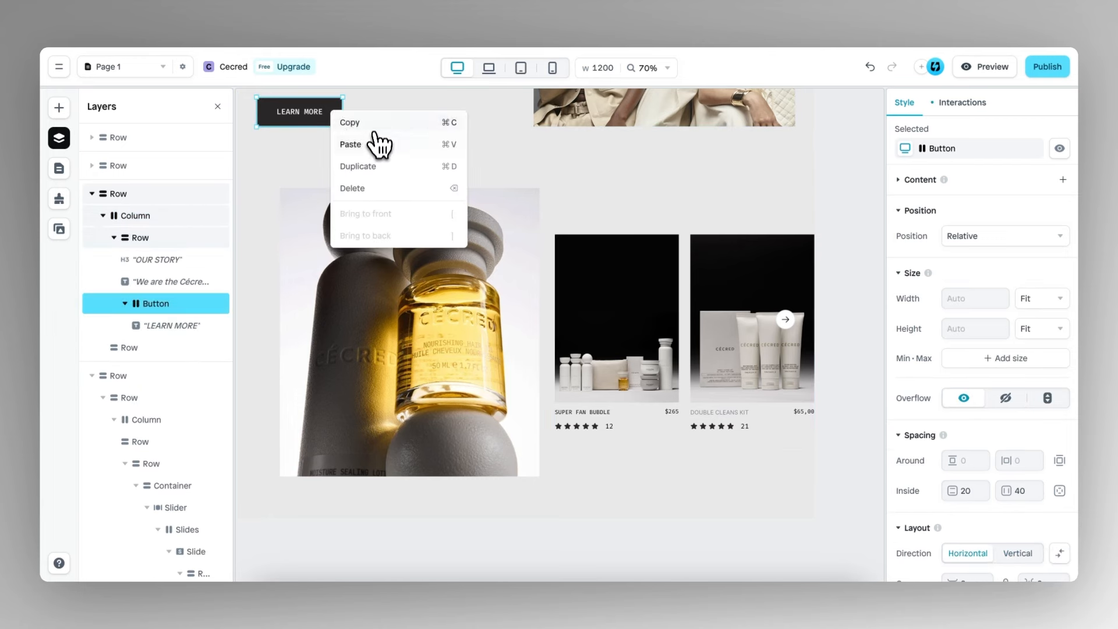
key("Escape")
left_click(672, 467)
left_click(637, 452)
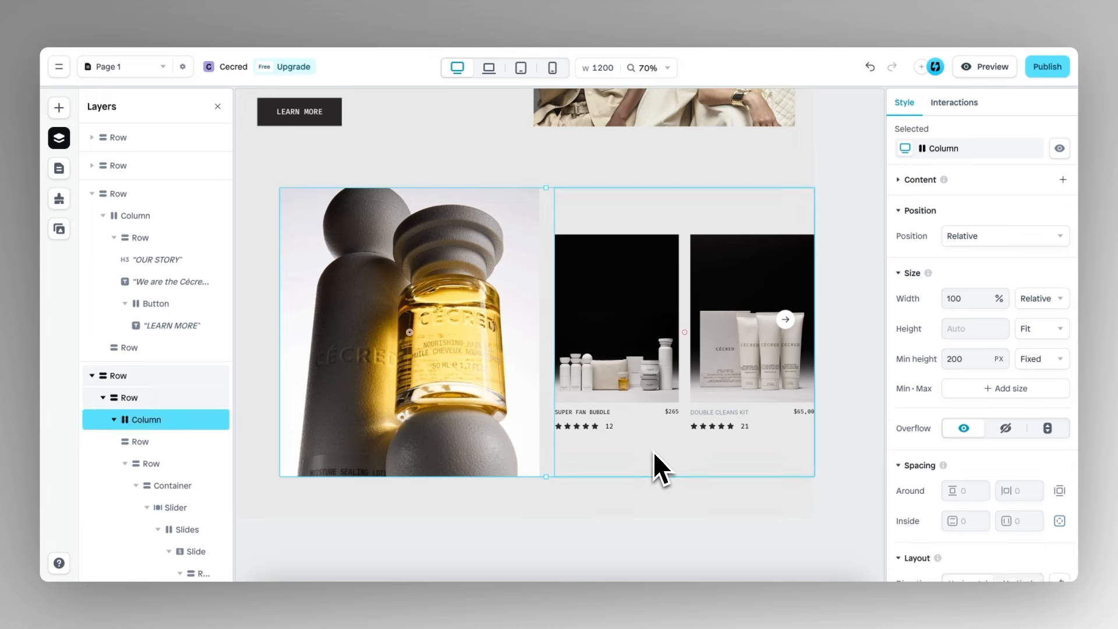
left_click(637, 450)
right_click(637, 451)
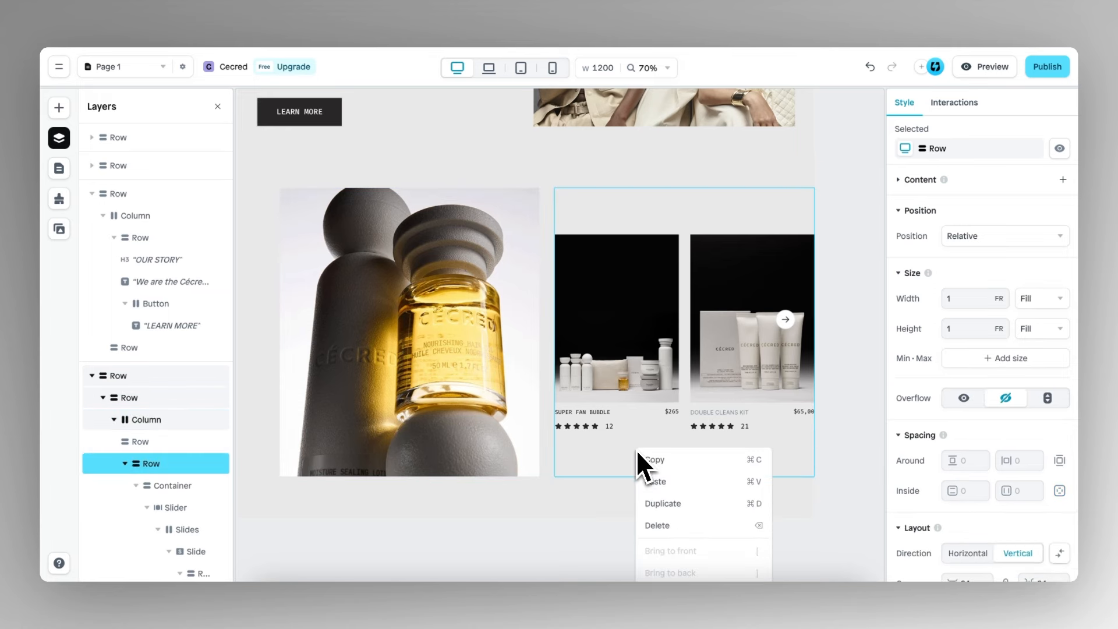
left_click(661, 482)
Step: Change the pasted button's label to SHOP KITS & BUNDLES
double_click(605, 437)
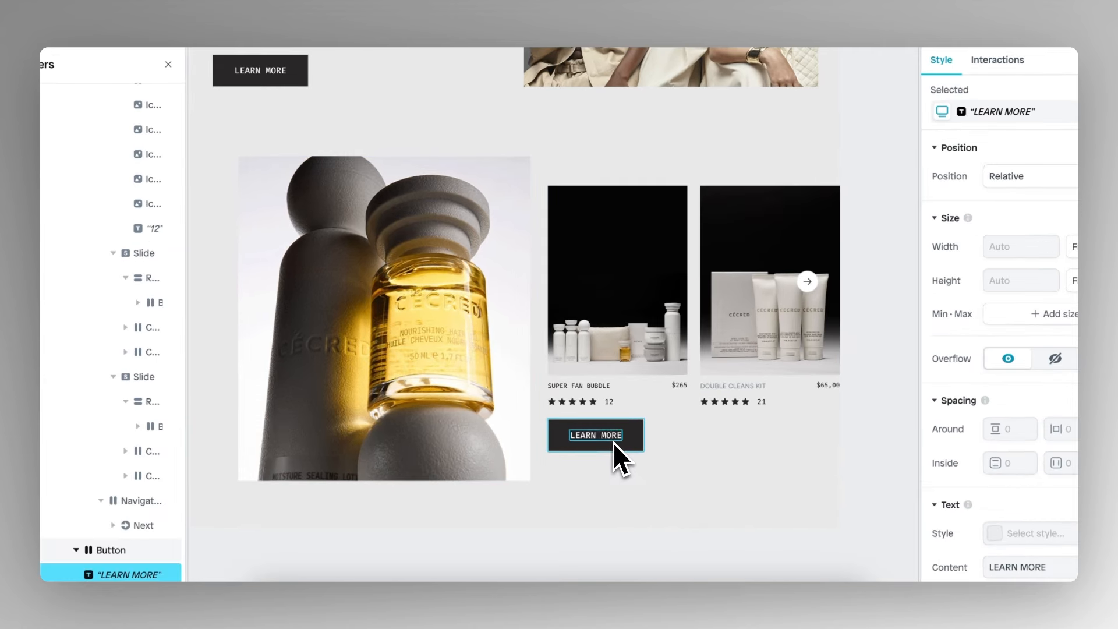
double_click(603, 440)
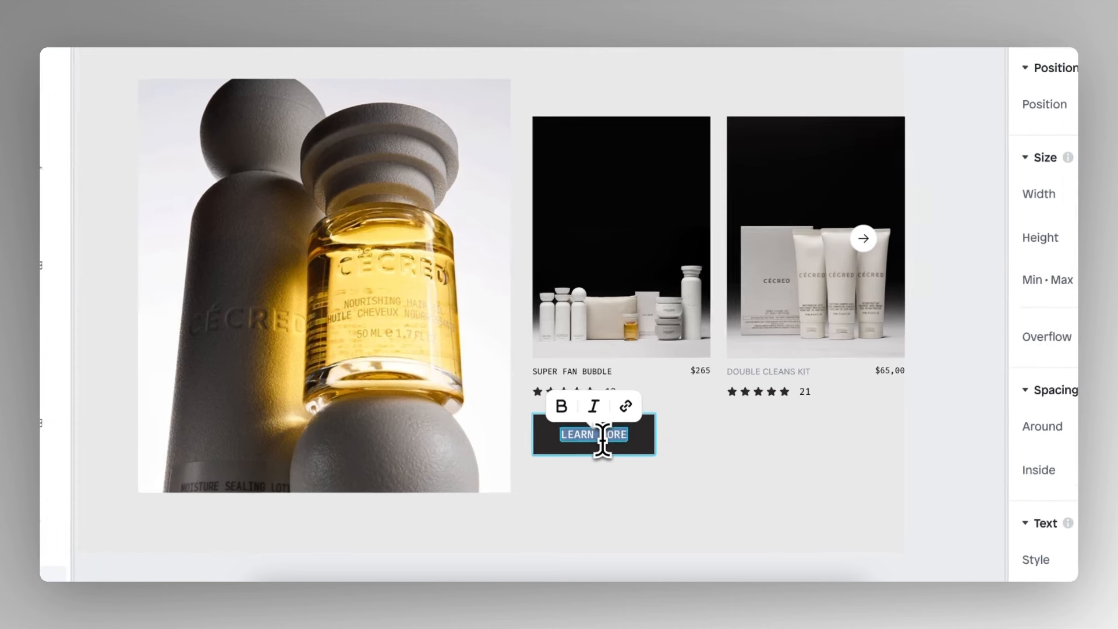
type("S")
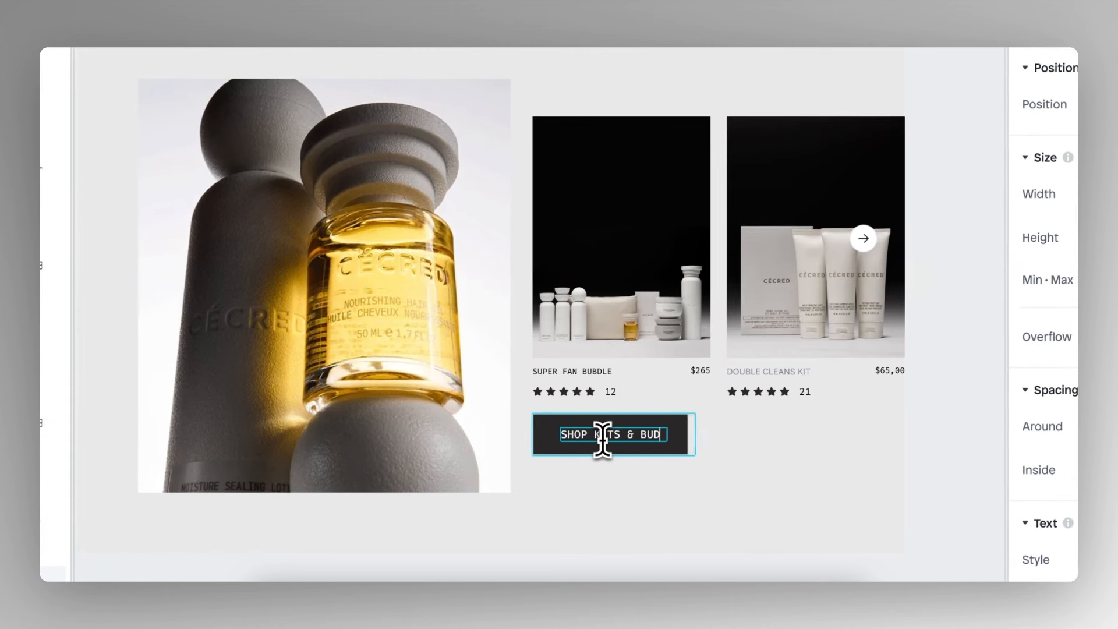
type("HOP KITS & BUNDLES")
left_click(639, 460)
Step: Insert a plain text element above the product carousel reading KITS AND BUNDLES
scroll(554, 249, "up", 2)
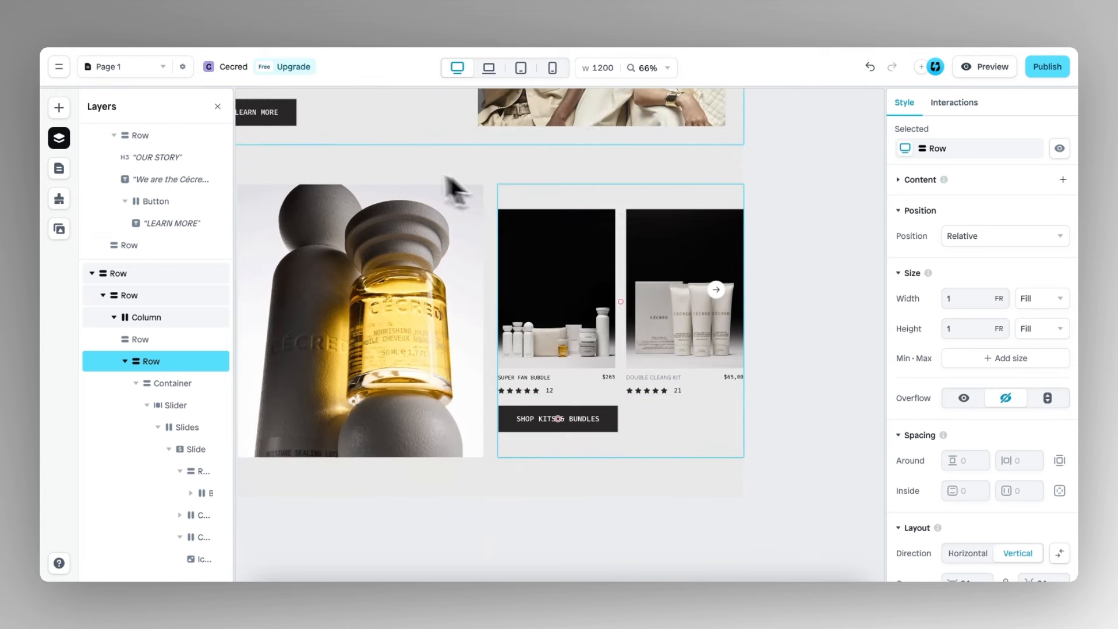
left_click(59, 107)
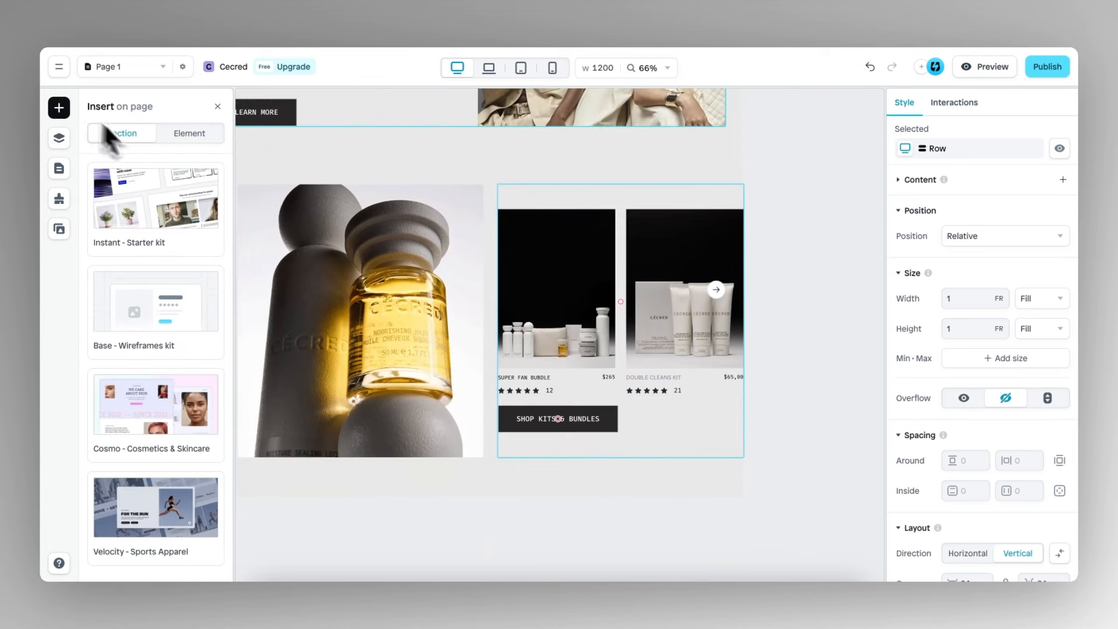
left_click(189, 134)
mouse_move(145, 271)
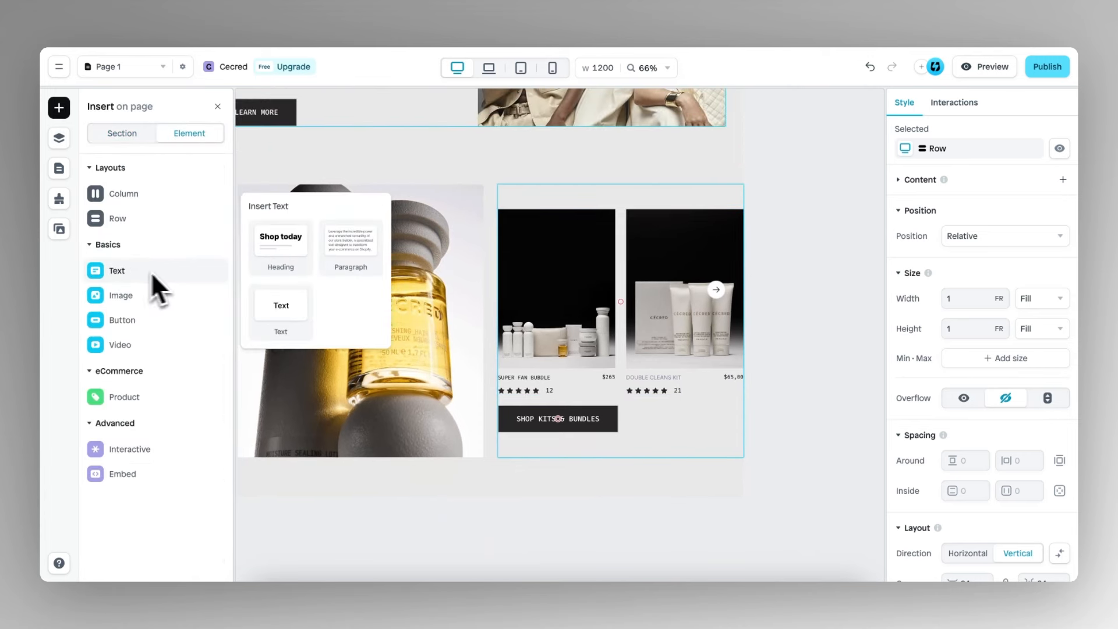
left_click_drag(282, 314, 576, 211)
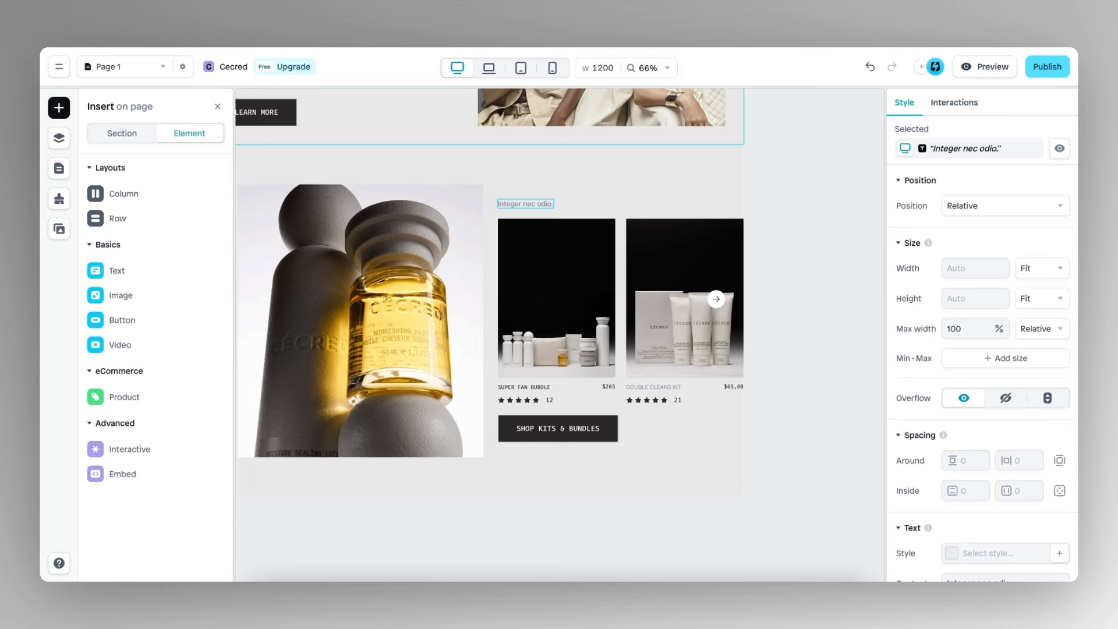
double_click(531, 201)
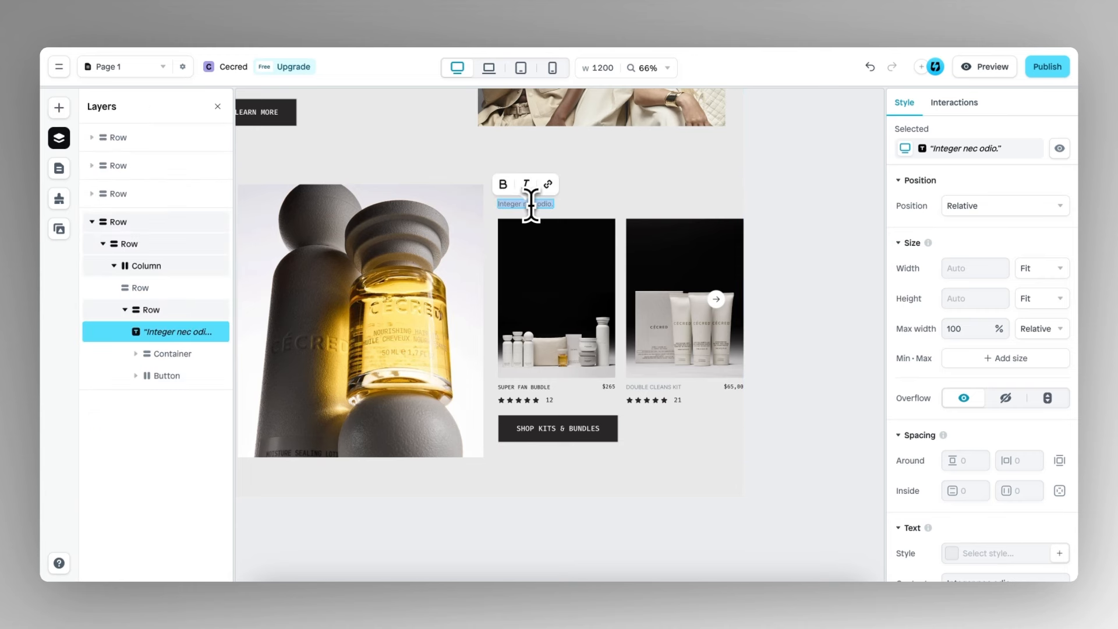
type("KITS AND B")
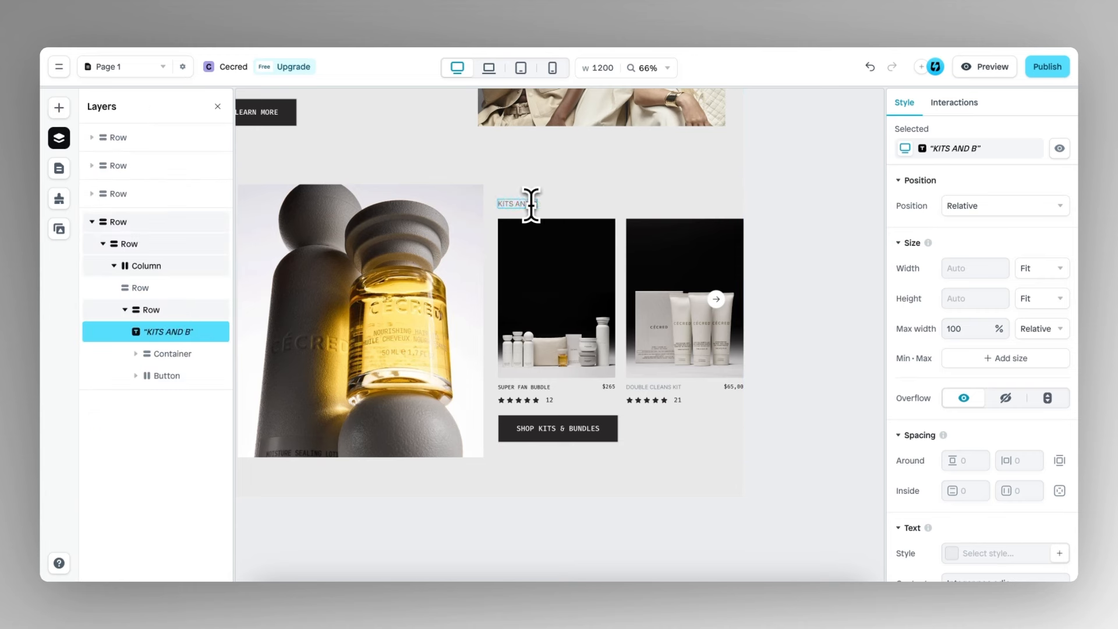
type("UNDLES")
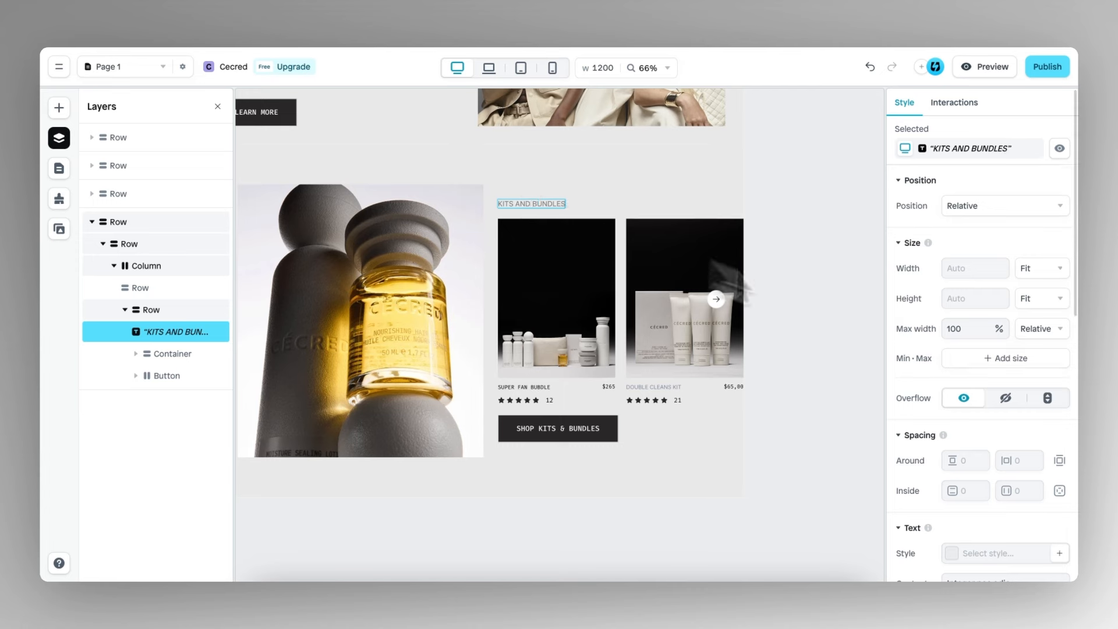
Step: Set the KITS AND BUNDLES text to the Black colour style and a font size of 20 px
scroll(963, 428, "down", 5)
left_click(952, 297)
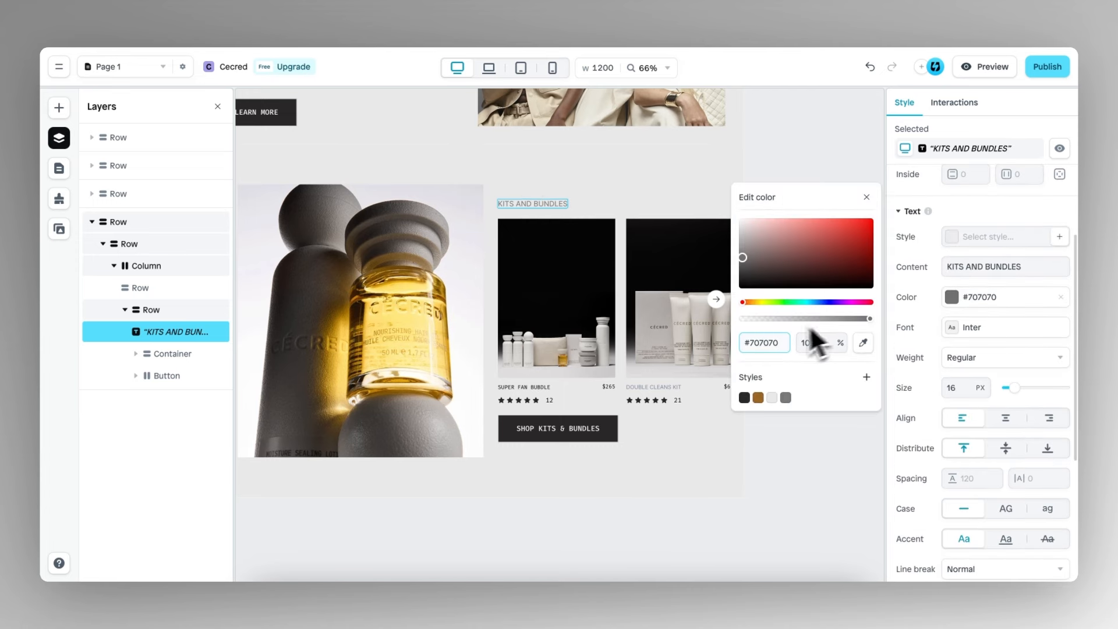
left_click(745, 397)
left_click(966, 385)
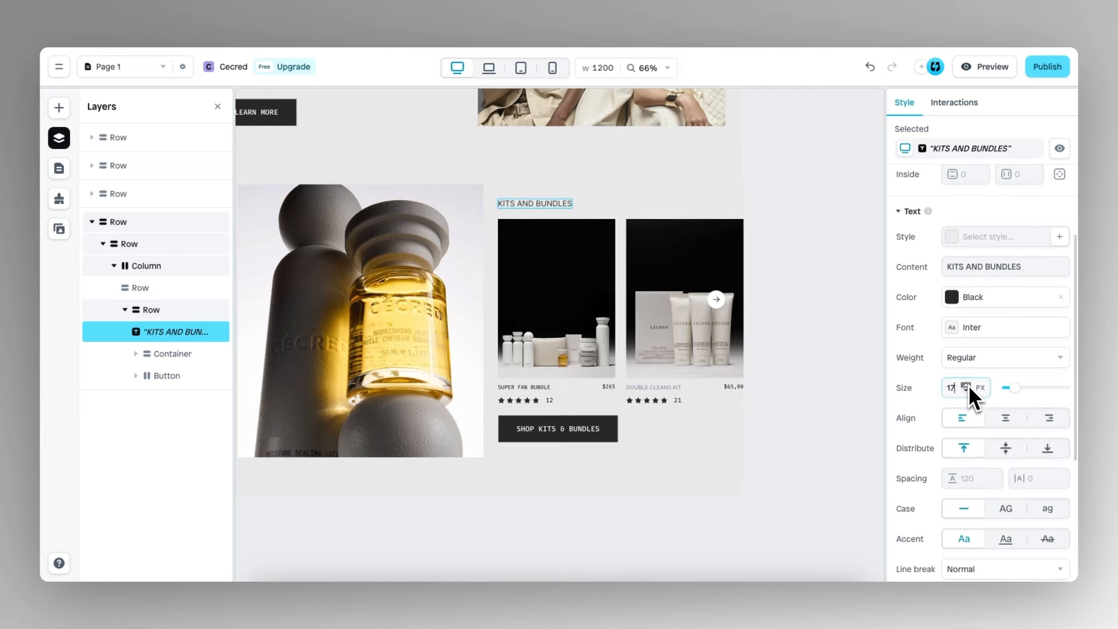
left_click(966, 385)
left_click(966, 385)
left_click(966, 385)
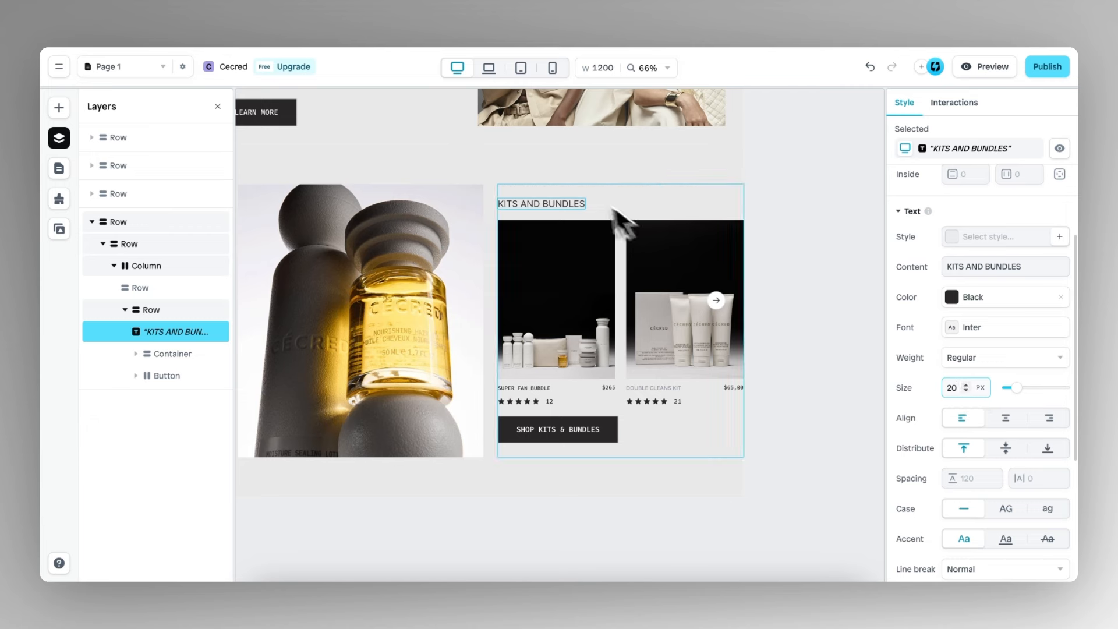
Step: Duplicate the KITS AND BUNDLES text and change the lower copy to "Experience curated sets to create your own Cécred ritual"
right_click(163, 335)
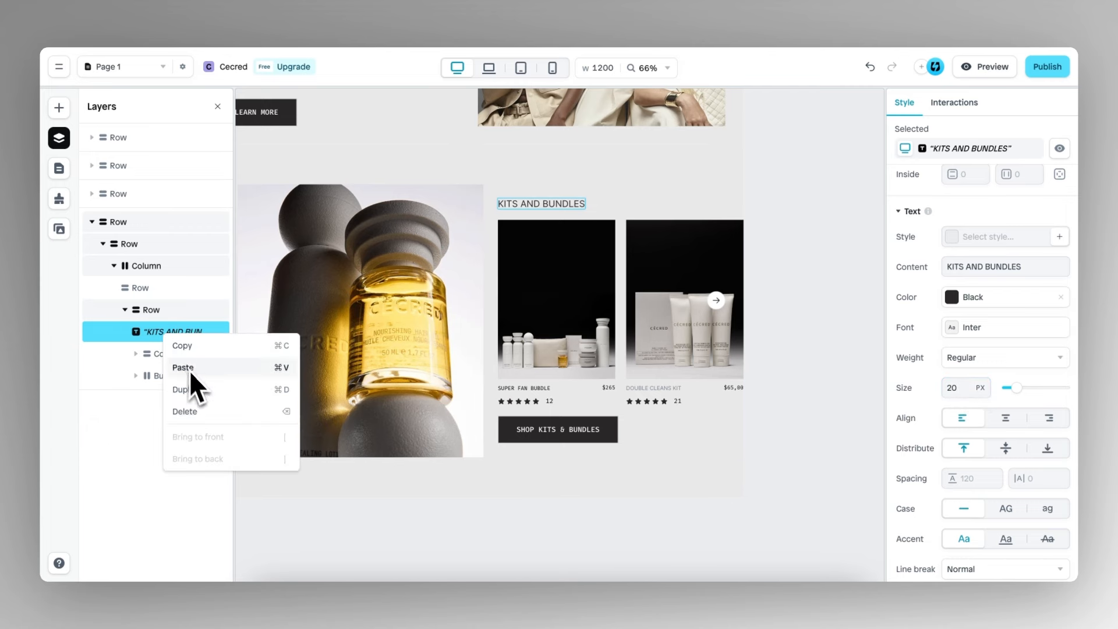
left_click(203, 389)
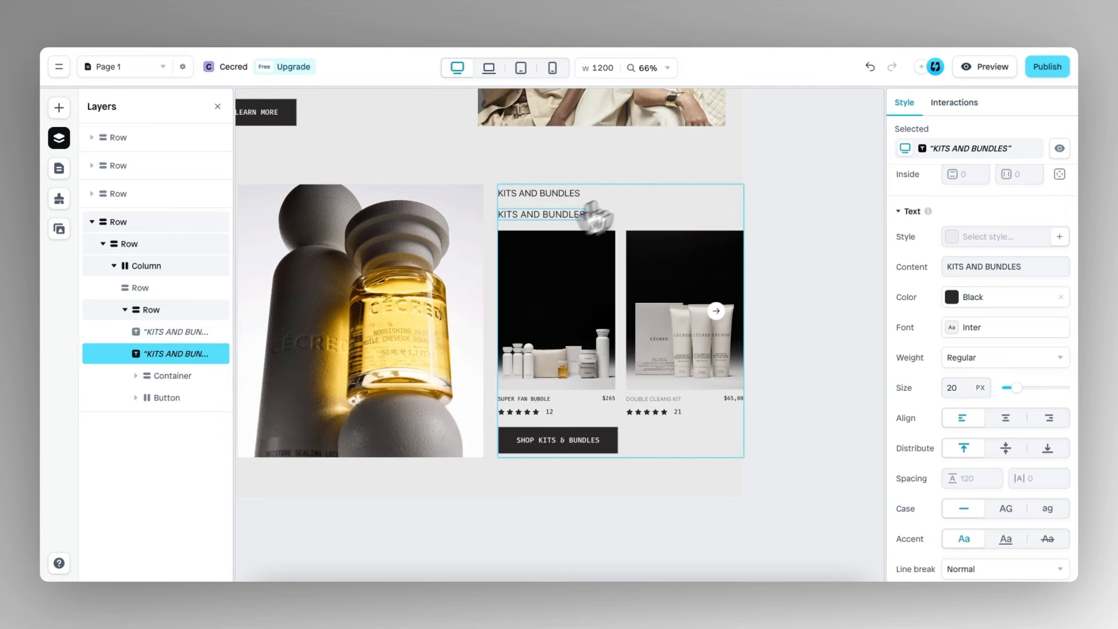
left_click(540, 214)
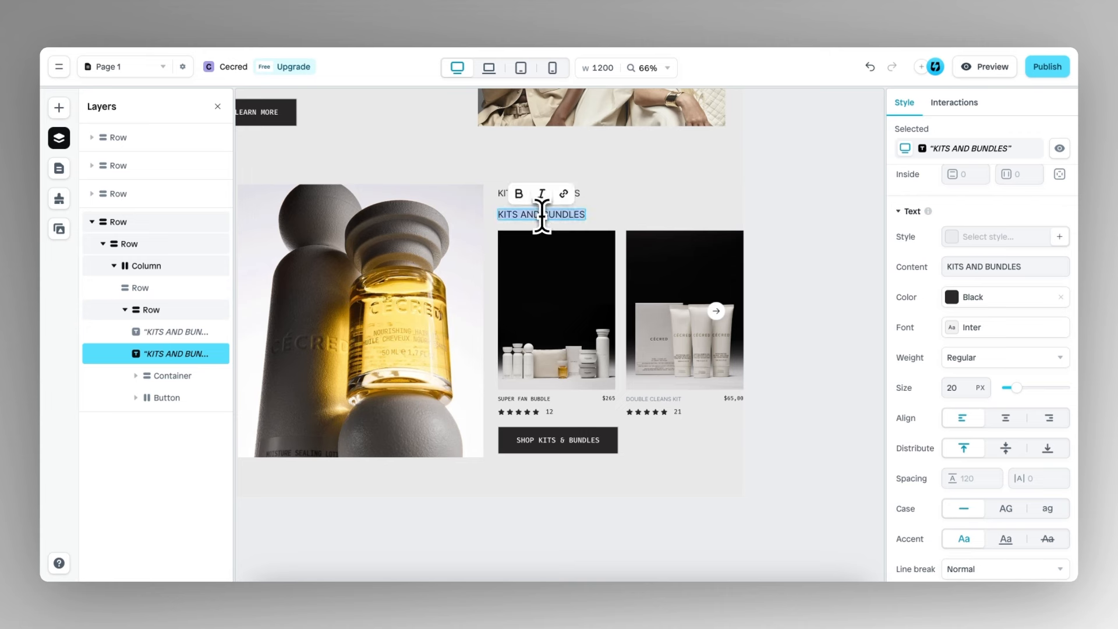
type("Ex")
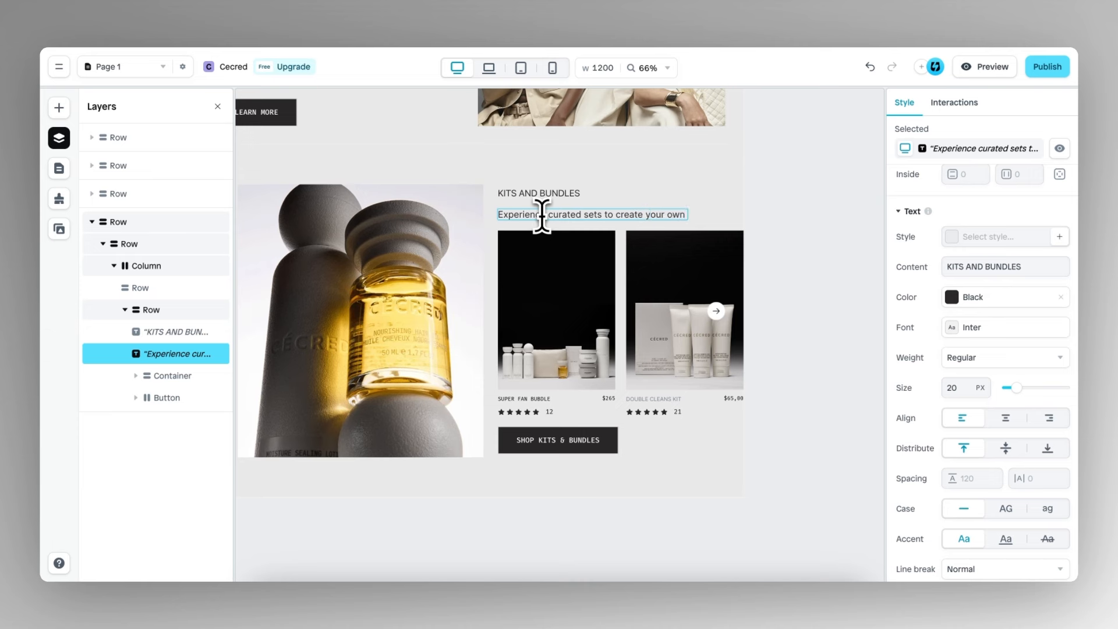
key("1")
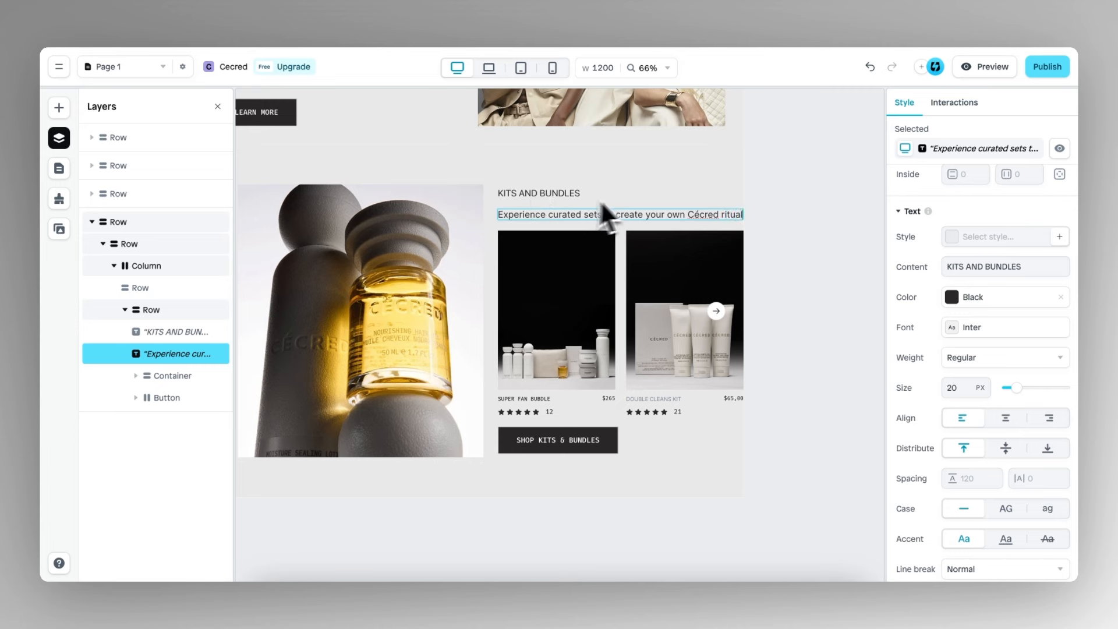
Step: Reduce the font size of the subtitle below KITS AND BUNDLES to 16 px
triple_click(685, 211)
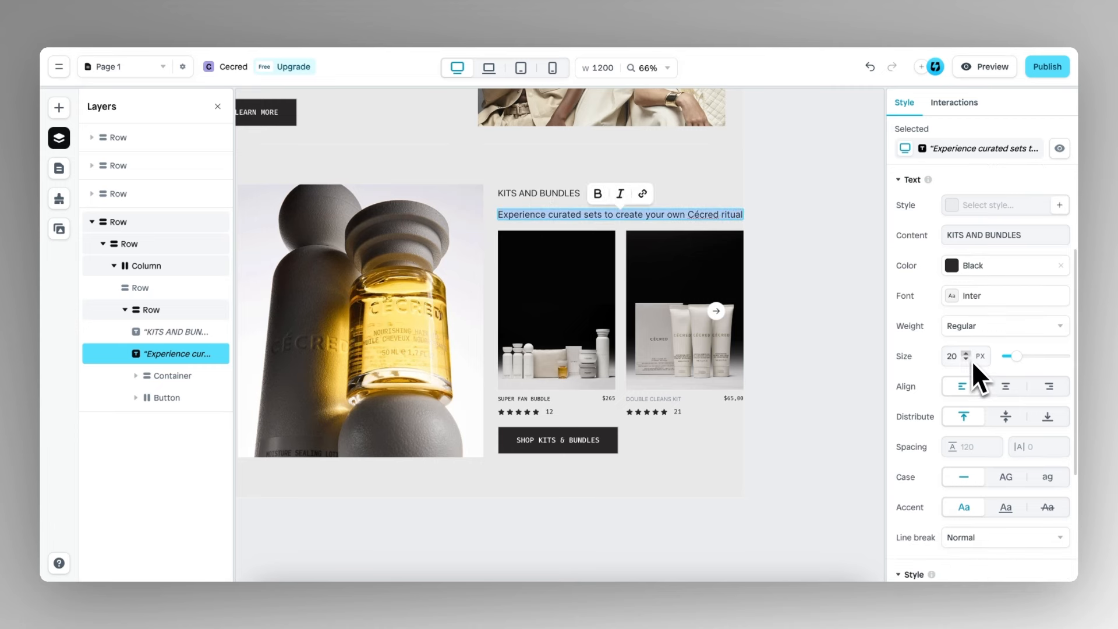
left_click(970, 361)
key("Down")
left_click(965, 369)
left_click(965, 369)
left_click(966, 370)
left_click(965, 370)
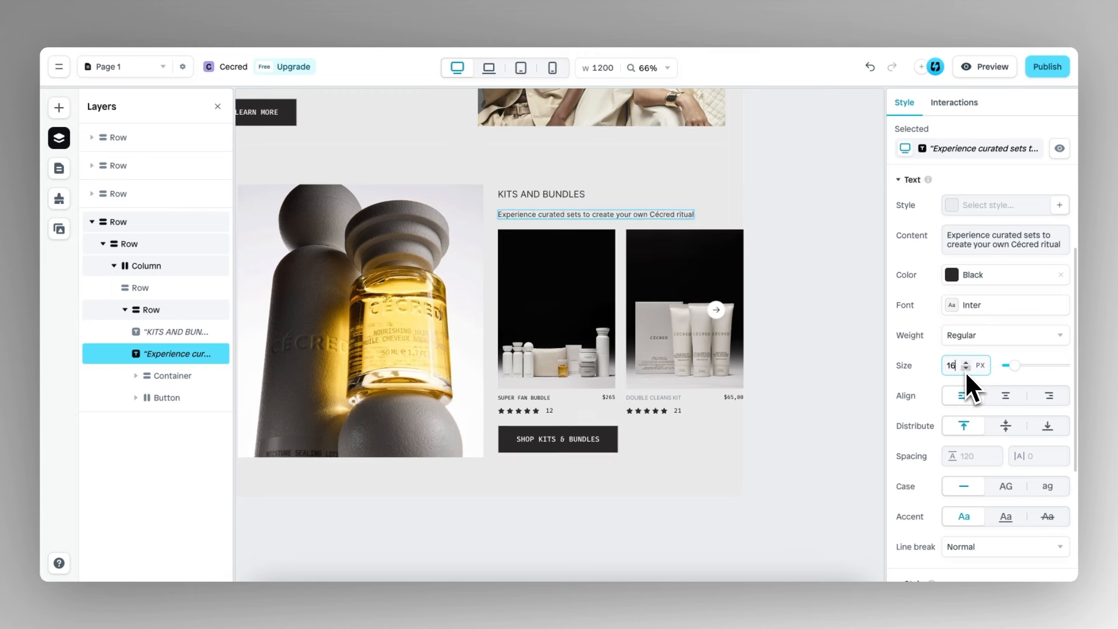
left_click(965, 365)
left_click(617, 198)
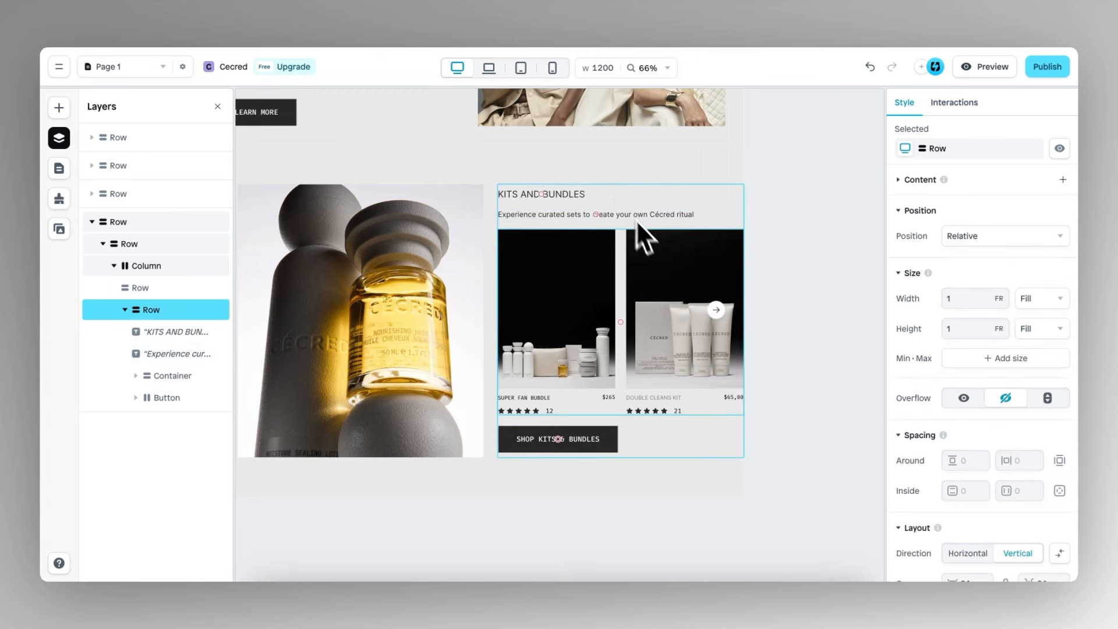
Step: Set the height of the perfume image row to 700 px
scroll(636, 220, "left", 1)
scroll(614, 383, "left", 2)
scroll(614, 383, "down", 1)
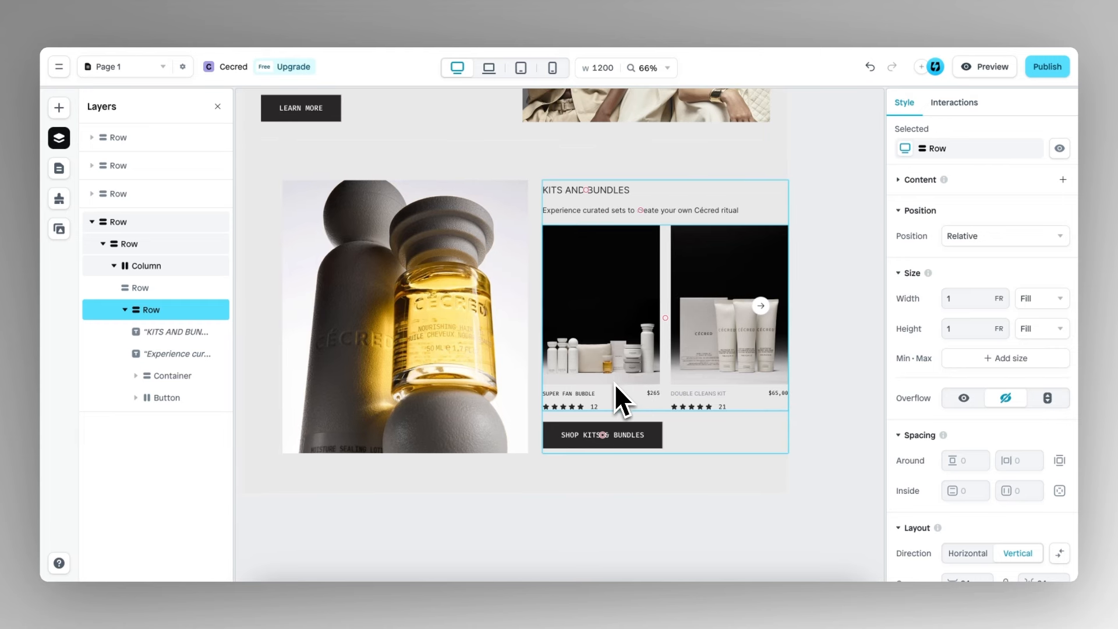
left_click(482, 340)
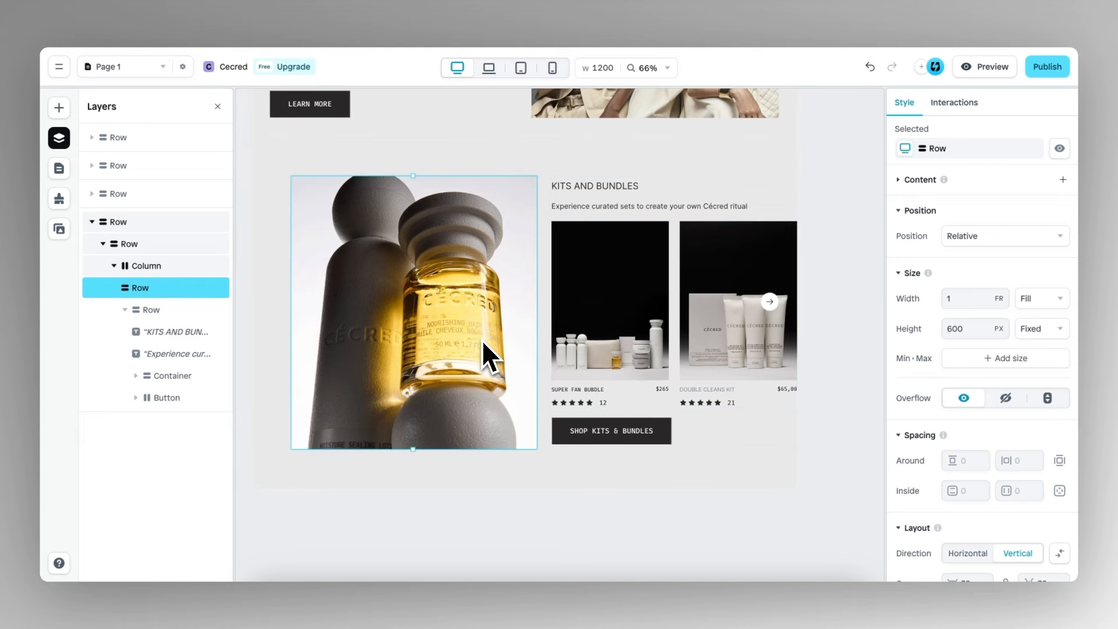
scroll(481, 341, "down", 1)
scroll(957, 367, "down", 1)
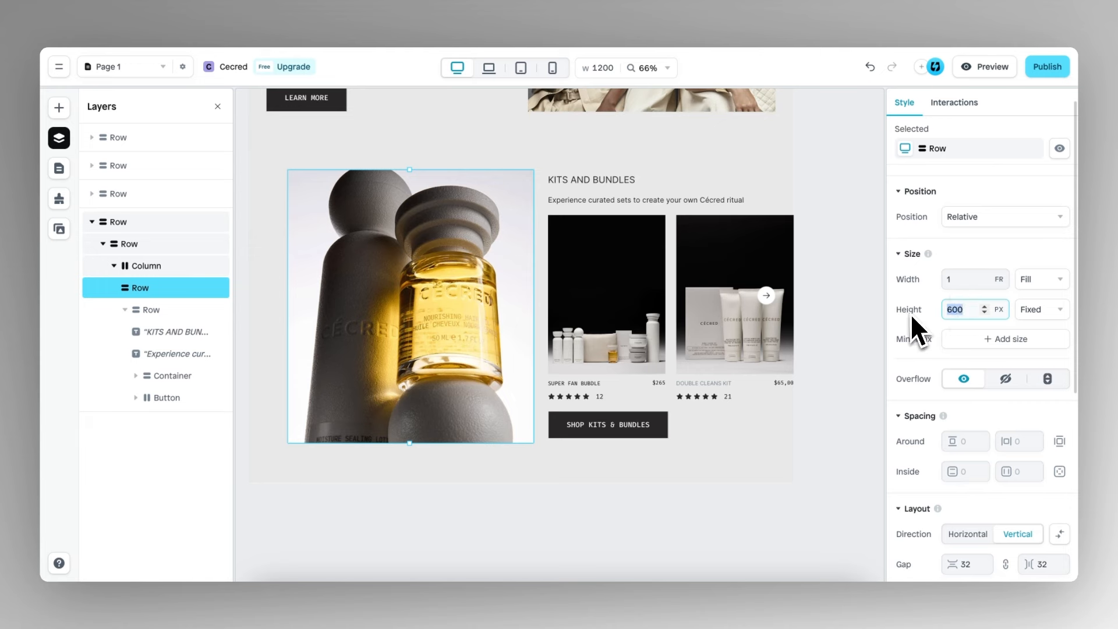
type("700")
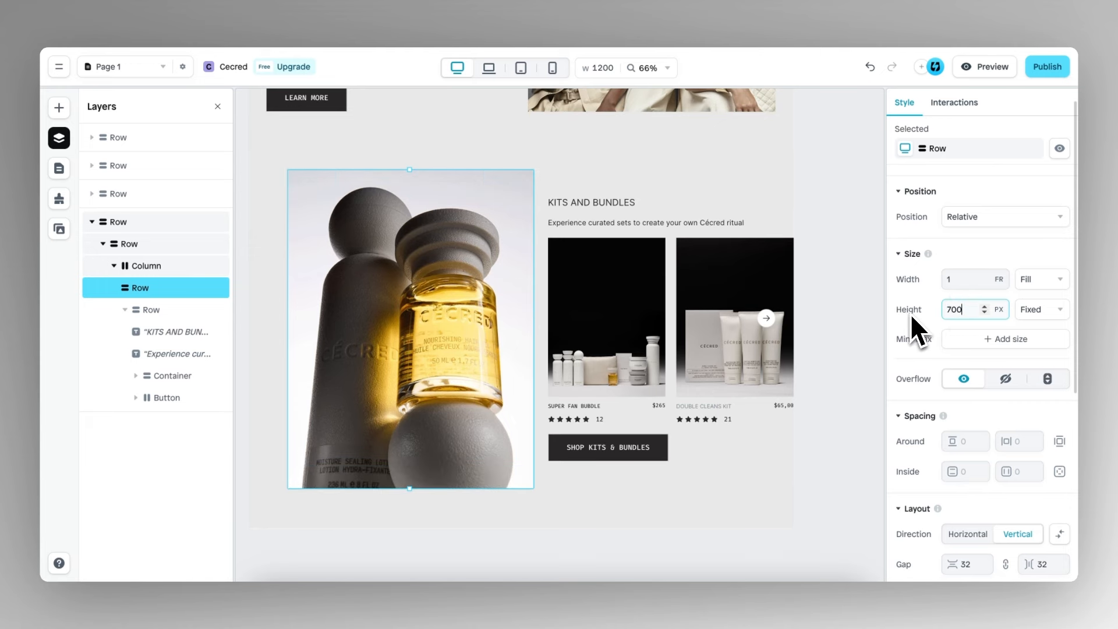
Step: Distribute the contents of the row holding the KITS AND BUNDLES carousel to the top
left_click(588, 265)
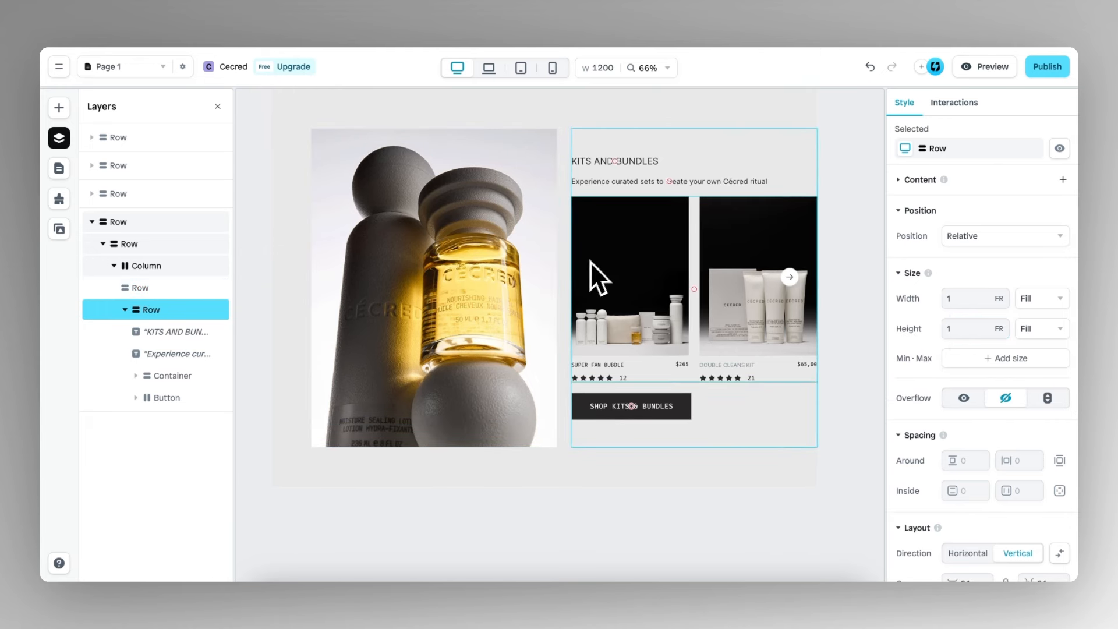
scroll(927, 380, "down", 3)
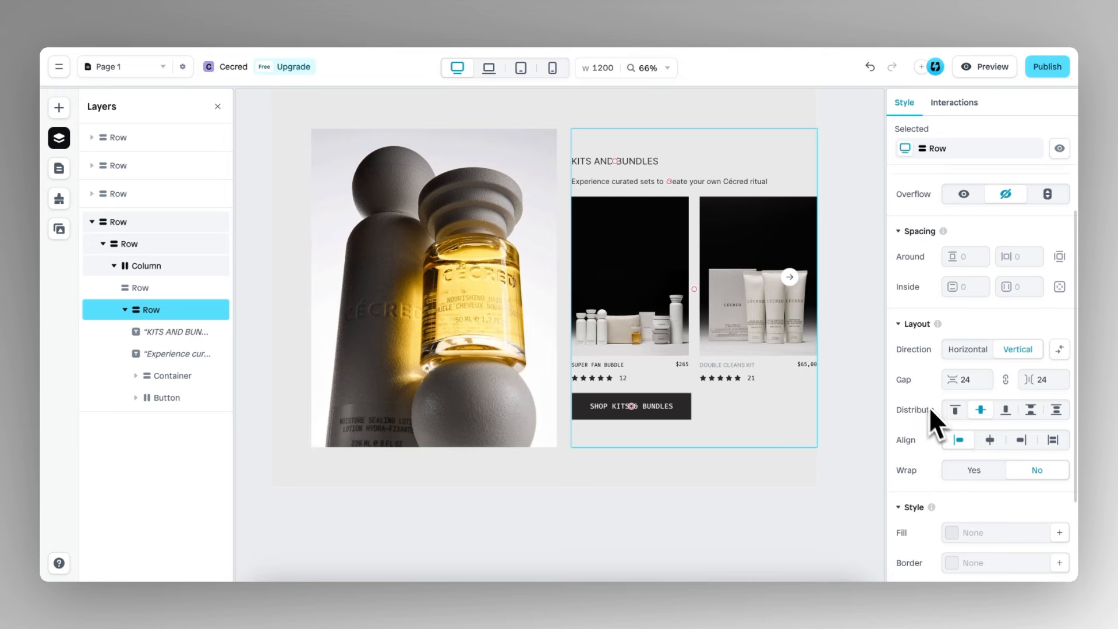
left_click(955, 410)
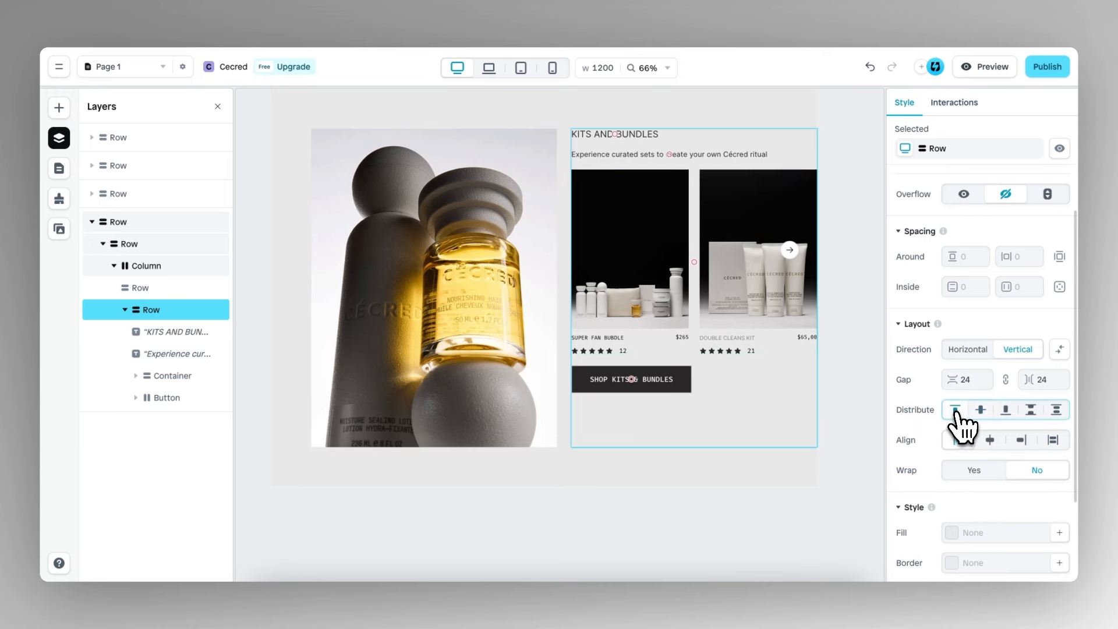
scroll(683, 319, "up", 2)
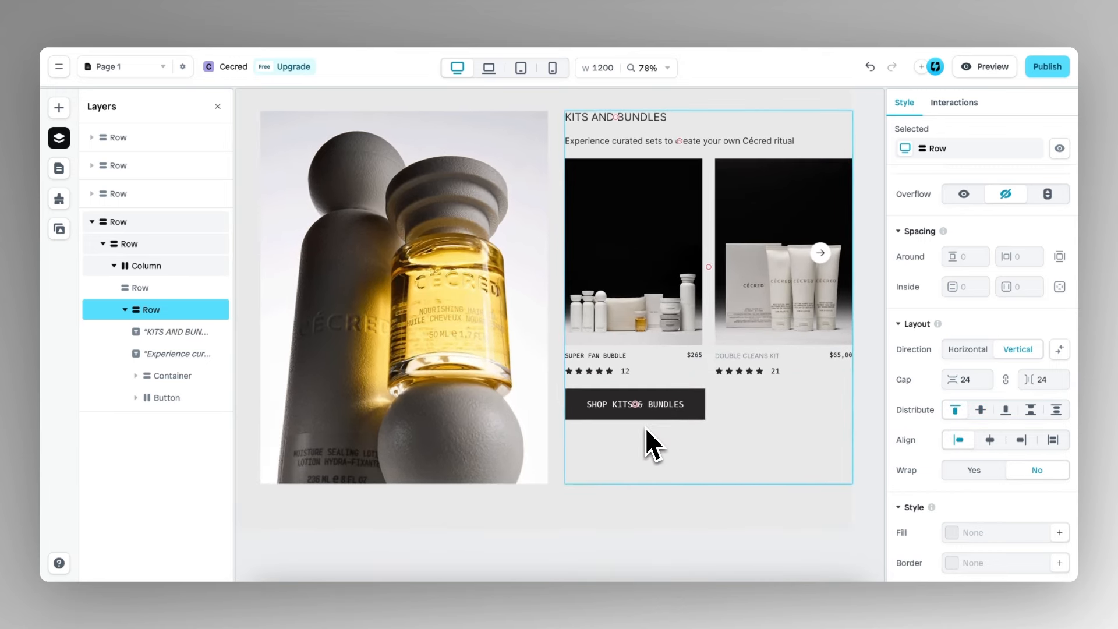
scroll(646, 428, "up", 1)
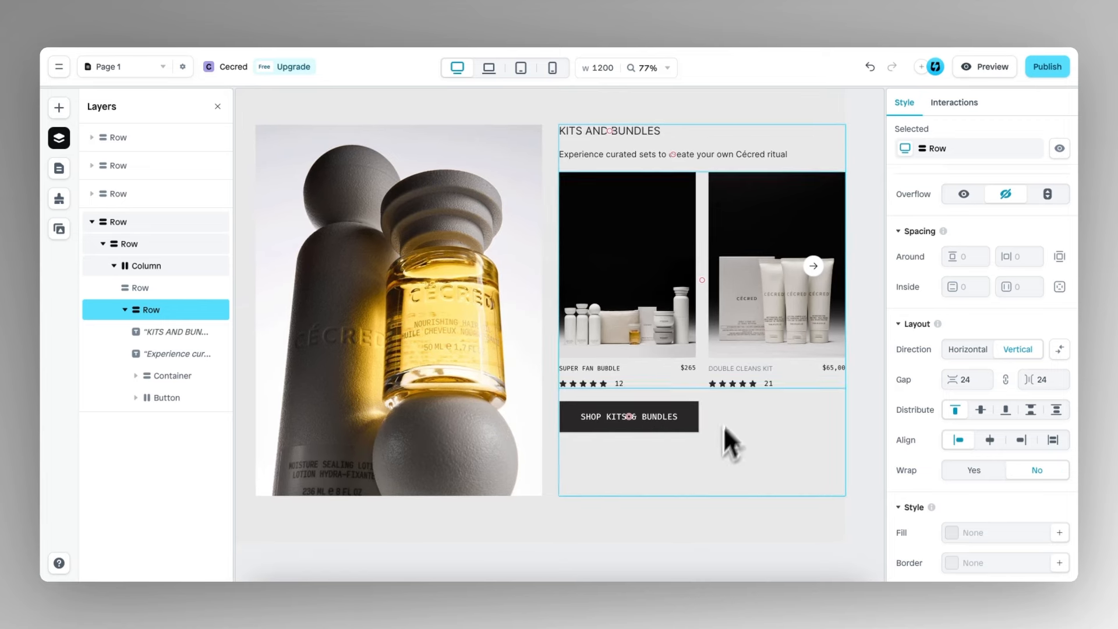
Step: Preview the page widened to 1406 px down to the KITS AND BUNDLES section, try its carousel, and return to the editor
left_click(978, 66)
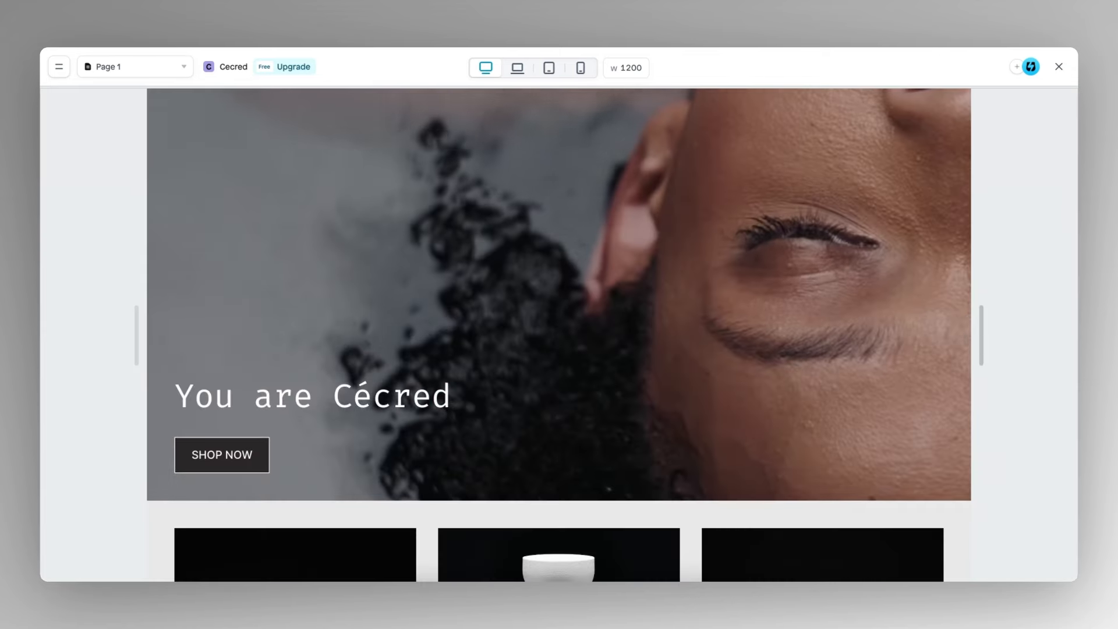
left_click_drag(981, 334, 1046, 329)
scroll(729, 327, "down", 5)
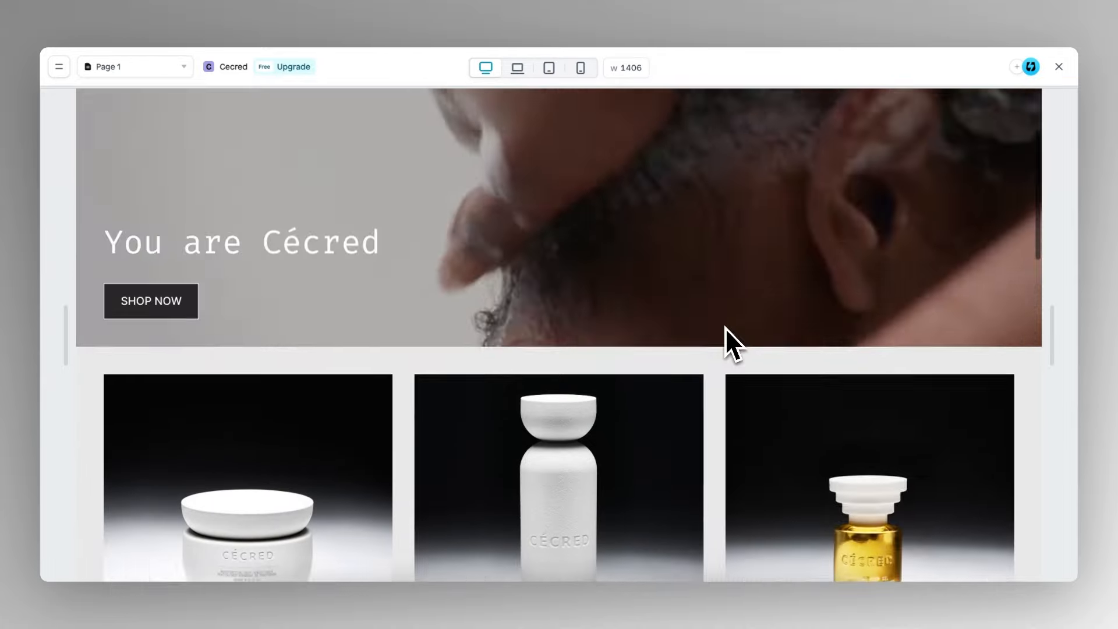
scroll(350, 341, "down", 9)
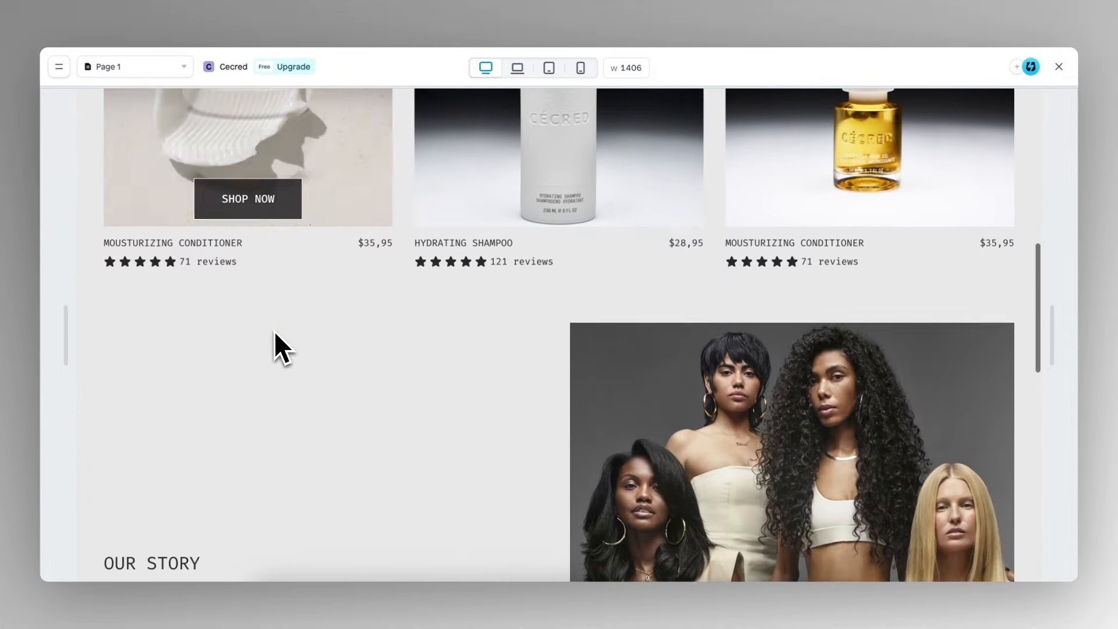
scroll(466, 341, "down", 1)
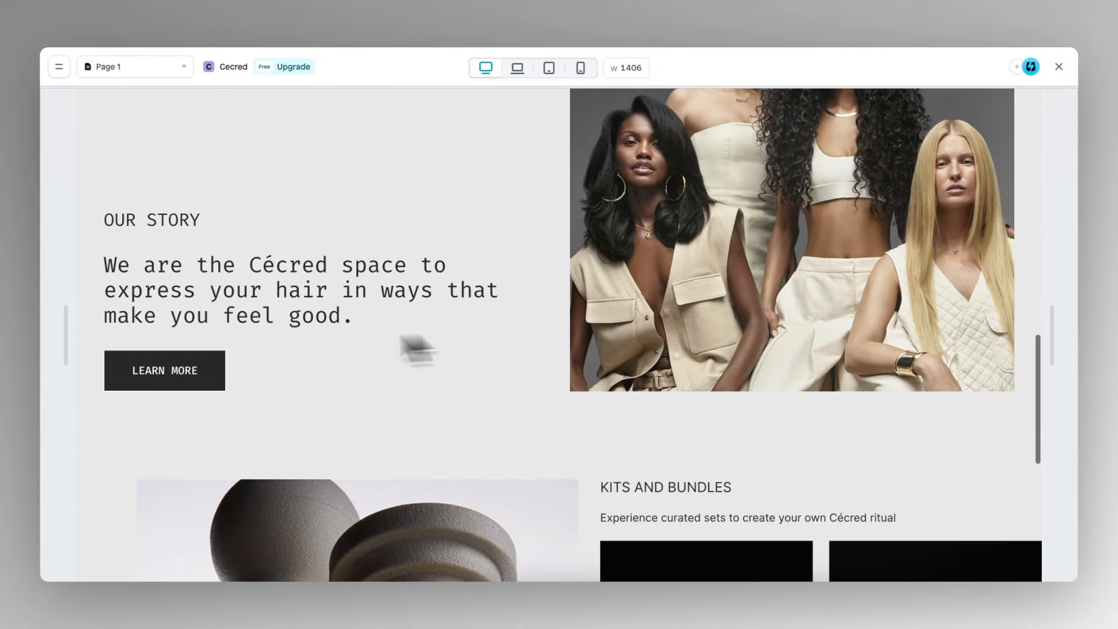
scroll(551, 317, "down", 5)
scroll(550, 313, "down", 3)
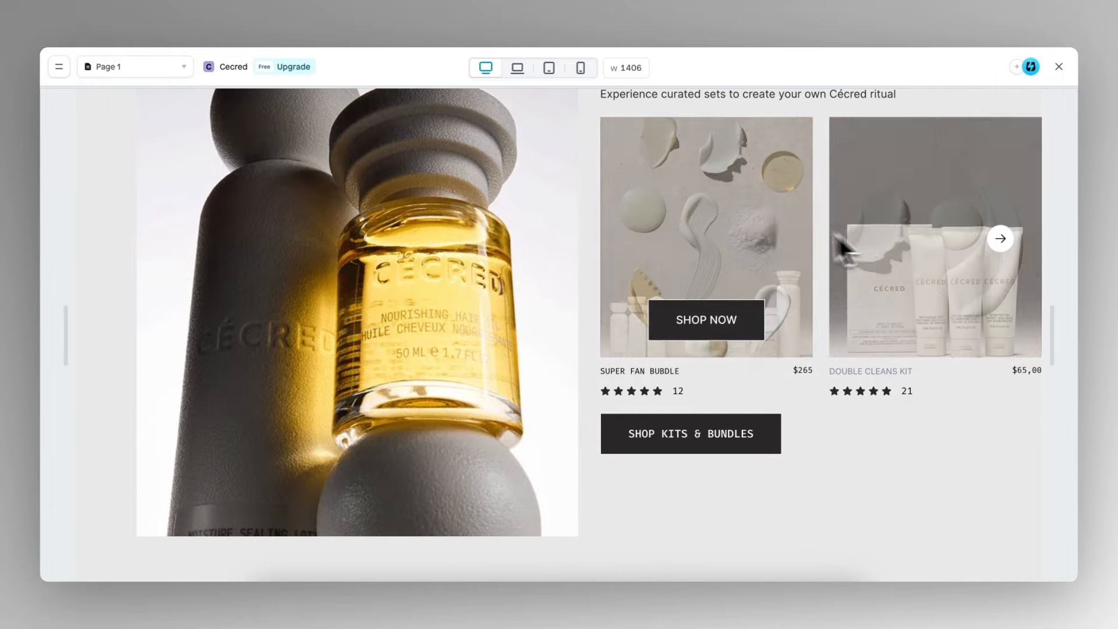
left_click(1000, 239)
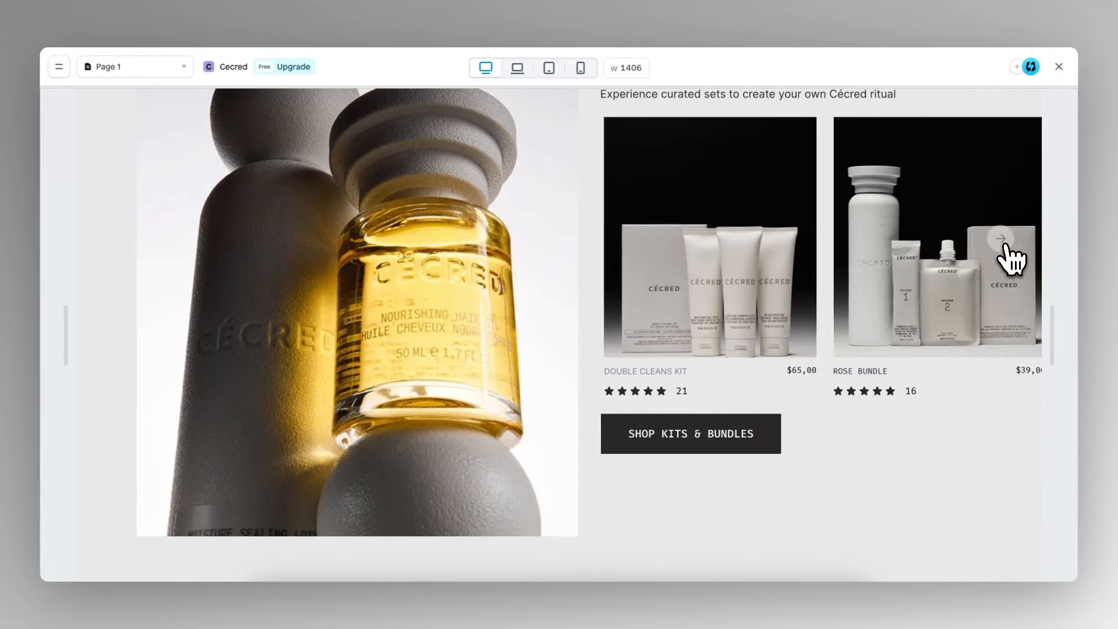
left_click_drag(728, 262, 911, 295)
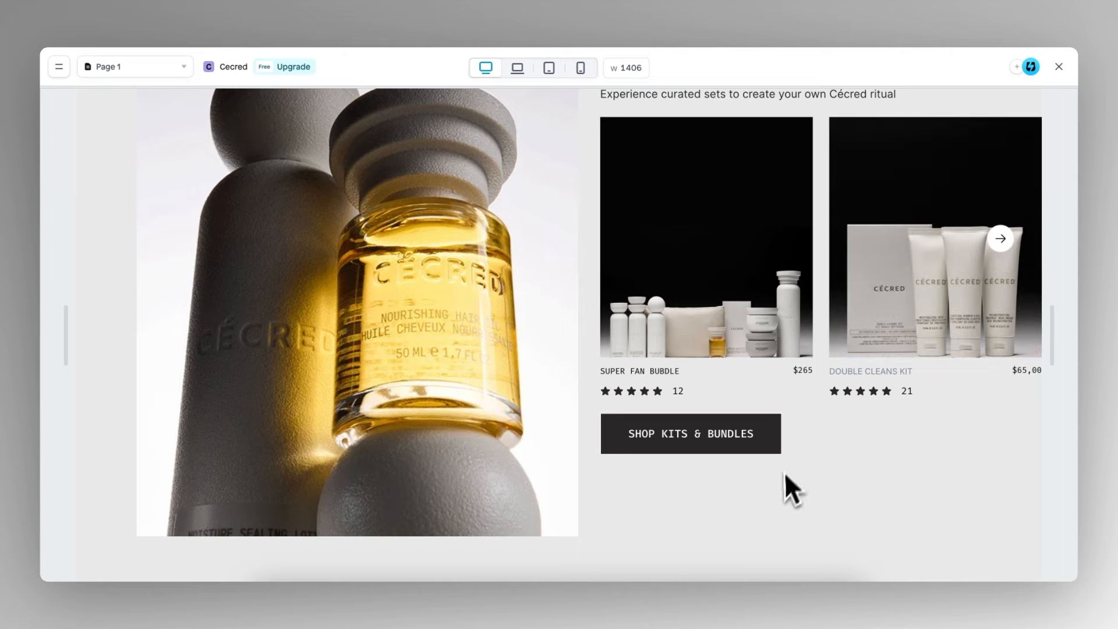
left_click(1058, 67)
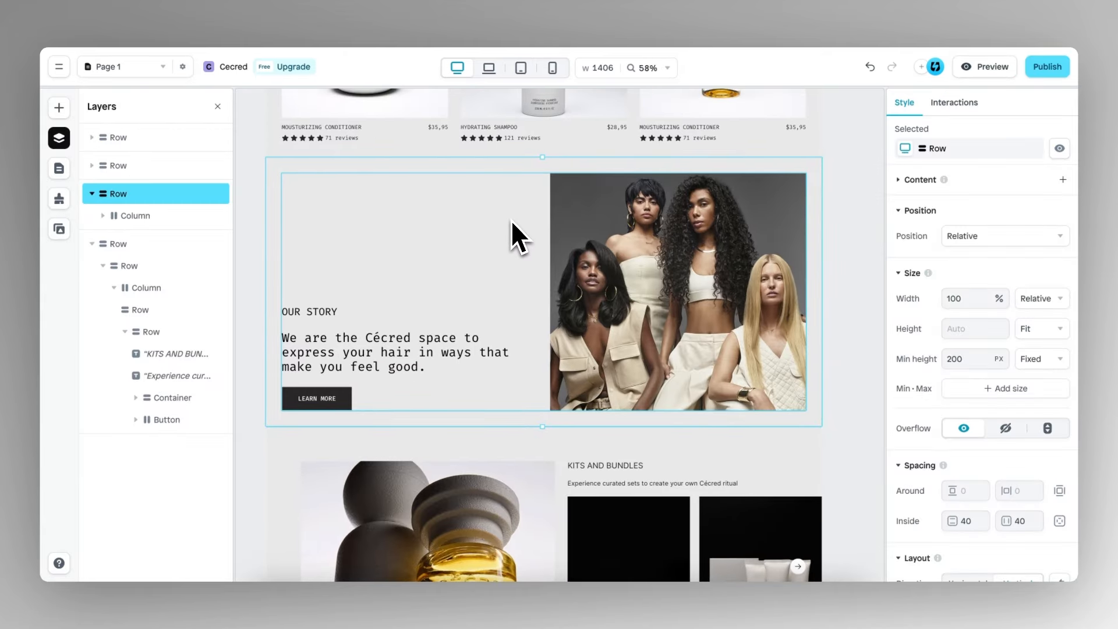
Step: Duplicate the OUR STORY section and move the copy below the KITS AND BUNDLES section
right_click(138, 199)
left_click(169, 248)
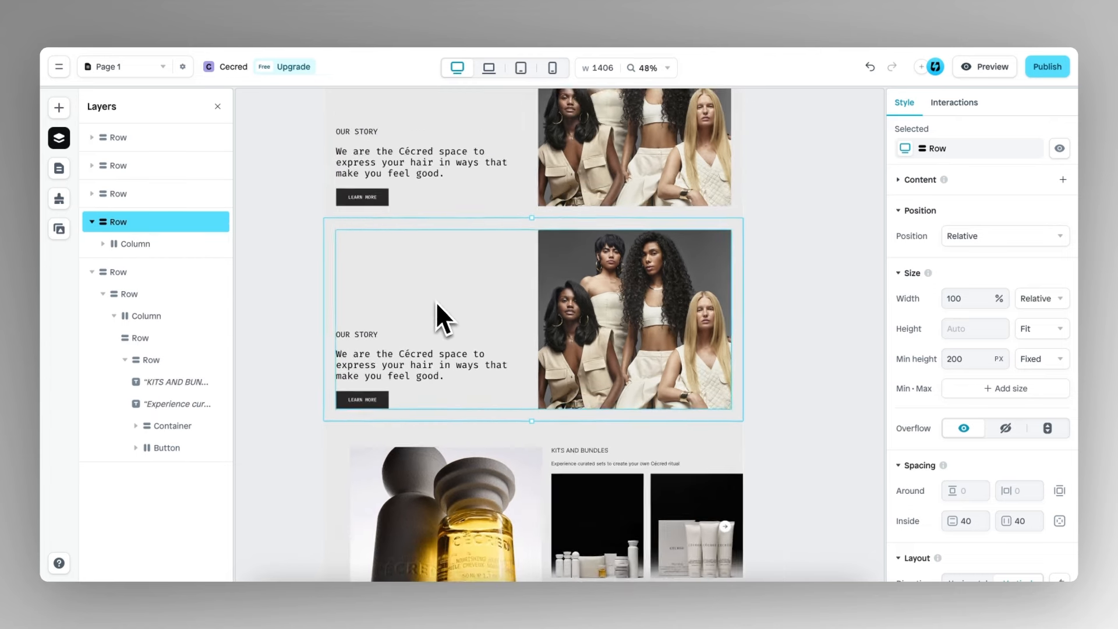
left_click(730, 317)
scroll(759, 313, "down", 3)
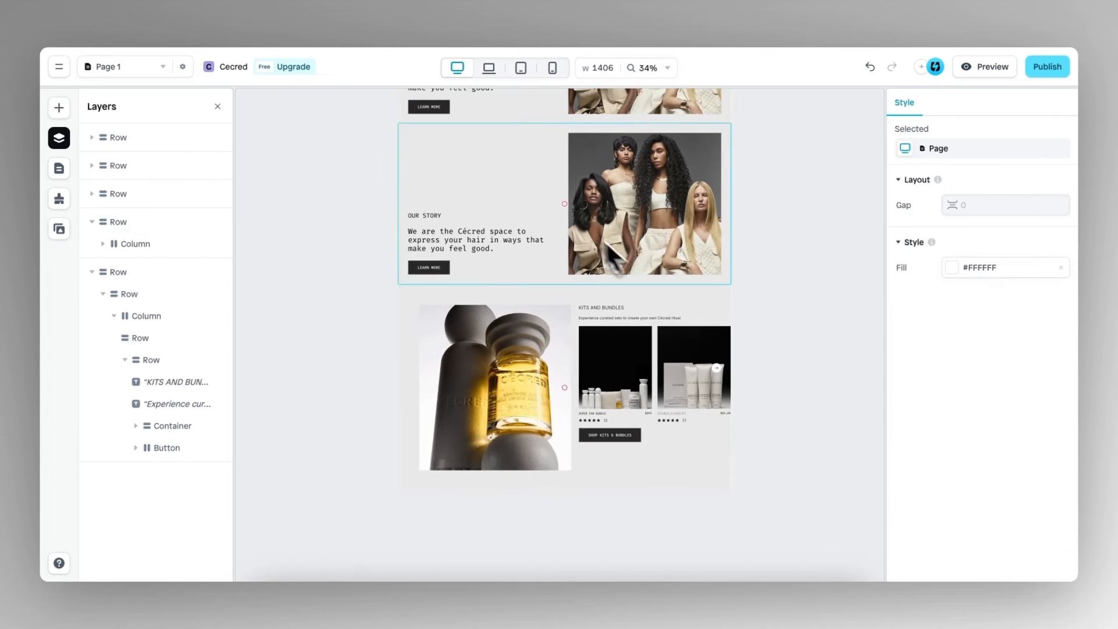
left_click_drag(562, 207, 574, 386)
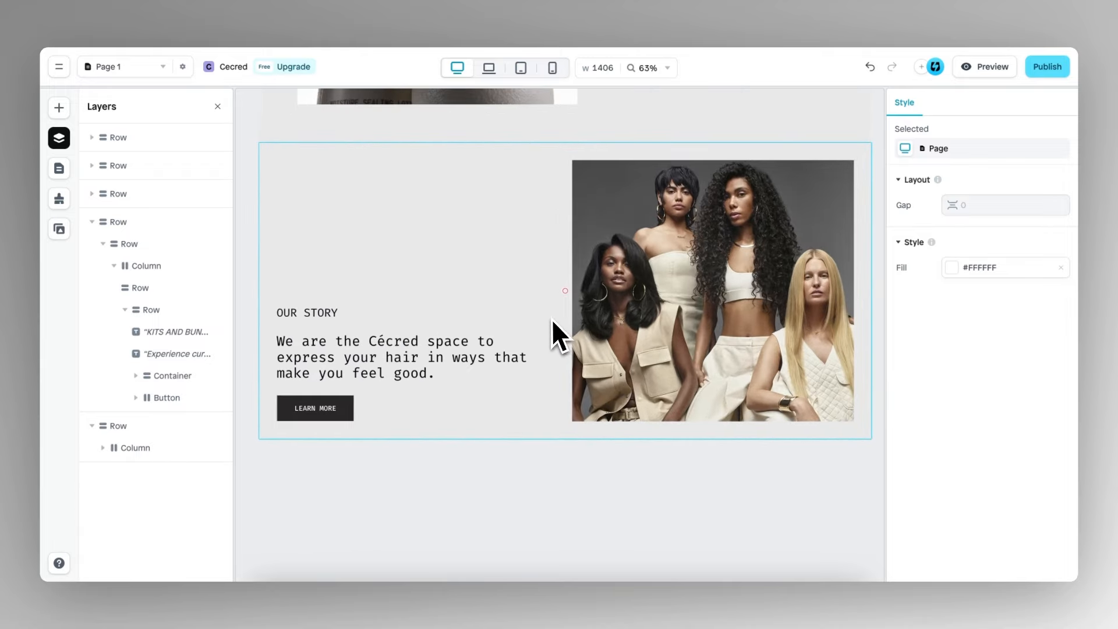
Step: Replace the copied section's photo with the honeycomb image and change its heading to CÉCRED SCIENCE
left_click(720, 291)
left_click(888, 429)
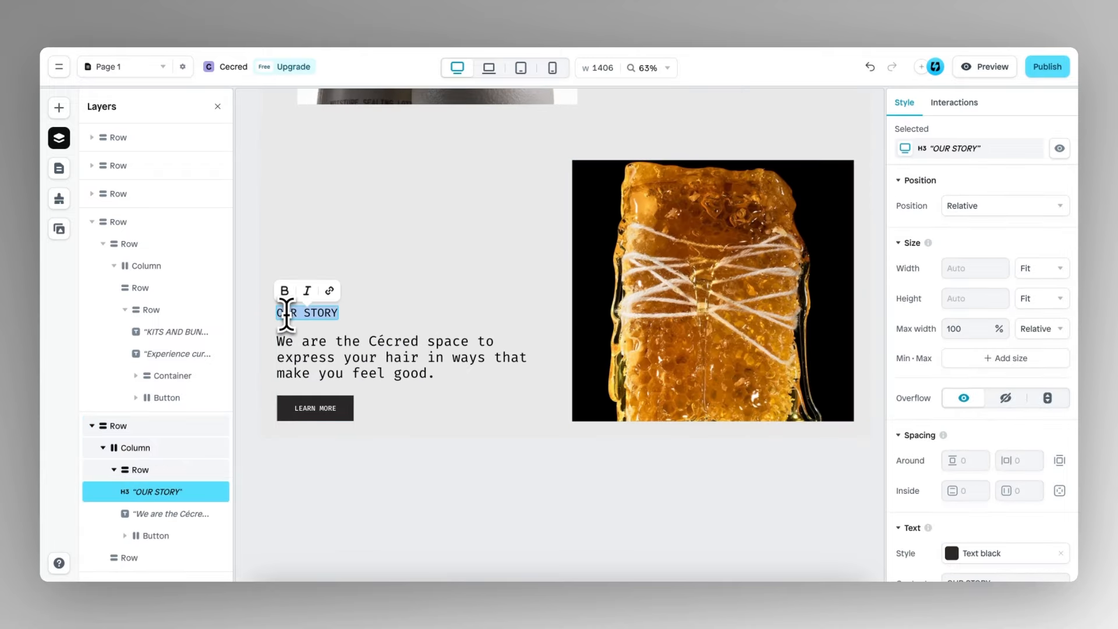
type("CÉCRED SCIENCE")
Step: Set the paragraph to "Our patent-pending tech is a fusion of past and future that supports hair from the inside out" and narrow its box
triple_click(368, 356)
type("Our patent-pending tech is a fusion of past and future that supports hair from the inside out")
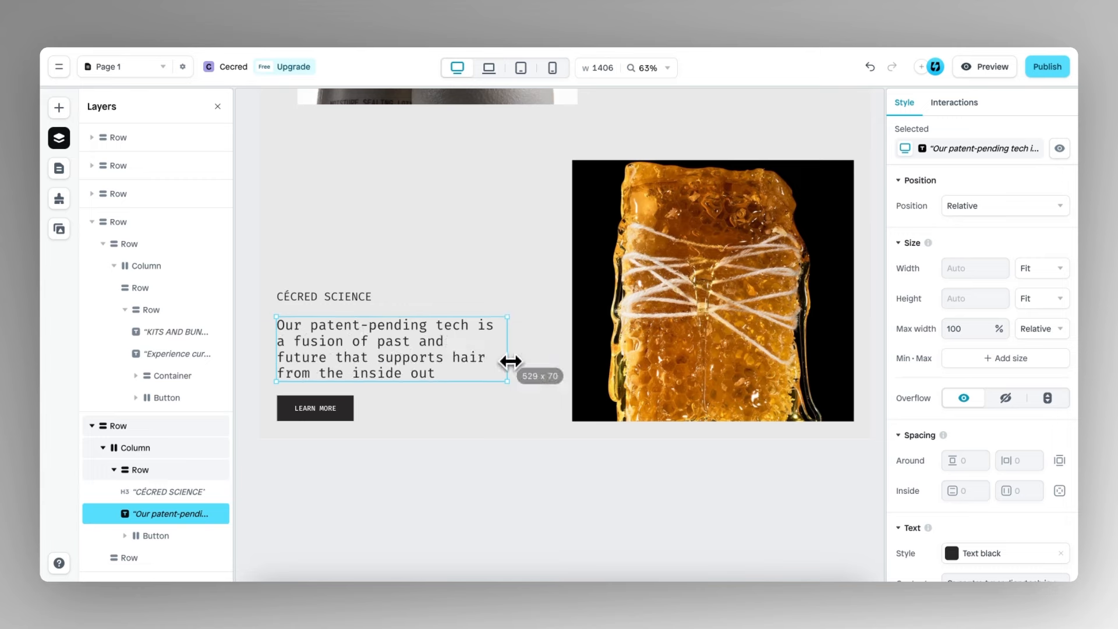
left_click(498, 315)
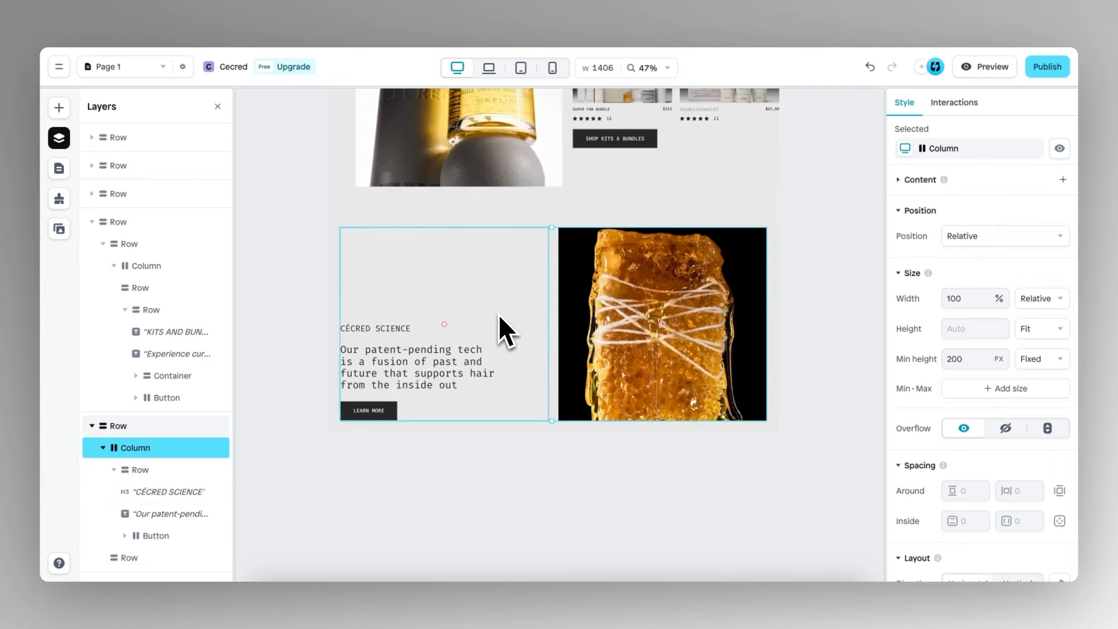
left_click(554, 444)
scroll(554, 445, "up", 5)
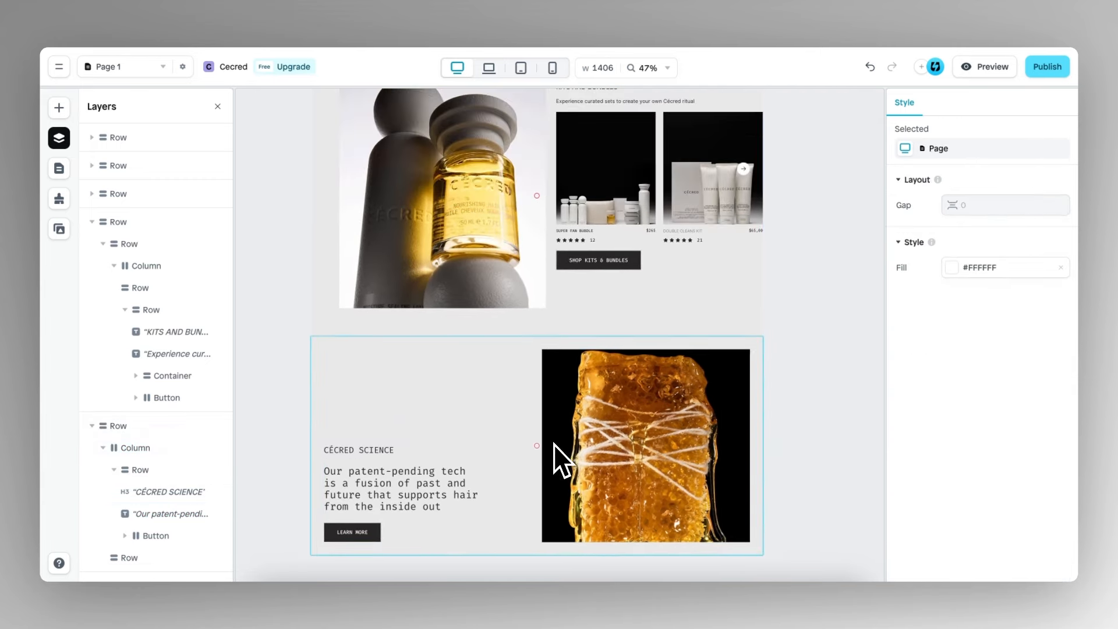
Step: Look back over the page from the CÉCRED SCIENCE section up to the hero and select the hero row
scroll(533, 343, "up", 6)
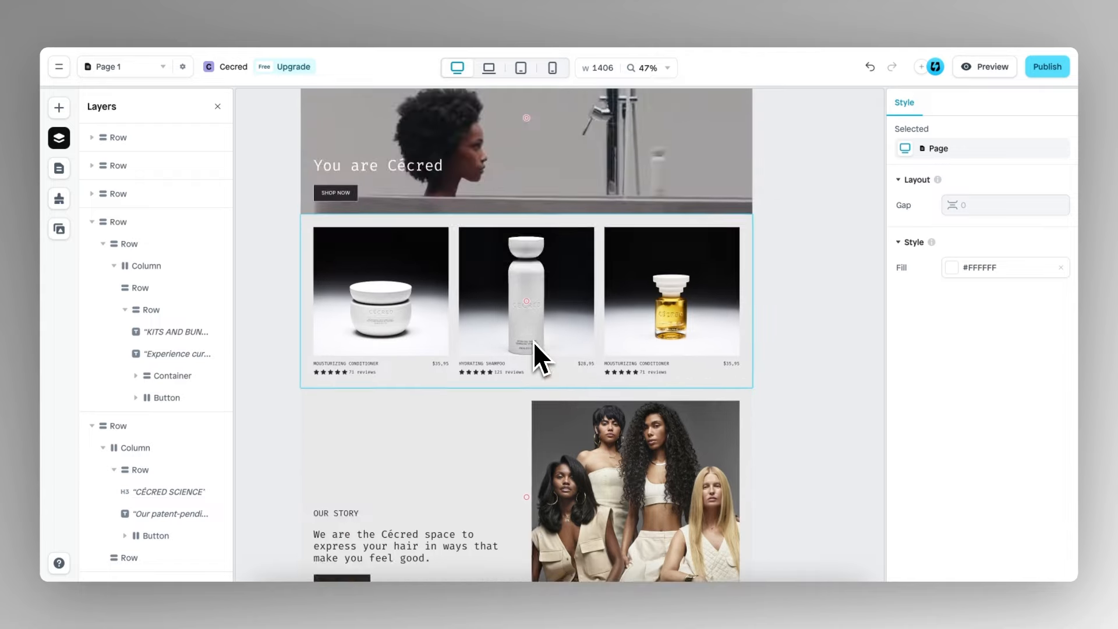
scroll(513, 315, "up", 2, "ctrl")
scroll(484, 283, "up", 5)
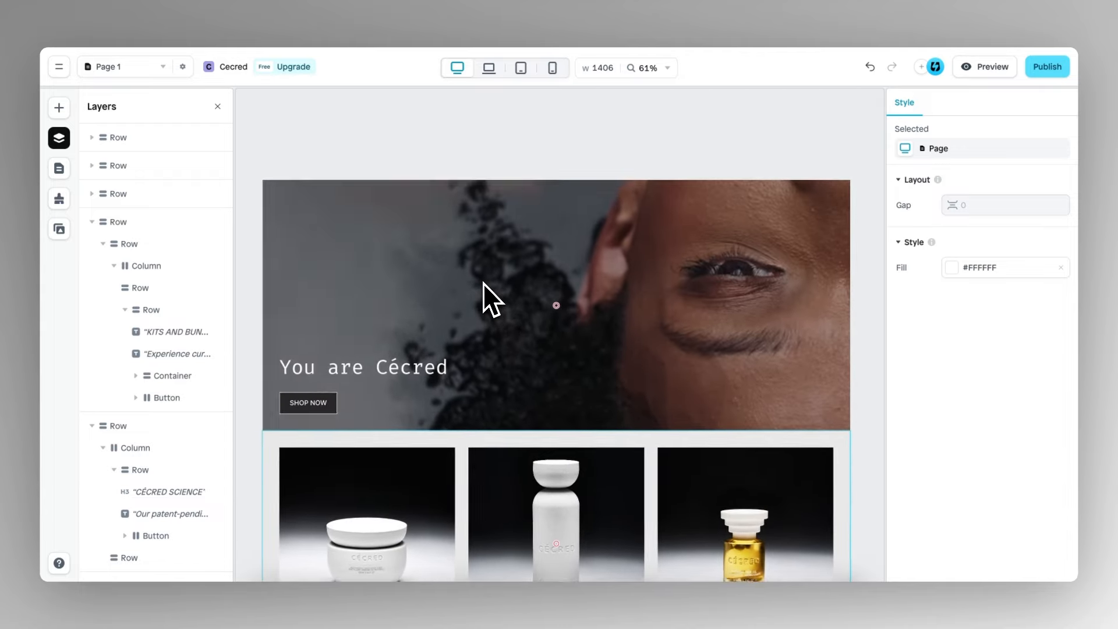
scroll(484, 283, "down", 2, "ctrl")
scroll(483, 283, "down", 2)
left_click(489, 286)
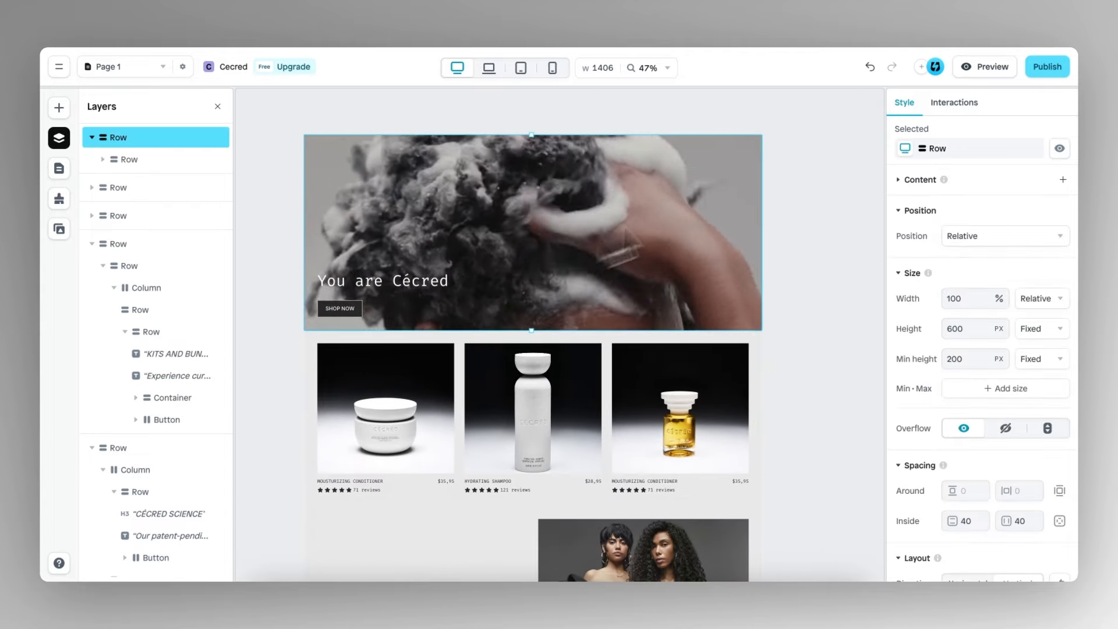
Step: Preview the page and check the hero, the product card hover effects, and the OUR STORY and KITS AND BUNDLES sections
left_click(971, 76)
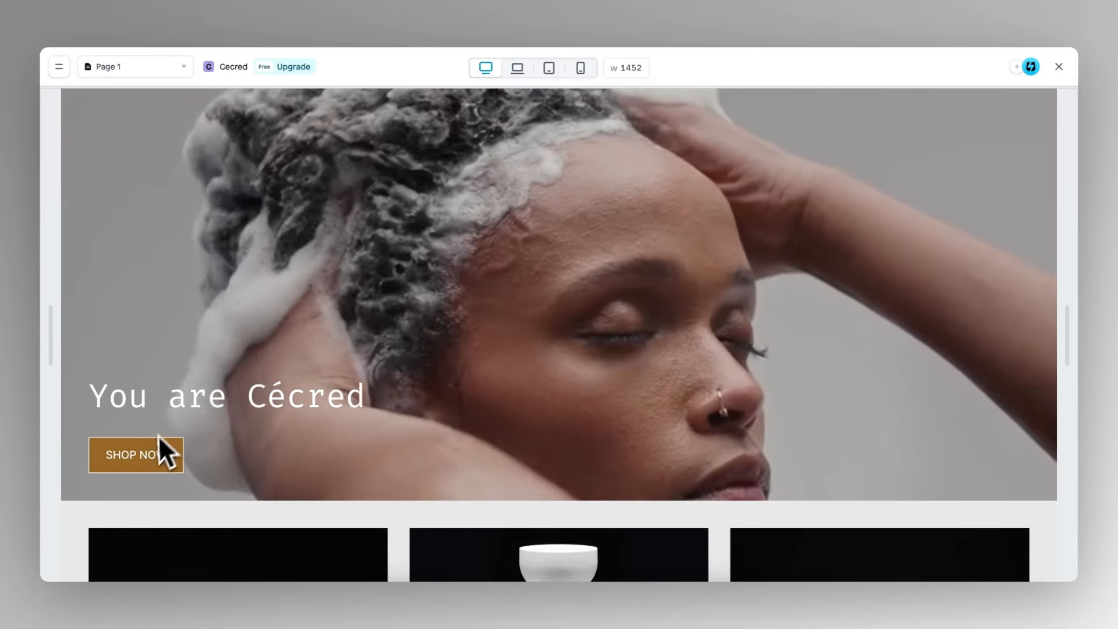
scroll(458, 381, "down", 8)
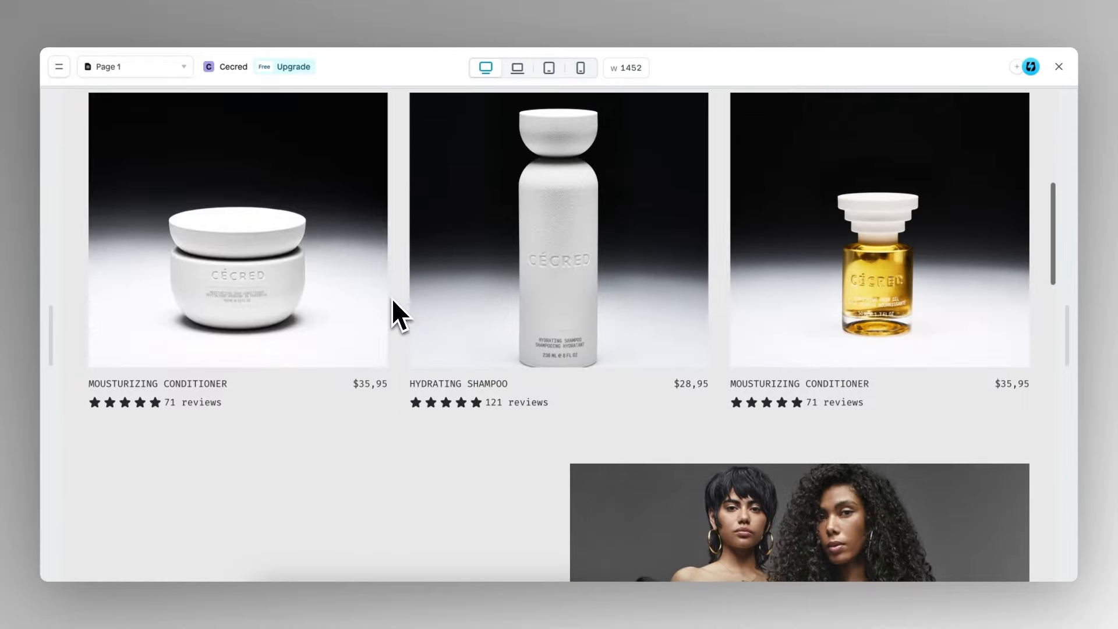
scroll(292, 254, "up", 1)
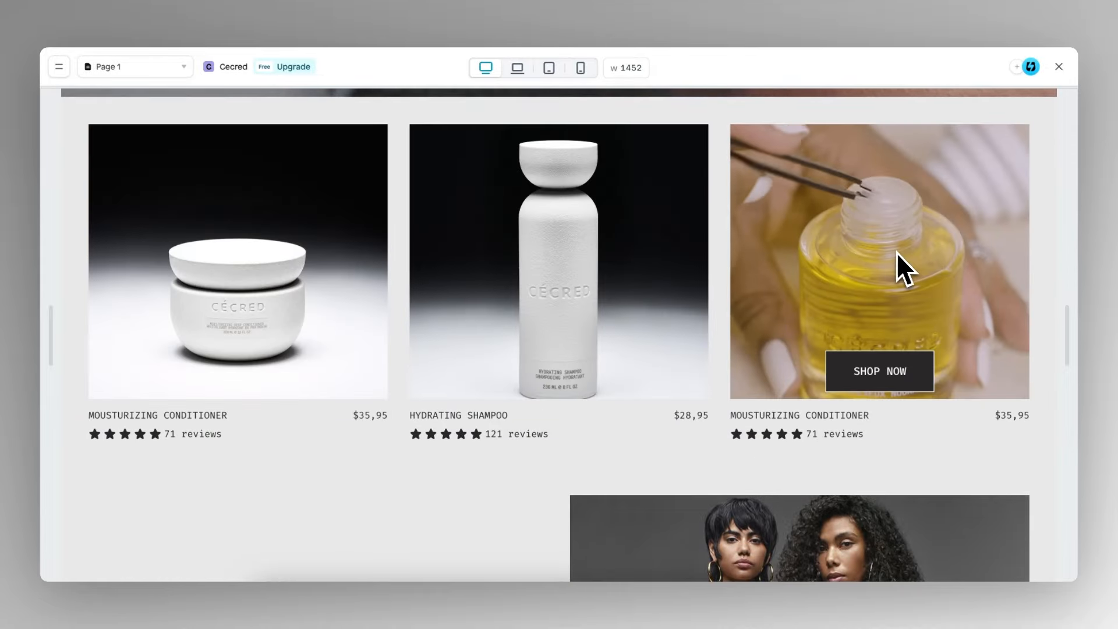
scroll(647, 267, "down", 1)
scroll(611, 280, "down", 5)
scroll(554, 342, "up", 2)
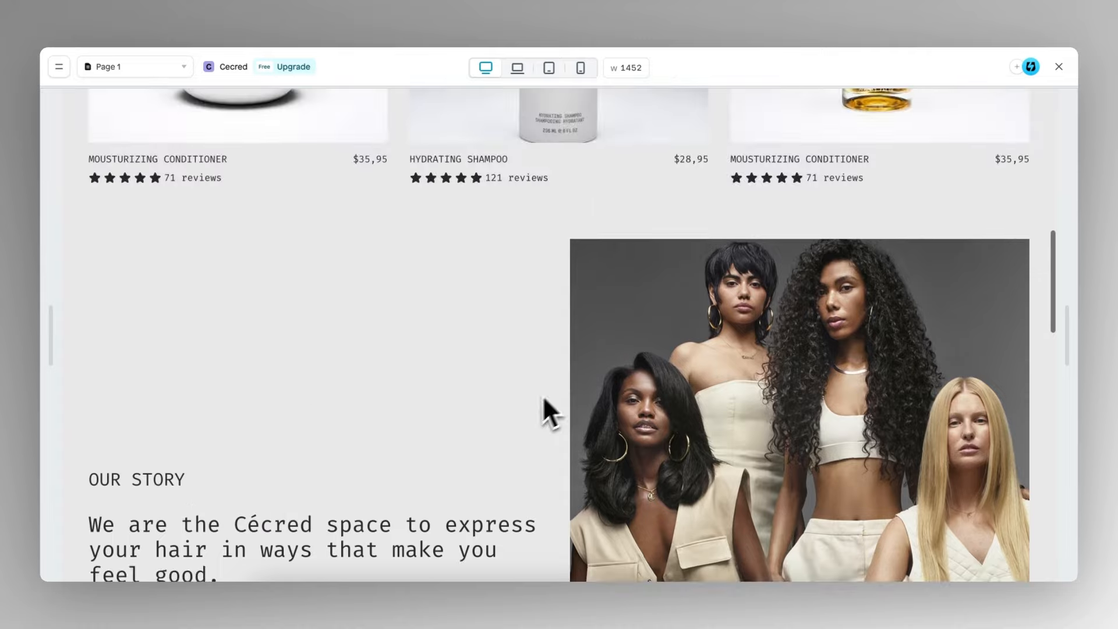
scroll(544, 412, "down", 4)
scroll(527, 406, "down", 7)
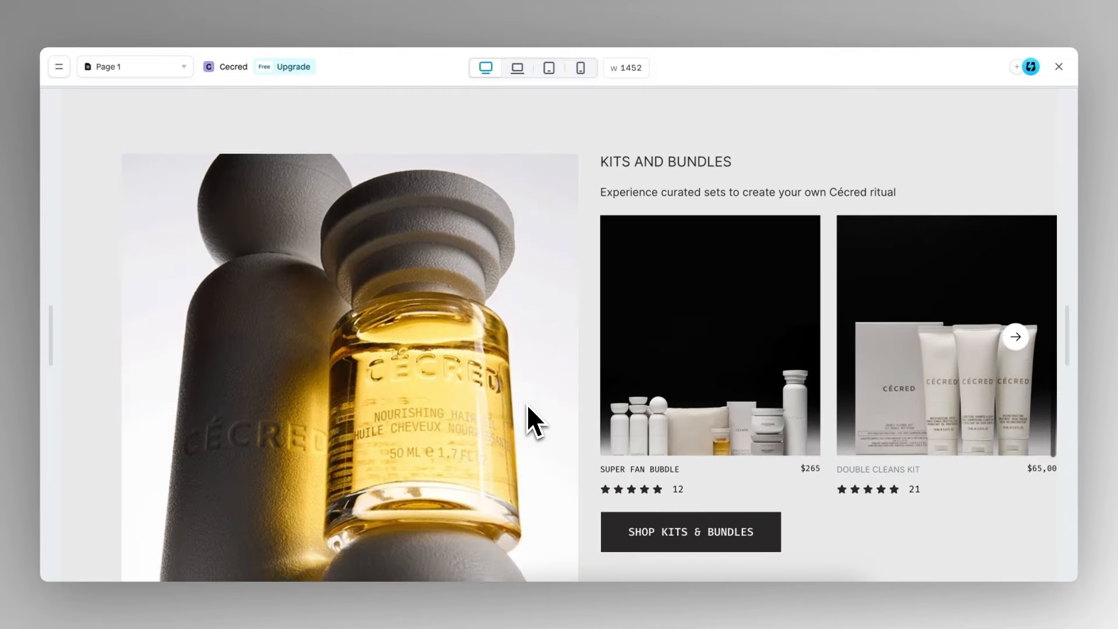
scroll(526, 405, "up", 1)
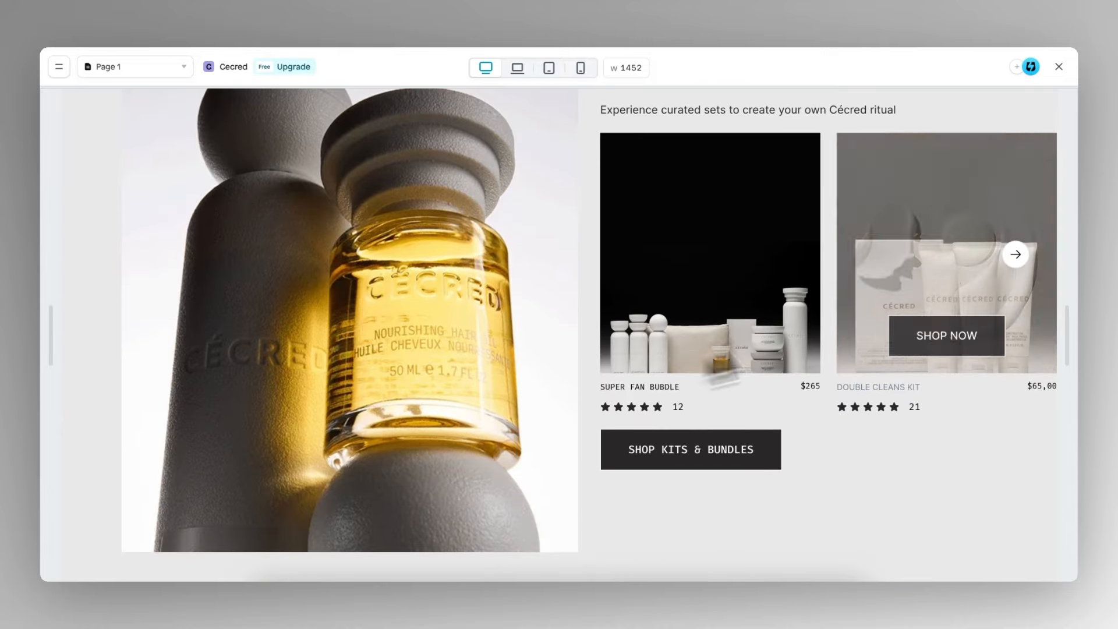